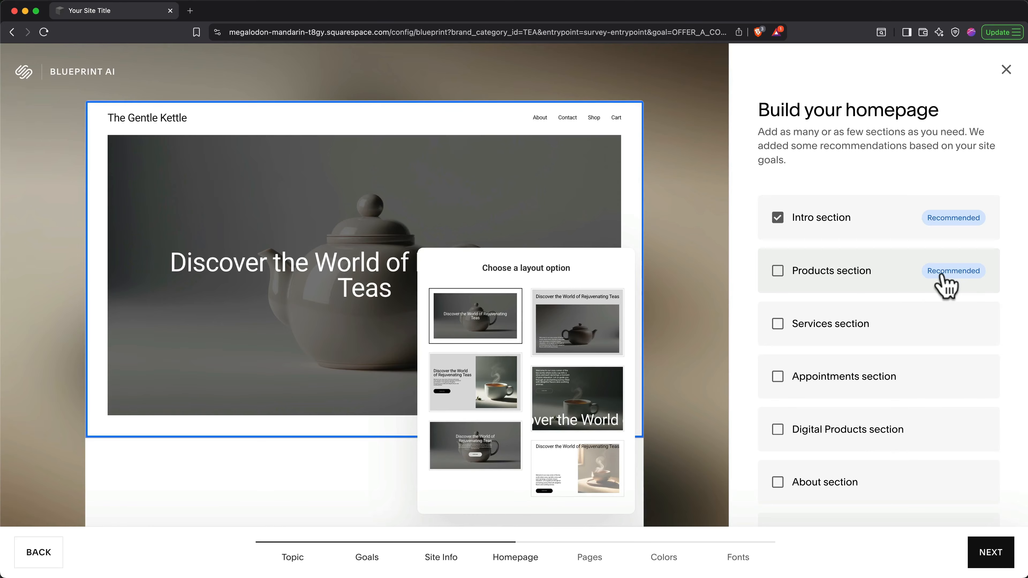
# Step: Add the Products, About, Forms and Footer sections to the homepage alongside the Intro section
pyautogui.click(778, 271)
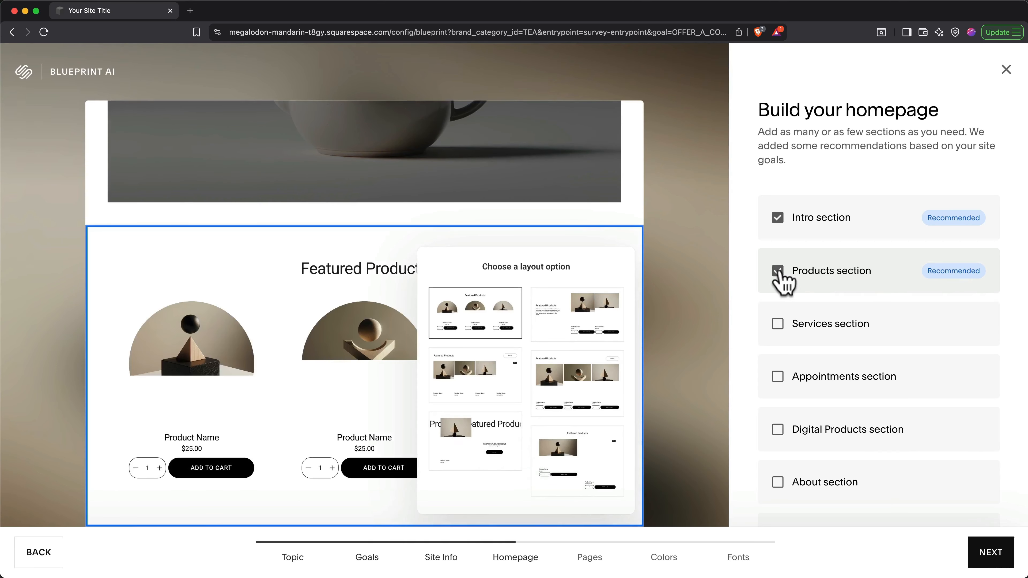
pyautogui.scroll(-2, 879, 295)
pyautogui.scroll(-2, 879, 299)
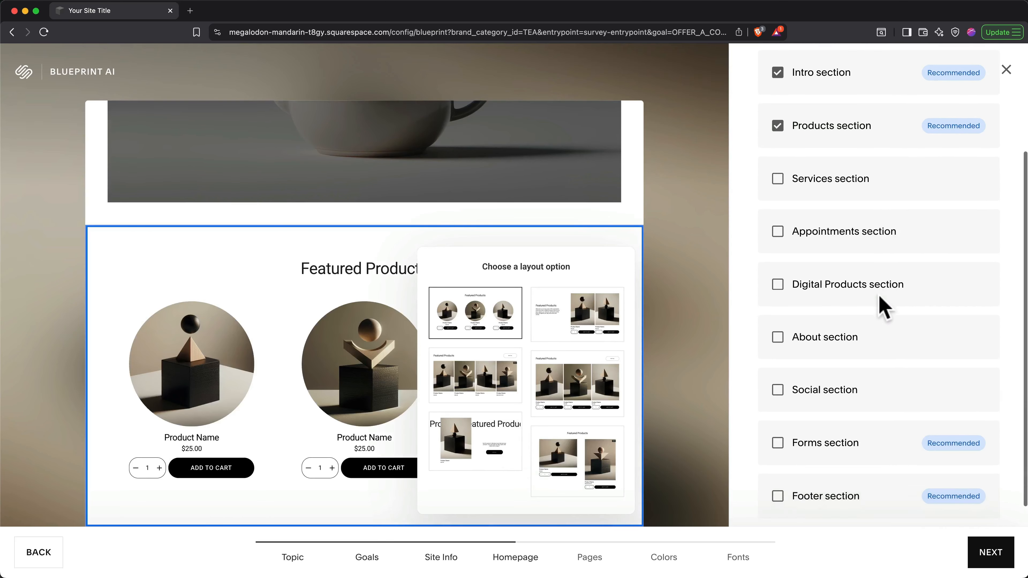
pyautogui.click(778, 318)
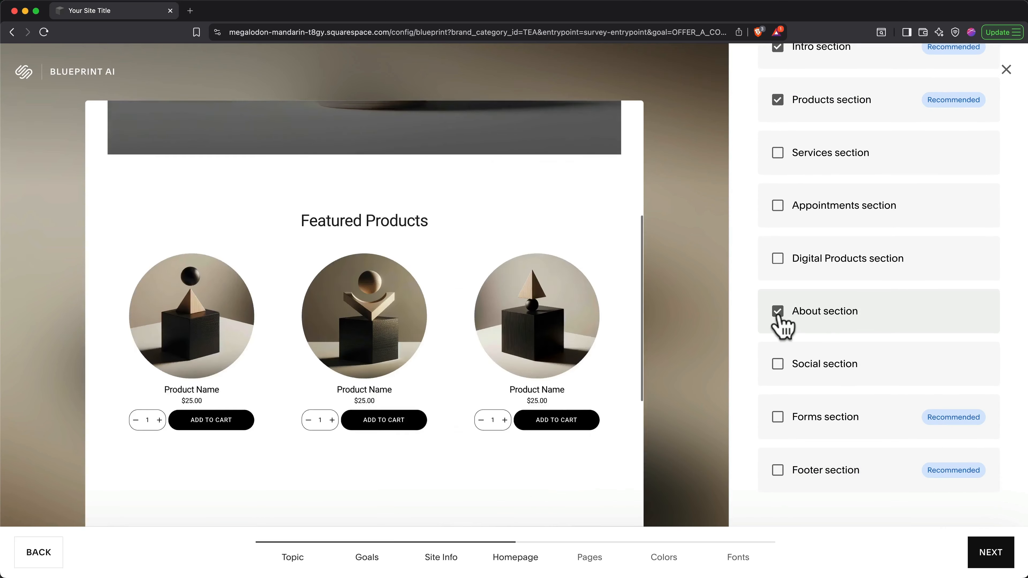
pyautogui.click(778, 419)
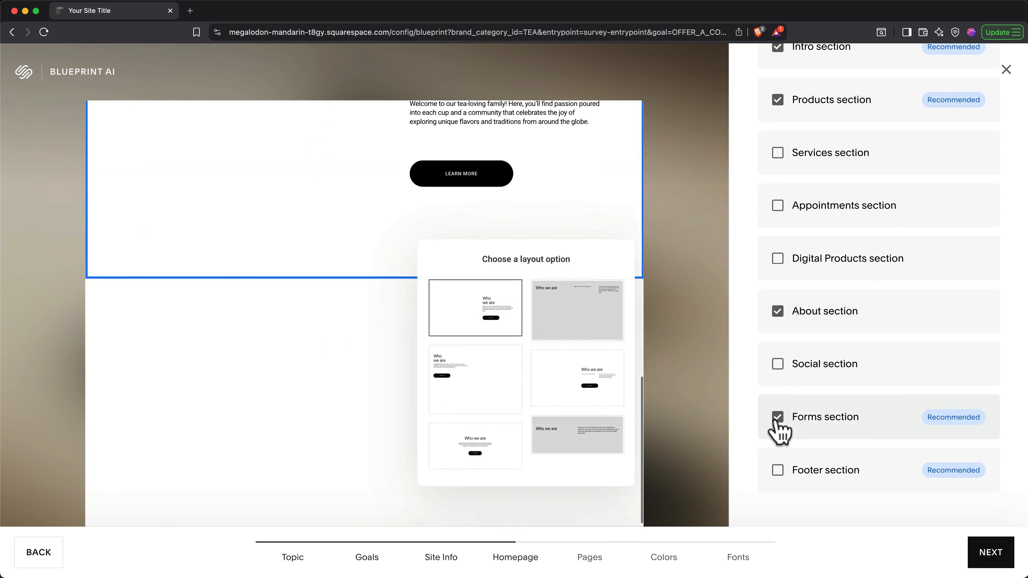
pyautogui.click(778, 473)
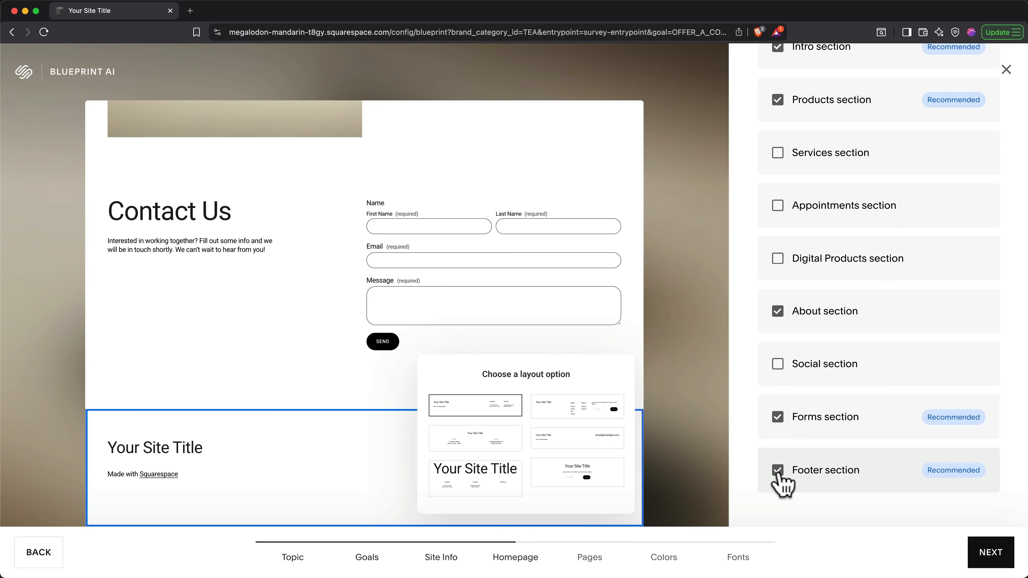
# Step: Switch the intro section to the full-width teapot layout with centred text and a Learn More button, and accept the homepage
pyautogui.scroll(10, 523, 372)
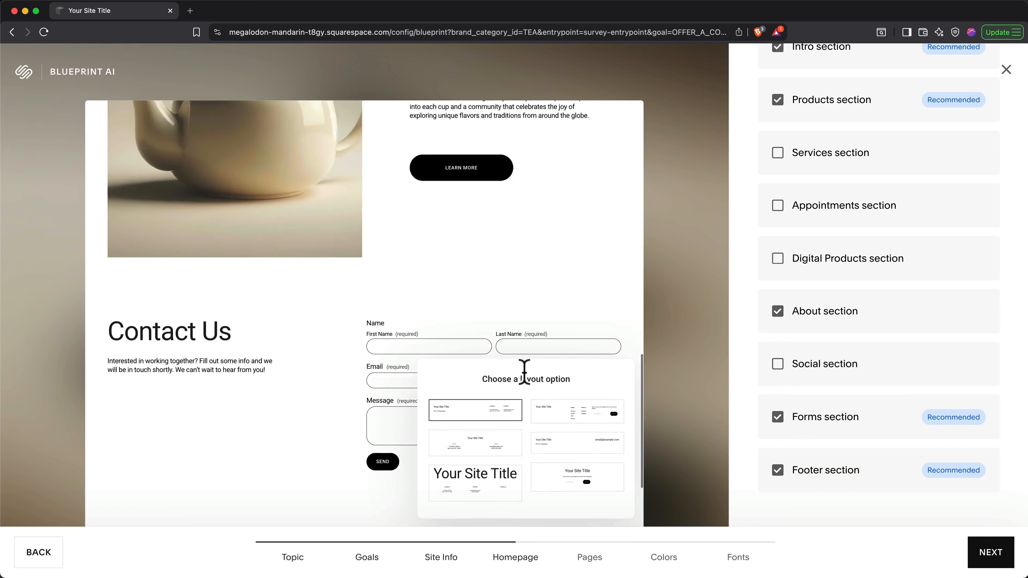
pyautogui.scroll(5, 524, 371)
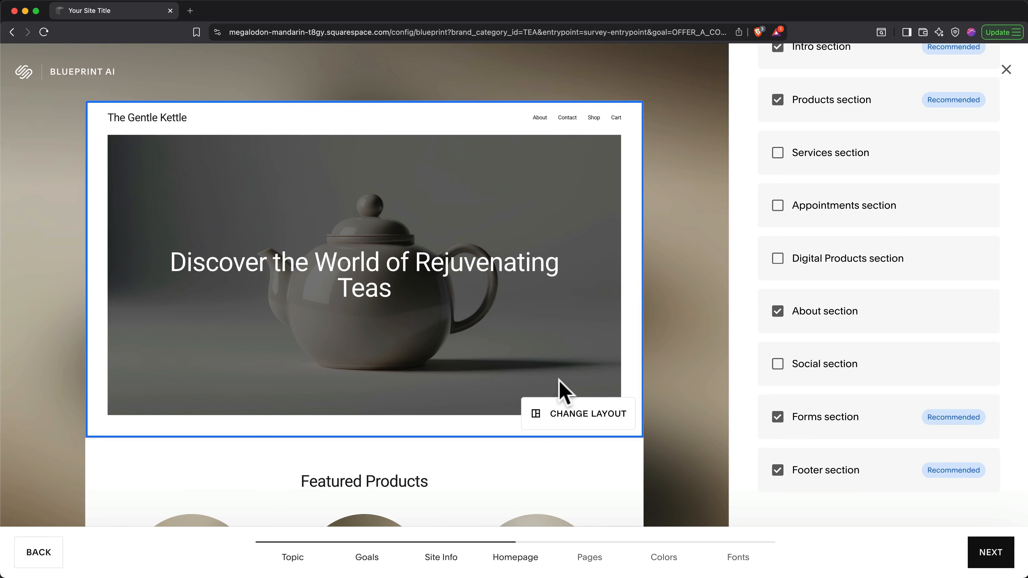
pyautogui.click(564, 422)
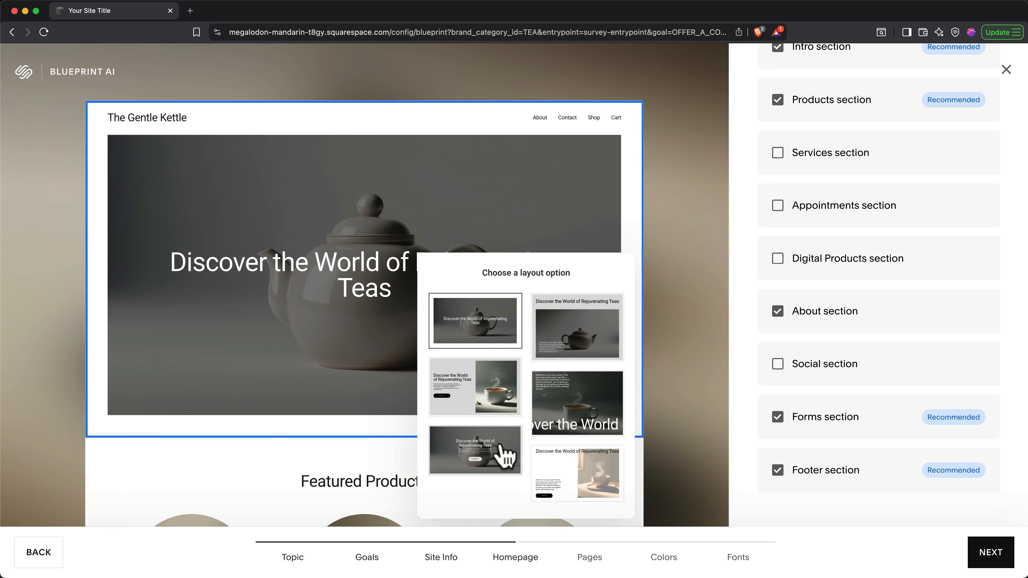
pyautogui.click(506, 456)
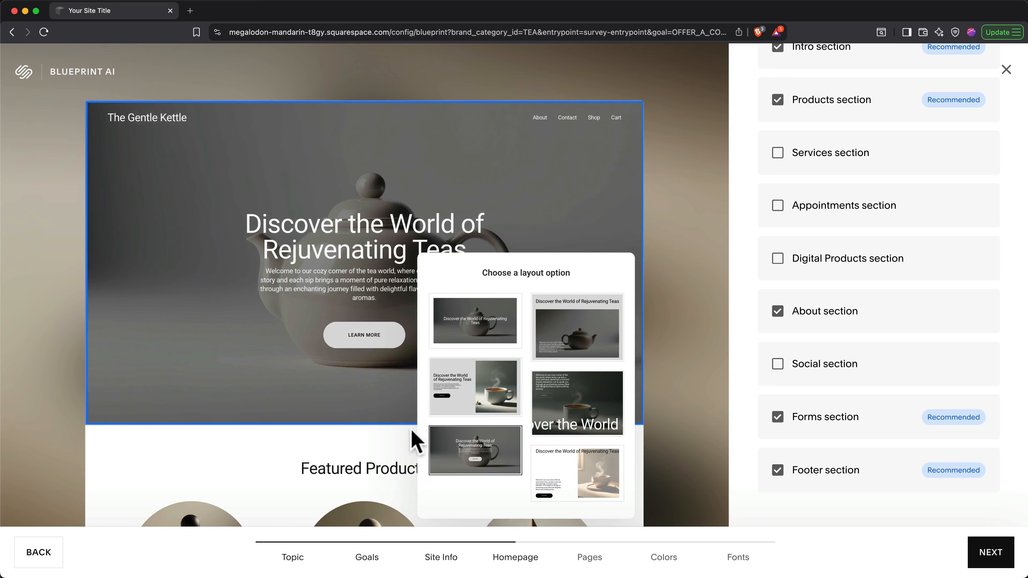
pyautogui.scroll(-5, 411, 442)
pyautogui.scroll(-10, 406, 432)
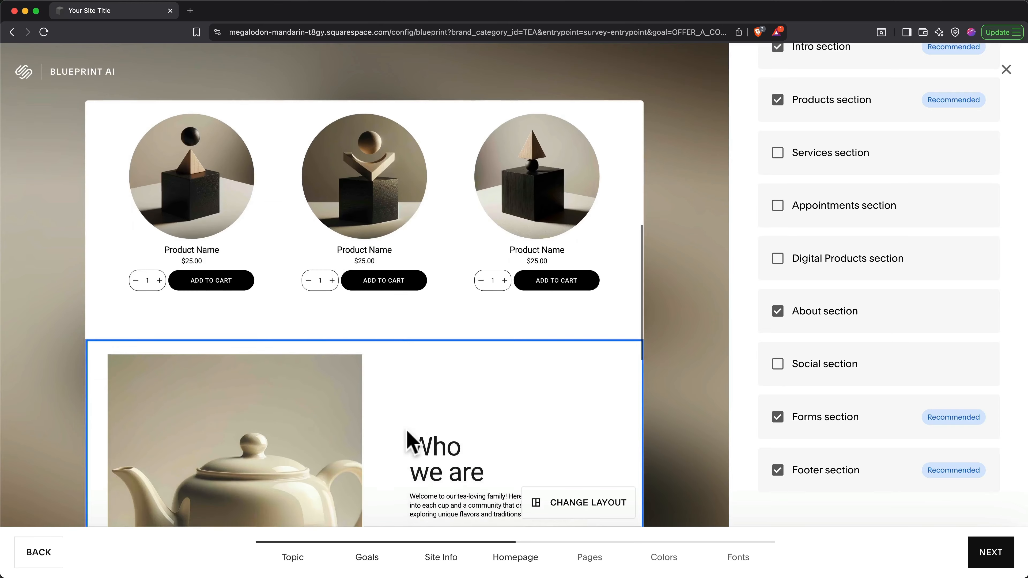
pyautogui.scroll(-1, 406, 431)
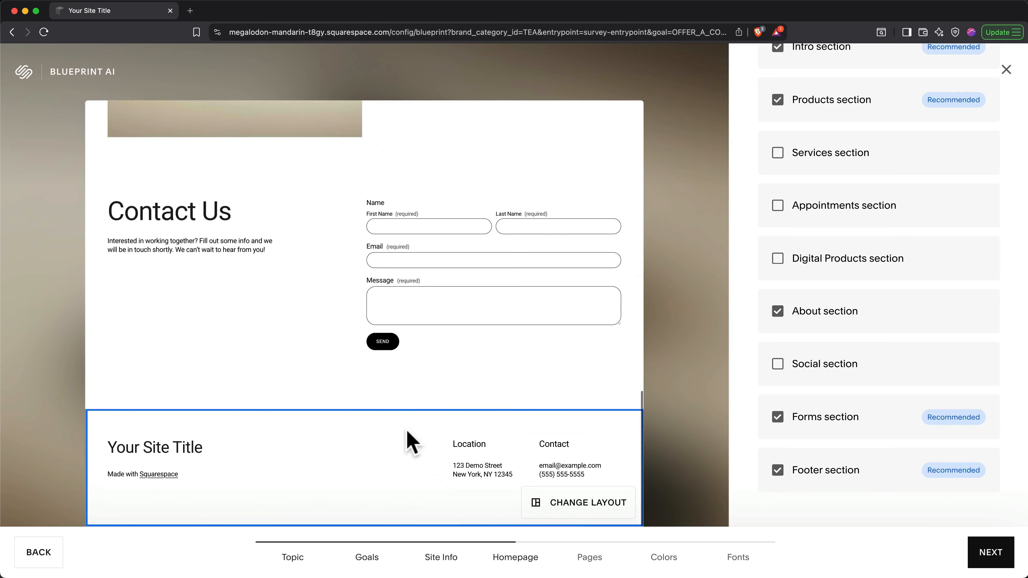
pyautogui.click(990, 561)
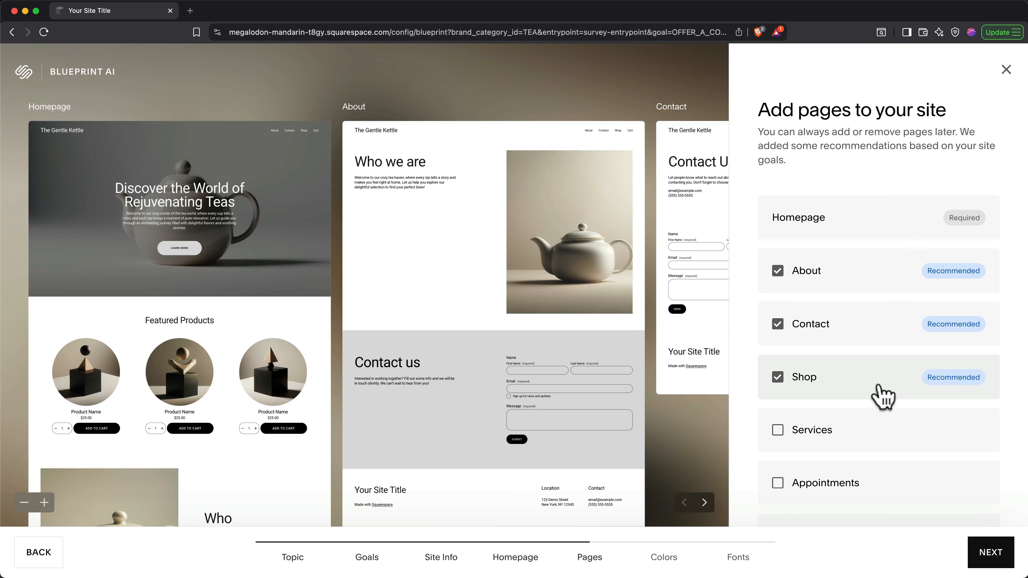
# Step: Preview the Contact and Shop pages and accept the recommended About, Contact and Shop page selection
pyautogui.scroll(-3, 884, 399)
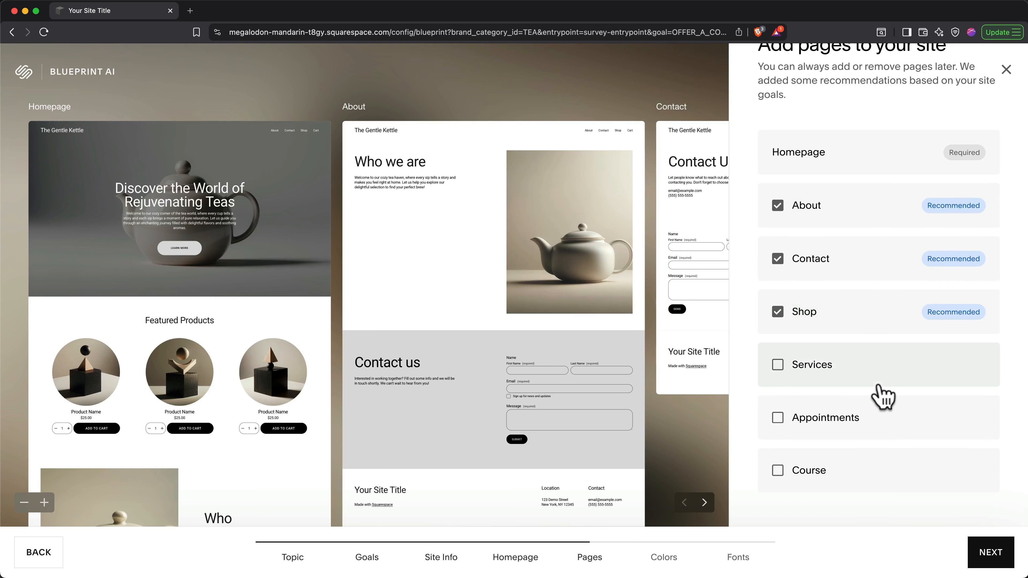
pyautogui.click(706, 503)
pyautogui.click(706, 504)
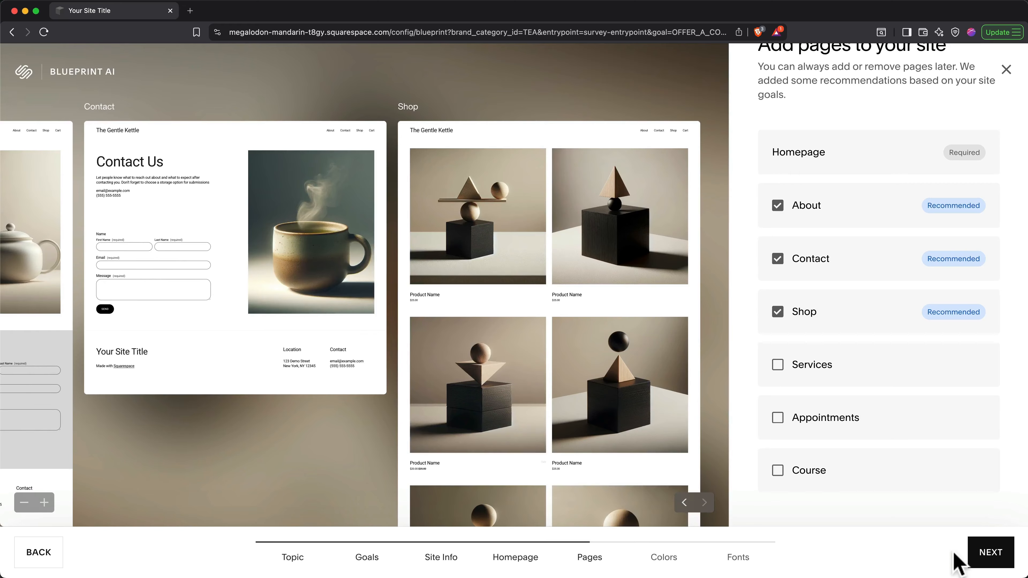
pyautogui.click(991, 553)
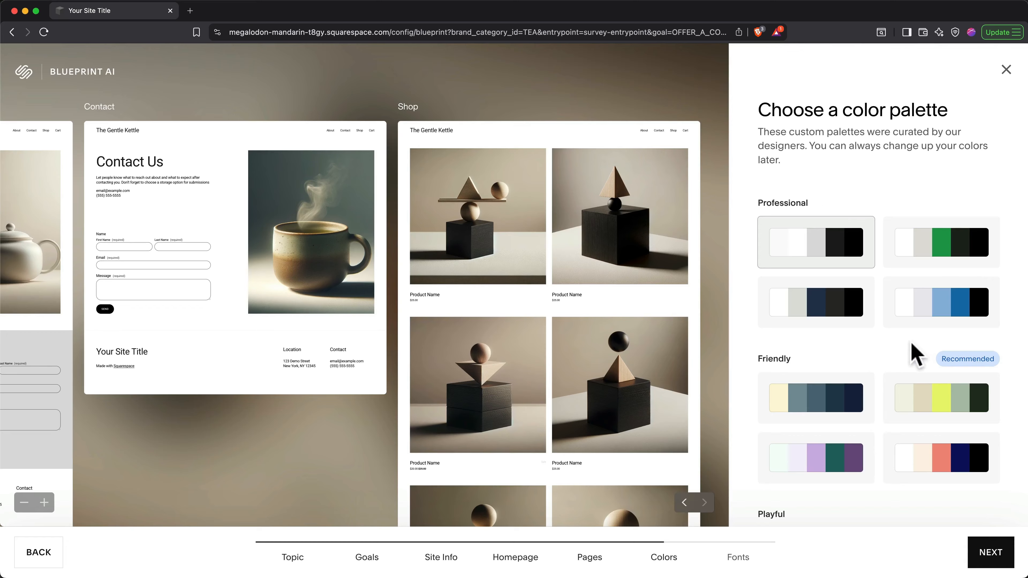
# Step: Try several Friendly color palettes and apply the white, peach, coral, navy and black one to the site
pyautogui.scroll(-5, 916, 354)
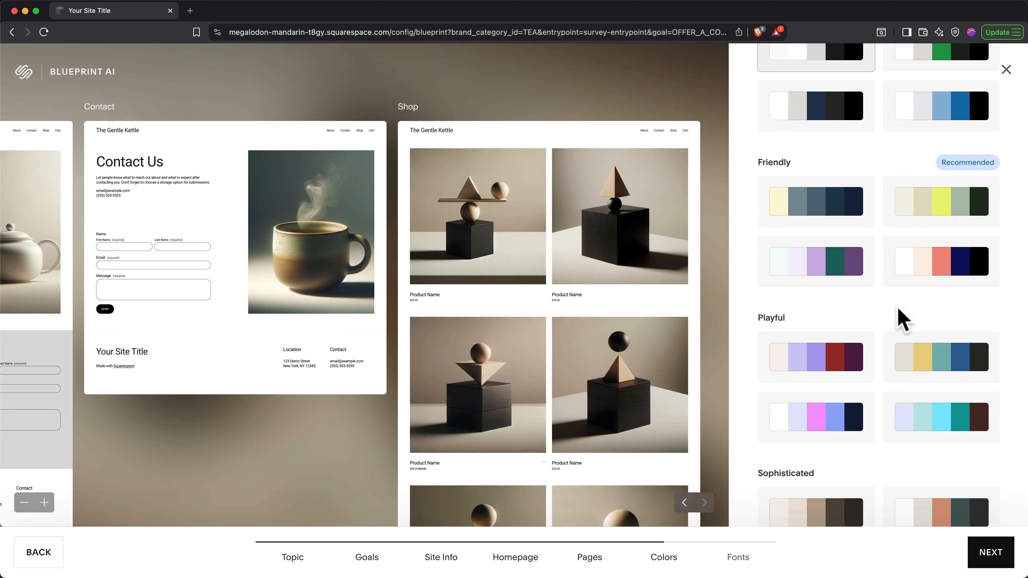
pyautogui.click(858, 227)
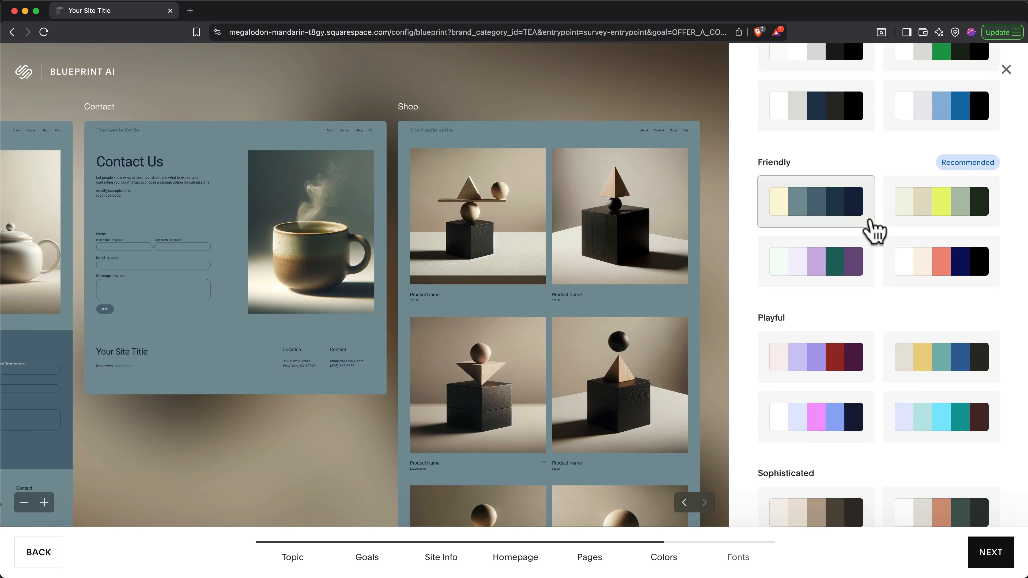
pyautogui.click(936, 220)
pyautogui.click(939, 267)
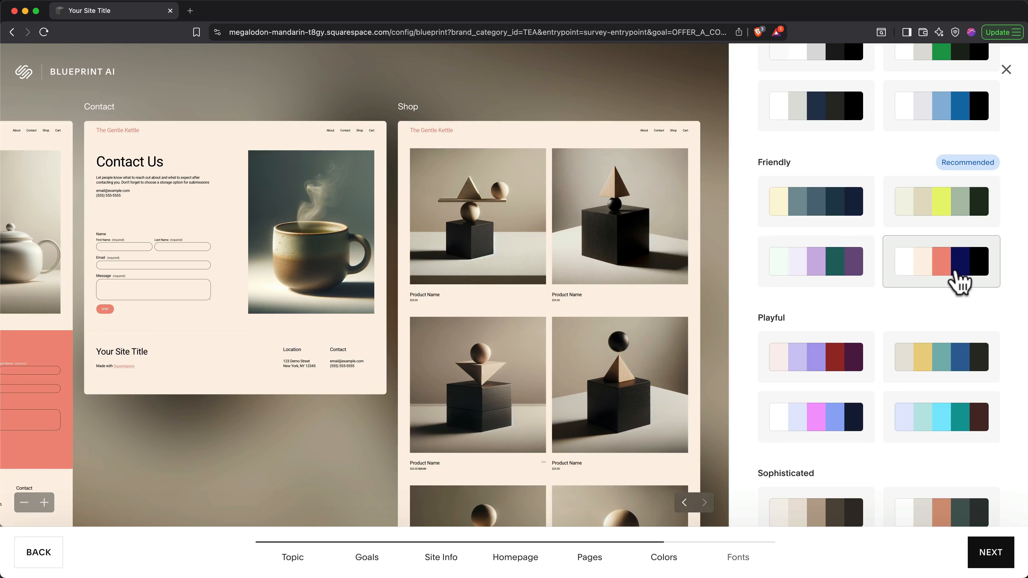
pyautogui.click(988, 553)
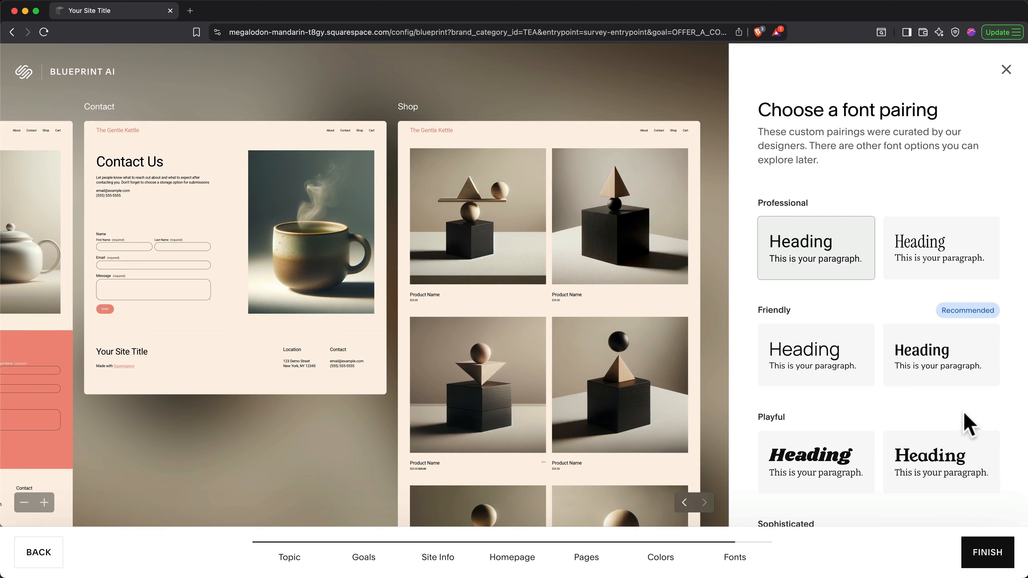
# Step: Apply the Friendly font pairing with the bold heading and finish the site setup
pyautogui.scroll(-5, 965, 422)
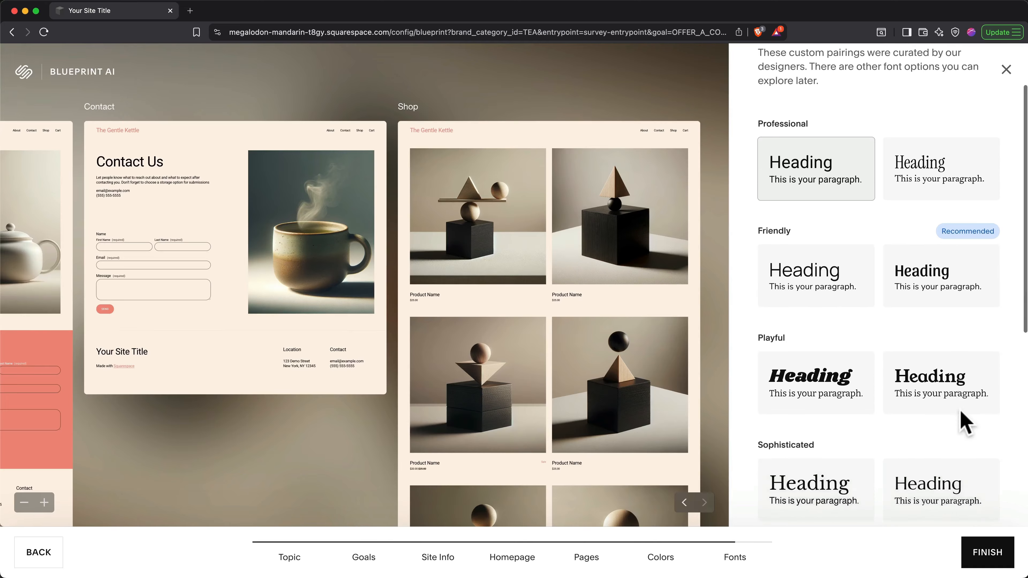
pyautogui.click(927, 250)
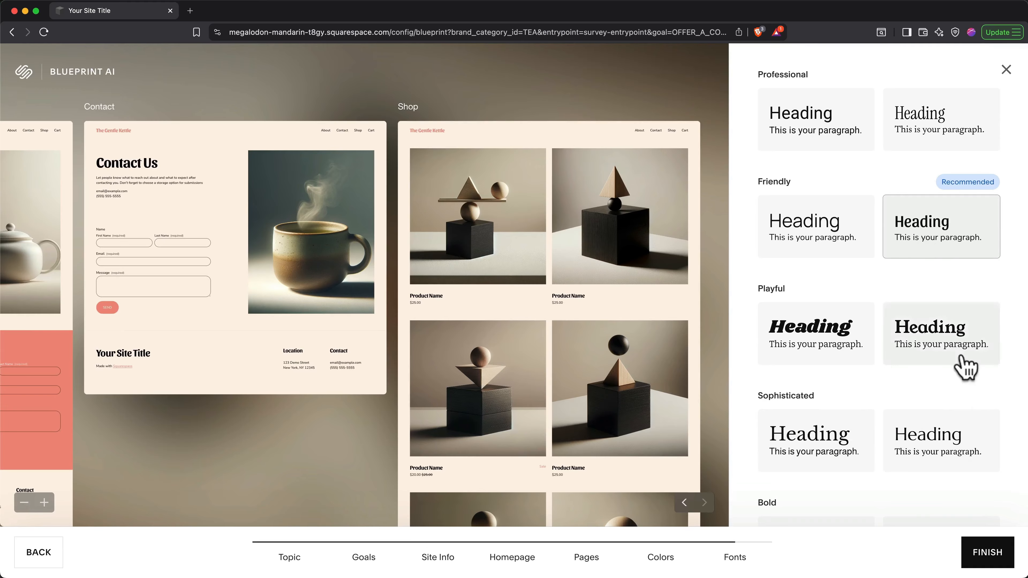
pyautogui.click(988, 551)
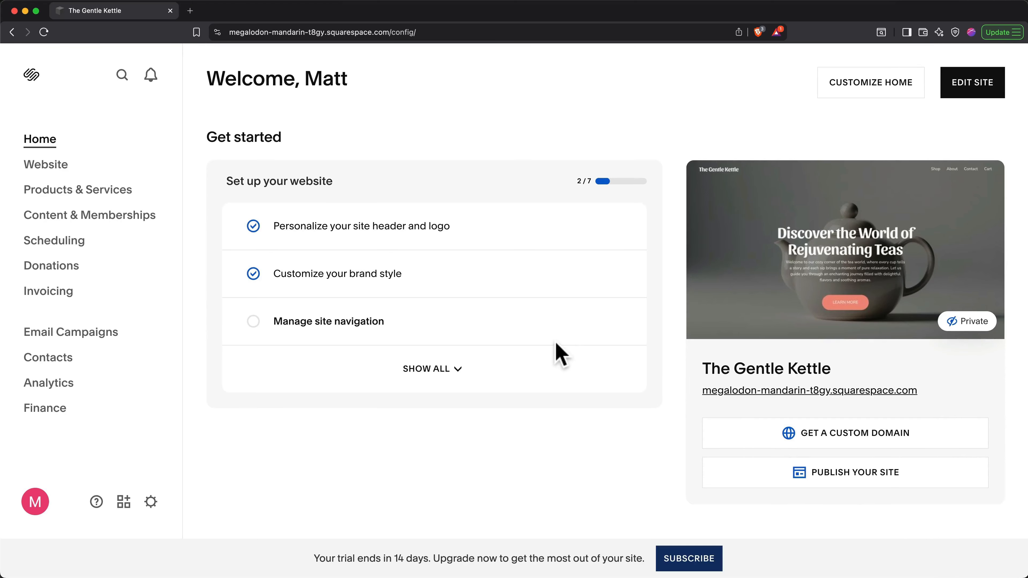
# Step: Look over the site dashboard and open the website's Home page for editing
pyautogui.scroll(-7, 560, 354)
pyautogui.scroll(-6, 560, 354)
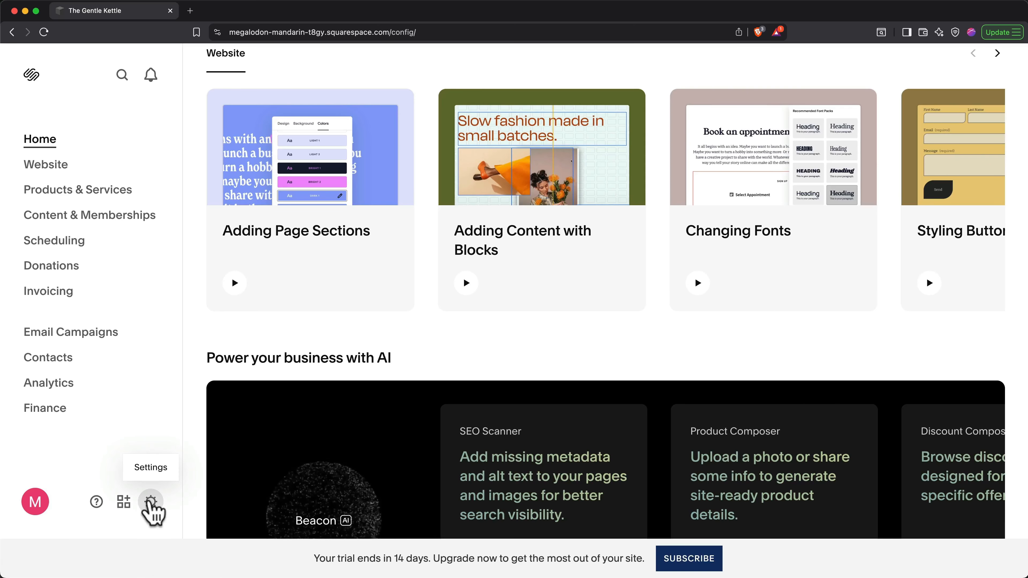
pyautogui.scroll(10, 798, 313)
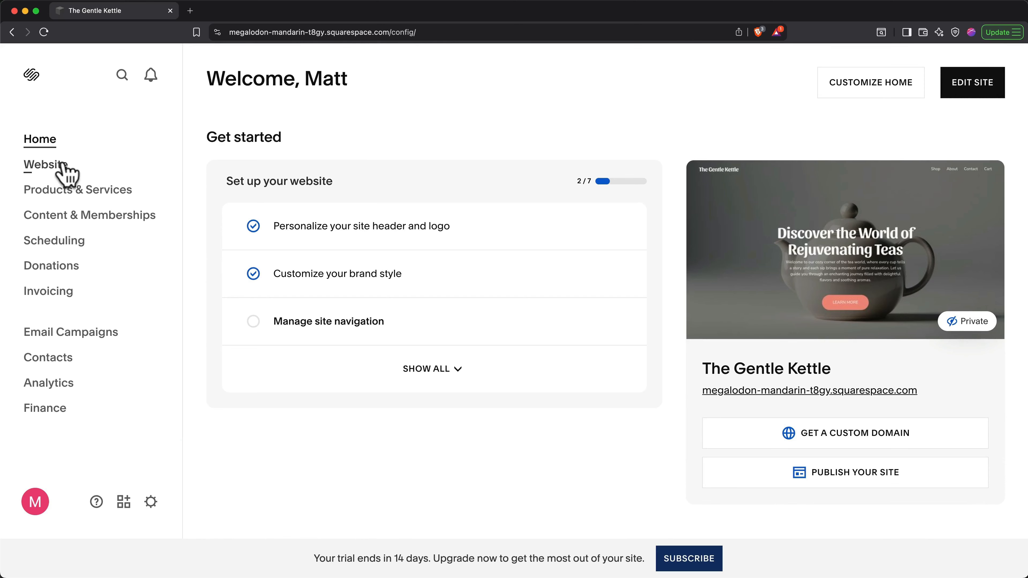
pyautogui.click(46, 165)
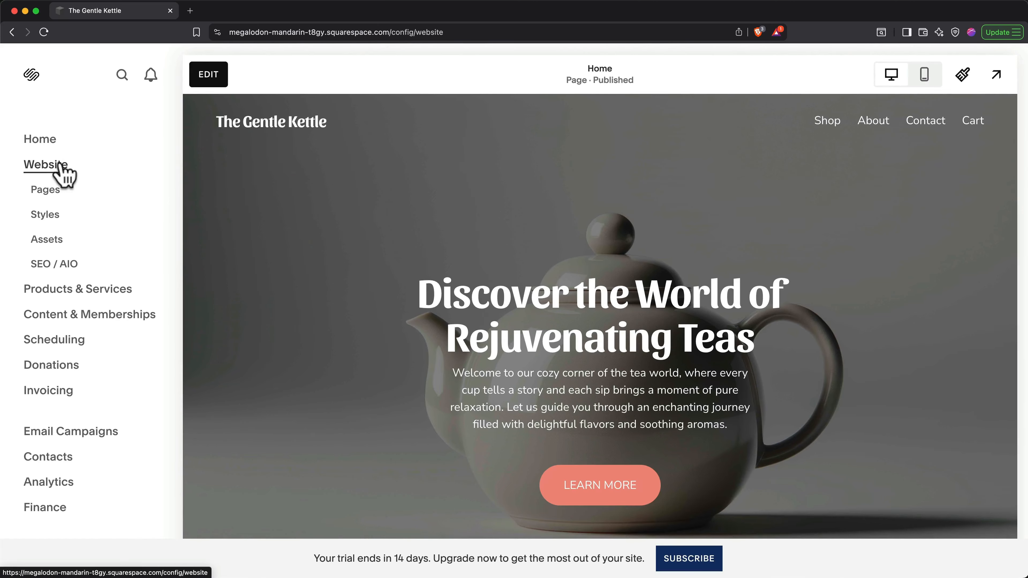
pyautogui.click(204, 77)
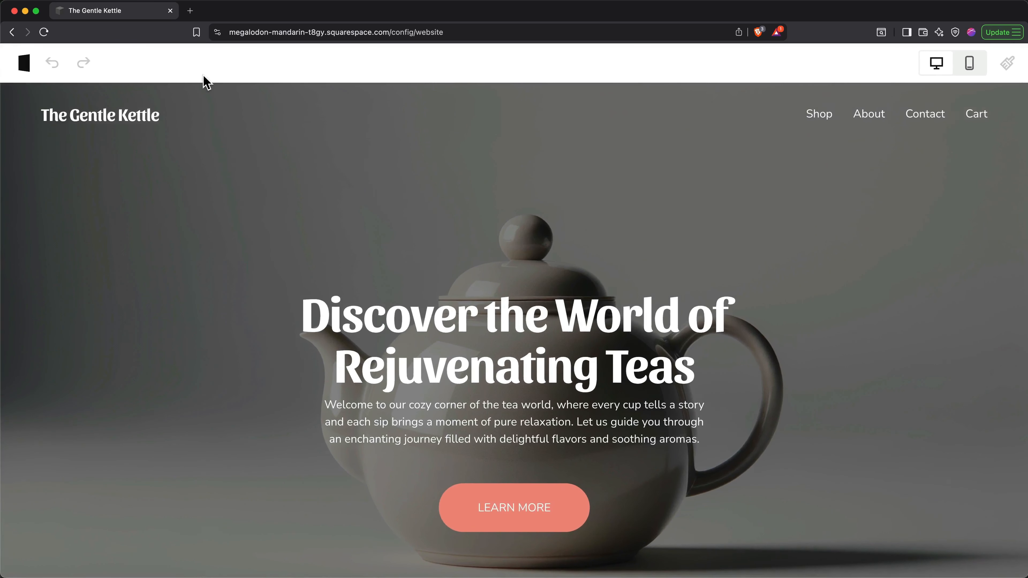
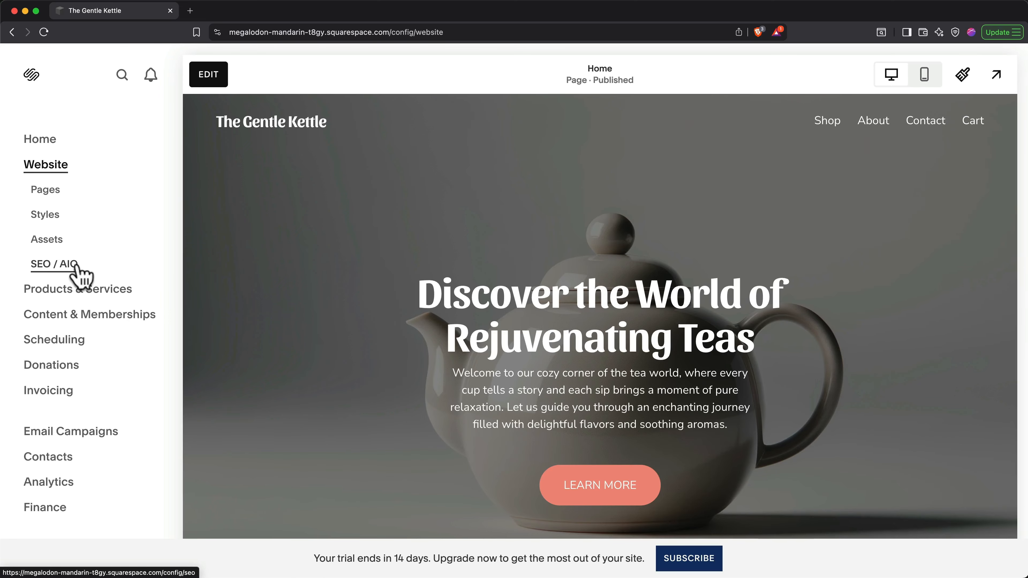
# Step: Reopen the Home page for editing and examine the recommended font packs and detailed font settings in Site Styles
pyautogui.click(438, 237)
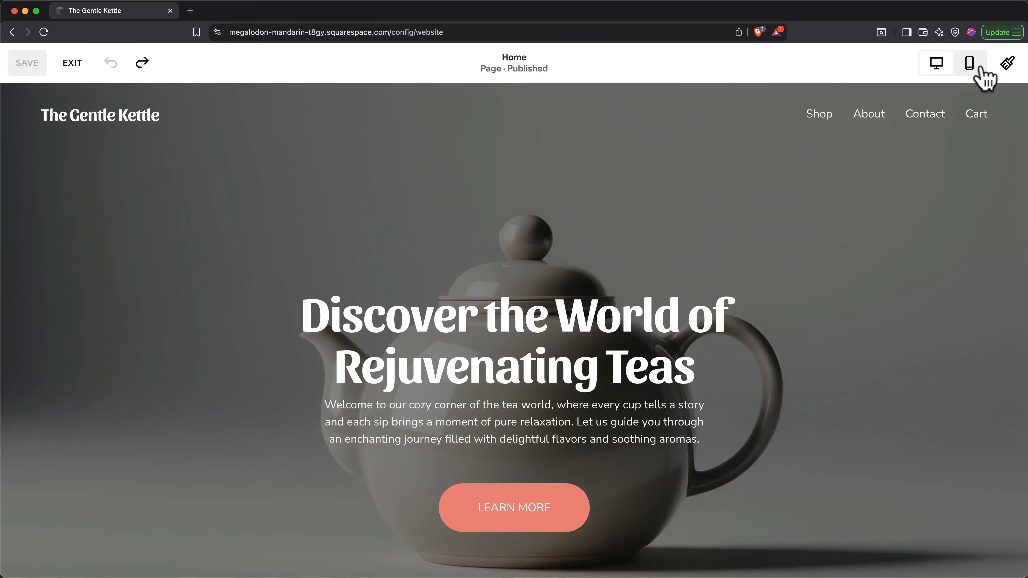
pyautogui.click(1008, 67)
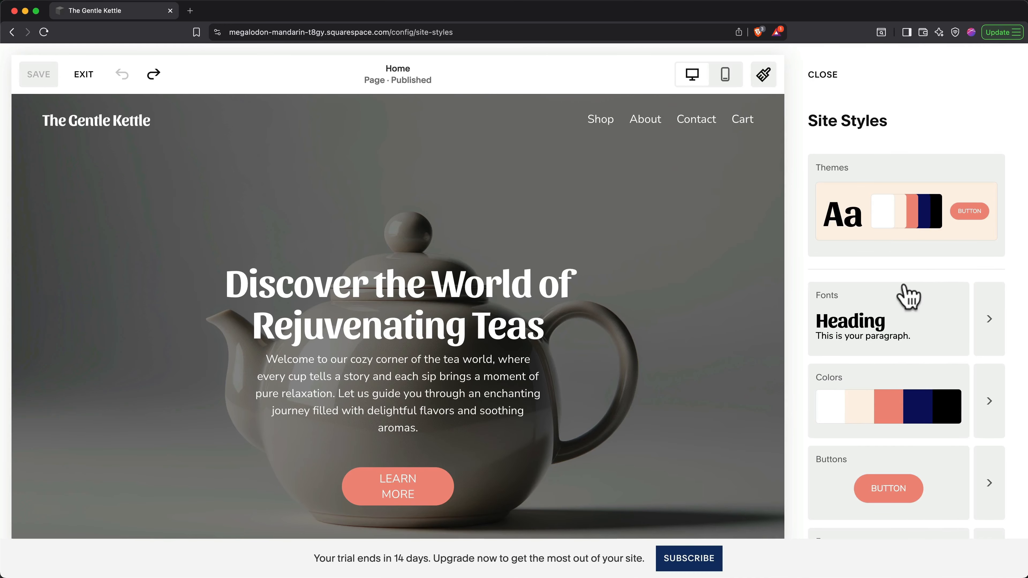
pyautogui.click(902, 320)
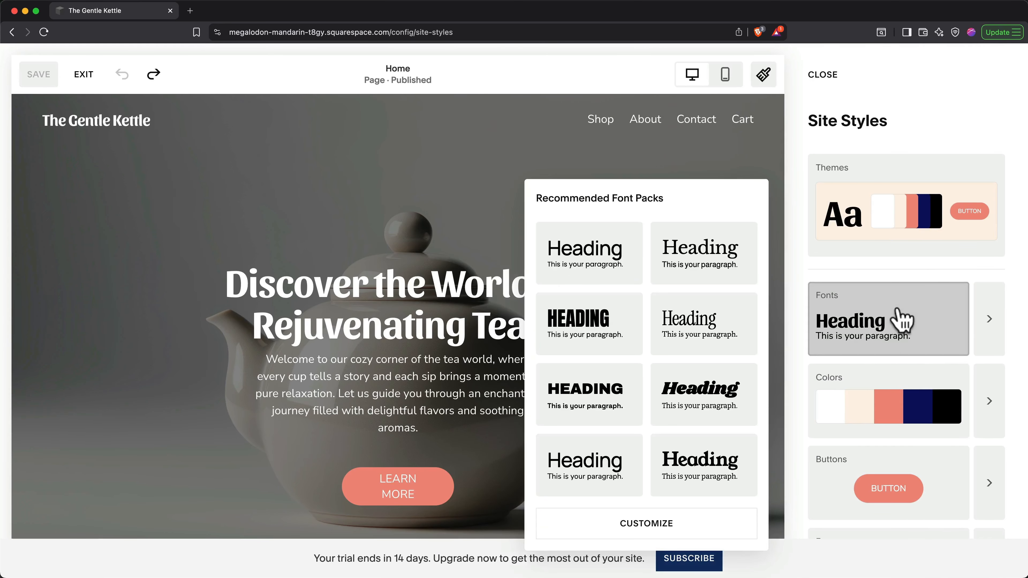
pyautogui.click(990, 324)
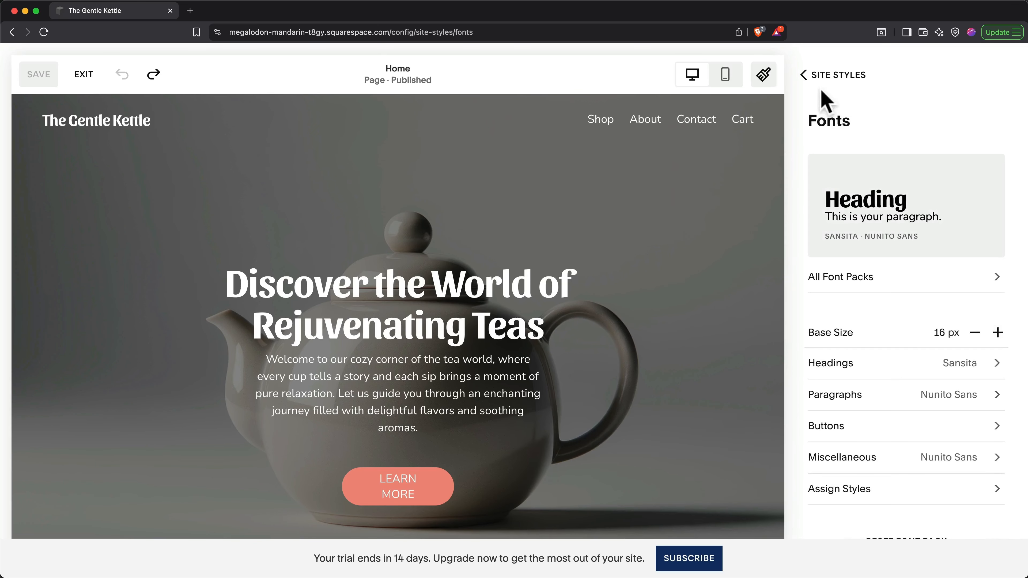
pyautogui.click(819, 80)
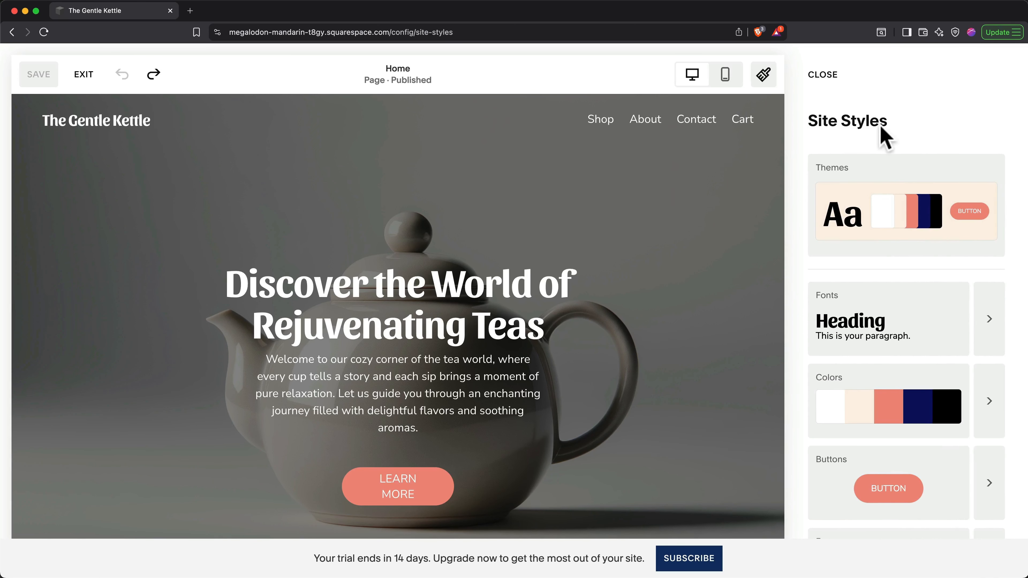
# Step: Browse the Professional, Playful, Sophisticated, Friendly and Bold themes available in Site Styles without applying one
pyautogui.click(885, 208)
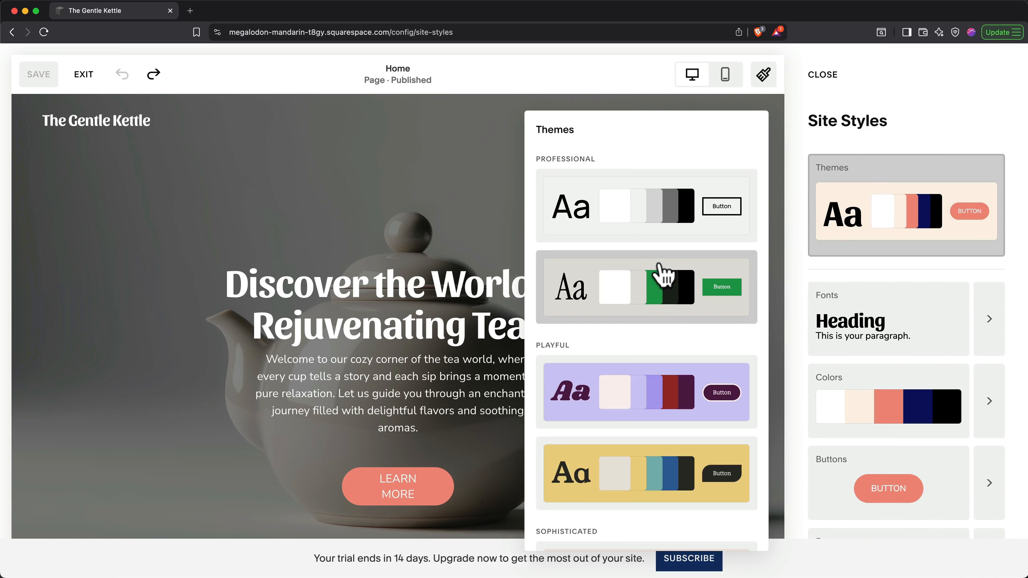
pyautogui.scroll(-5, 663, 275)
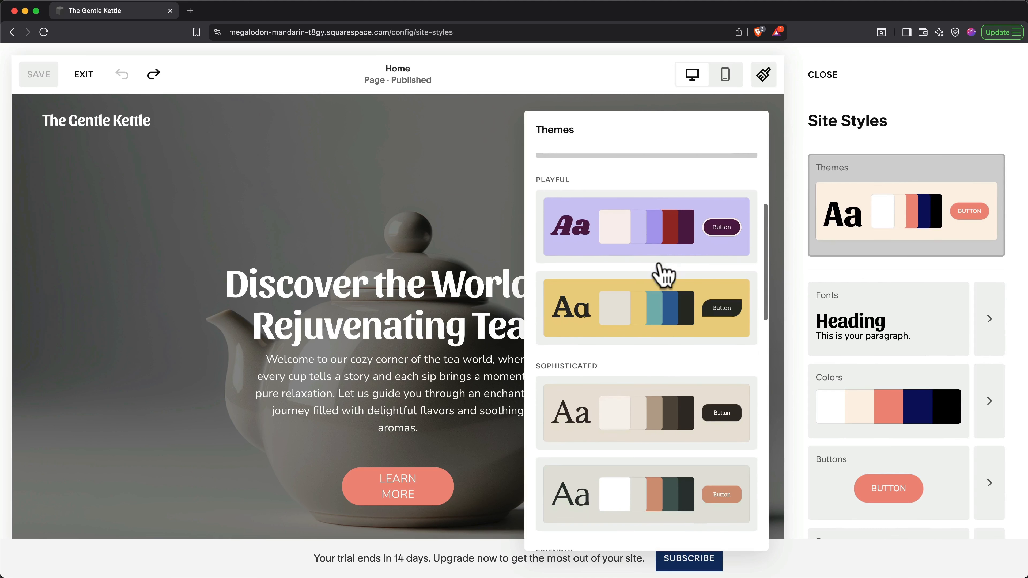
pyautogui.scroll(-4, 663, 275)
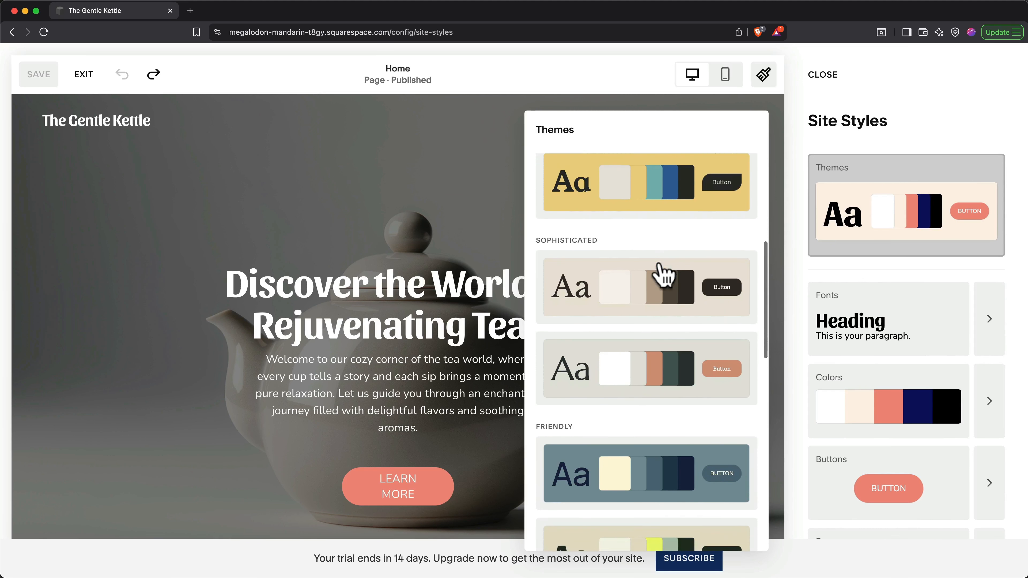
pyautogui.scroll(-4, 662, 276)
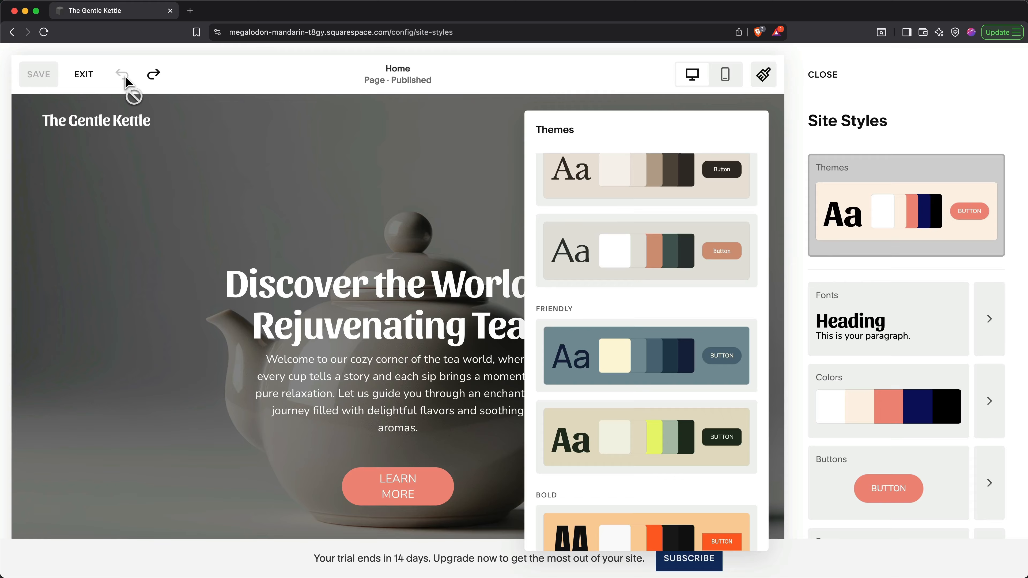
pyautogui.click(838, 144)
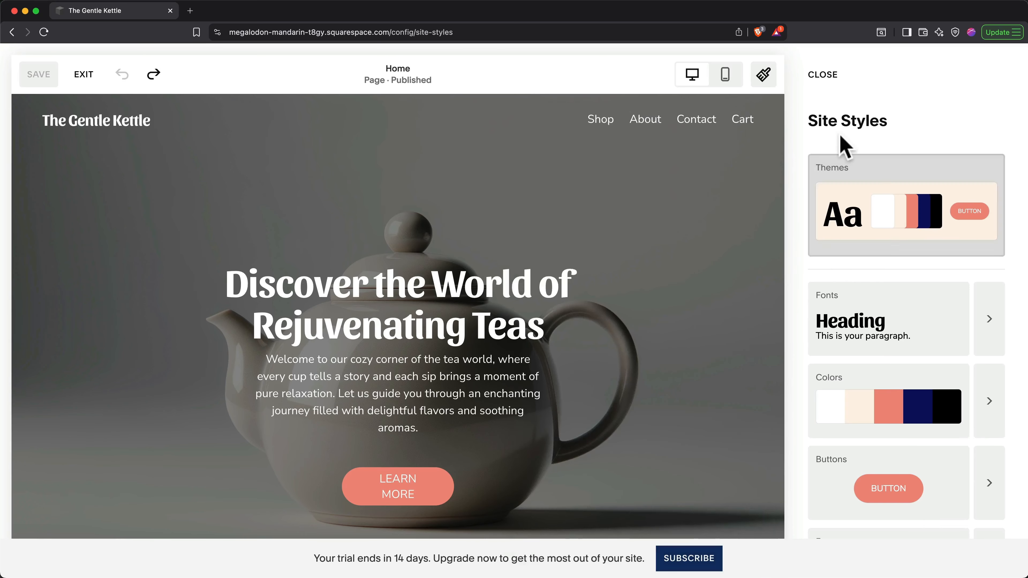
# Step: Try several recommended font packs, apply the Young Serif and Bitter pack, and check its detailed font settings
pyautogui.click(849, 309)
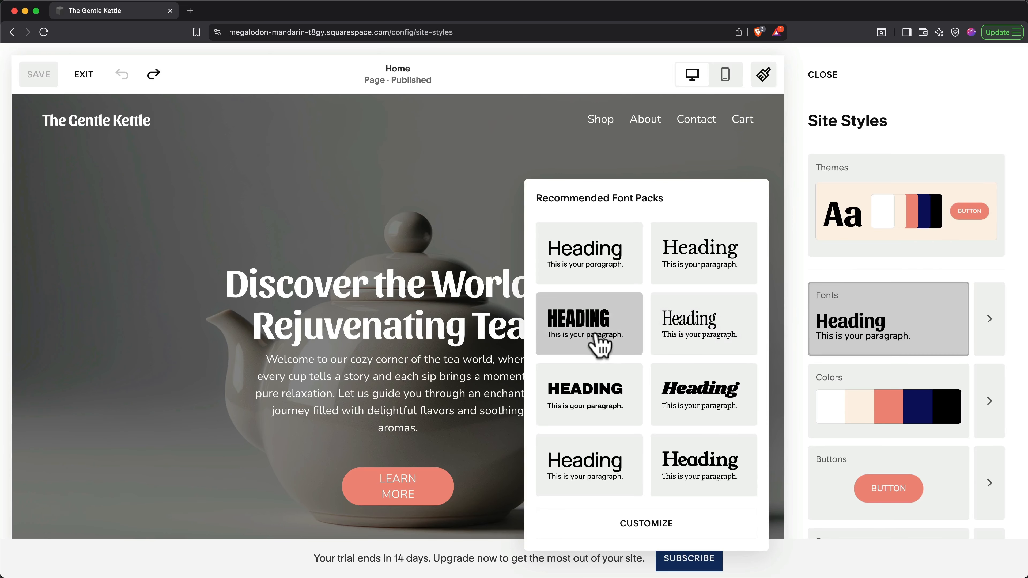
pyautogui.click(598, 344)
pyautogui.click(619, 271)
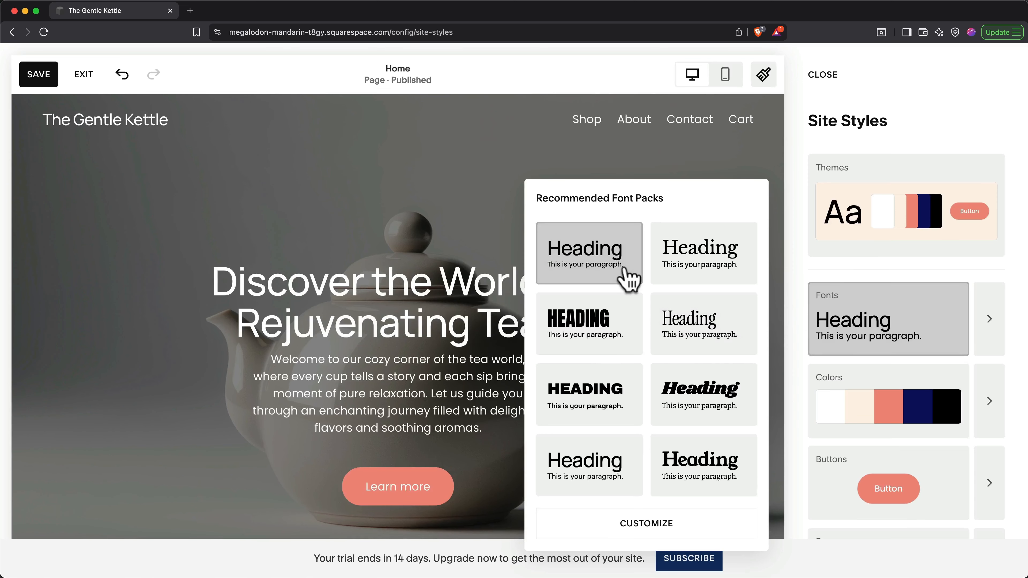
pyautogui.click(699, 272)
pyautogui.click(621, 405)
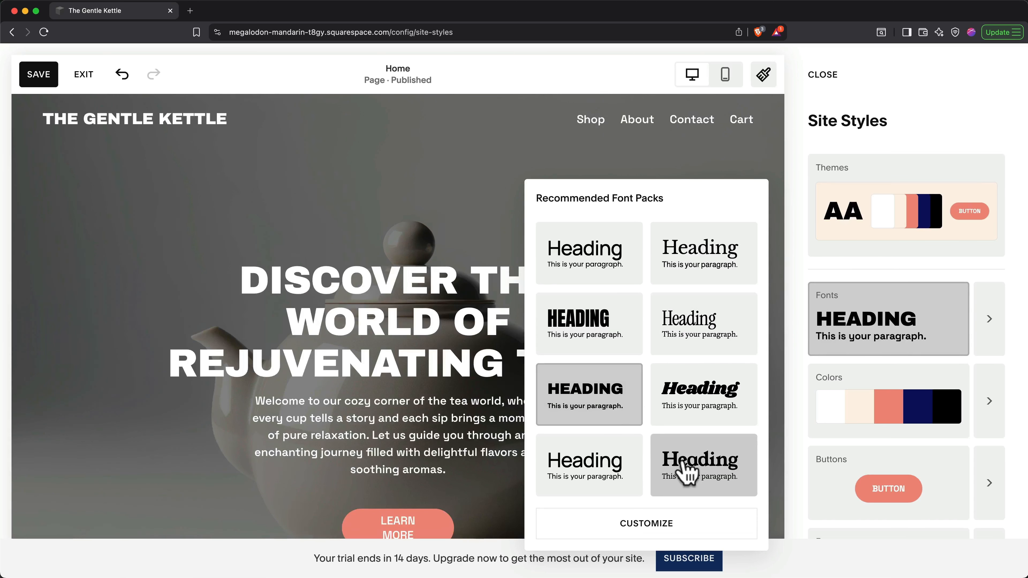
pyautogui.click(692, 478)
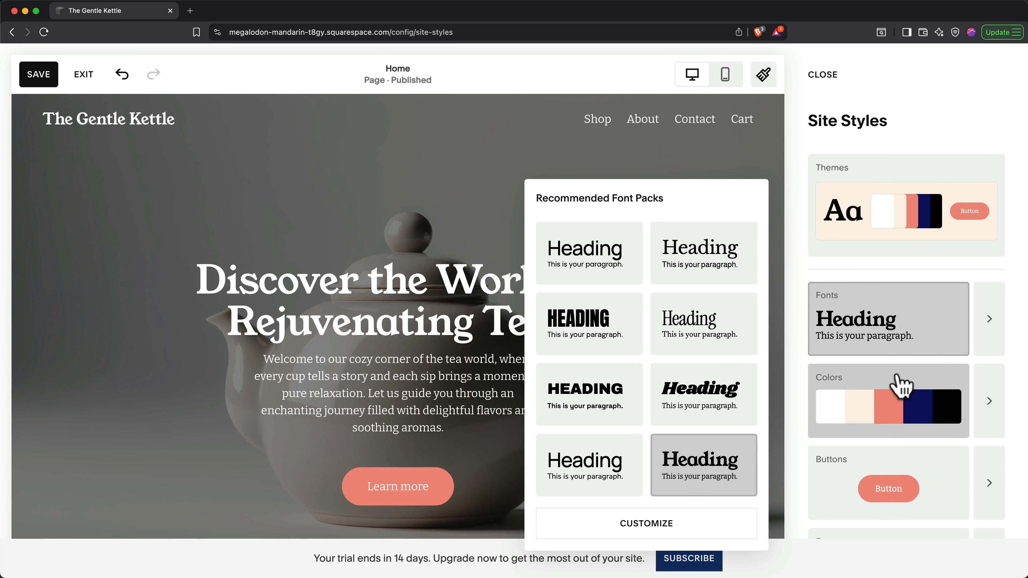
pyautogui.click(989, 320)
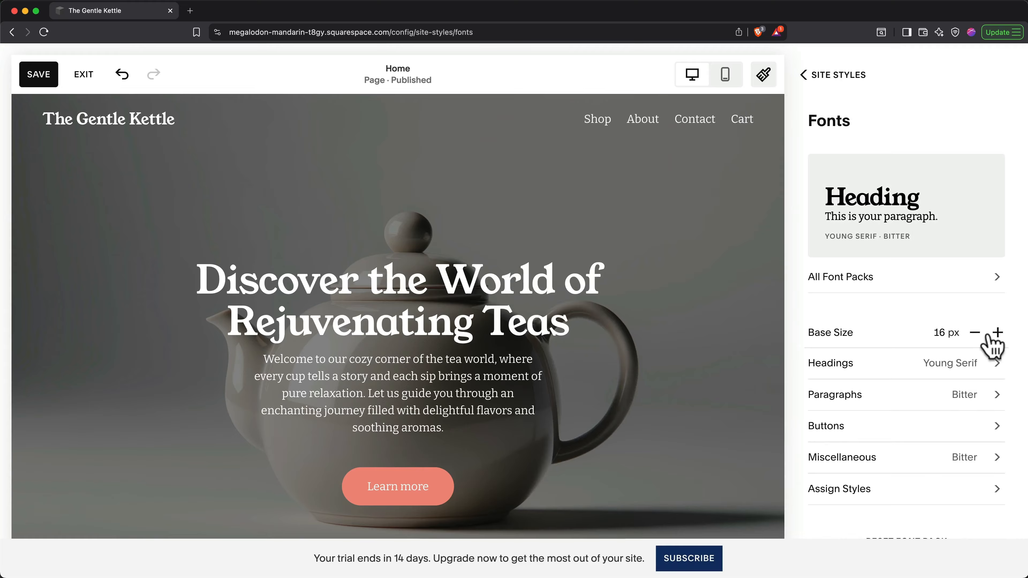
pyautogui.click(845, 79)
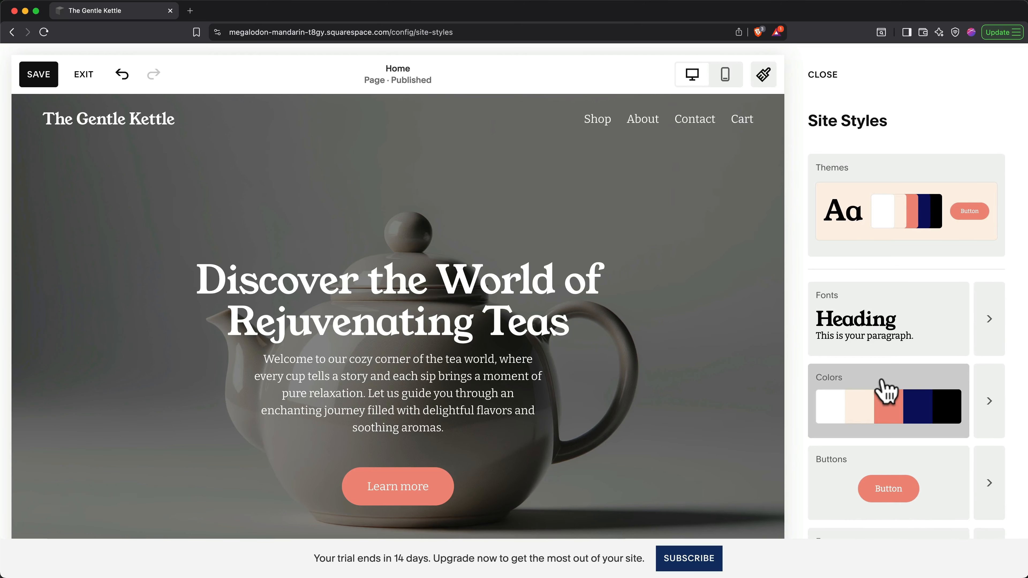
# Step: Examine the recommended color palettes and the full list of section color themes in the Colors settings
pyautogui.click(887, 391)
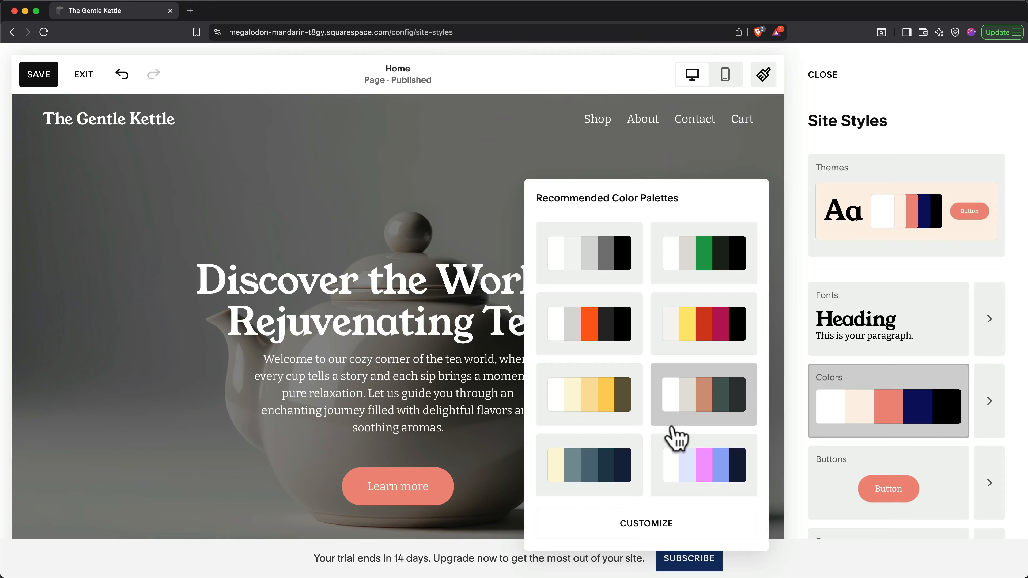
pyautogui.click(984, 409)
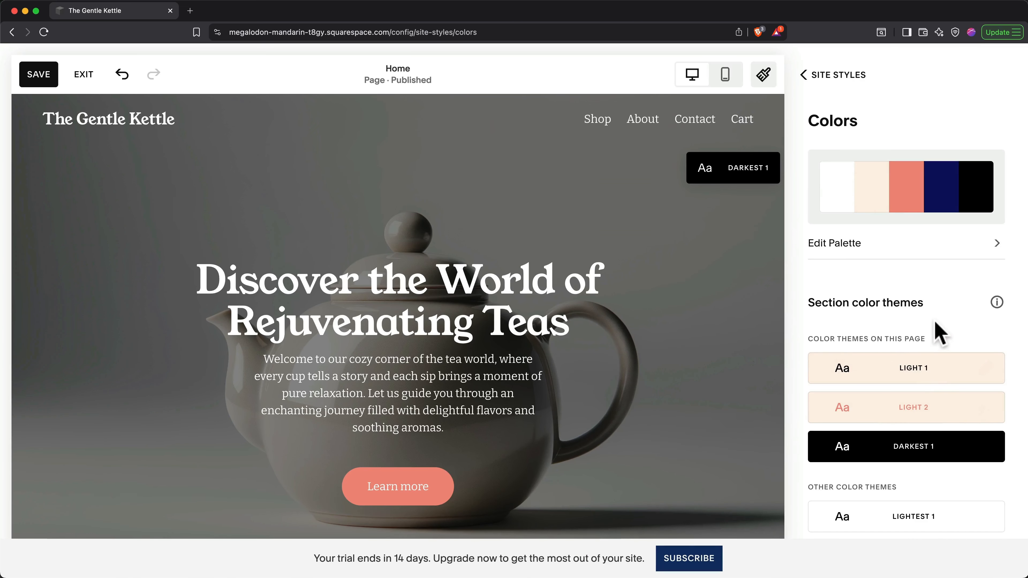
pyautogui.scroll(-5, 935, 333)
pyautogui.scroll(-3, 938, 333)
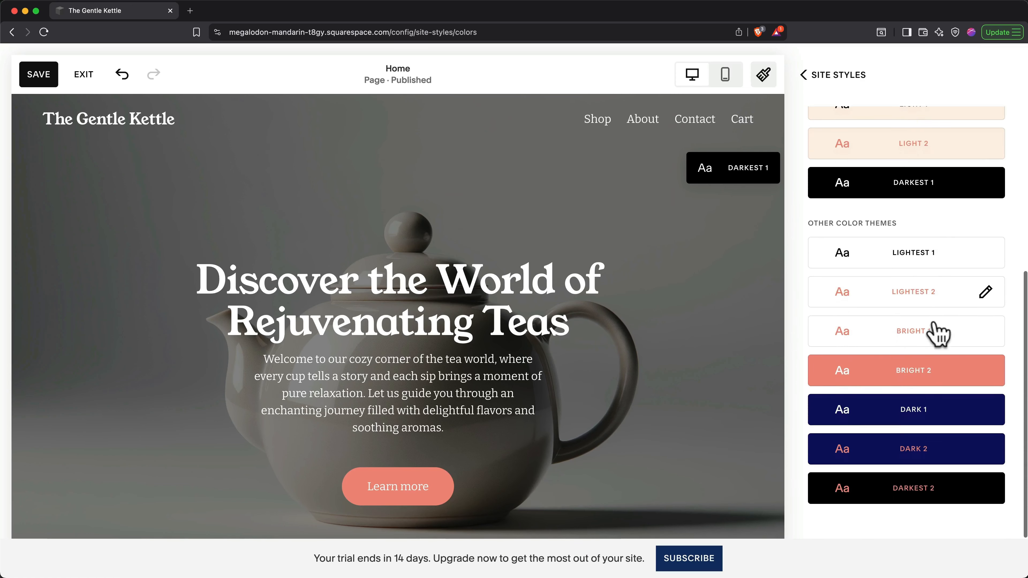
pyautogui.click(818, 78)
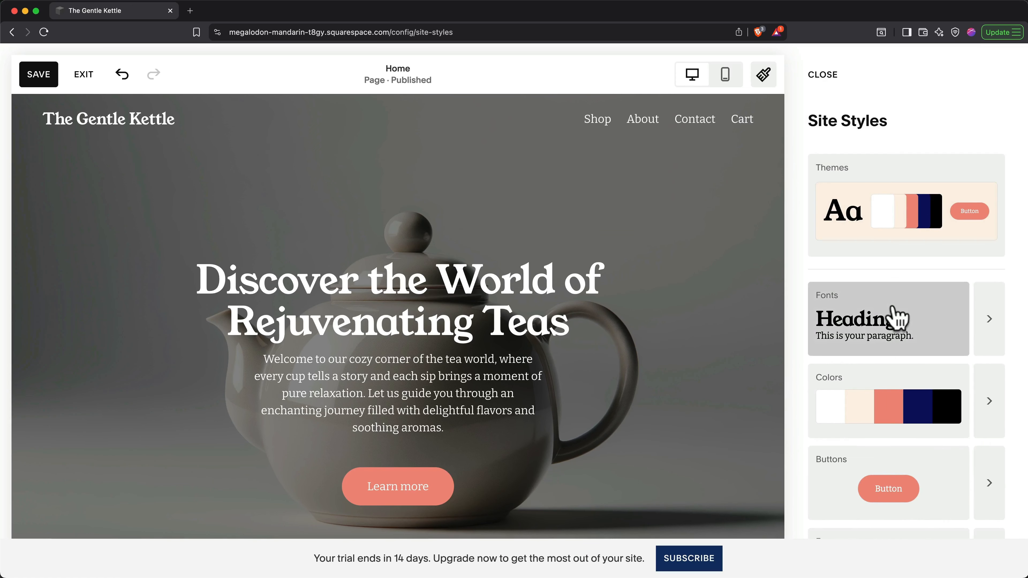
# Step: Examine the recommended button packs and the detailed settings for primary, secondary and tertiary buttons
pyautogui.scroll(-3, 891, 312)
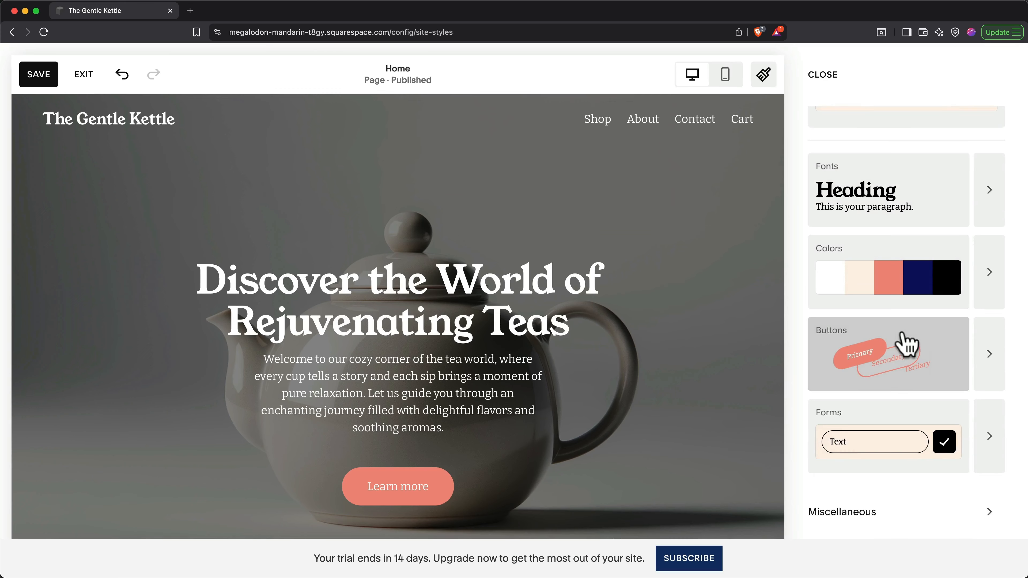
pyautogui.click(907, 344)
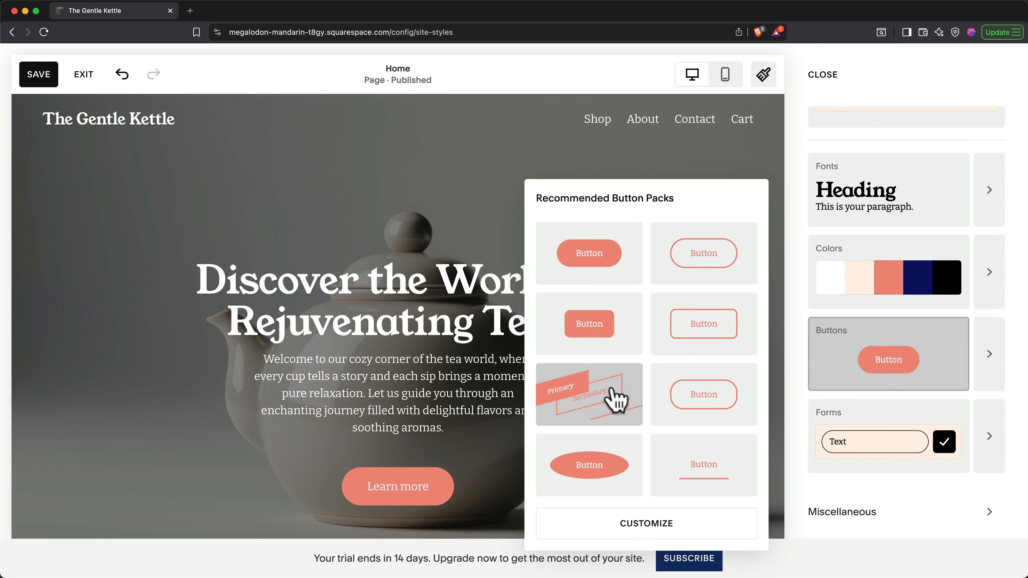
pyautogui.click(993, 367)
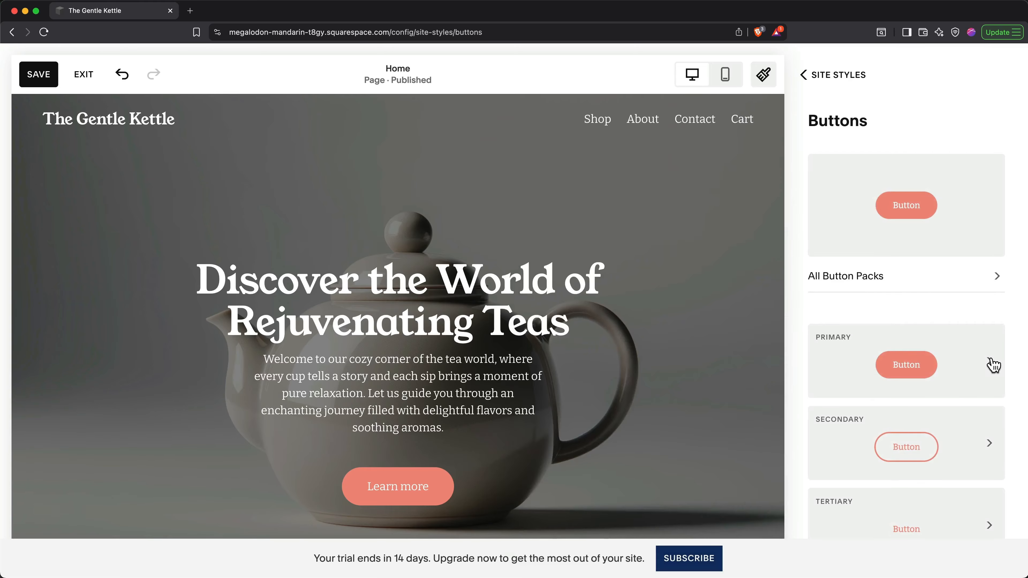
pyautogui.scroll(-1, 994, 366)
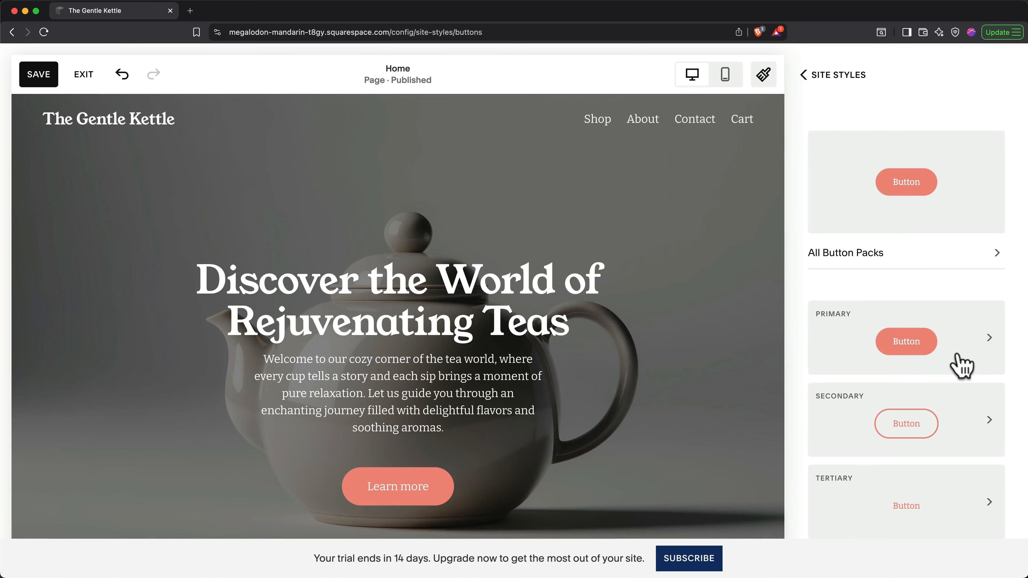
pyautogui.click(839, 76)
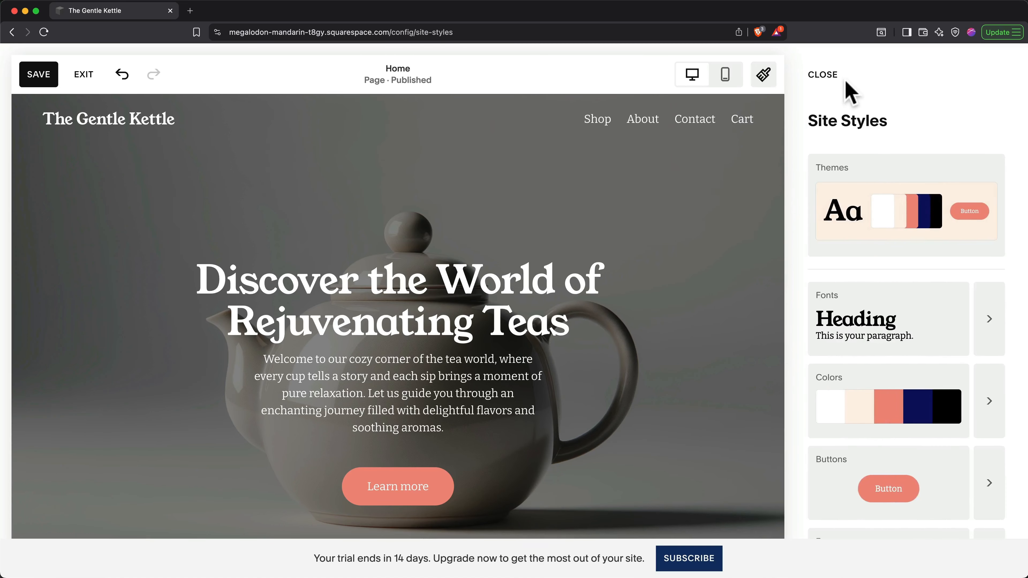
# Step: Look over the recommended form packs and the Miscellaneous style options, and close Site Styles
pyautogui.scroll(-5, 873, 403)
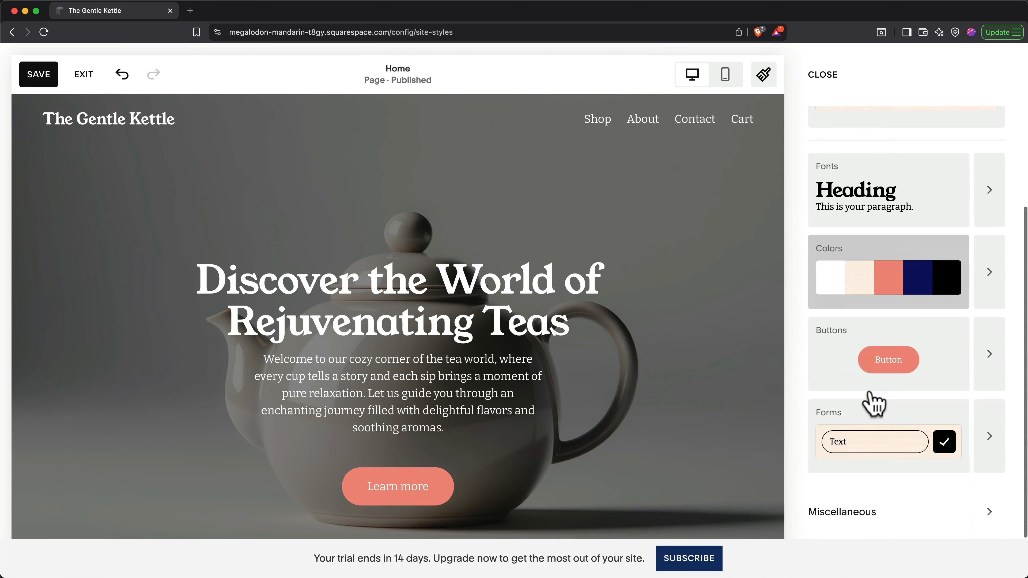
pyautogui.click(878, 417)
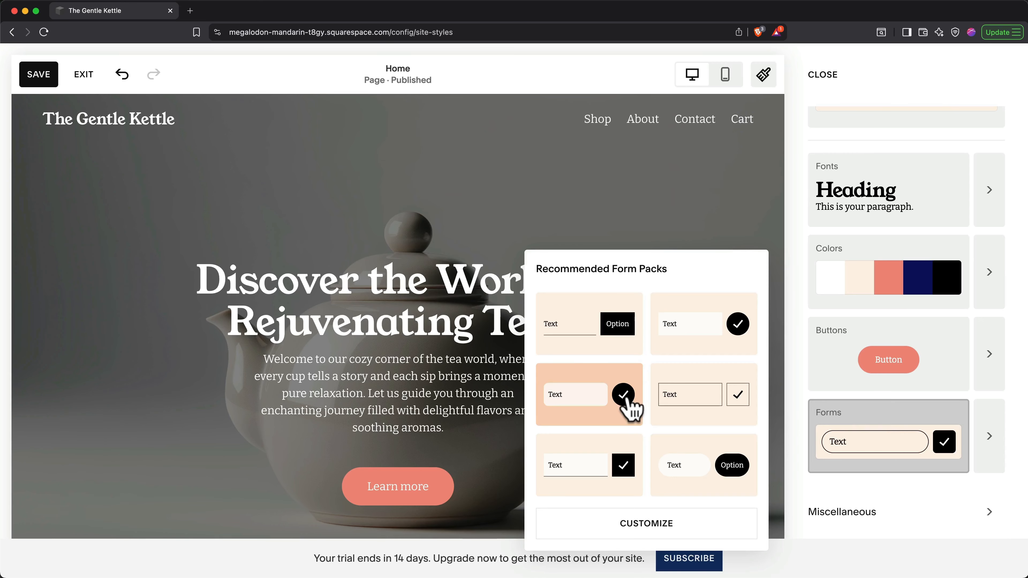
pyautogui.click(846, 514)
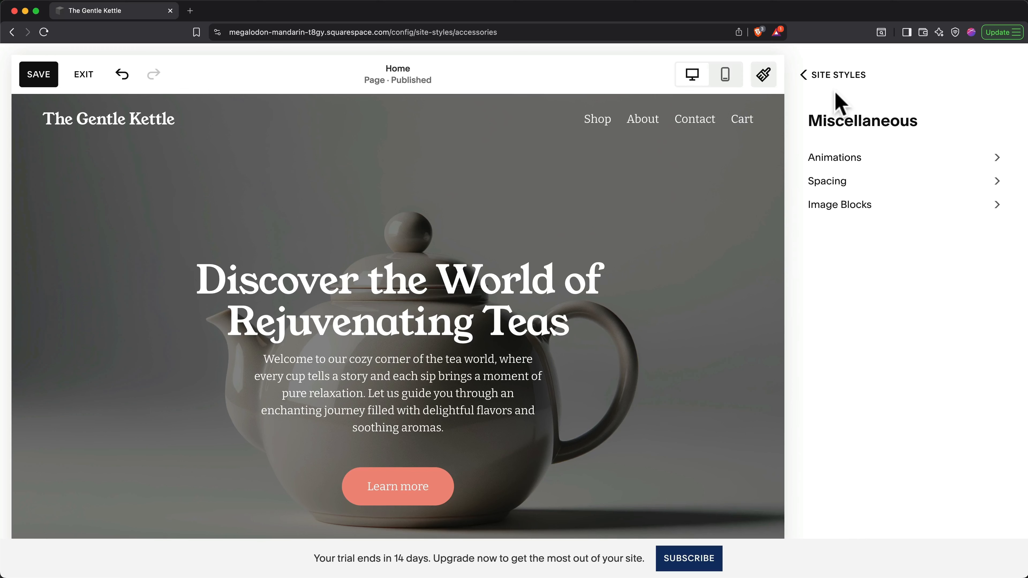
pyautogui.click(825, 84)
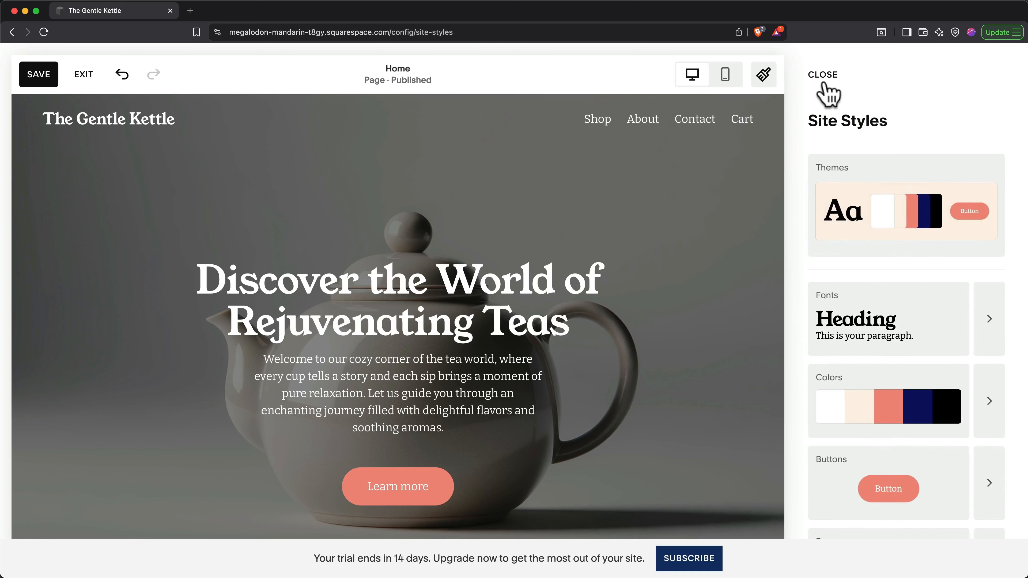
pyautogui.click(825, 77)
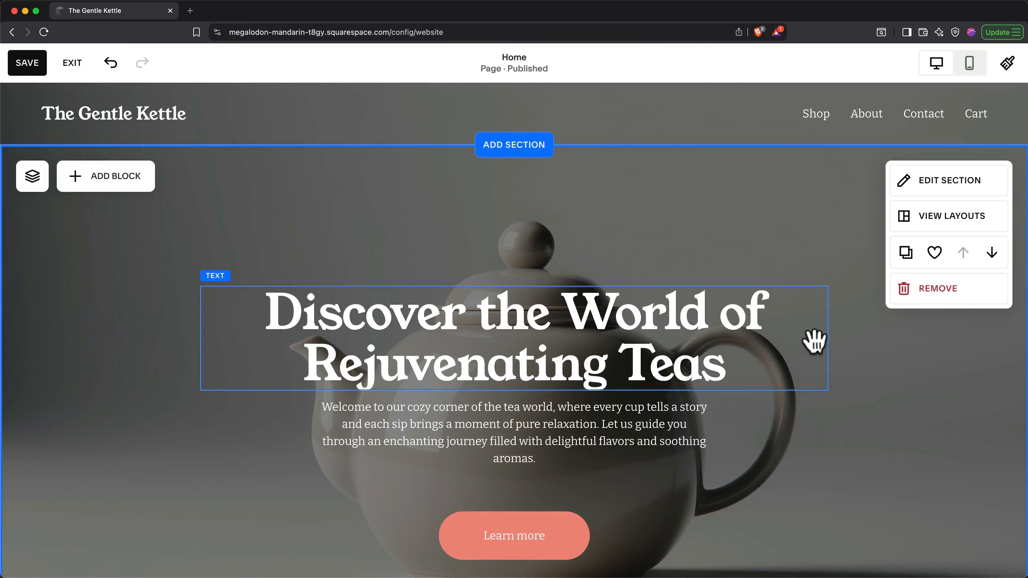
# Step: Select the hero heading block, preview the Home page in mobile view, and return to desktop view
pyautogui.moveTo(673, 349)
pyautogui.mouseDown()
pyautogui.moveTo(679, 271)
pyautogui.moveTo(679, 303)
pyautogui.moveTo(592, 322)
pyautogui.moveTo(650, 326)
pyautogui.moveTo(649, 315)
pyautogui.moveTo(664, 342)
pyautogui.mouseUp()
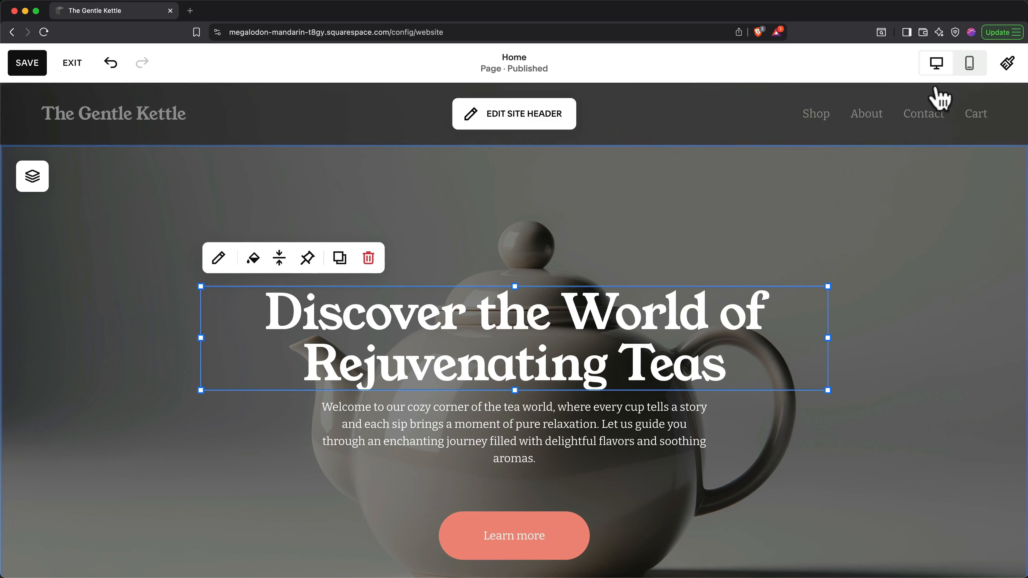
pyautogui.click(971, 70)
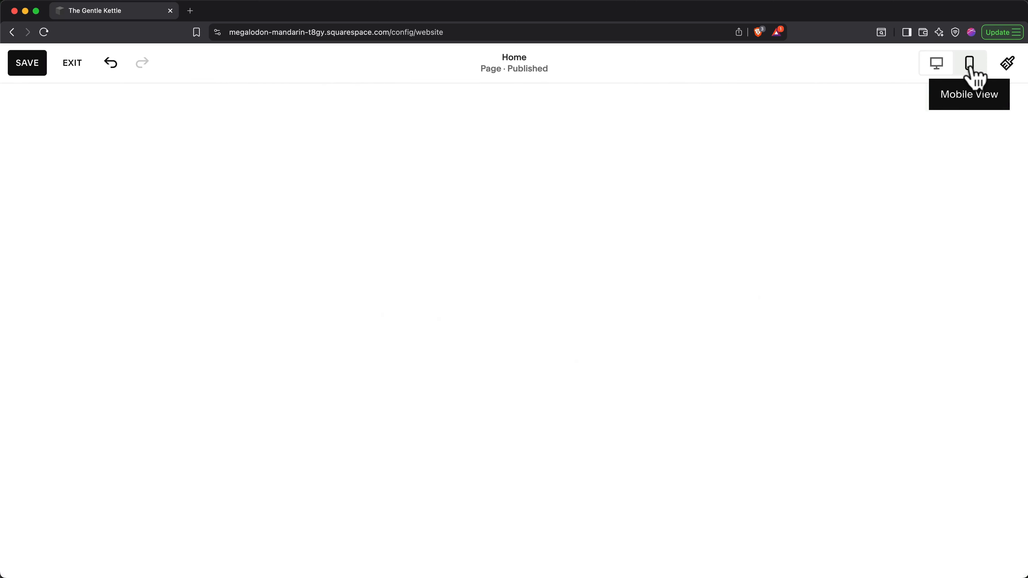
pyautogui.moveTo(590, 331)
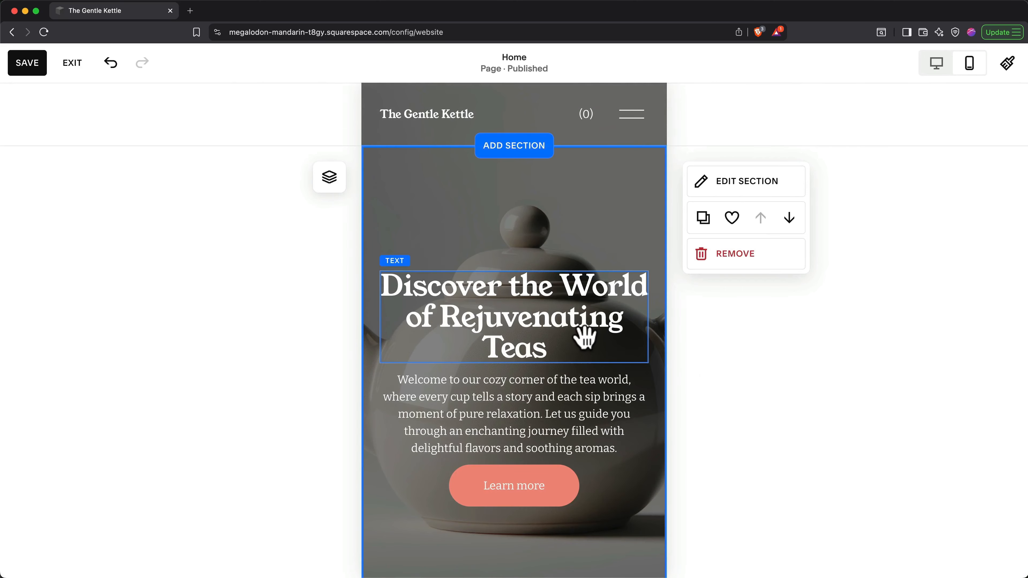
pyautogui.click(936, 65)
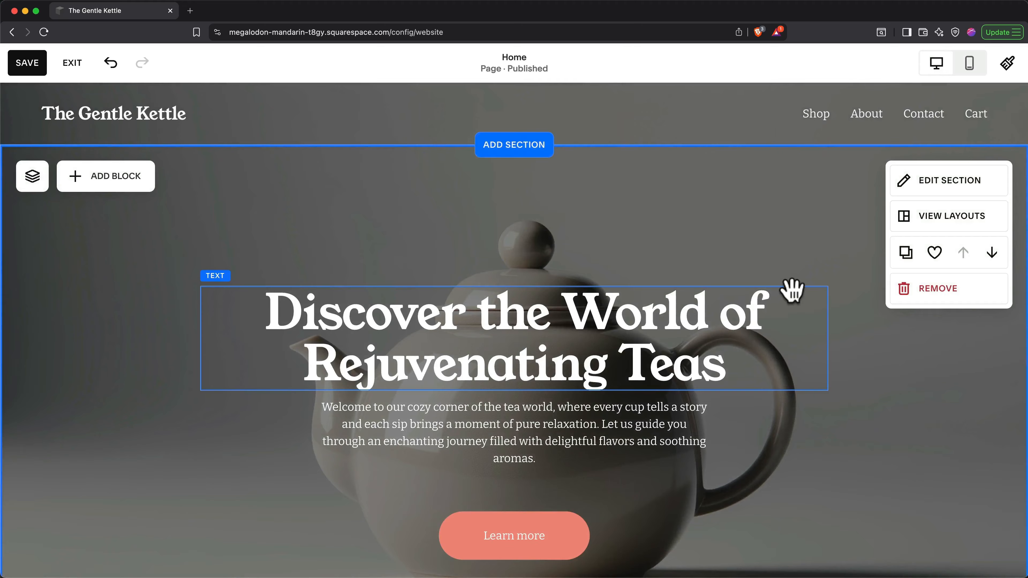
# Step: Open the hero heading for text editing and inspect the content settings of the "Learn more" button below it
pyautogui.scroll(-3, 793, 290)
pyautogui.scroll(1, 792, 291)
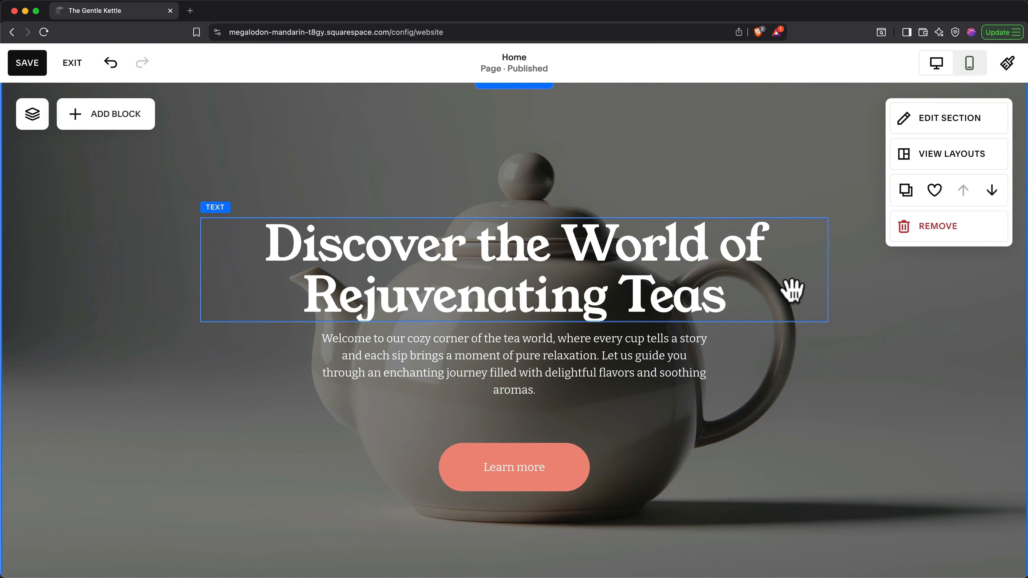
pyautogui.click(541, 286)
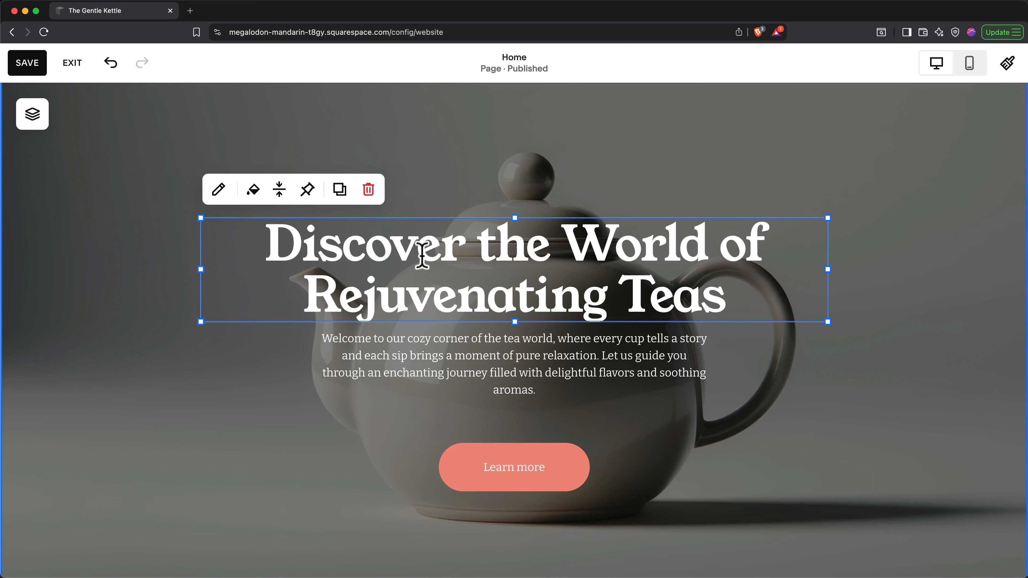
pyautogui.doubleClick(422, 256)
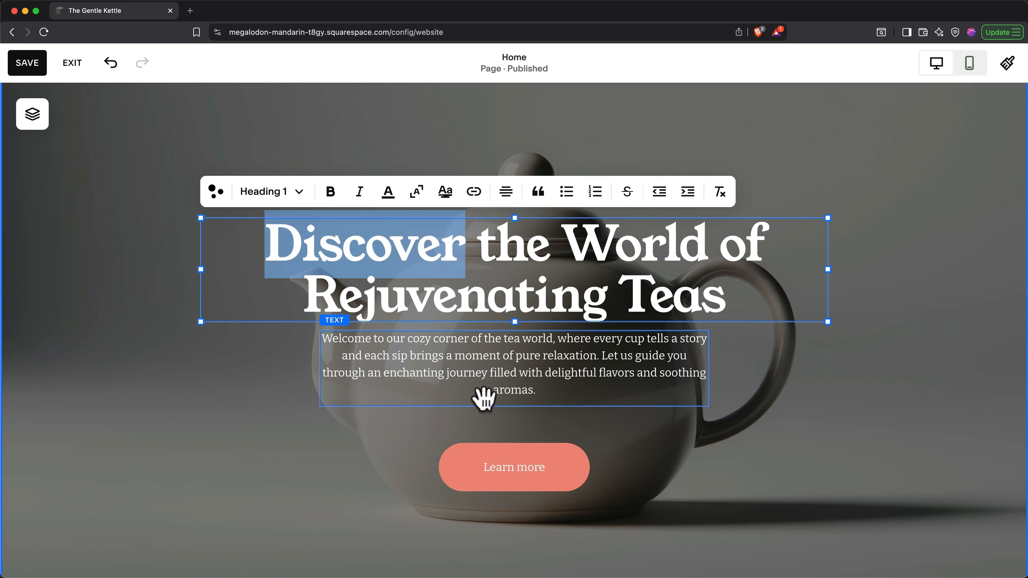
pyautogui.doubleClick(478, 451)
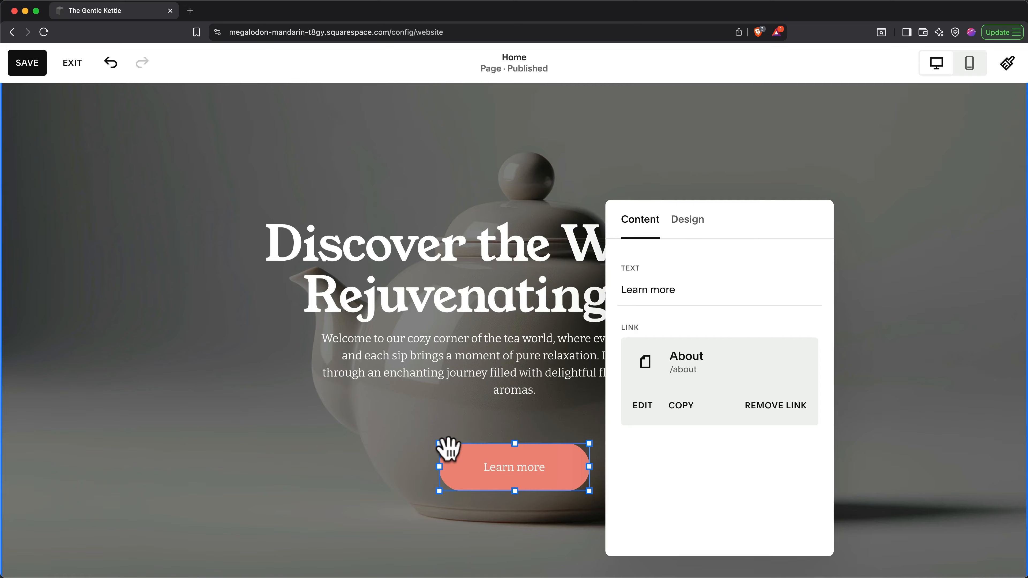
# Step: Select the word "Discover" in the hero heading and look over the formatting options and available text styles
pyautogui.click(419, 254)
pyautogui.doubleClick(427, 253)
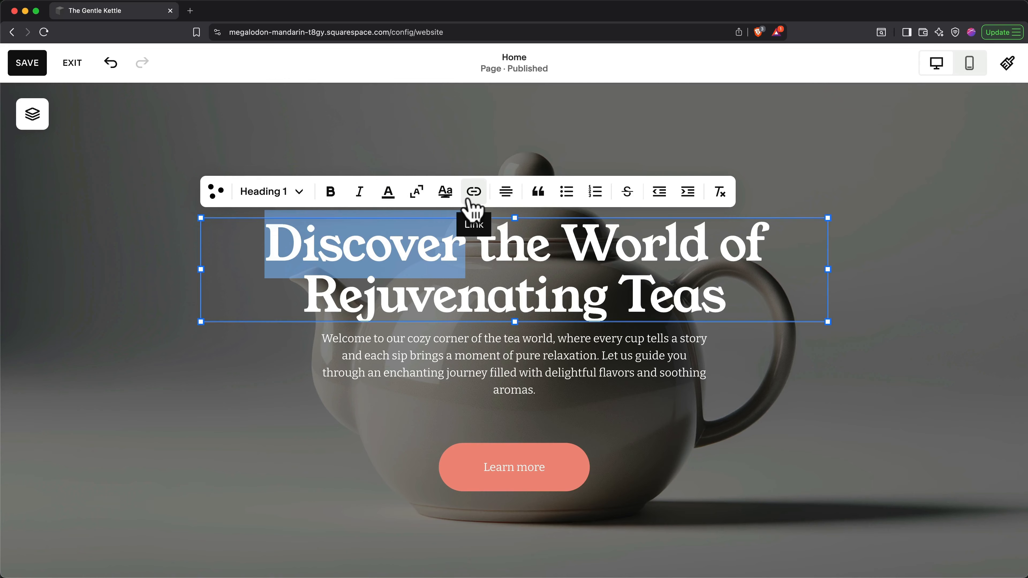
pyautogui.click(310, 202)
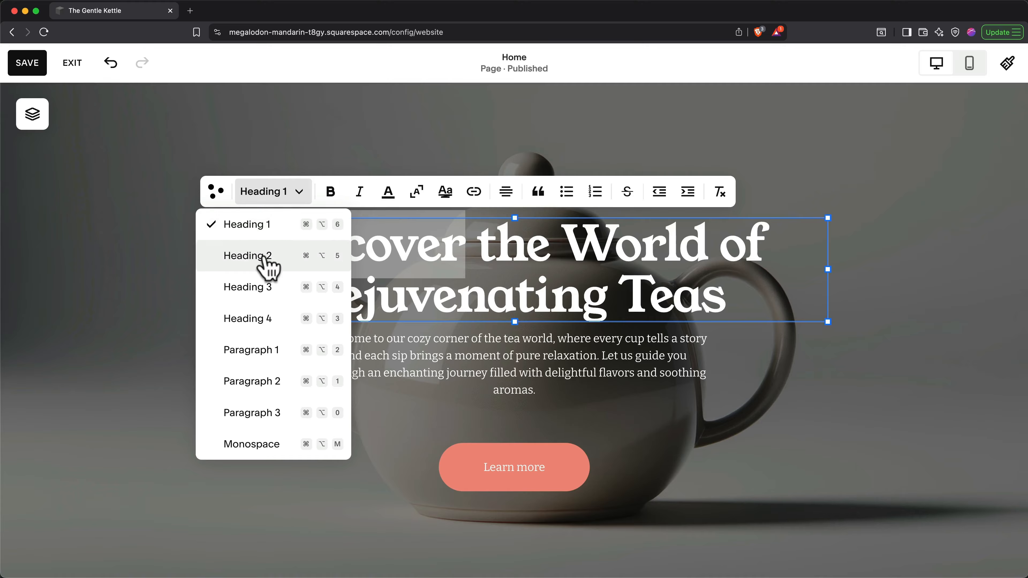
pyautogui.click(409, 285)
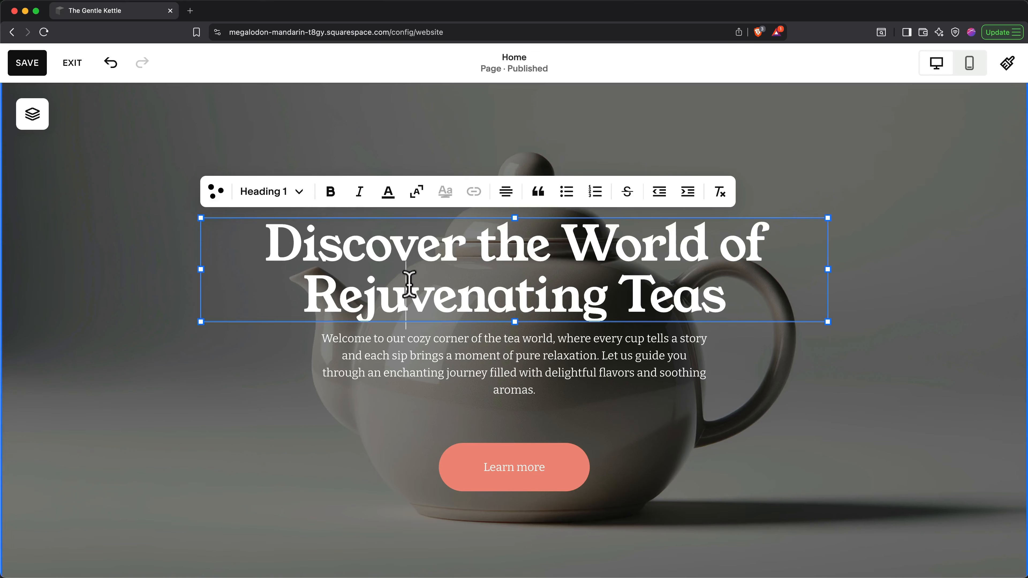
# Step: Replace the hero heading using Squarespace AI with the prompt "Write me an engaging headline for my looseleaf tea shop", and shorten the generated text
pyautogui.scroll(-1, 408, 275)
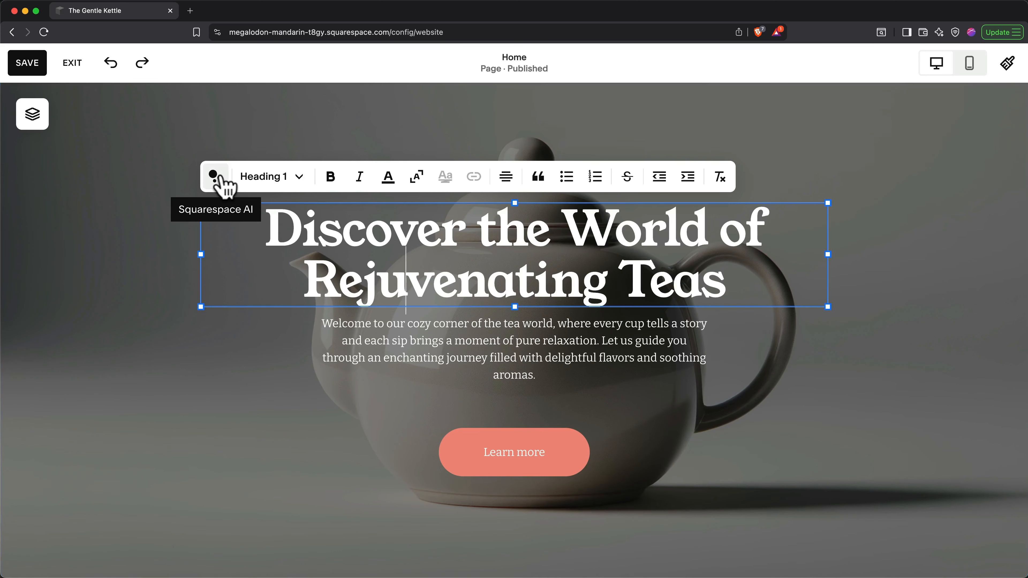
pyautogui.click(221, 179)
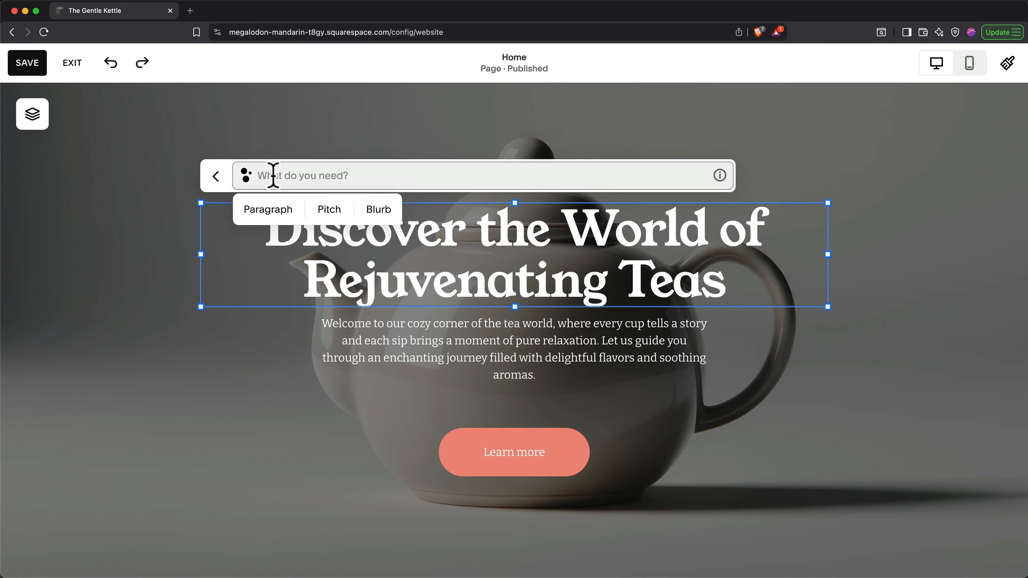
pyautogui.write('Write me an engaging headline for my looseleaf tea shop')
pyautogui.moveTo(267, 229); pyautogui.dragTo(729, 288)
pyautogui.click(720, 175)
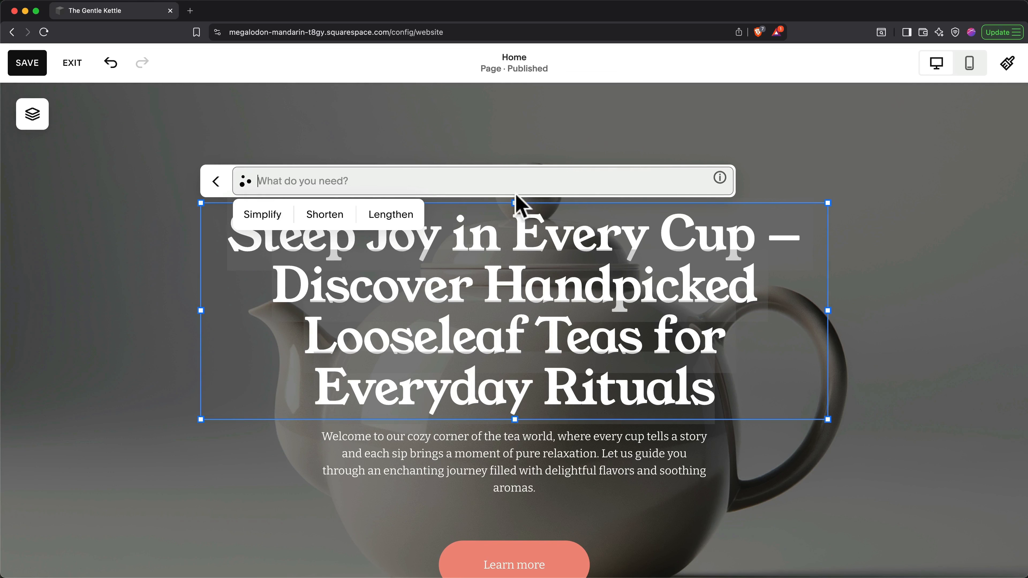
pyautogui.click(326, 215)
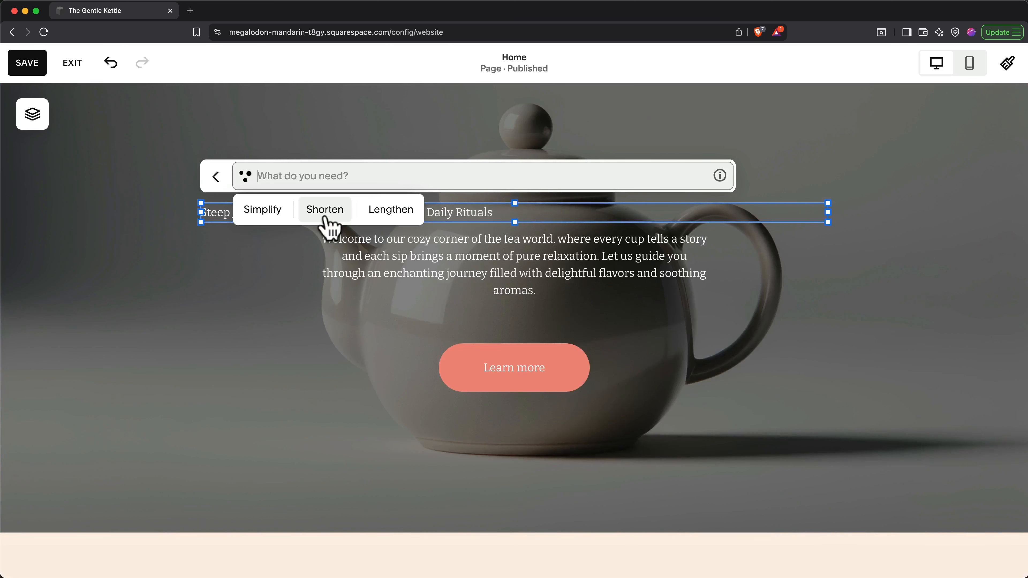
# Step: Format the whole shortened hero headline as Heading 1 and centre-align it
pyautogui.tripleClick(455, 212)
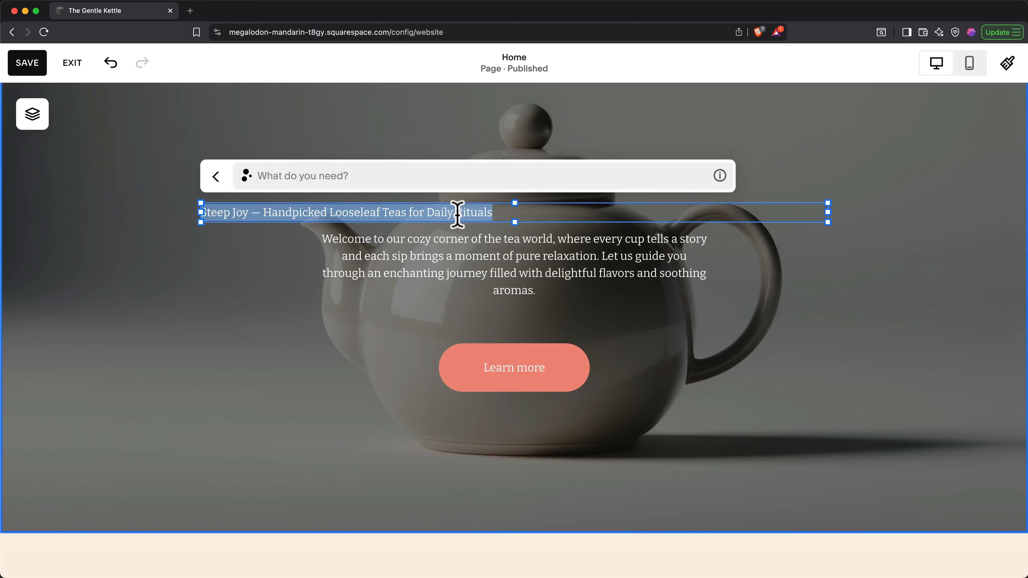
pyautogui.click(223, 180)
pyautogui.click(300, 178)
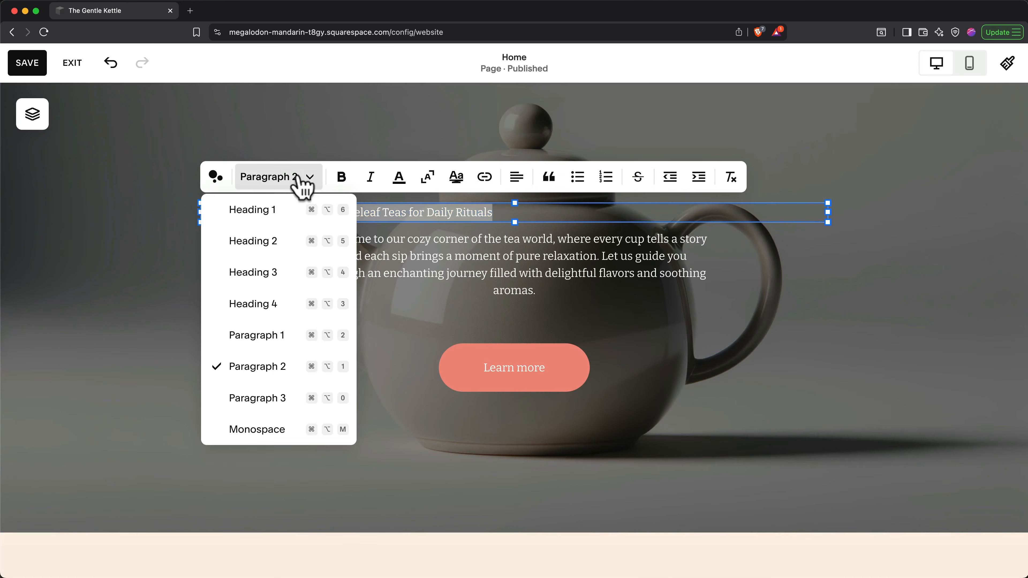
pyautogui.click(275, 210)
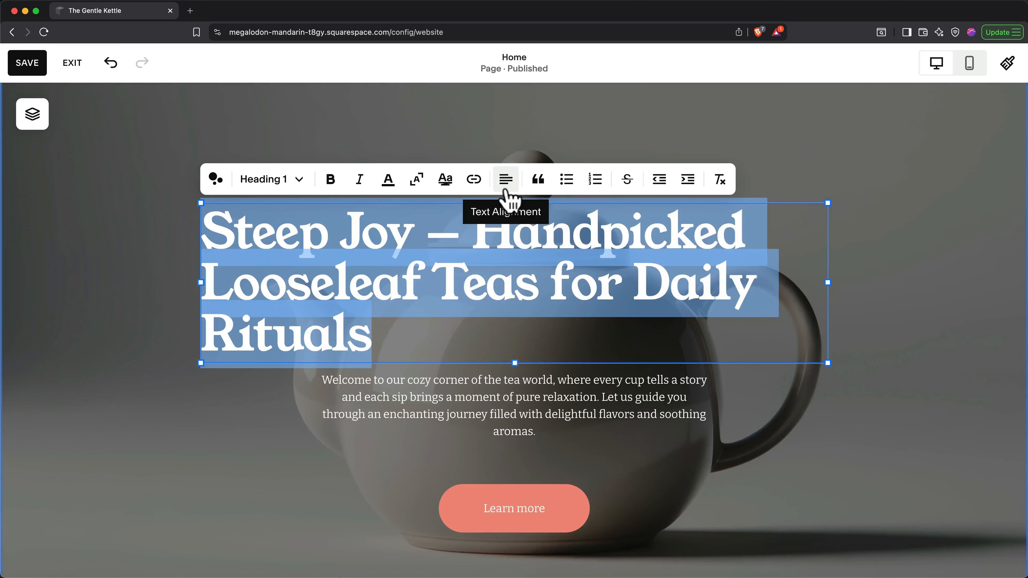
pyautogui.click(506, 178)
pyautogui.click(501, 211)
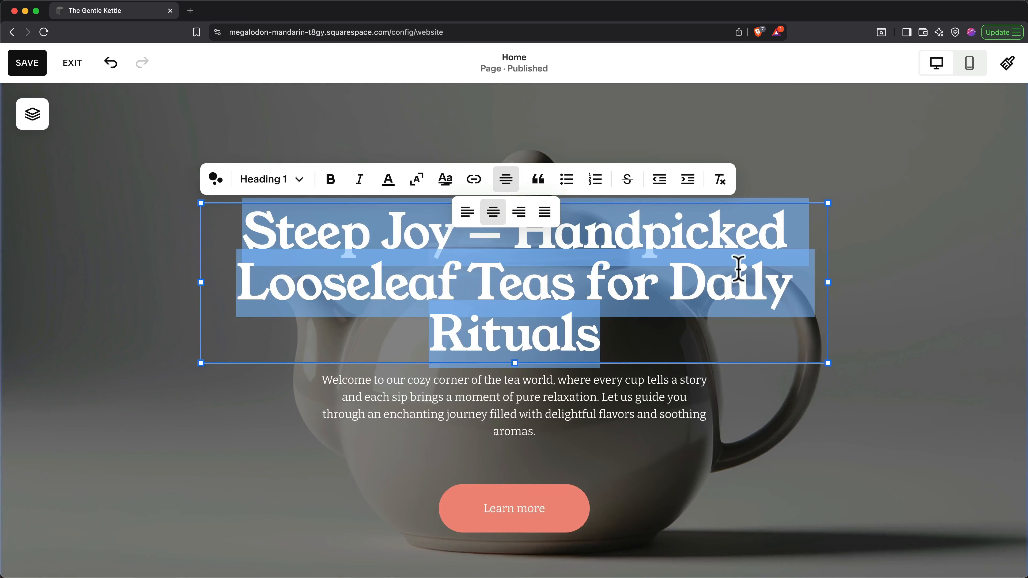
pyautogui.click(884, 318)
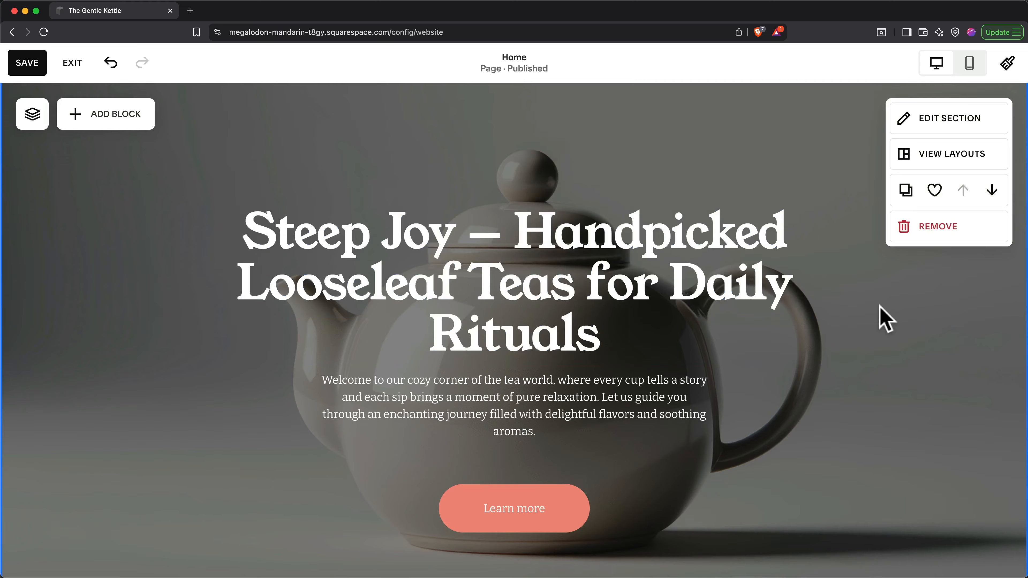
# Step: Delete "Steep Joy —" from the hero headline so it reads "Handpicked Looseleaf Teas for Daily Rituals"
pyautogui.click(524, 237)
pyautogui.doubleClick(523, 236)
pyautogui.click(519, 237)
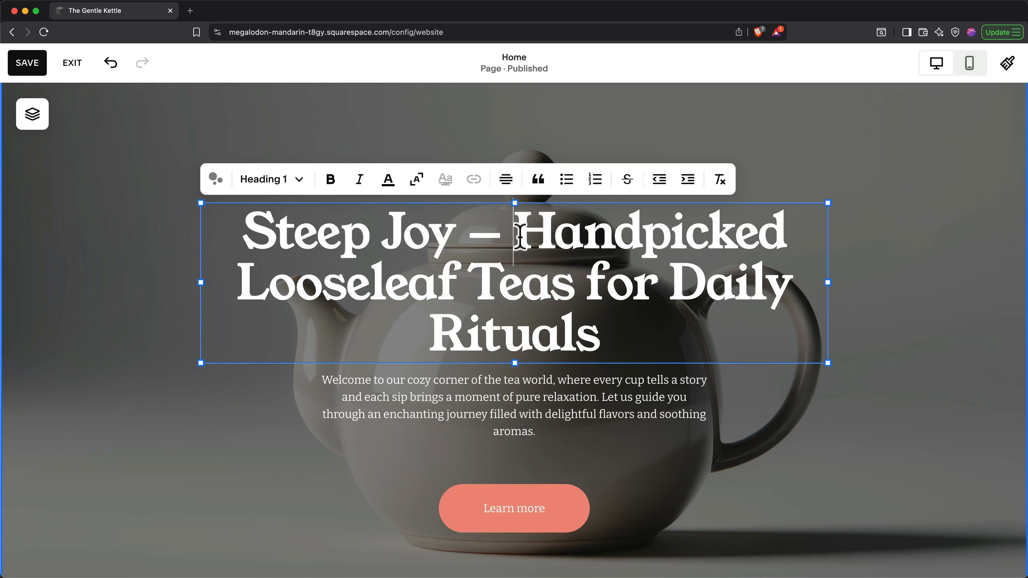
pyautogui.moveTo(522, 235); pyautogui.dragTo(253, 237)
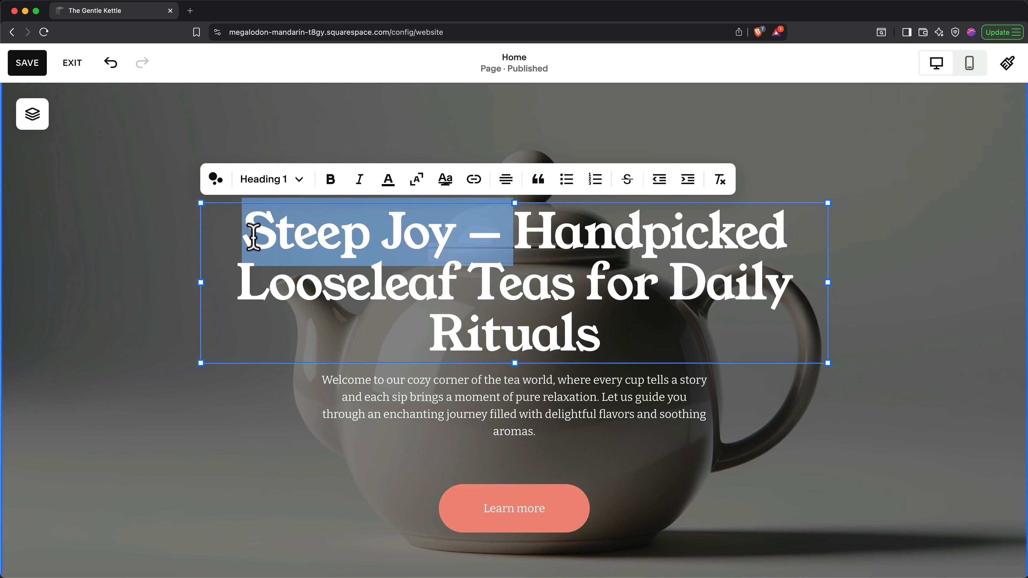
pyautogui.write('\\')
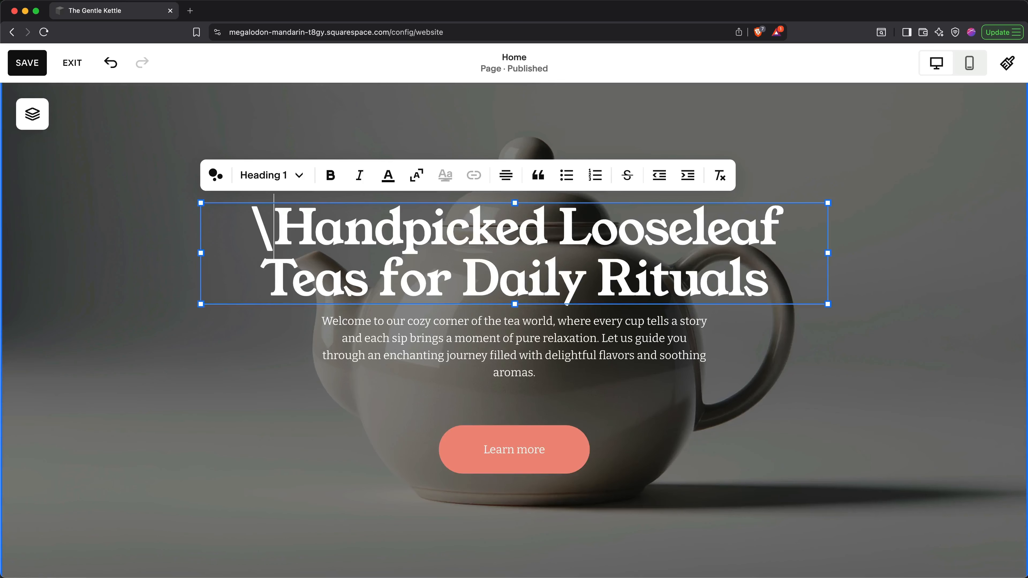
pyautogui.press('BackSpace')
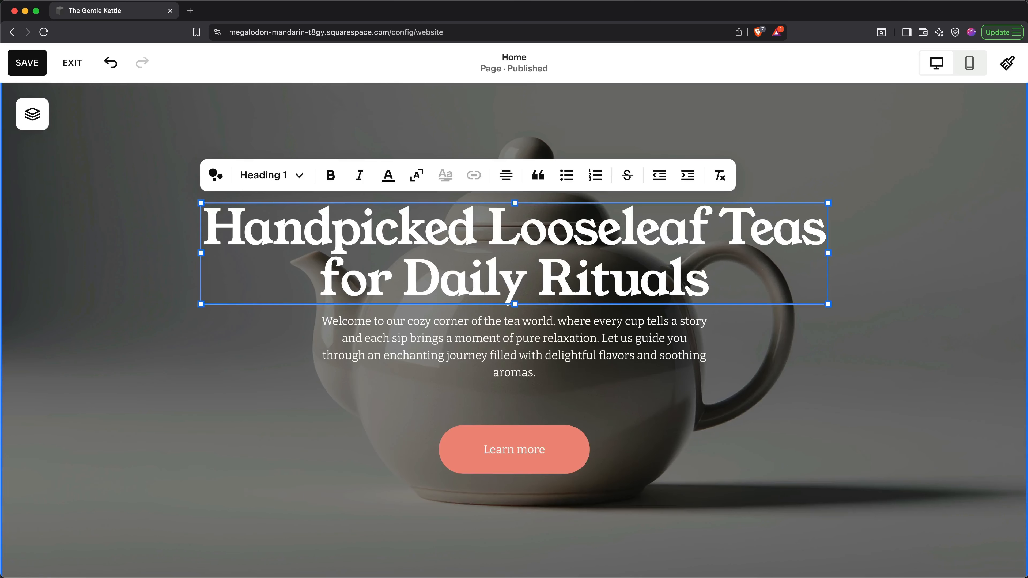
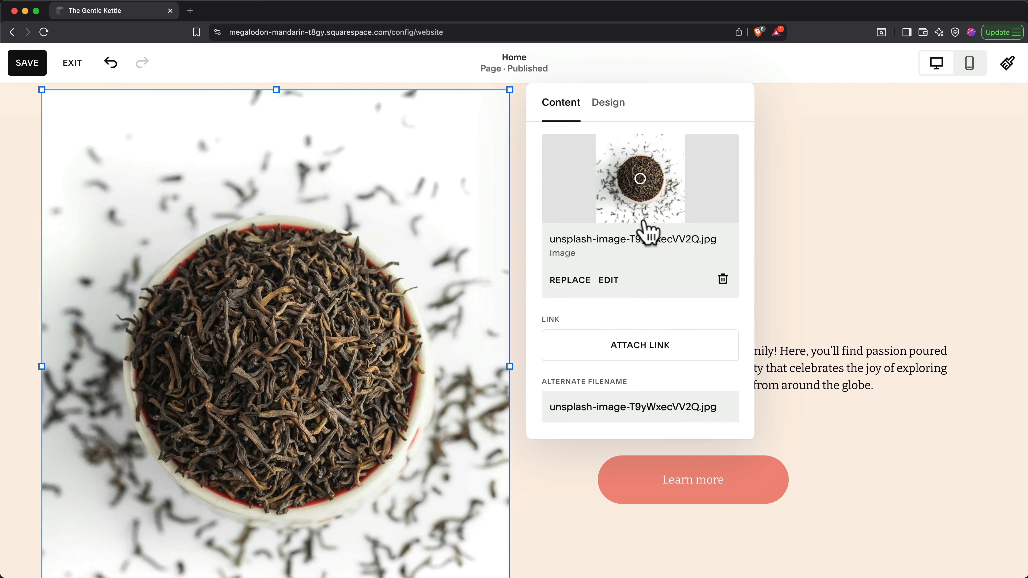
# Step: Apply the Denali filter to the tea leaves image in the "Who we are" section and save the image permanently
pyautogui.click(609, 282)
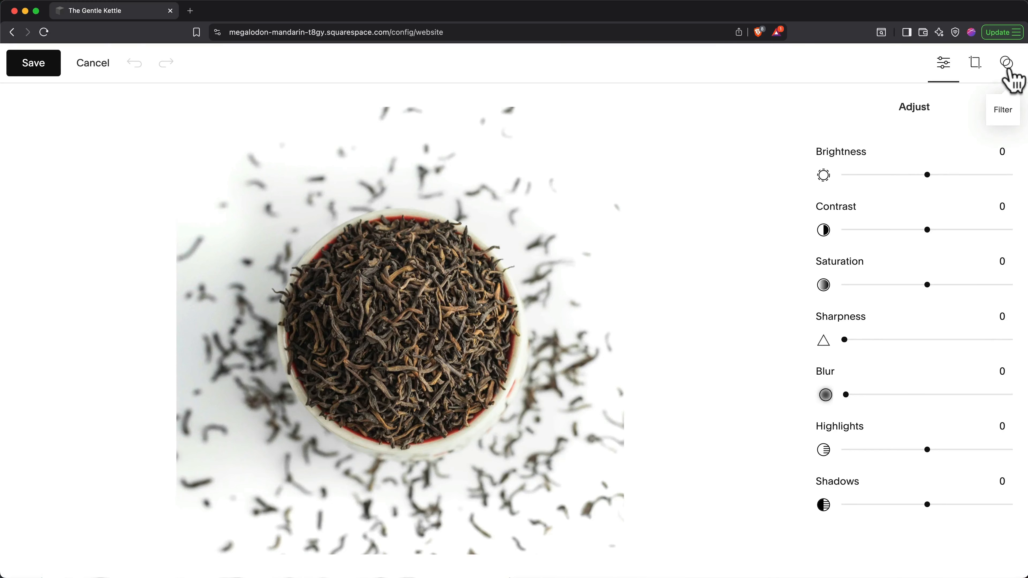
pyautogui.click(1007, 63)
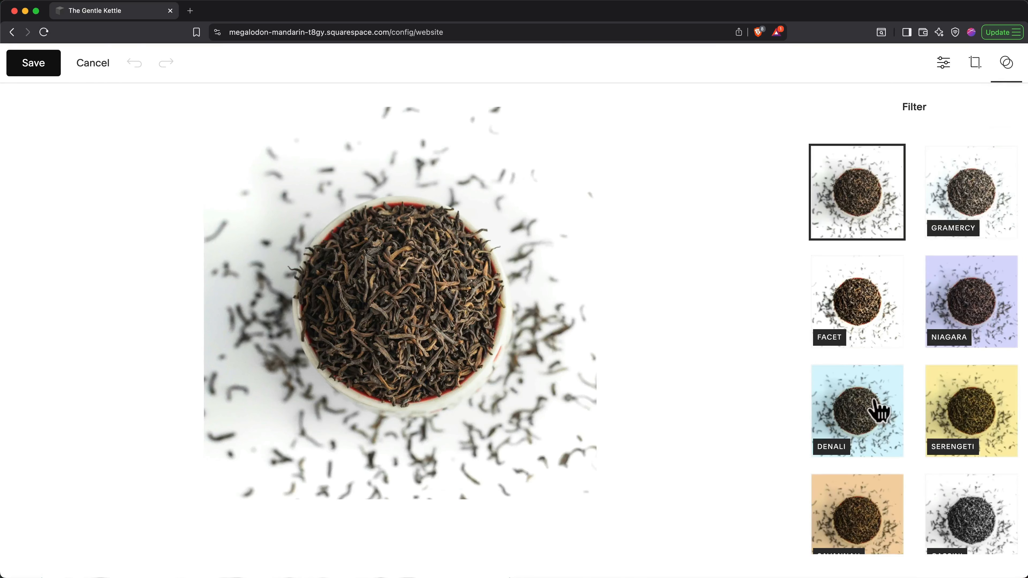
pyautogui.click(879, 411)
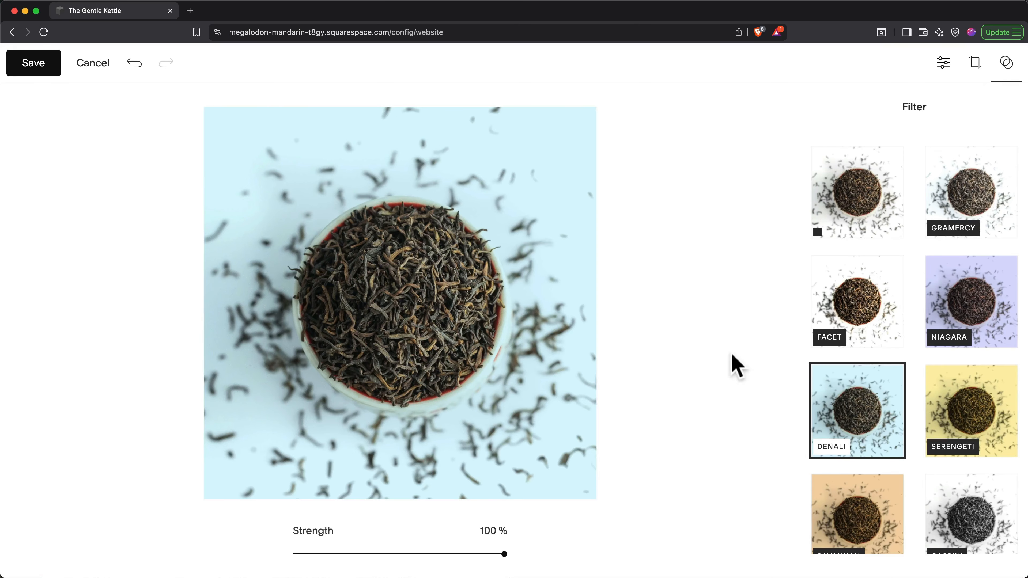
pyautogui.click(49, 72)
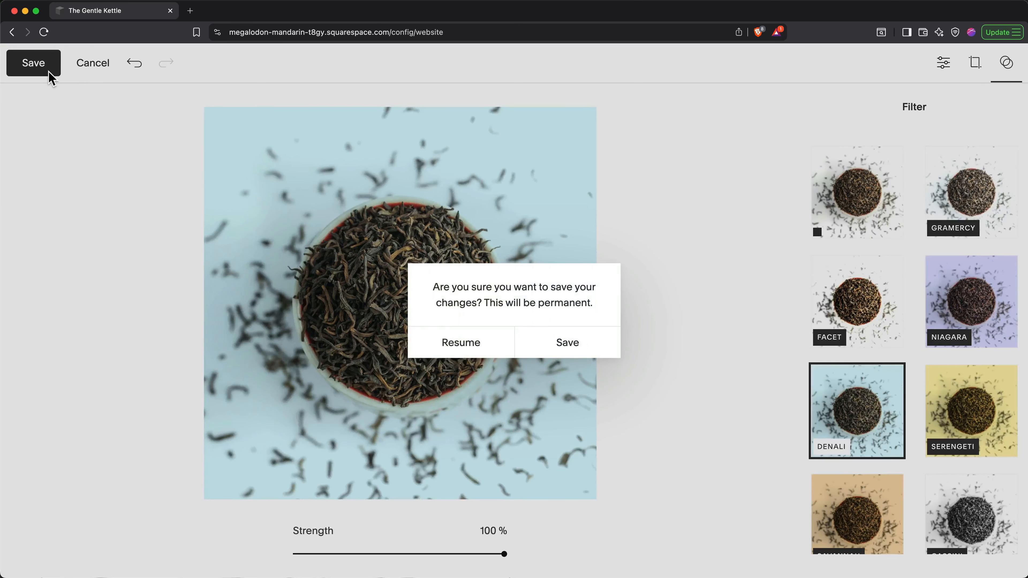
pyautogui.click(559, 341)
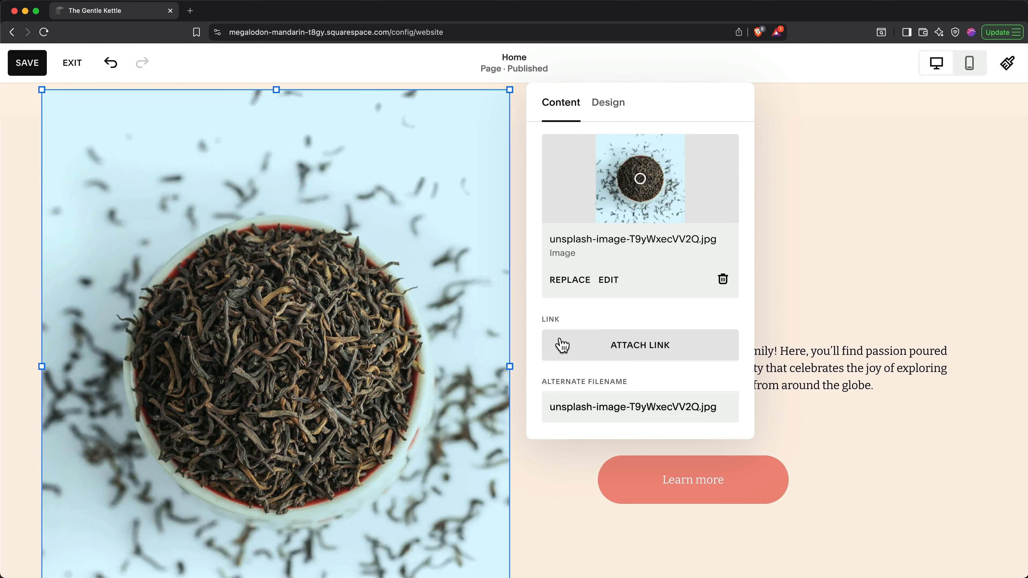
# Step: Set the tea image's alt text to "Loose Leaf Tea"
pyautogui.scroll(-3, 562, 345)
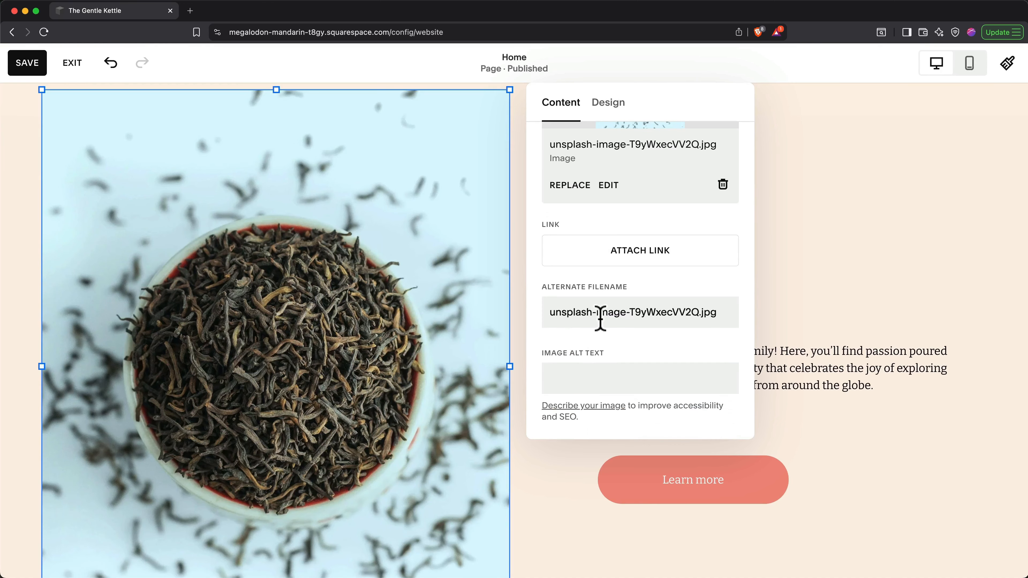
pyautogui.click(603, 372)
pyautogui.write('Loose')
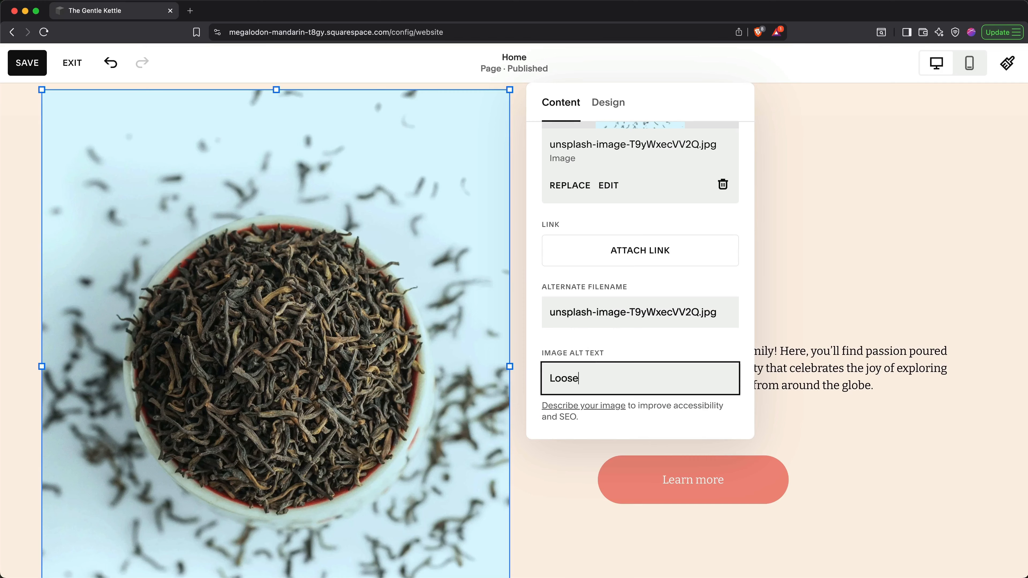
pyautogui.write(' Leaf Tea')
# Step: Try the Fit and Fill displays on the tea image, and crop it to the 1:1 square shape with notched corners
pyautogui.click(613, 104)
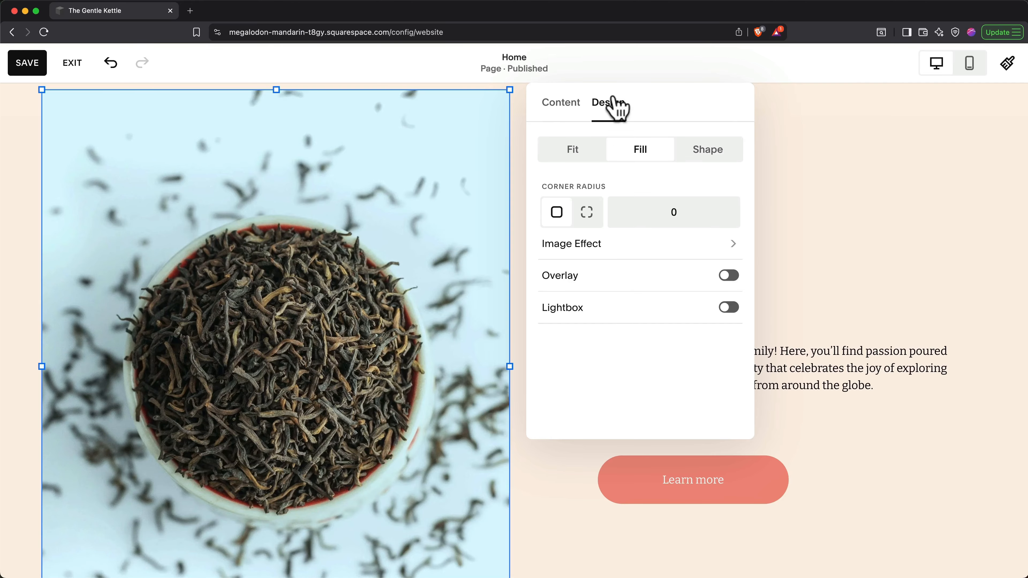
pyautogui.click(583, 149)
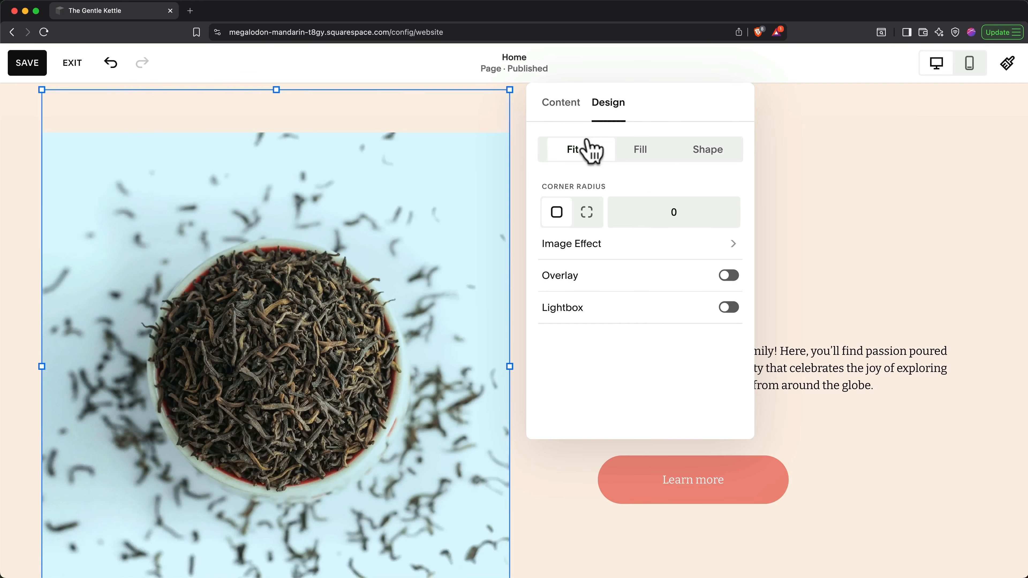
pyautogui.click(643, 150)
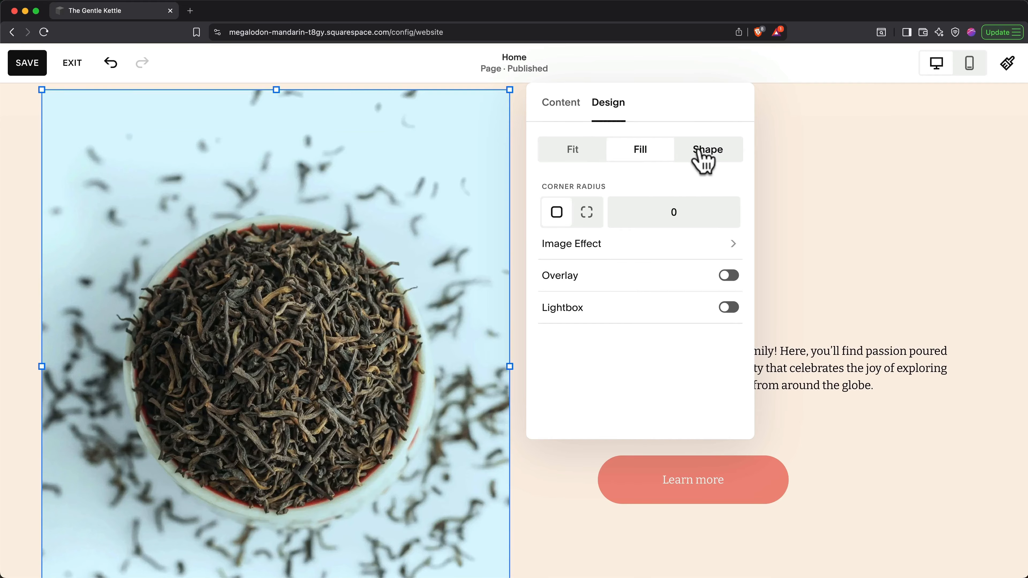
pyautogui.click(700, 151)
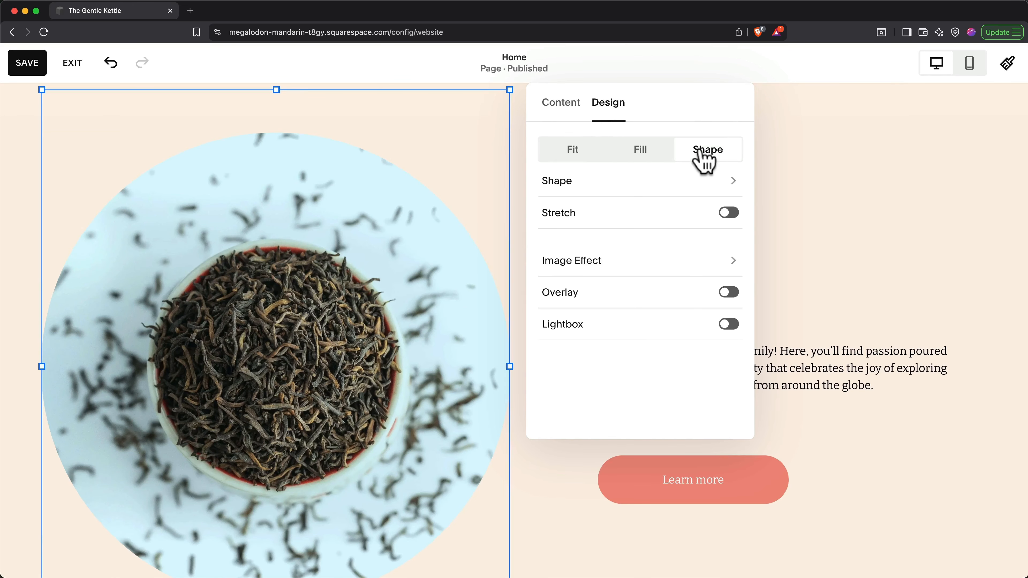
pyautogui.click(725, 181)
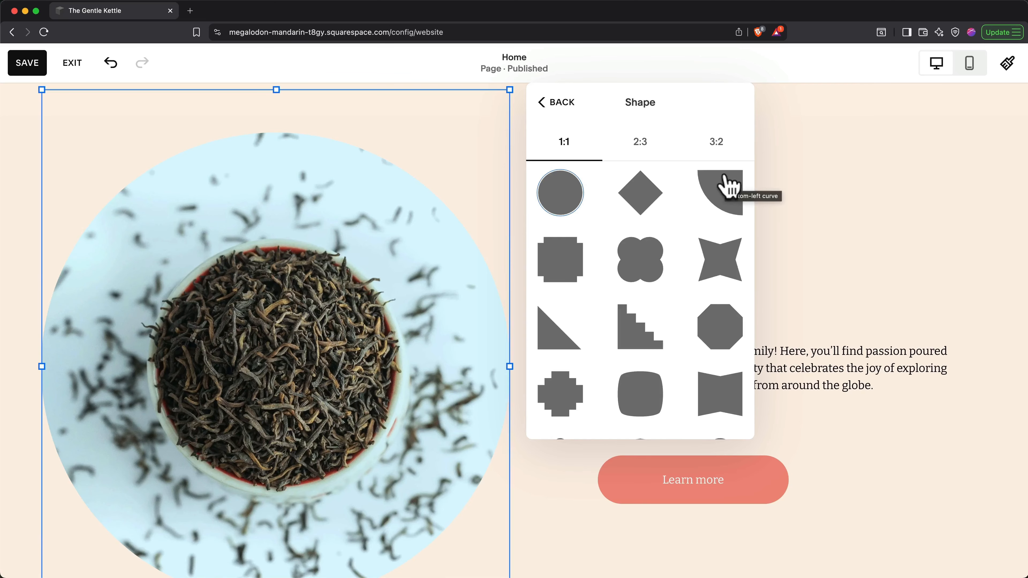
pyautogui.click(575, 261)
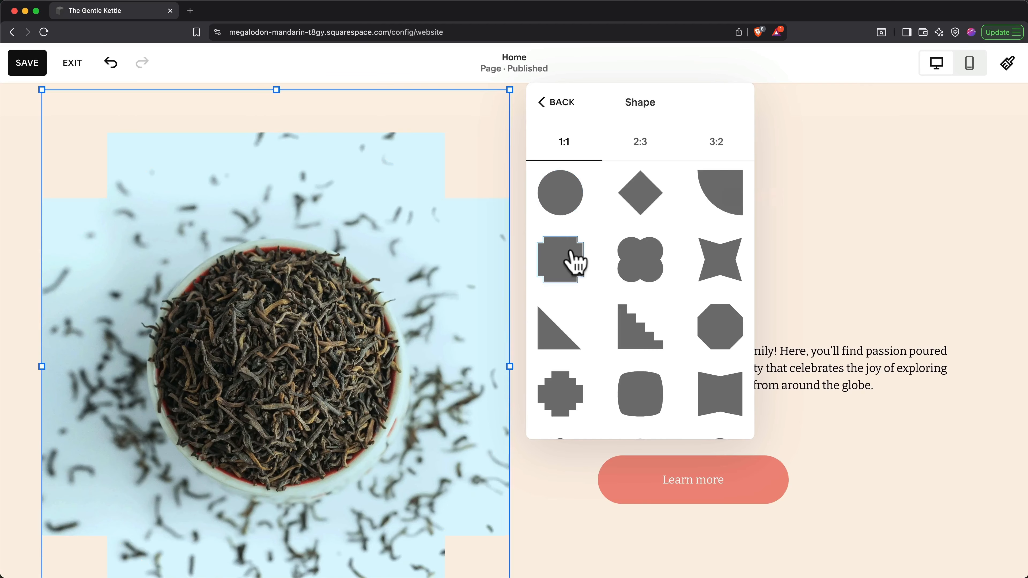
pyautogui.click(552, 103)
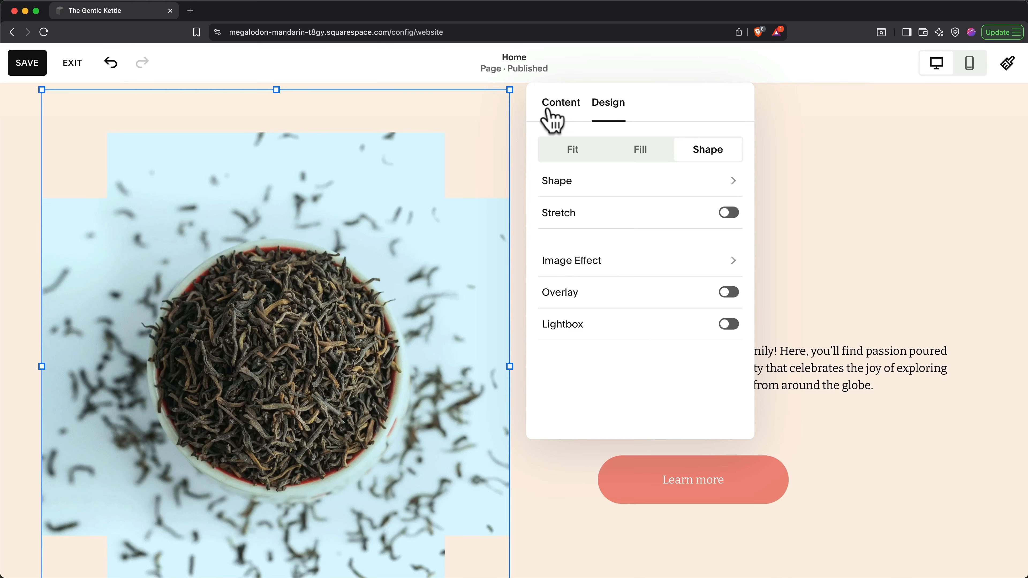
pyautogui.click(792, 165)
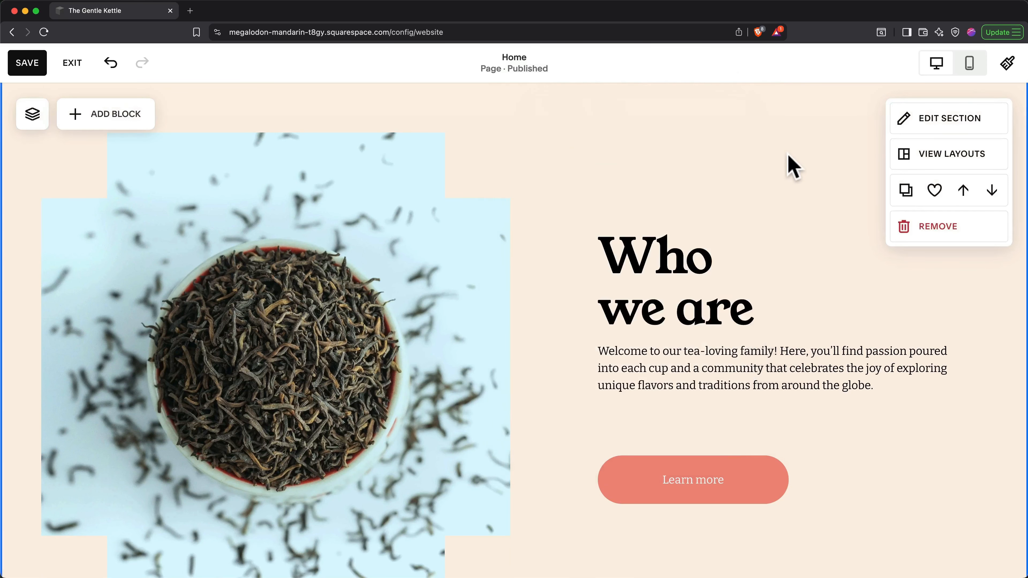
# Step: Change the hero section button's text to "Shop Now"
pyautogui.scroll(-10, 794, 166)
pyautogui.scroll(10, 793, 167)
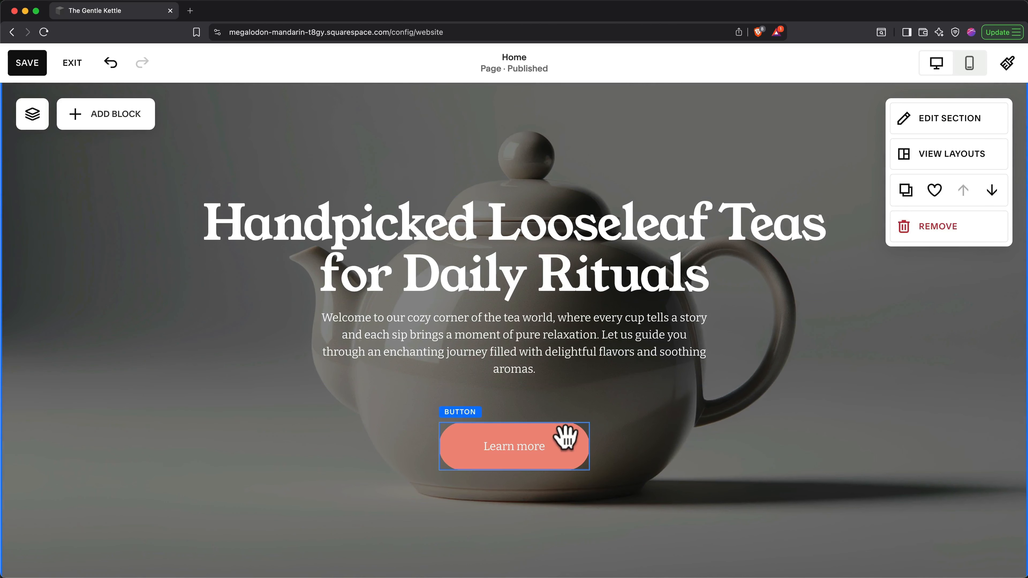
pyautogui.doubleClick(543, 445)
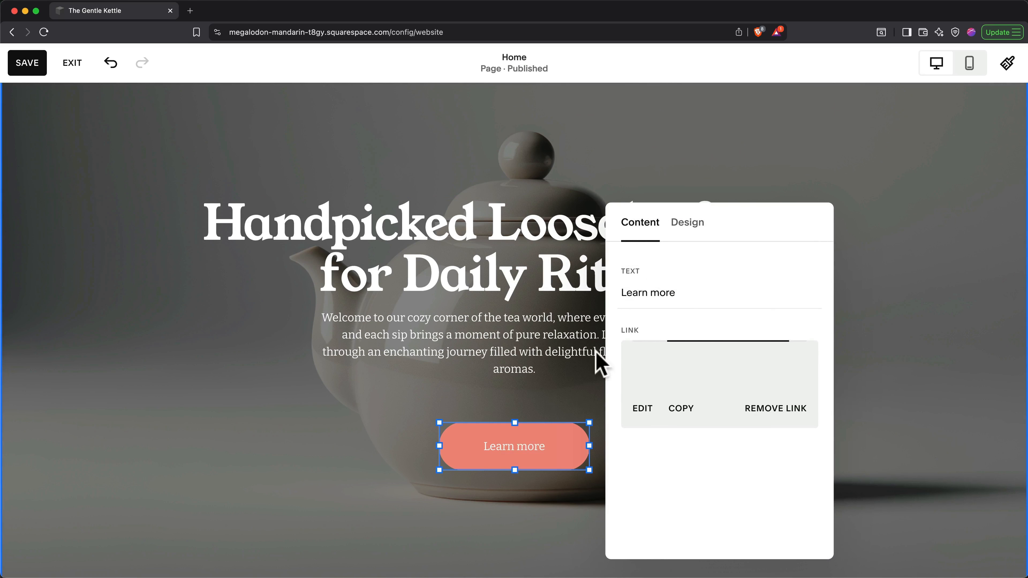
pyautogui.tripleClick(620, 292)
pyautogui.write('Shop Now')
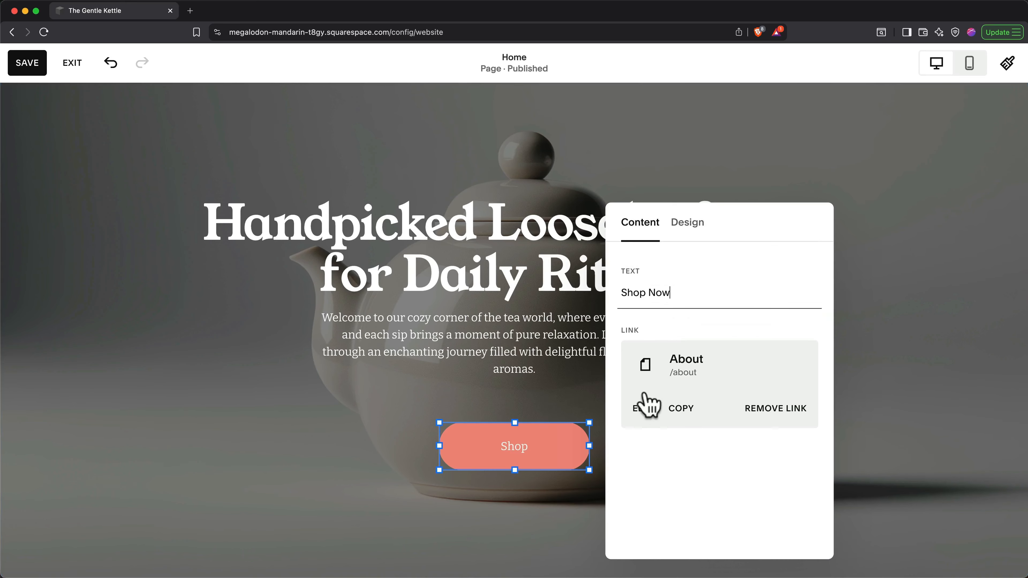
# Step: Replace the hero "Shop Now" button's About link with a link to the Shop page, /shop
pyautogui.click(643, 409)
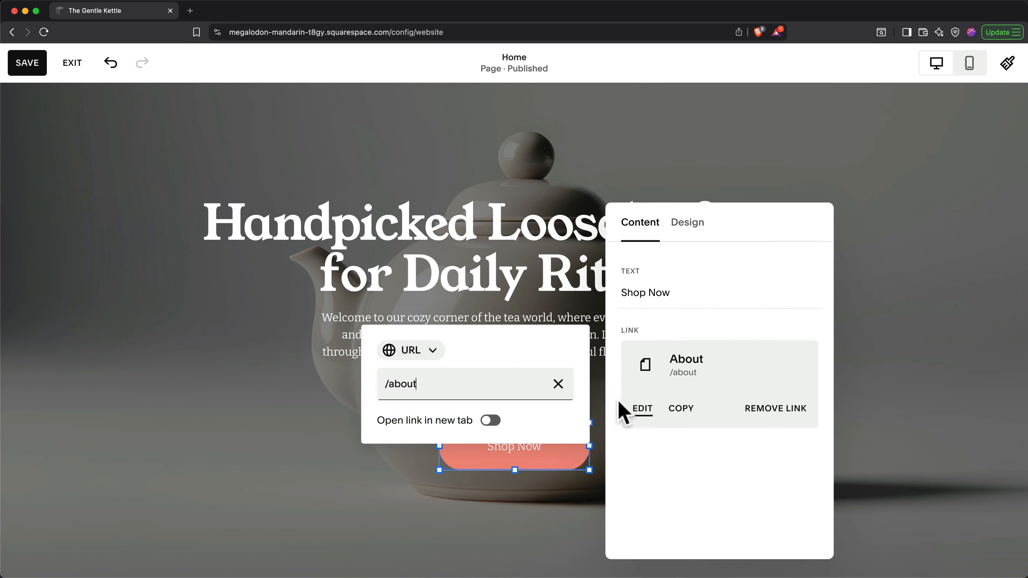
pyautogui.click(558, 384)
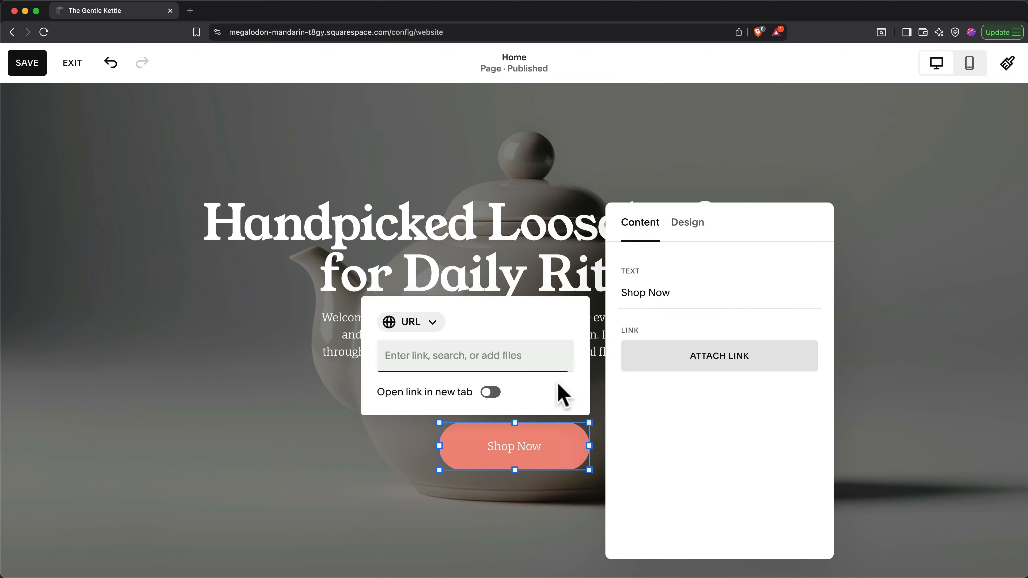
pyautogui.click(520, 356)
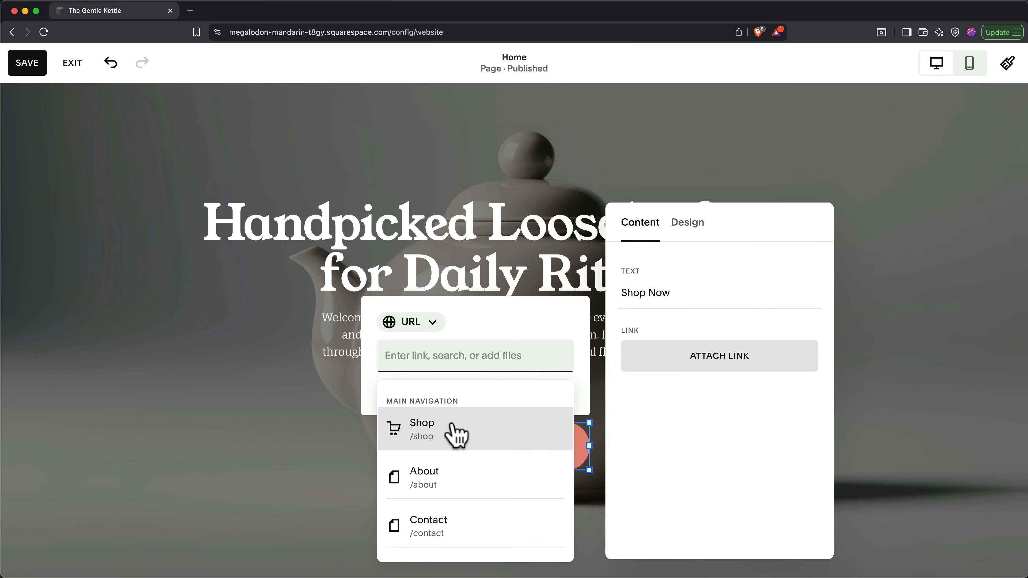
pyautogui.write('shop')
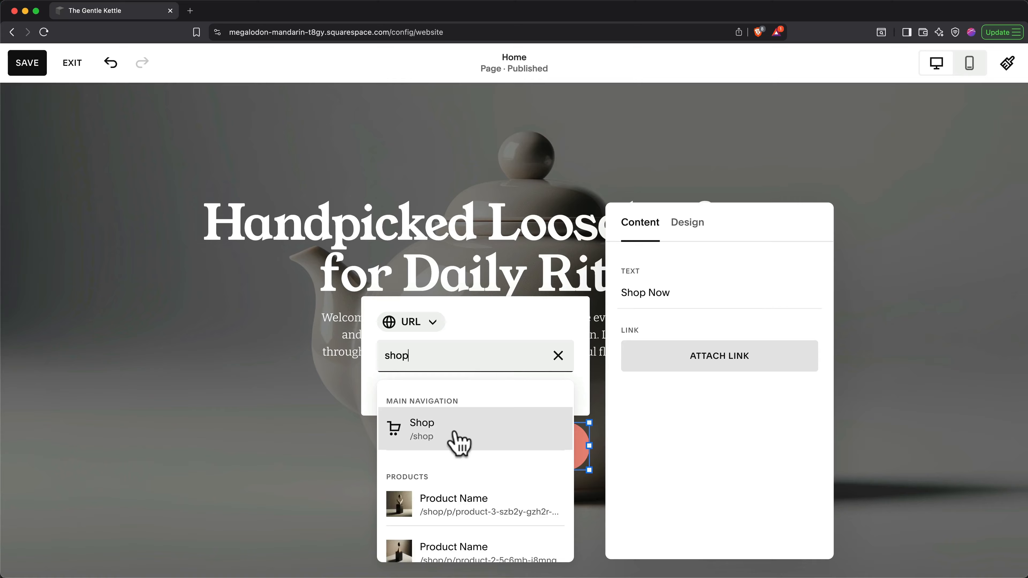
pyautogui.click(453, 433)
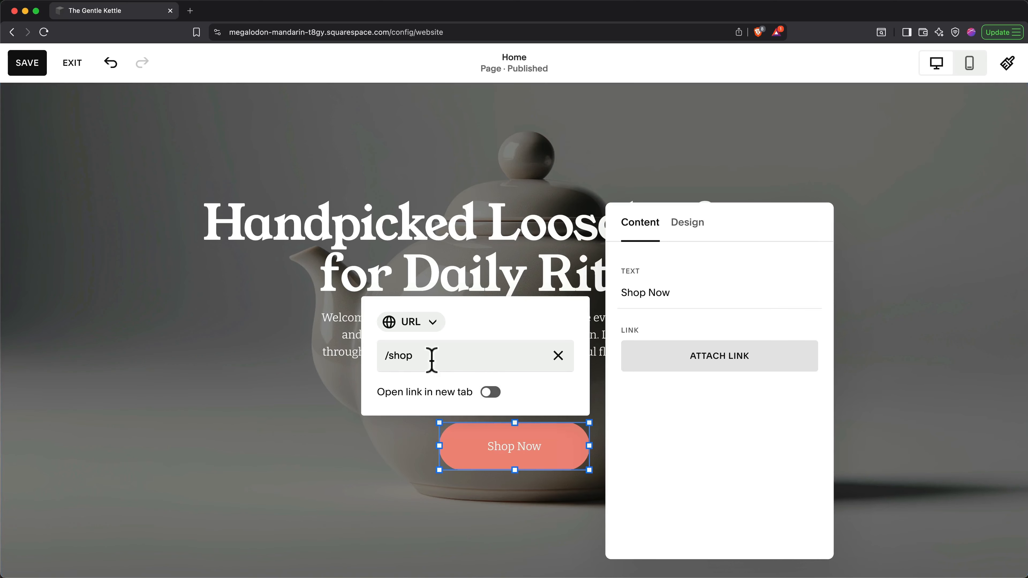
# Step: Examine the link types and button styles available for the hero section's "Shop Now" button
pyautogui.click(410, 321)
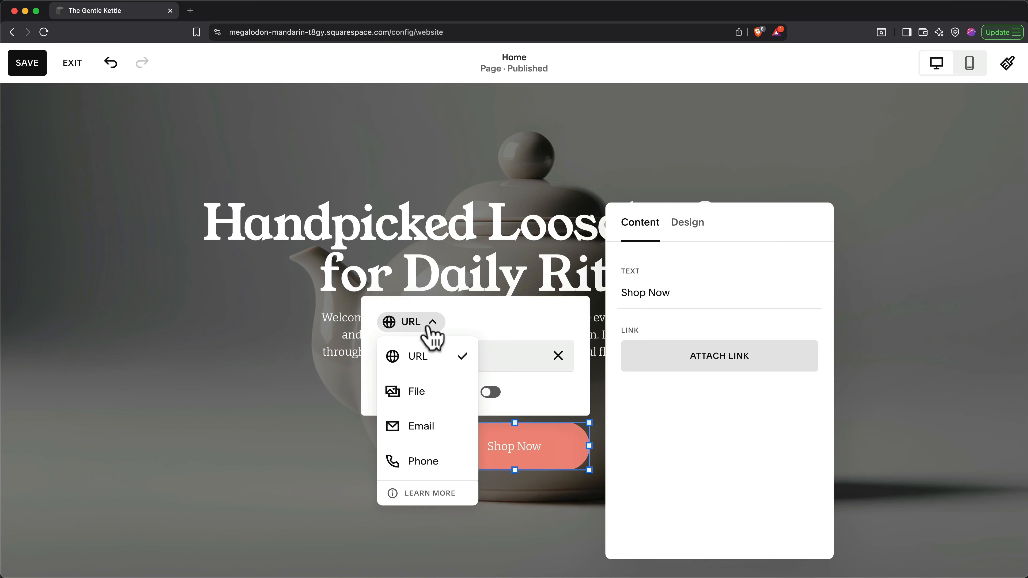
pyautogui.click(431, 327)
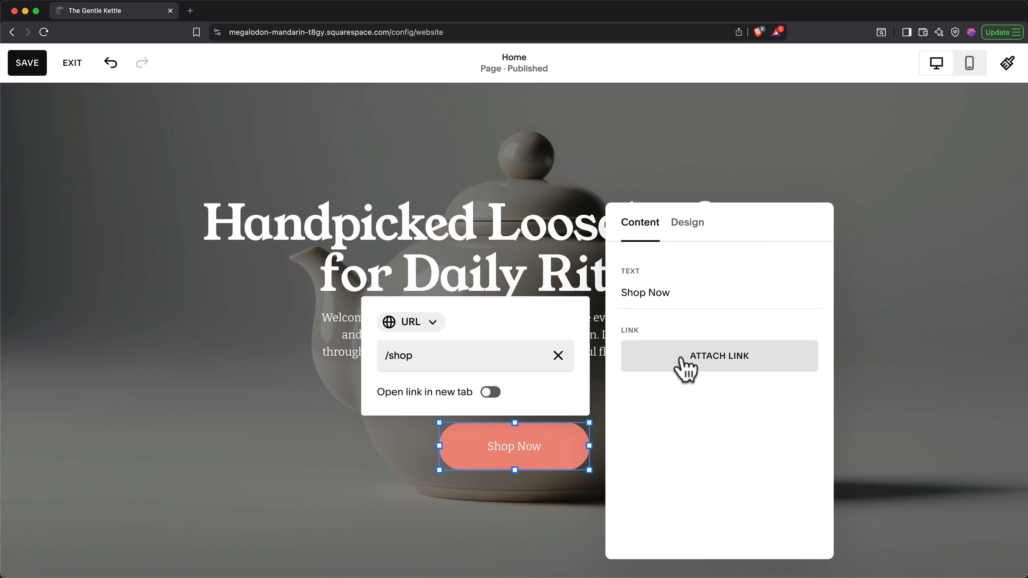
pyautogui.click(688, 222)
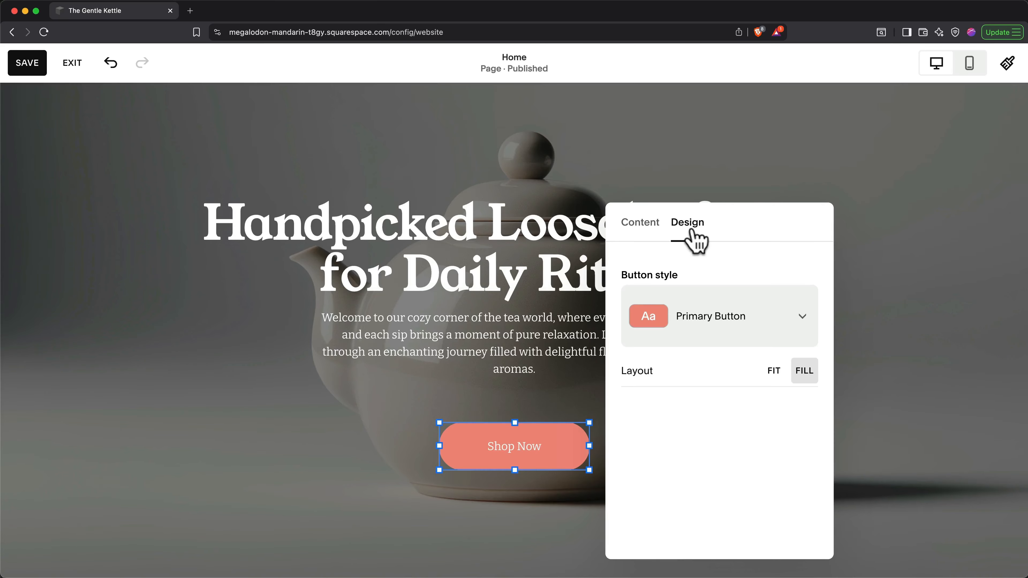
pyautogui.click(754, 318)
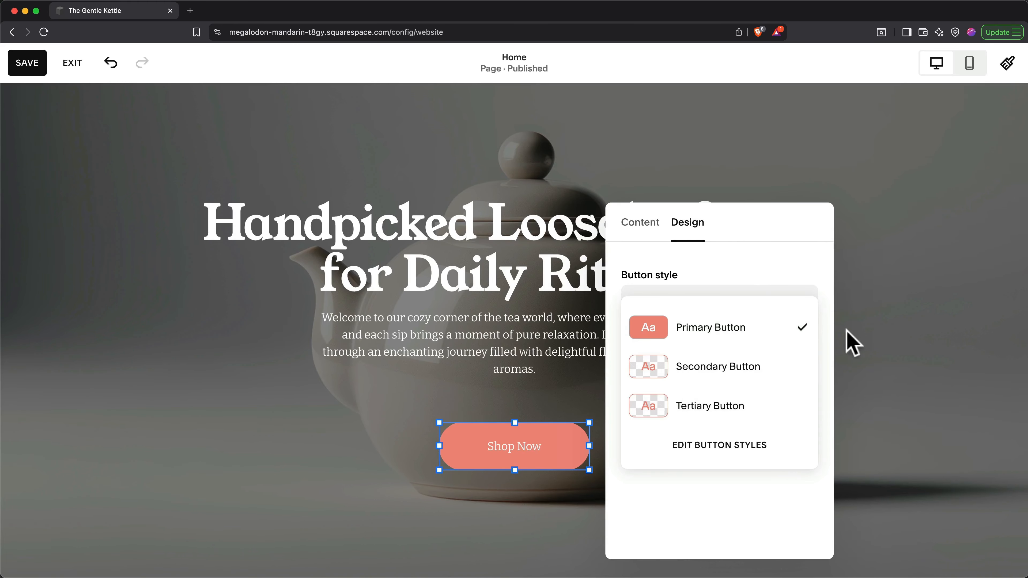
pyautogui.click(889, 285)
pyautogui.click(890, 286)
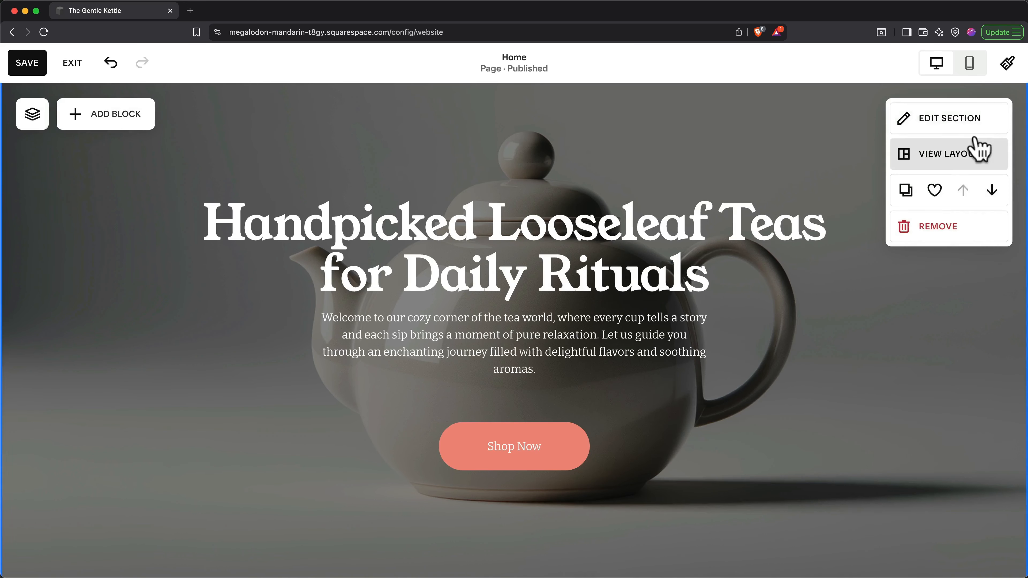
pyautogui.click(973, 67)
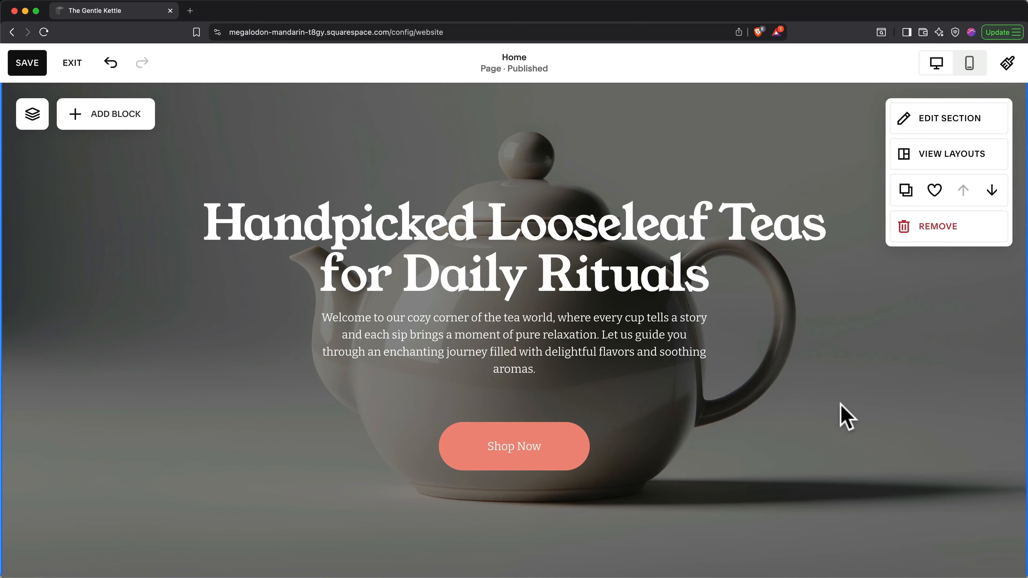
# Step: Add the "Our Story" section with the large image from the About category, between the hero and Featured Products sections
pyautogui.scroll(-10, 841, 406)
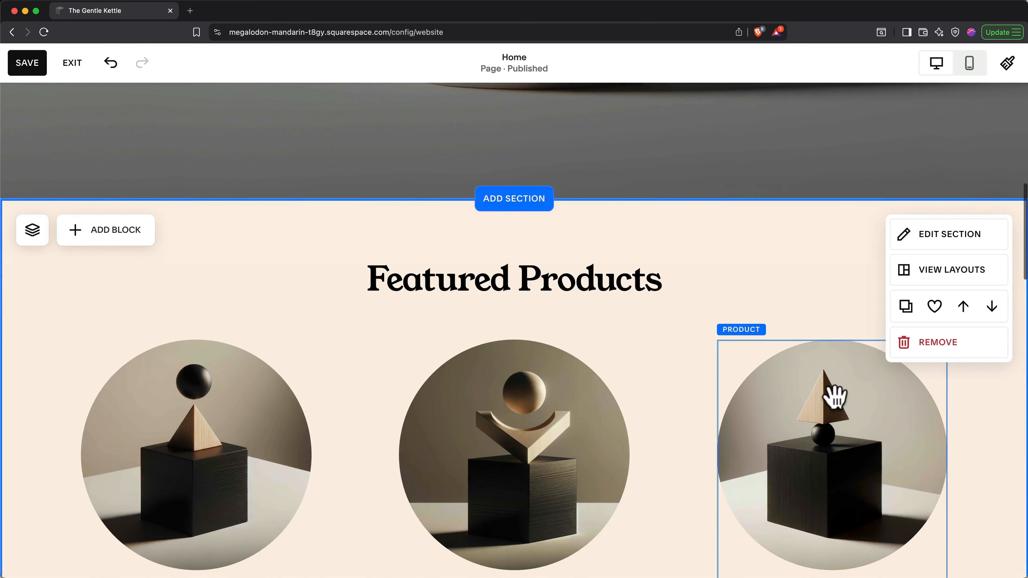
pyautogui.scroll(-3, 863, 403)
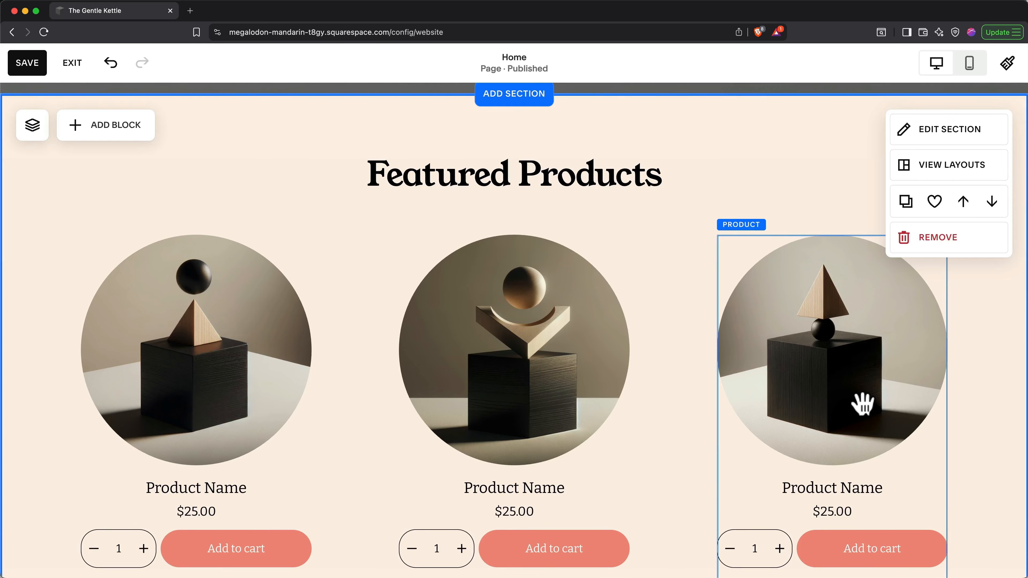
pyautogui.scroll(3, 723, 307)
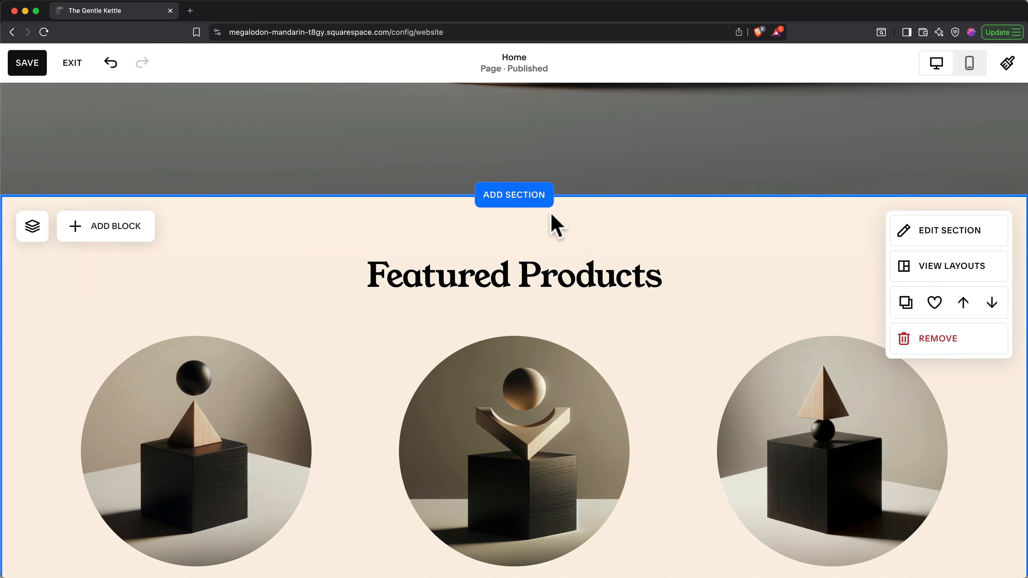
pyautogui.click(526, 195)
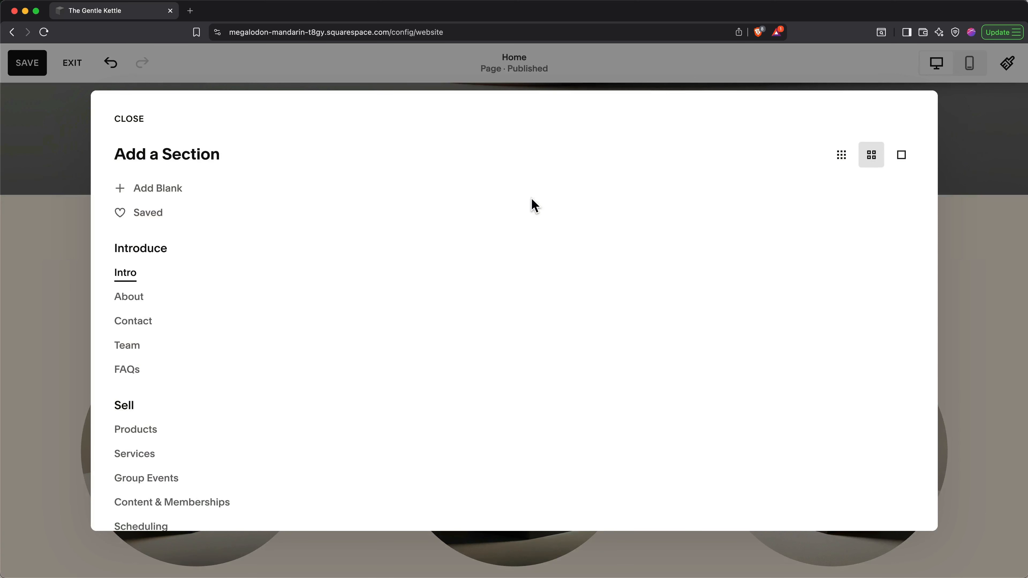
pyautogui.click(129, 299)
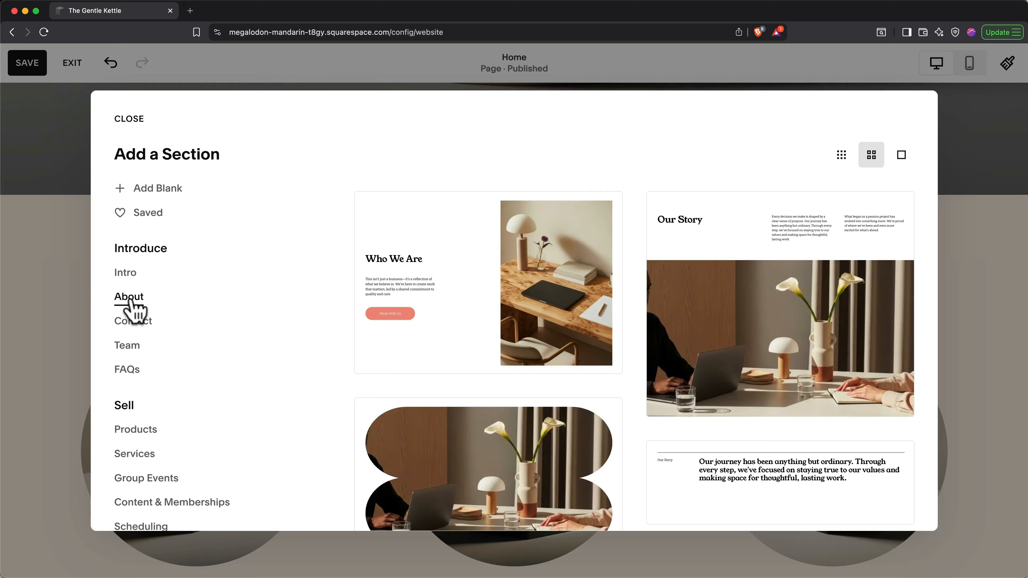
pyautogui.click(717, 326)
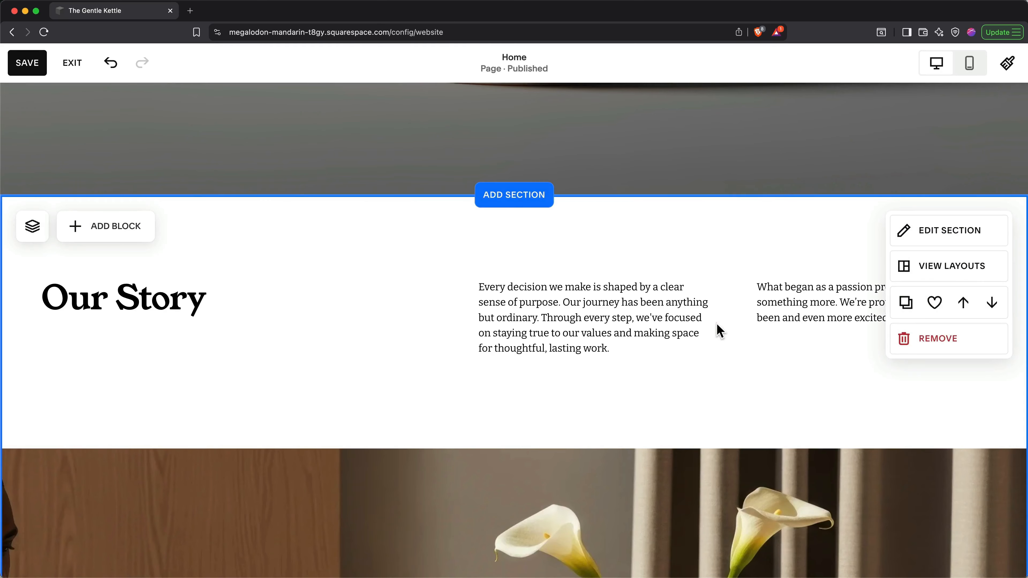
# Step: Change the "Our Story" section to the compact layout with the heading and two text columns left of the image
pyautogui.click(927, 280)
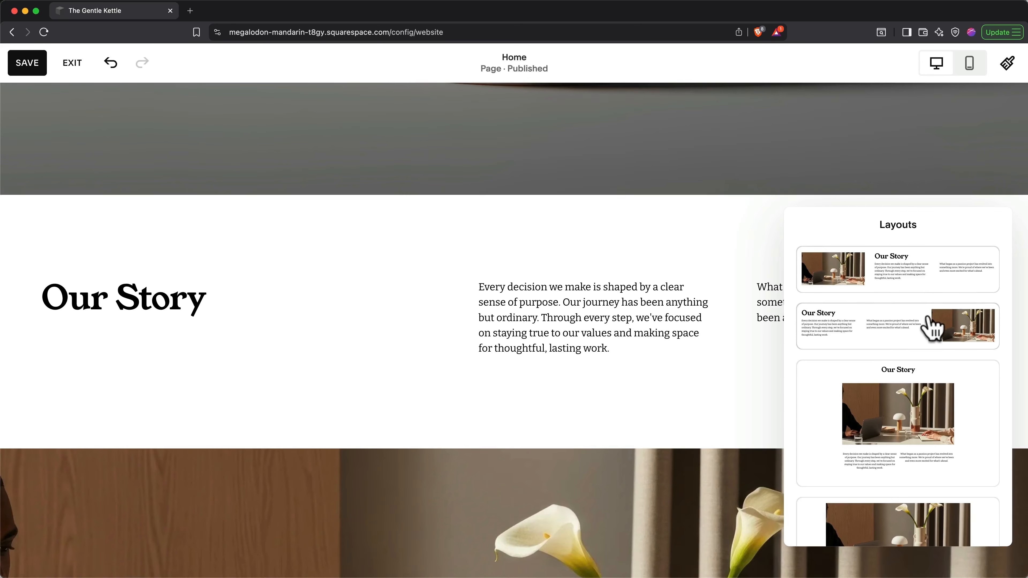
pyautogui.click(905, 324)
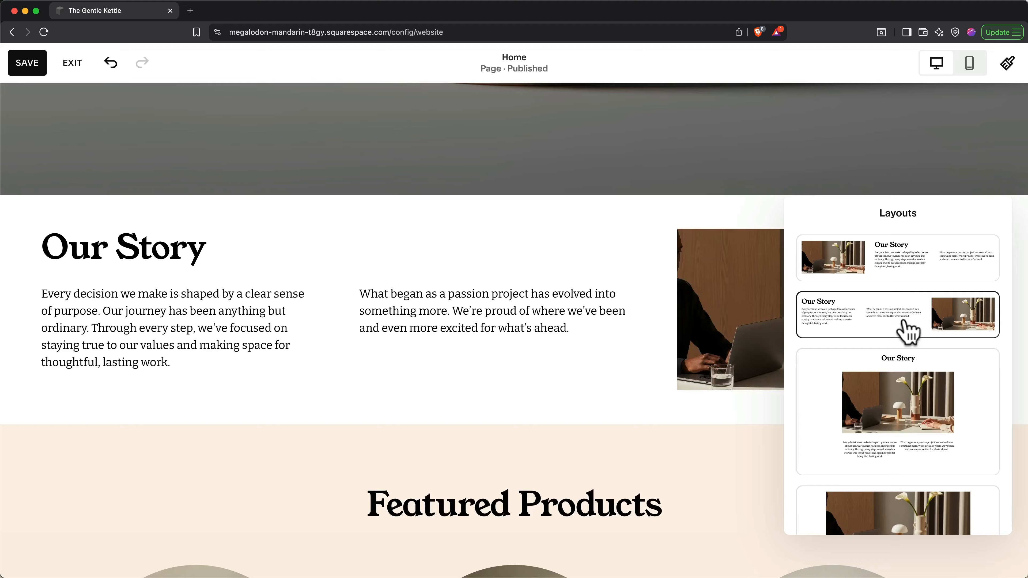
pyautogui.click(609, 393)
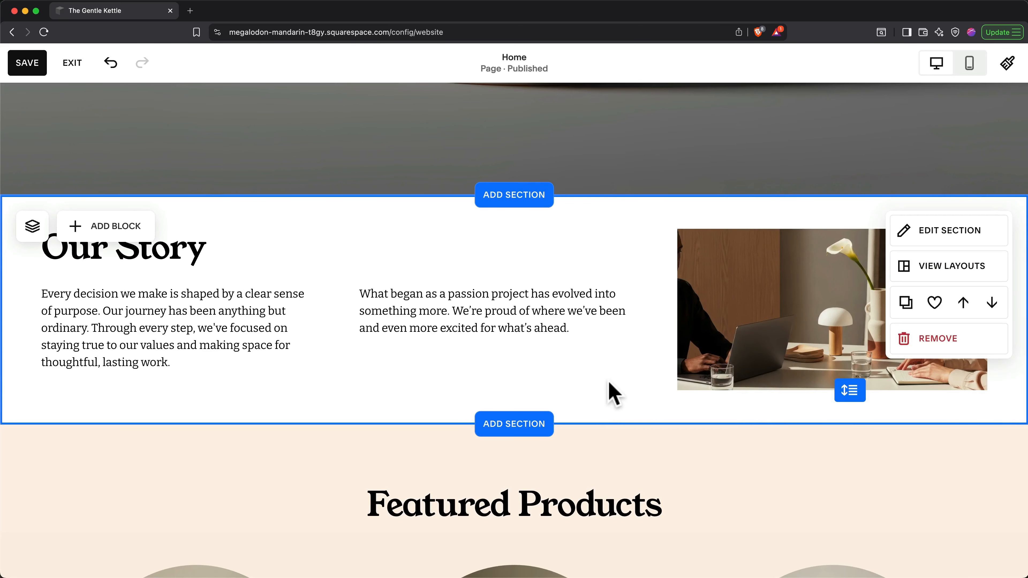
# Step: Replace the hero section's background with the free stock image of a gold teapot and cup, found by searching "pouring tea"
pyautogui.scroll(3, 610, 380)
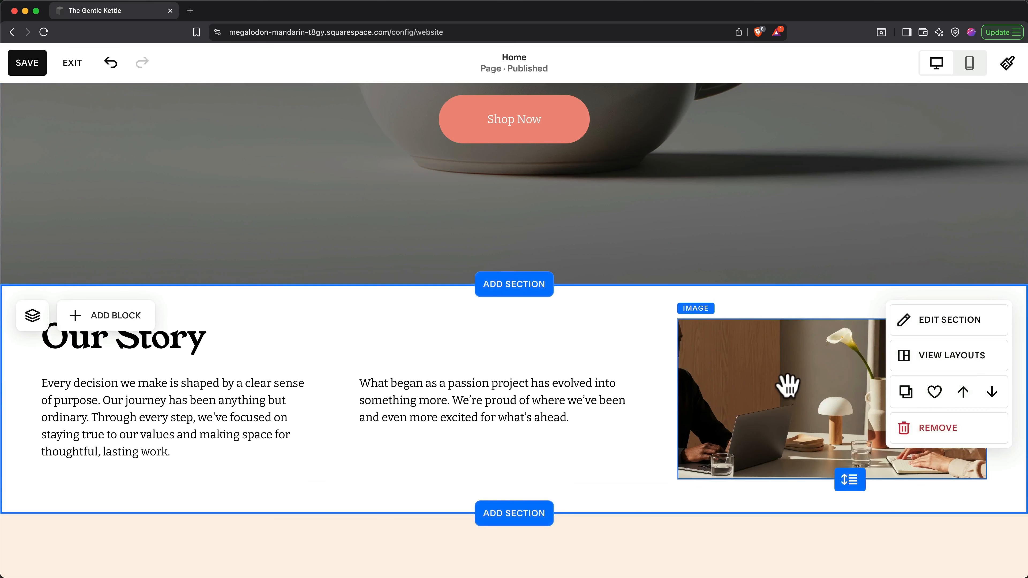
pyautogui.scroll(5, 787, 387)
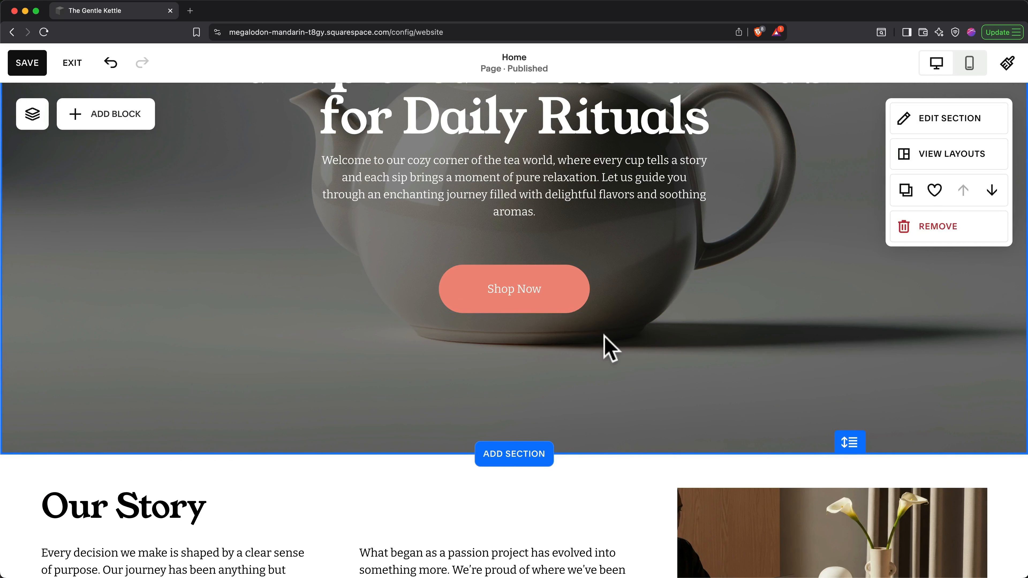
pyautogui.scroll(-5, 638, 365)
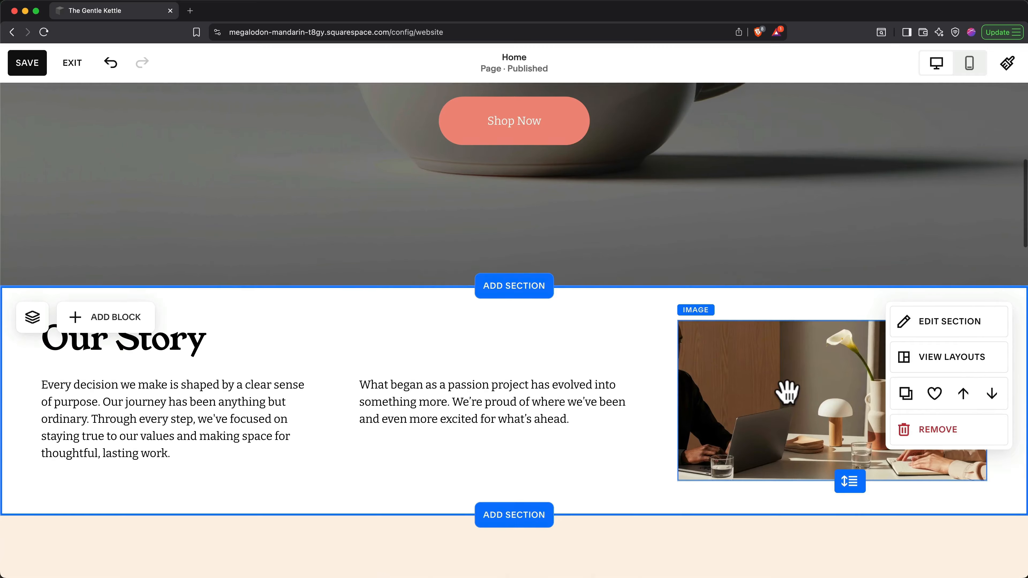
pyautogui.scroll(7, 787, 395)
pyautogui.scroll(3, 793, 403)
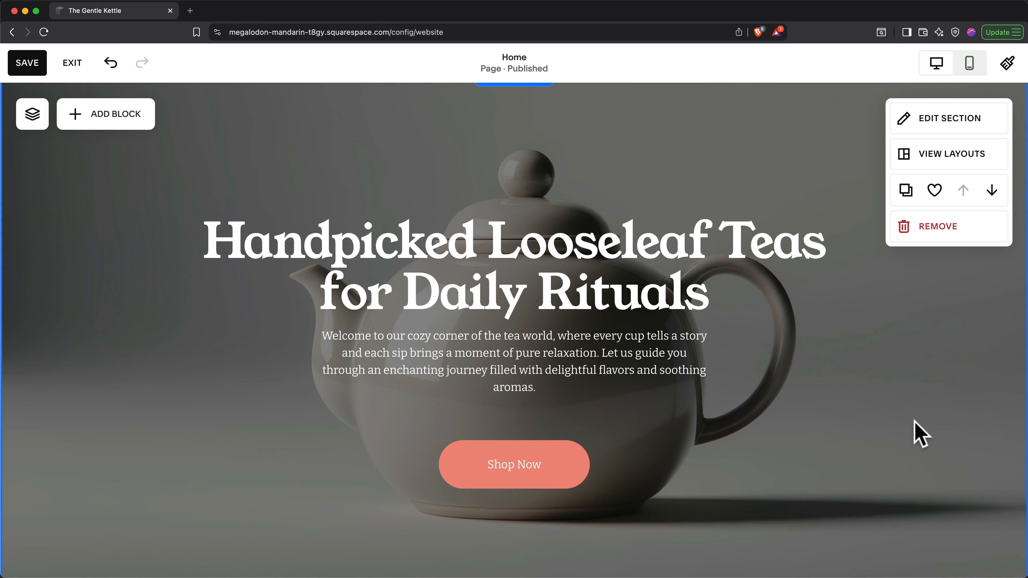
pyautogui.click(939, 120)
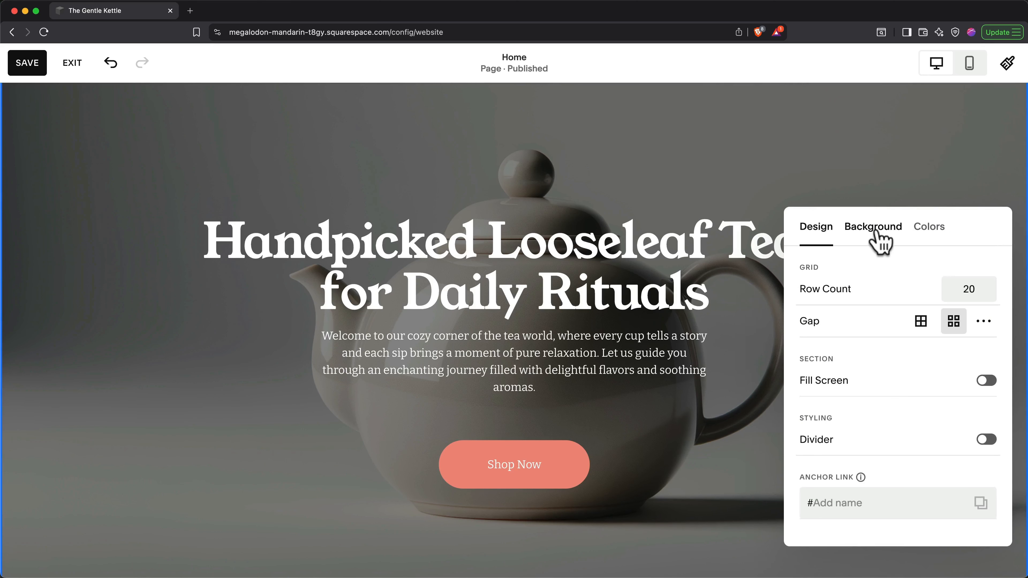
pyautogui.click(878, 238)
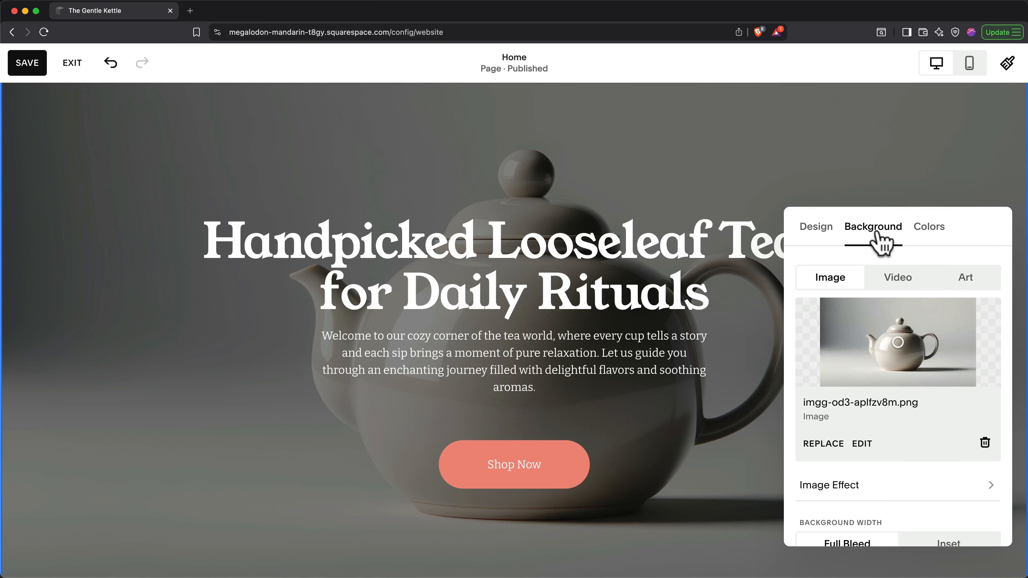
pyautogui.click(837, 444)
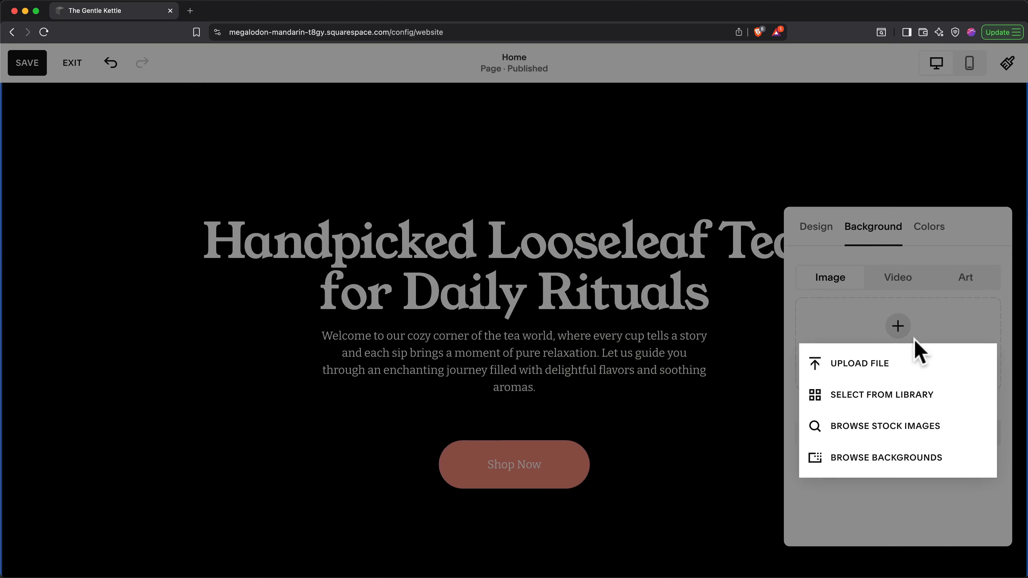
pyautogui.click(902, 425)
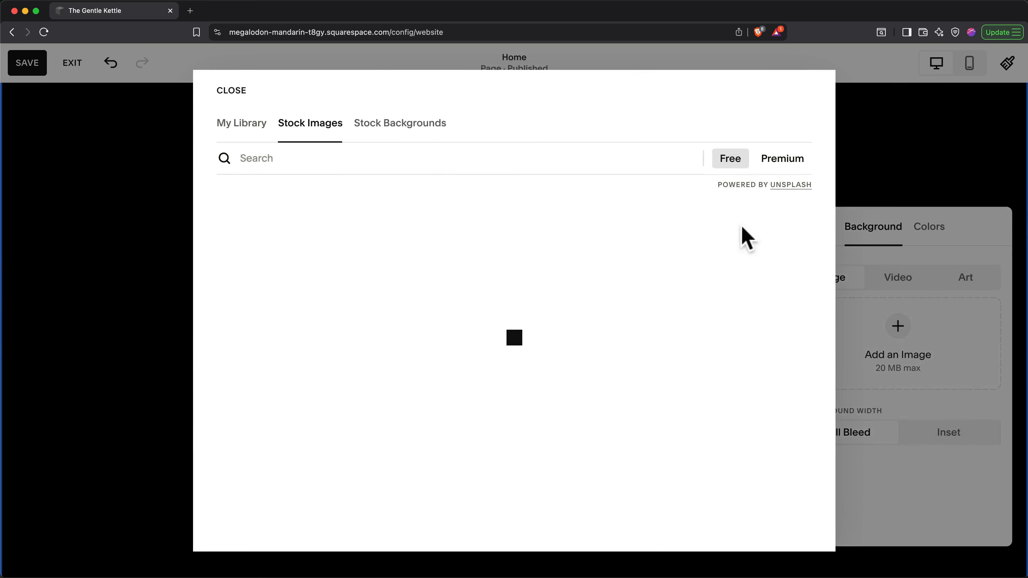
pyautogui.click(661, 156)
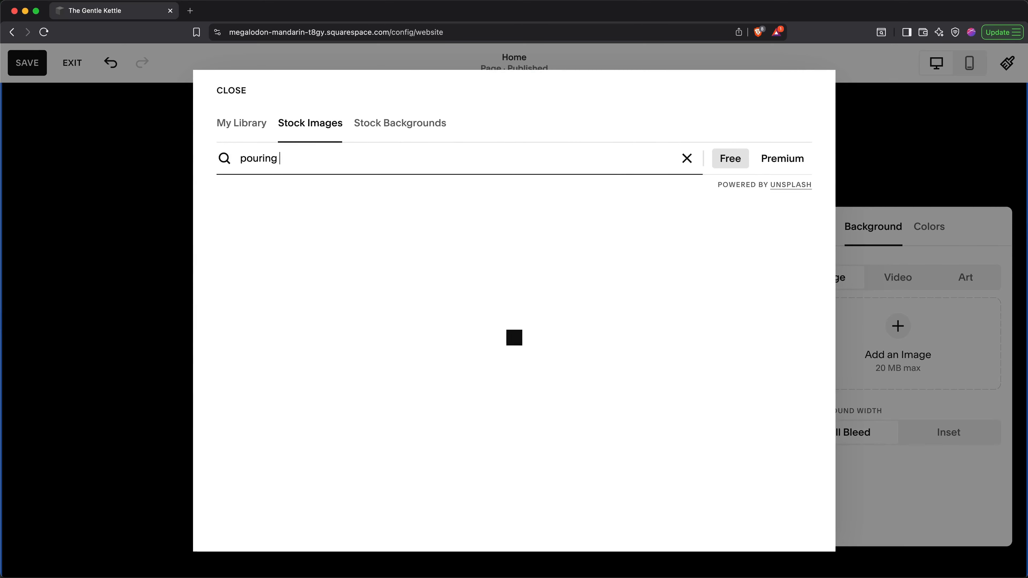
pyautogui.write('pouring tea')
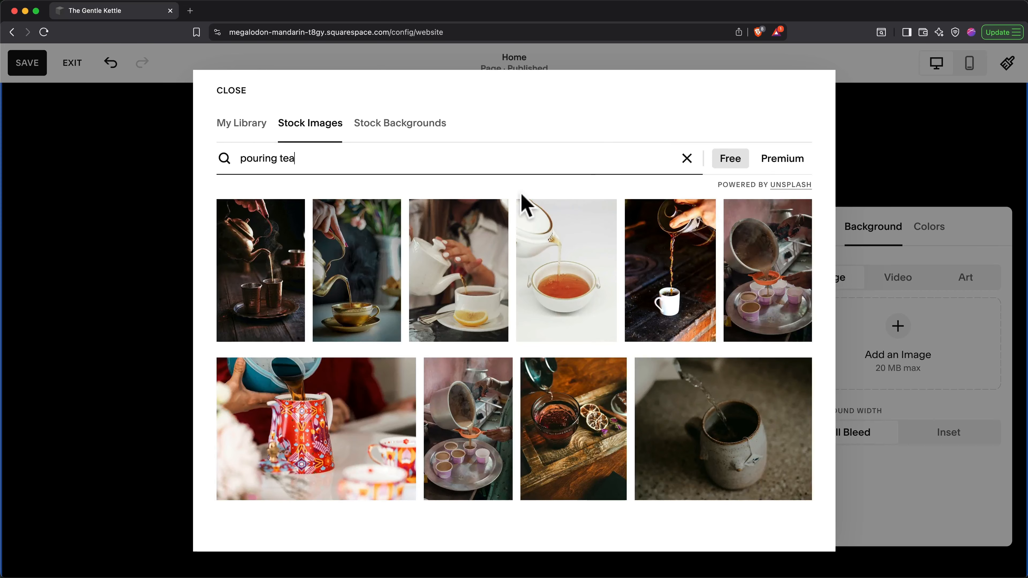
pyautogui.click(380, 284)
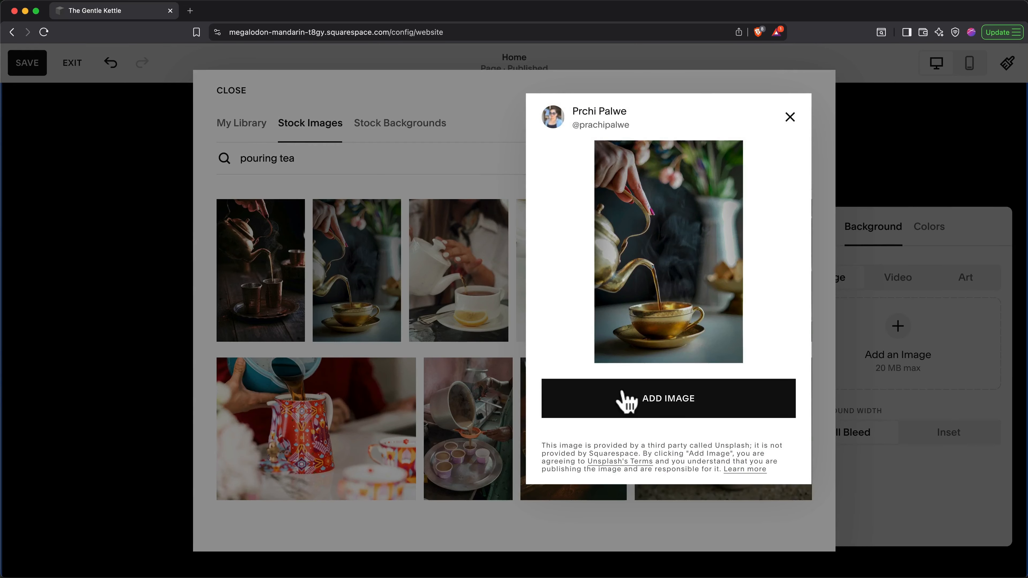
pyautogui.click(621, 401)
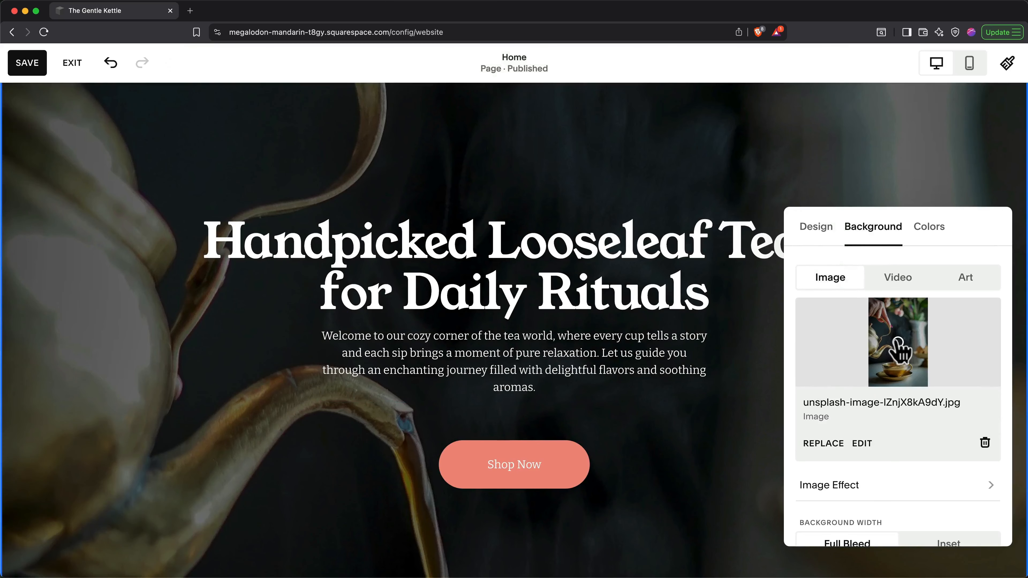
# Step: Move the hero background's focal point down onto the teacup and set the overlay opacity to 61%
pyautogui.moveTo(897, 341); pyautogui.dragTo(898, 370)
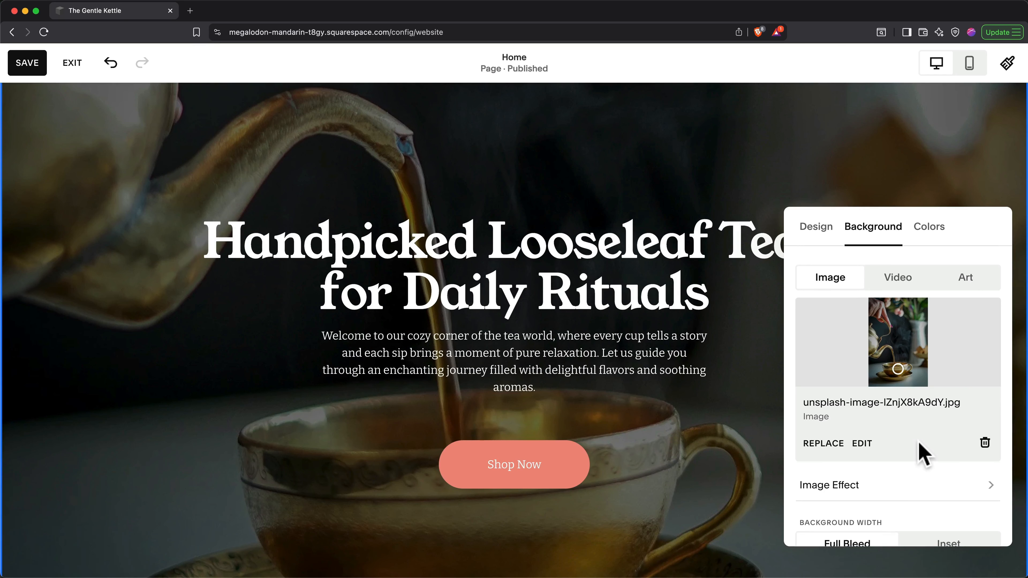
pyautogui.scroll(-3, 918, 450)
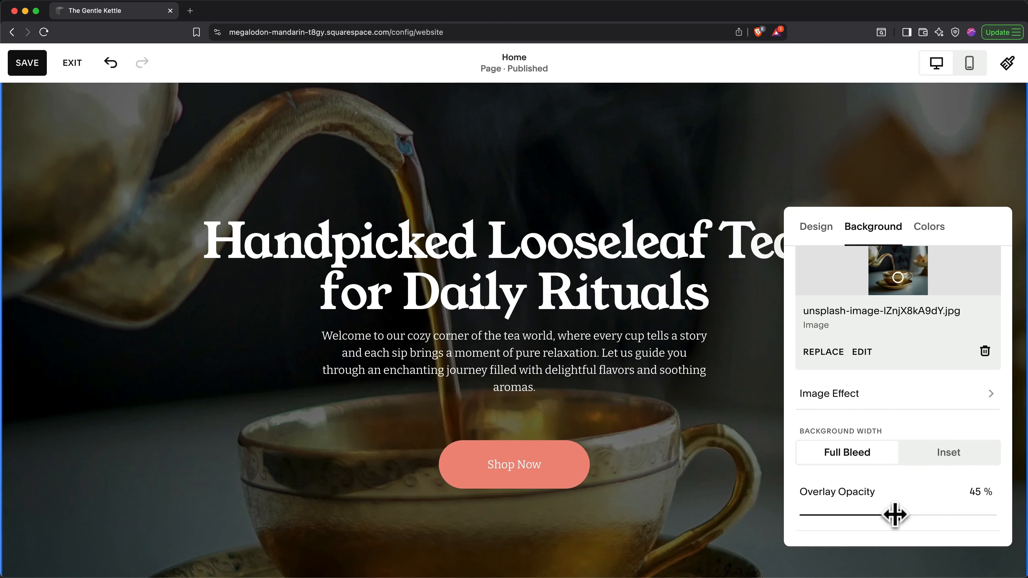
pyautogui.moveTo(895, 515); pyautogui.dragTo(932, 521)
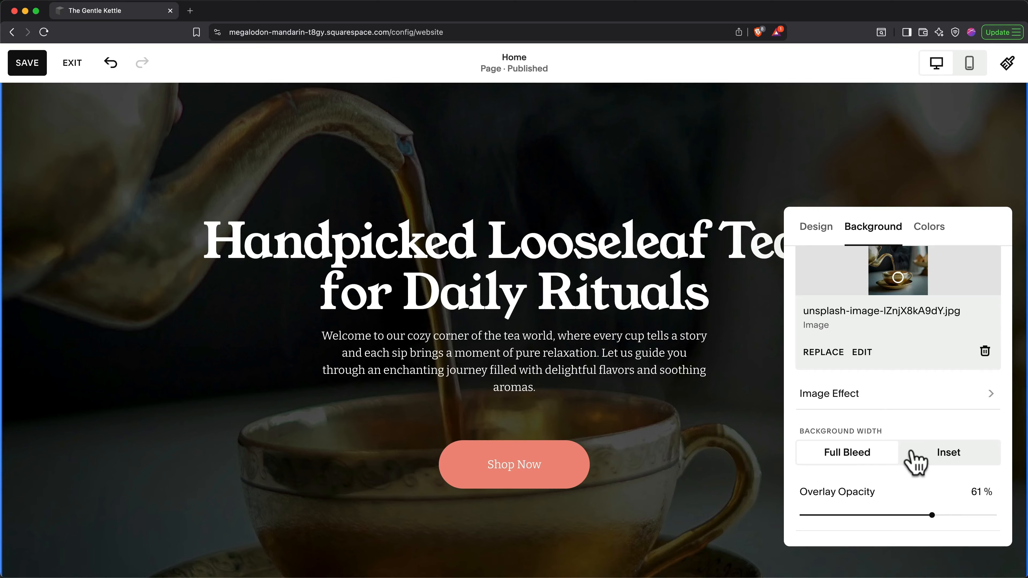
# Step: Try the hero section with 17 grid rows and with Fill Screen enabled, restoring 20 rows and turning Fill Screen off again
pyautogui.scroll(3, 914, 460)
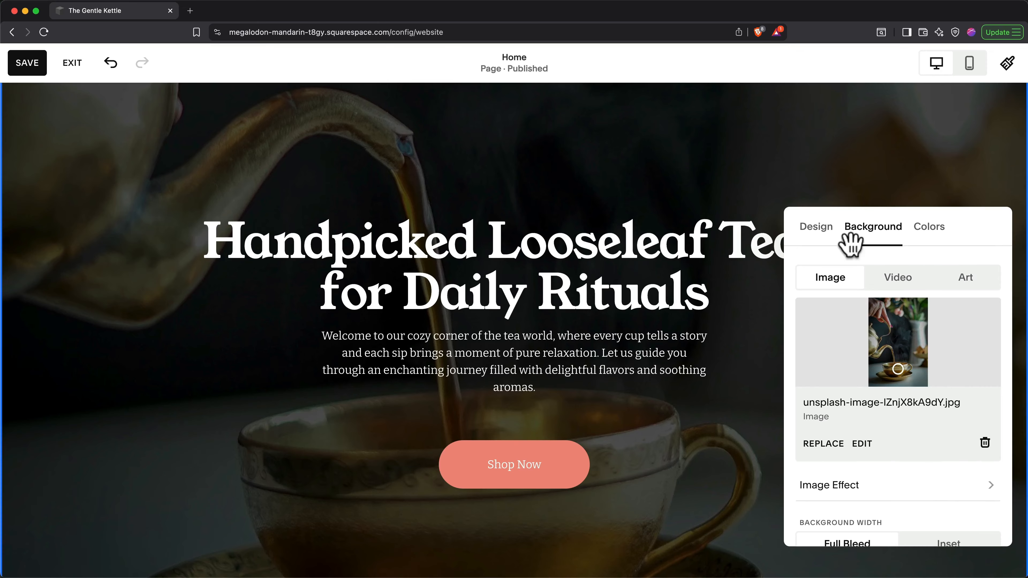
pyautogui.click(829, 237)
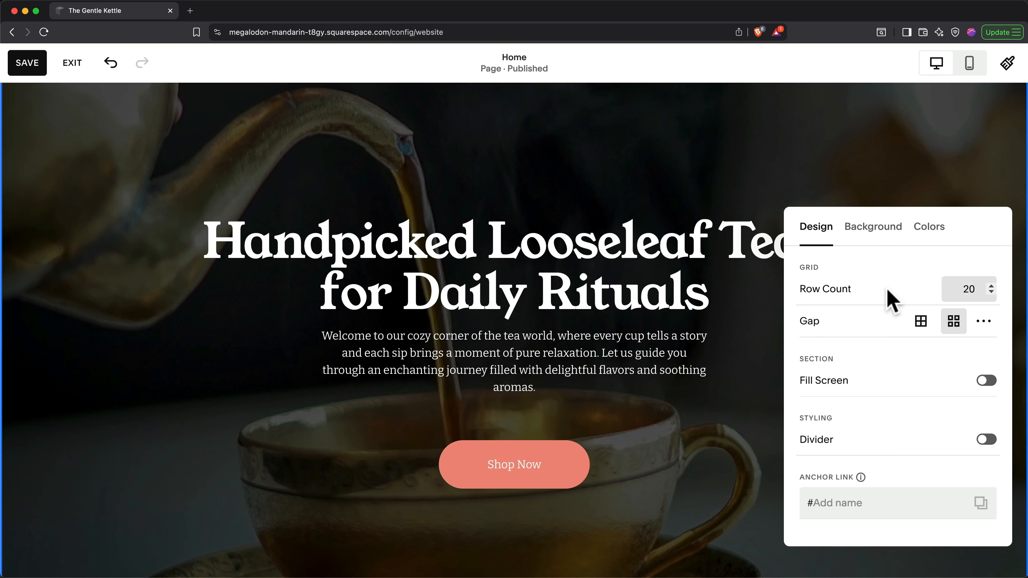
pyautogui.click(992, 291)
pyautogui.click(992, 291)
pyautogui.click(993, 291)
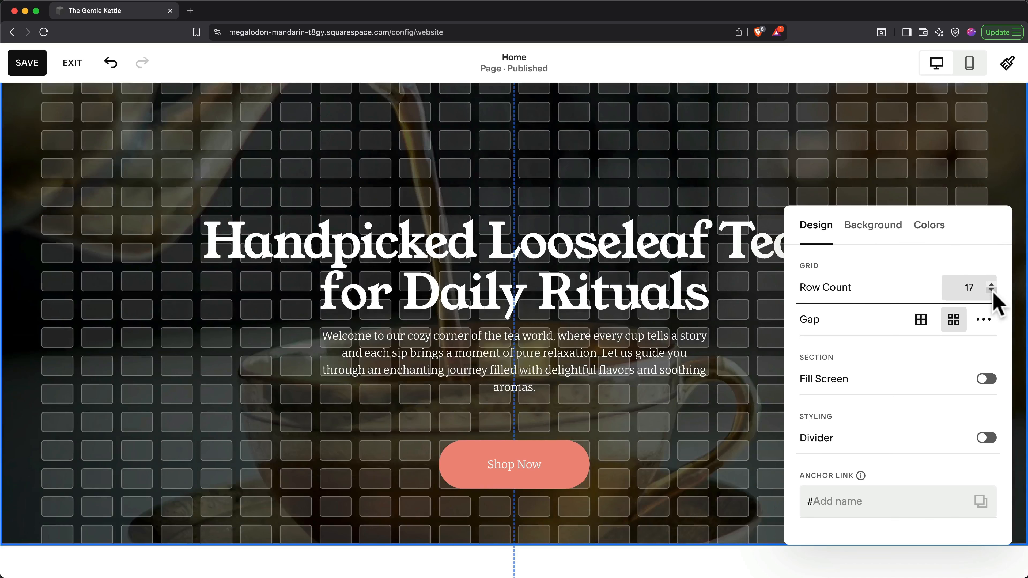
pyautogui.click(992, 284)
pyautogui.click(992, 284)
pyautogui.click(992, 284)
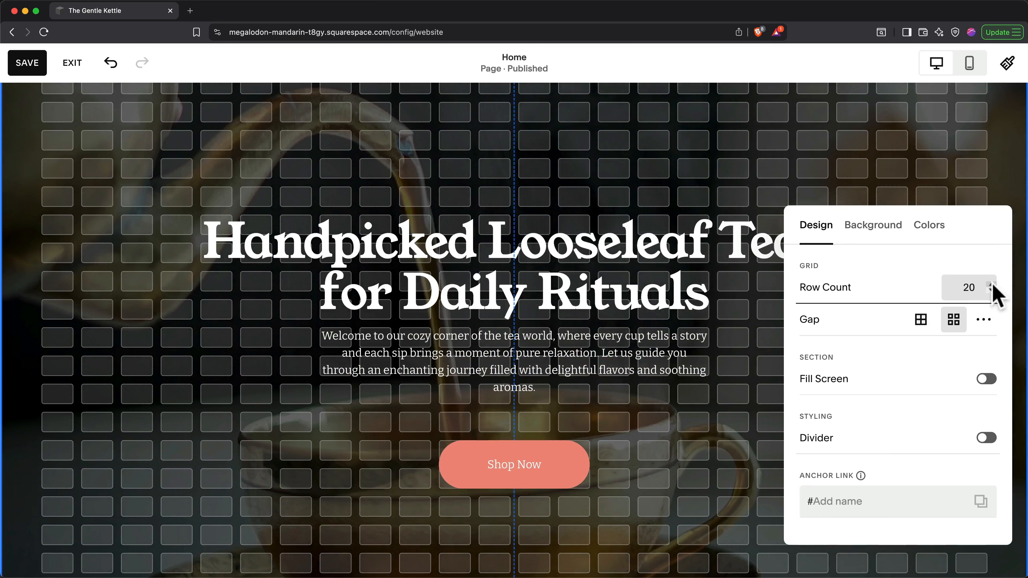
pyautogui.click(986, 380)
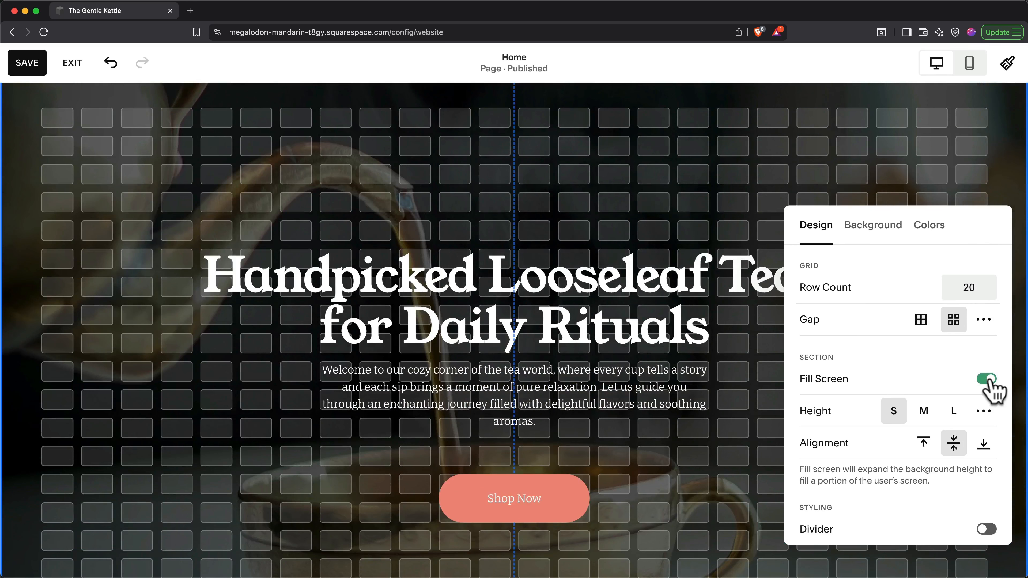
pyautogui.click(988, 379)
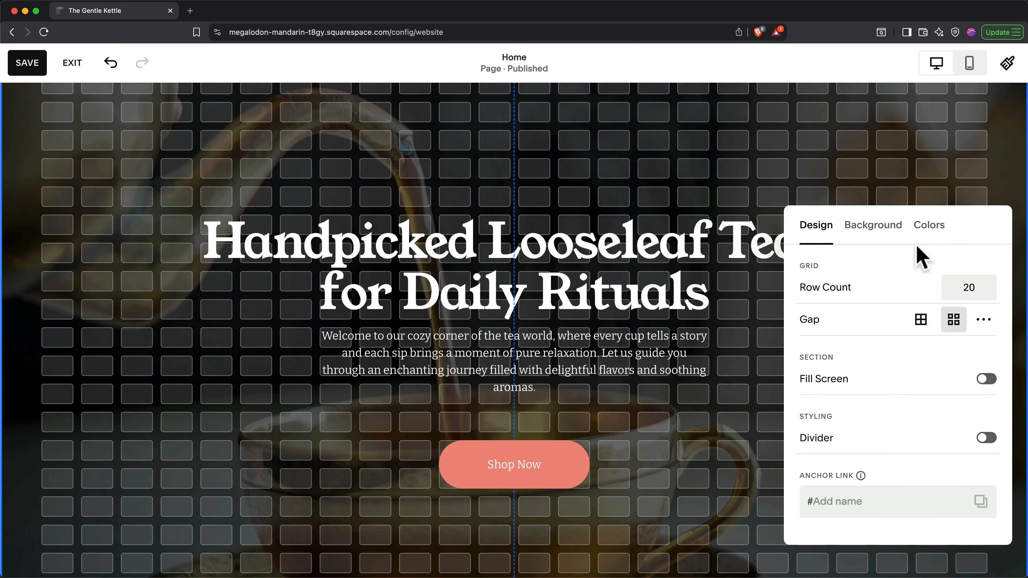
# Step: Preview the Bright 2, Dark 1, Dark 2 and Darkest 1 color themes on the hero section and apply Darkest 2
pyautogui.click(926, 229)
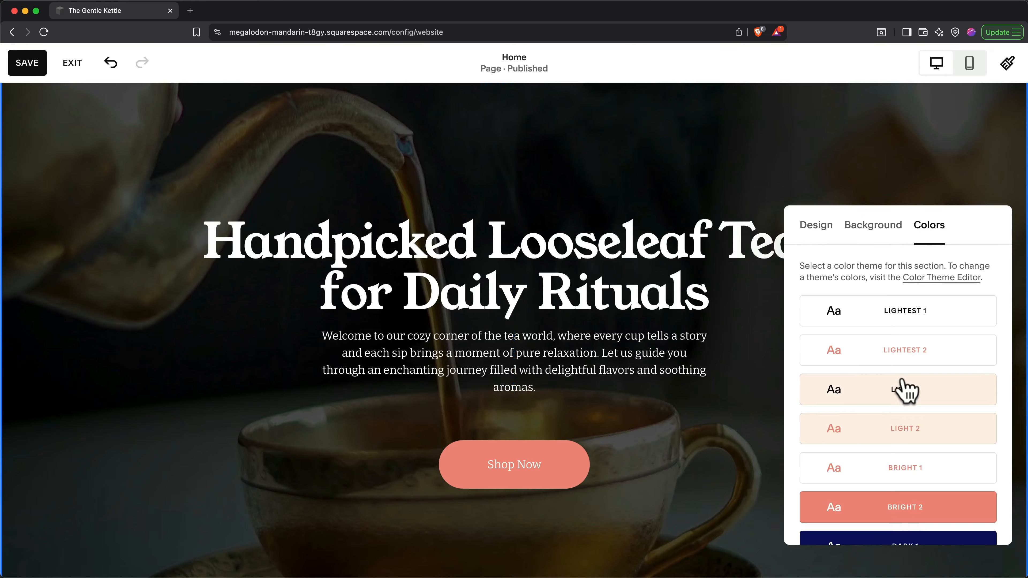
pyautogui.scroll(-3, 903, 392)
pyautogui.scroll(-2, 905, 397)
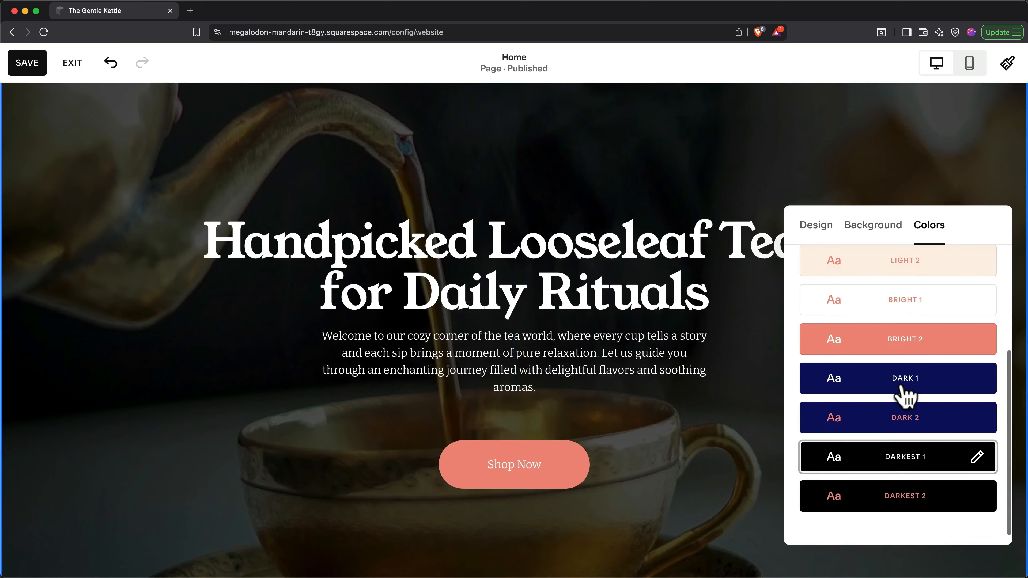
pyautogui.click(908, 349)
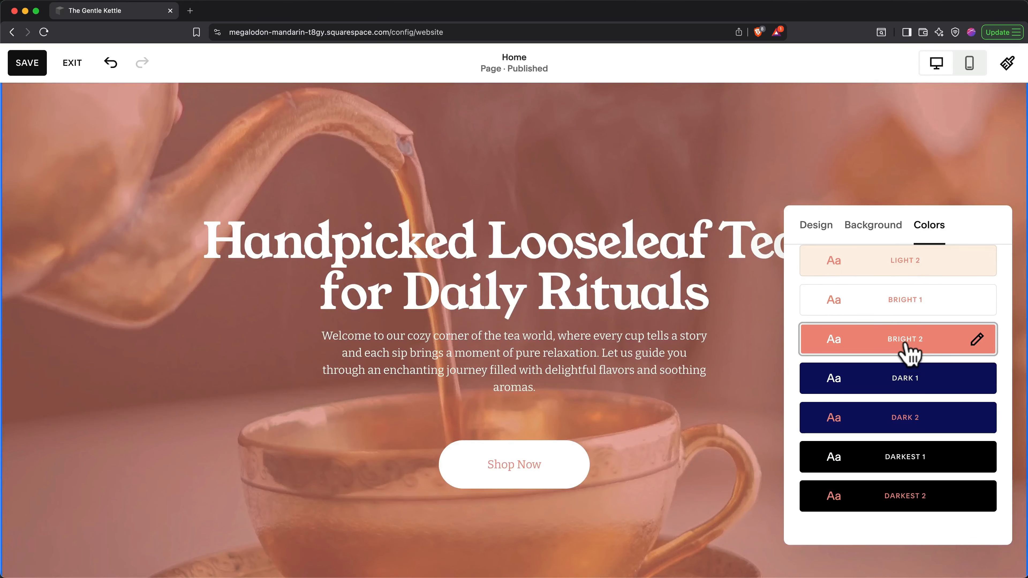
pyautogui.click(910, 378)
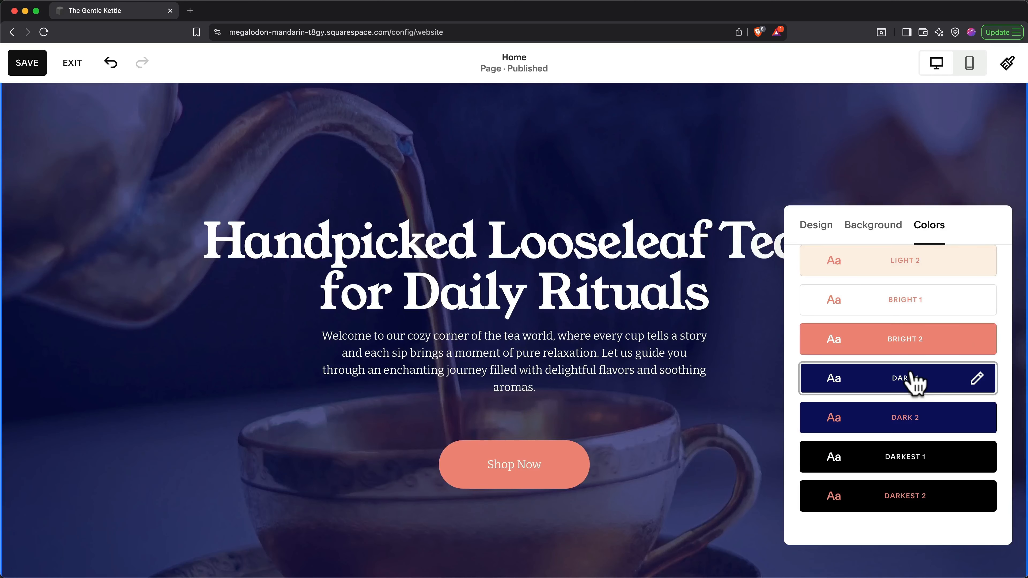
pyautogui.click(917, 421)
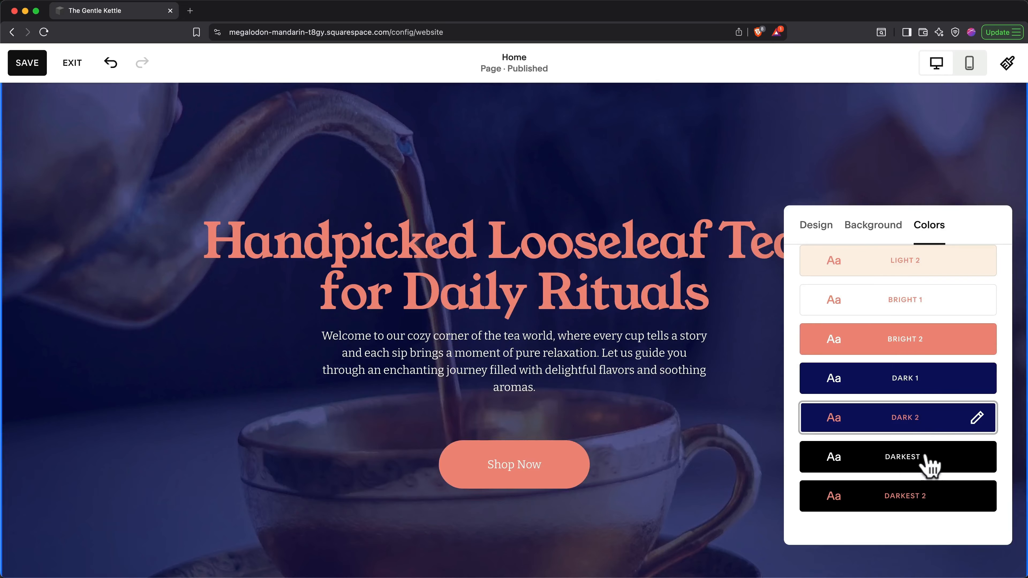
pyautogui.click(928, 465)
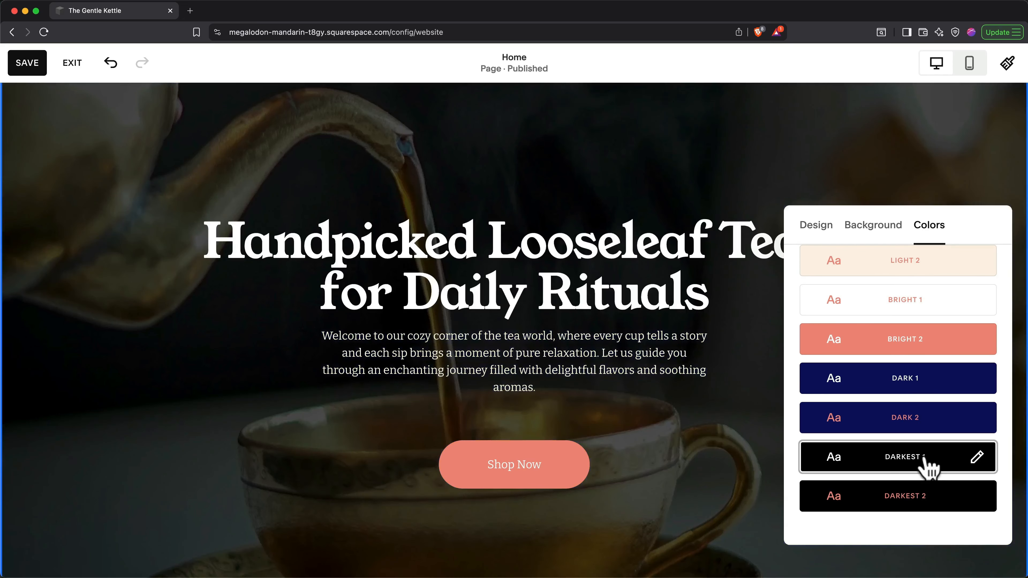
pyautogui.click(921, 491)
pyautogui.click(718, 503)
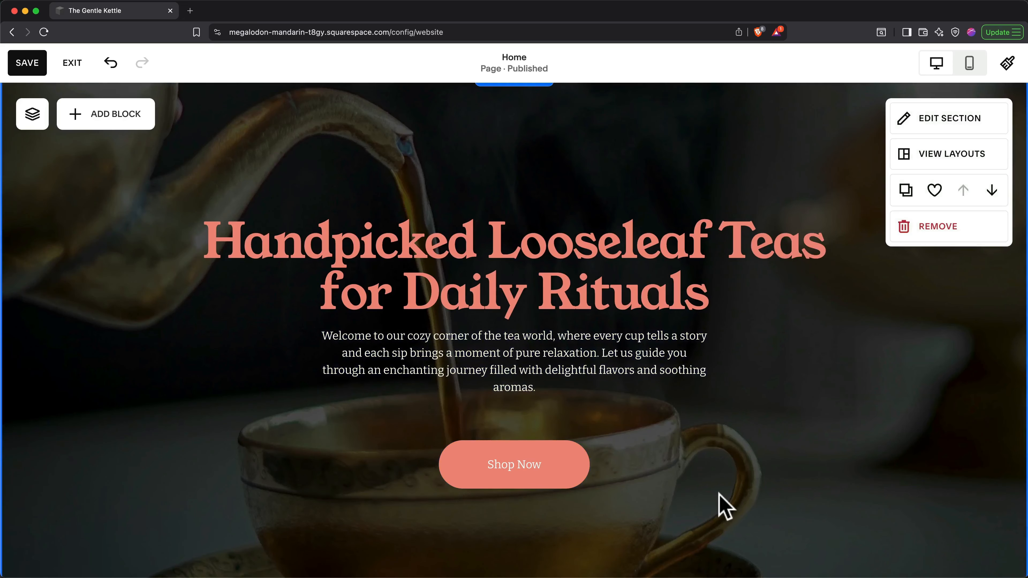
# Step: Move the "Our Story" section below the Featured Products section and store it among the saved sections
pyautogui.scroll(-10, 719, 500)
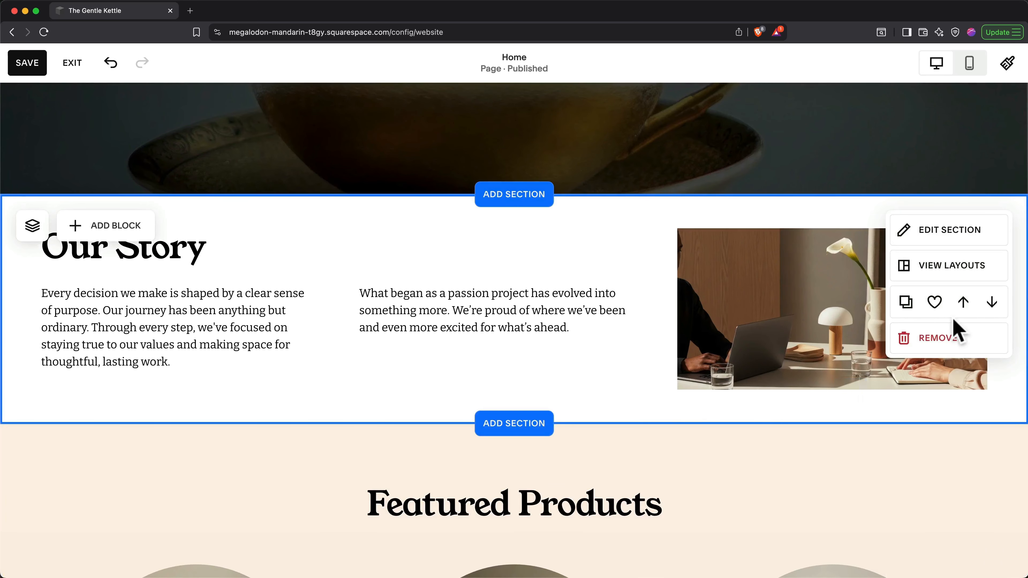
pyautogui.click(995, 307)
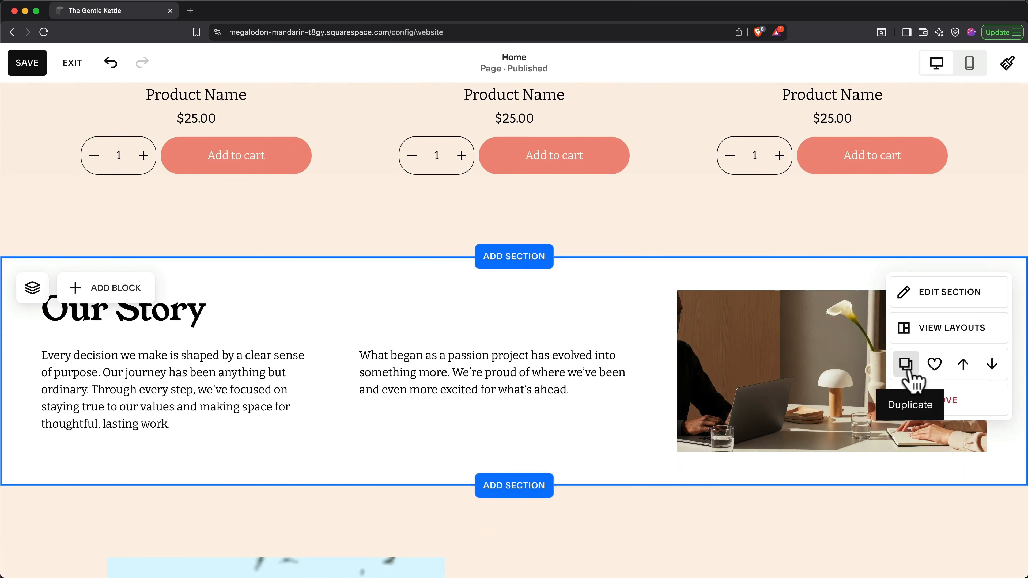
pyautogui.click(933, 365)
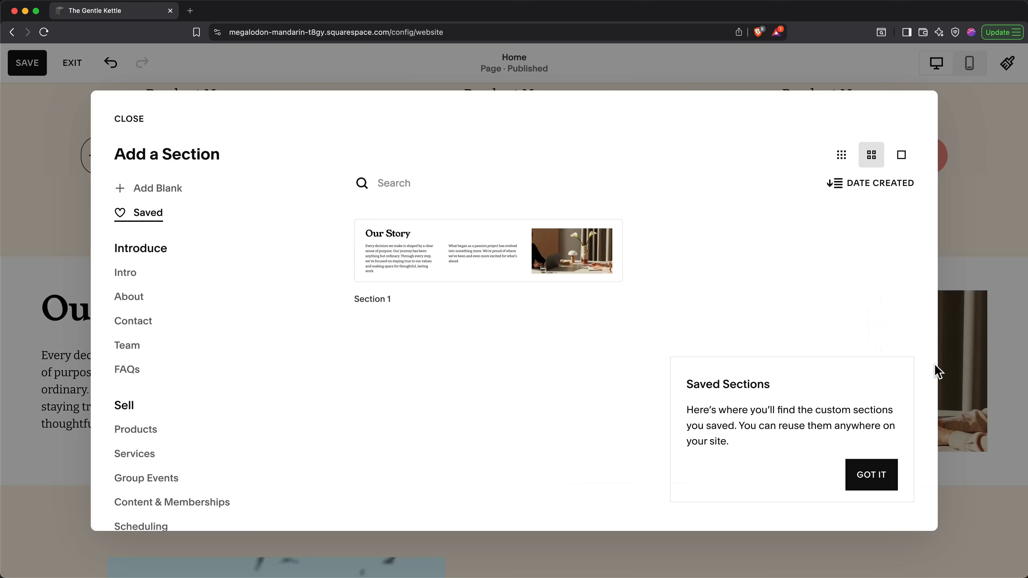
pyautogui.click(129, 120)
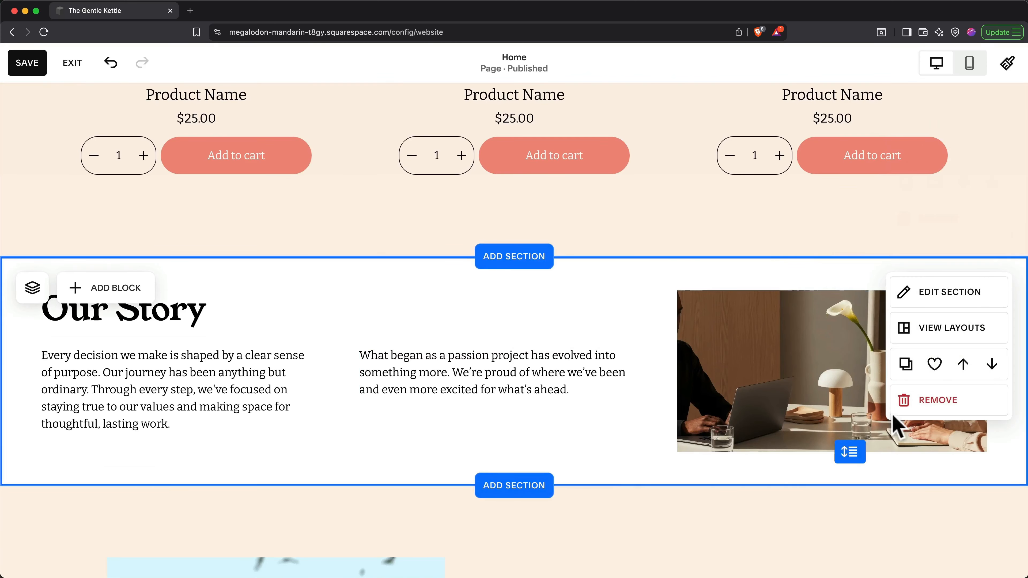
# Step: Remove the "Our Story" section from the Home page
pyautogui.click(921, 409)
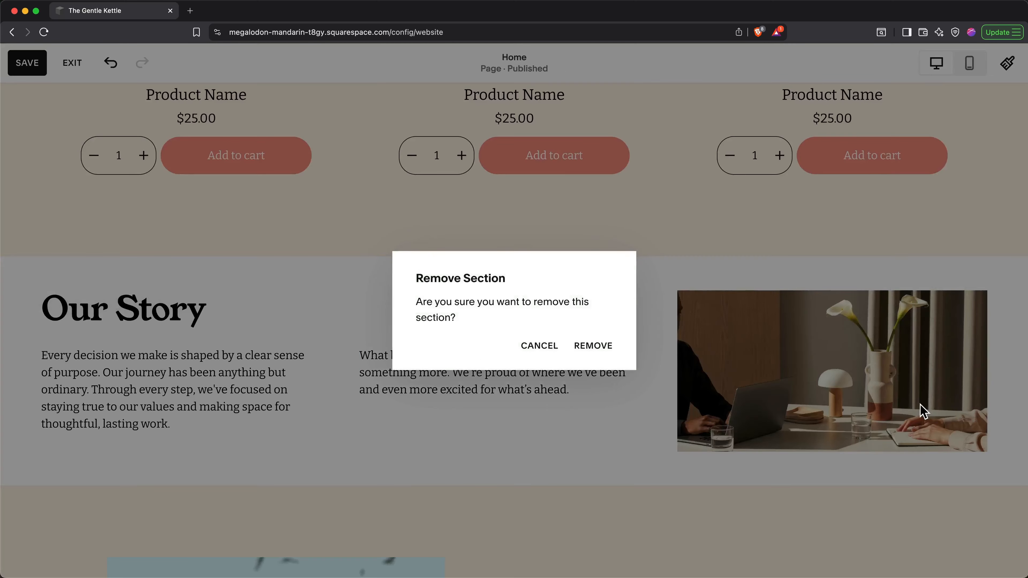
pyautogui.click(592, 347)
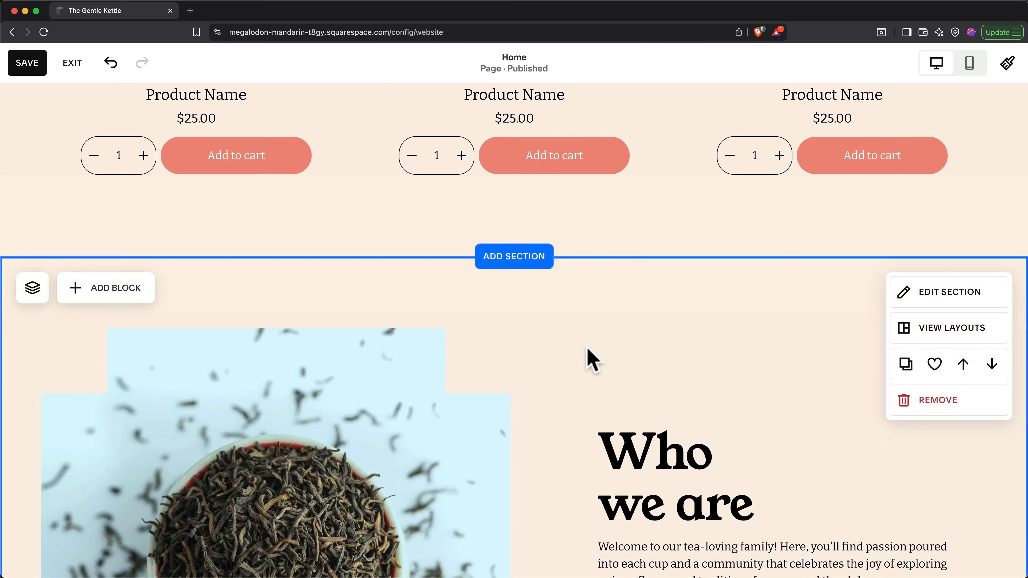
# Step: Add a Line block to the "Who we are" section, between the paragraph and the Learn more button
pyautogui.scroll(-5, 591, 359)
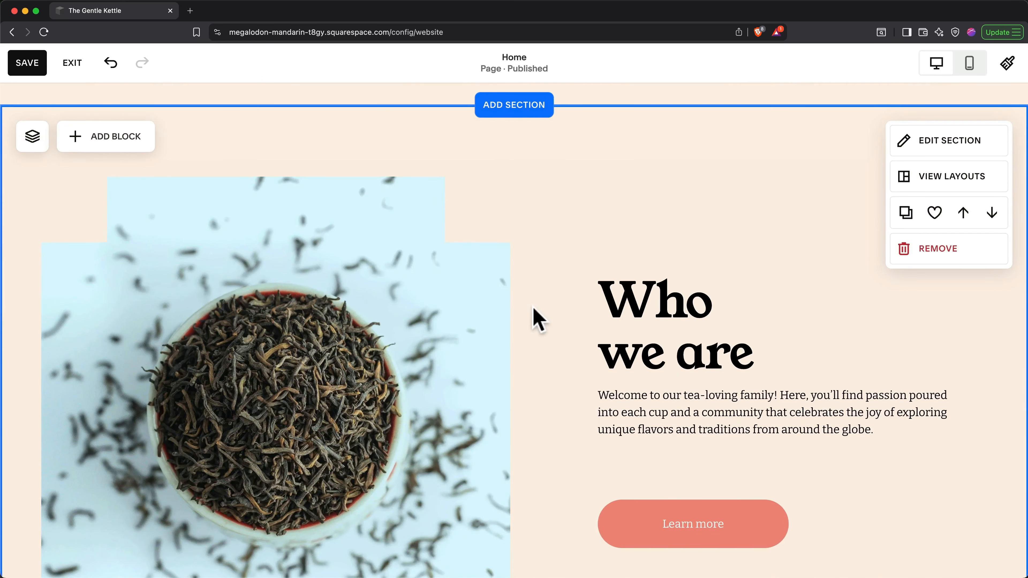
pyautogui.click(143, 146)
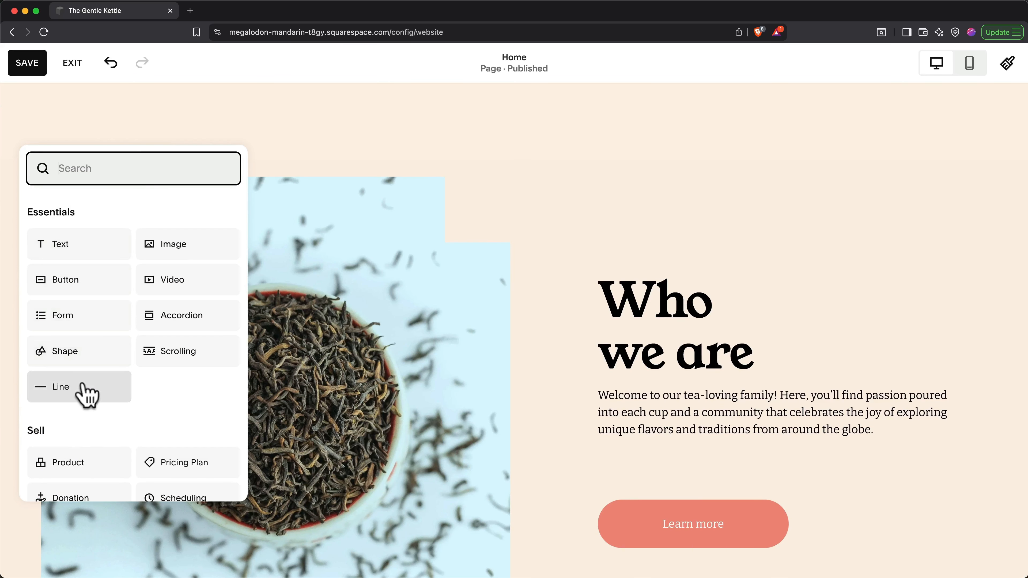
pyautogui.moveTo(84, 390); pyautogui.dragTo(607, 462)
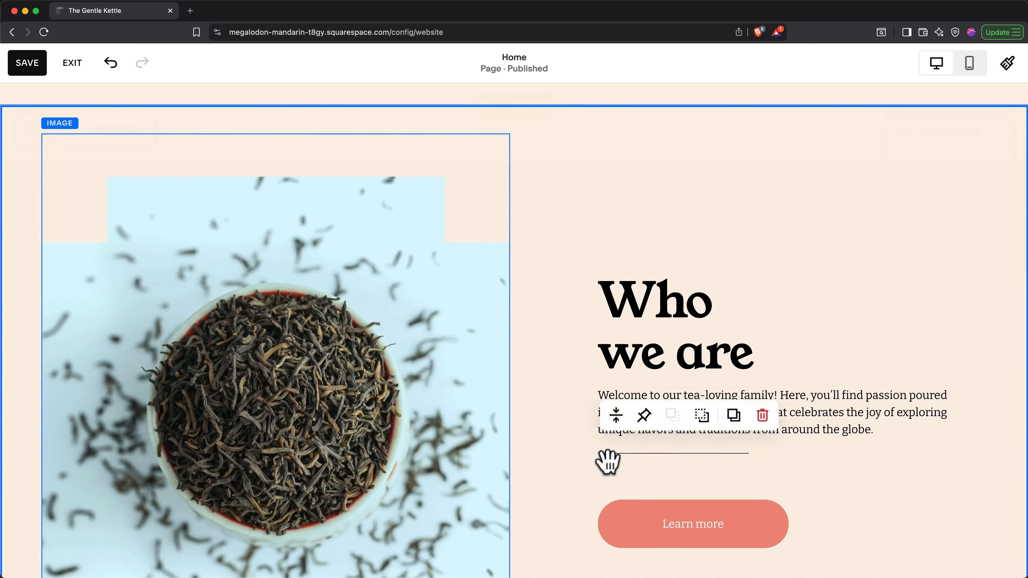
# Step: Check the "Who we are" section's arrangement in the mobile view and return to the desktop view
pyautogui.click(966, 79)
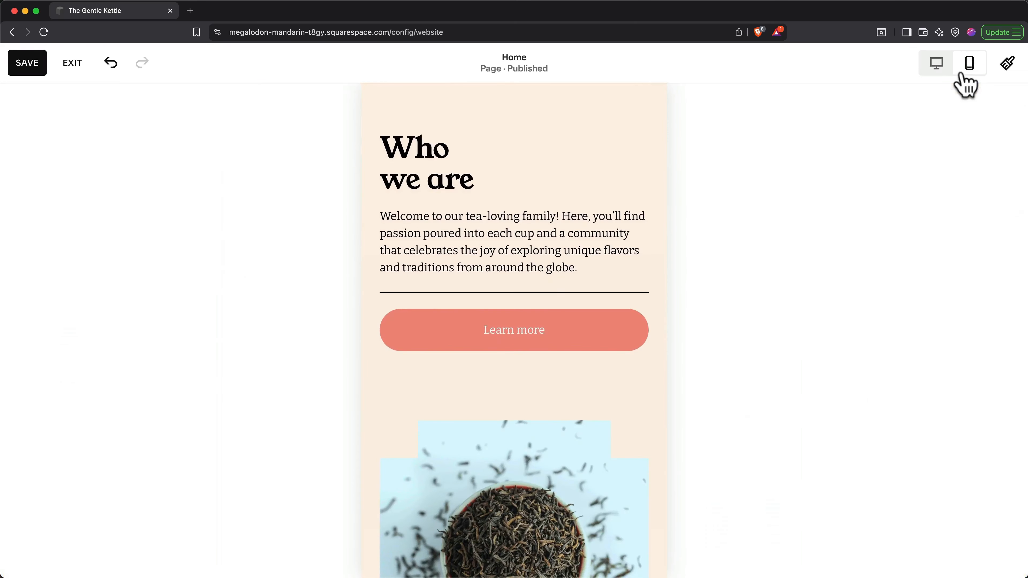
pyautogui.moveTo(711, 203)
pyautogui.scroll(-3, 680, 241)
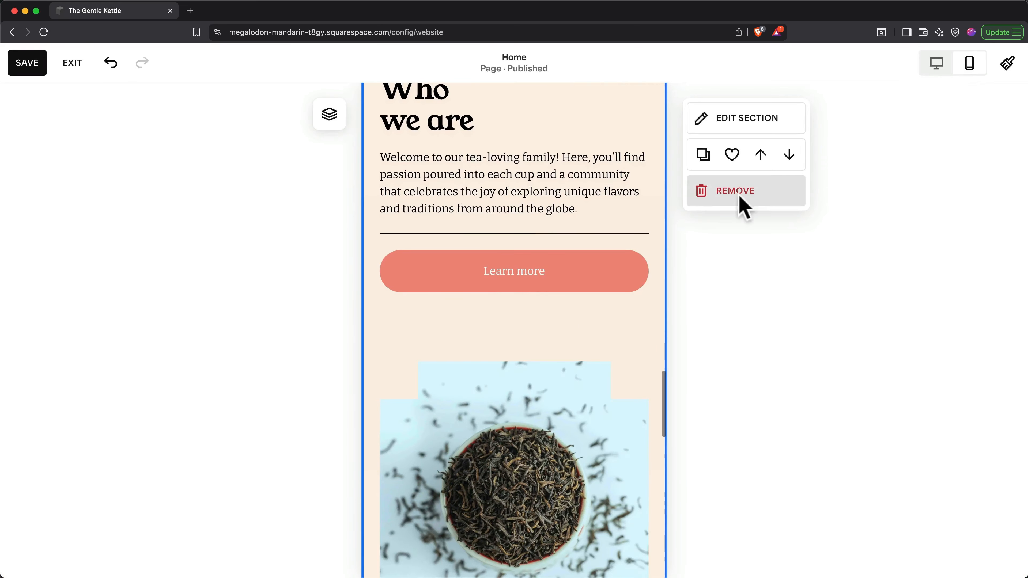
pyautogui.click(936, 64)
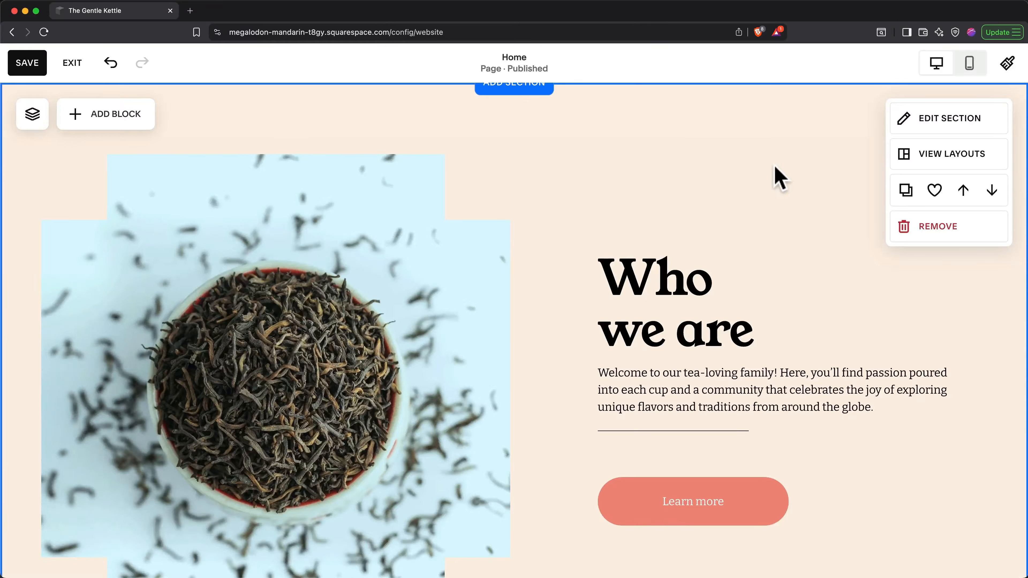
# Step: Save the Home page and exit its editing mode, and open the Contact page for editing
pyautogui.click(27, 64)
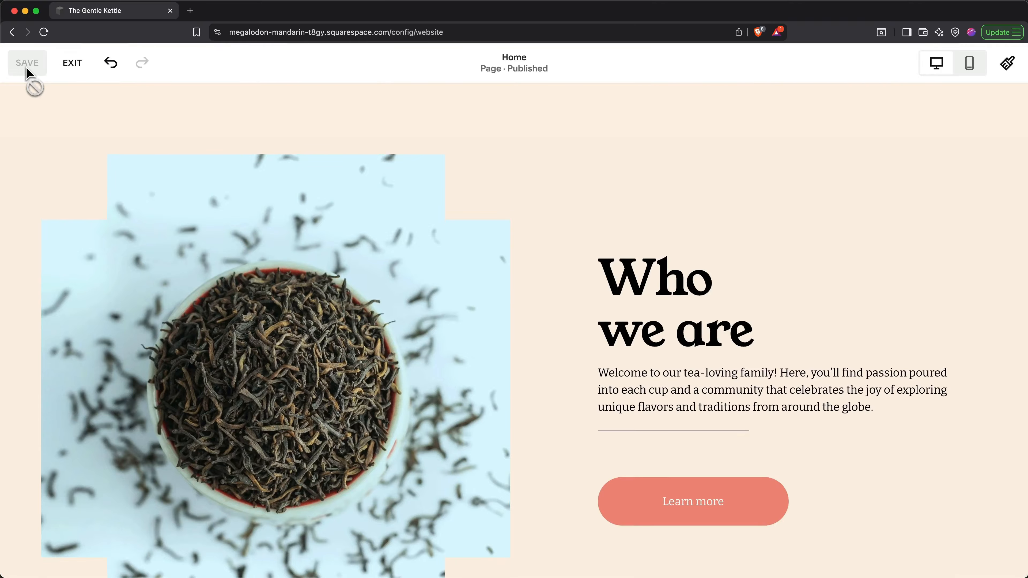
pyautogui.click(72, 64)
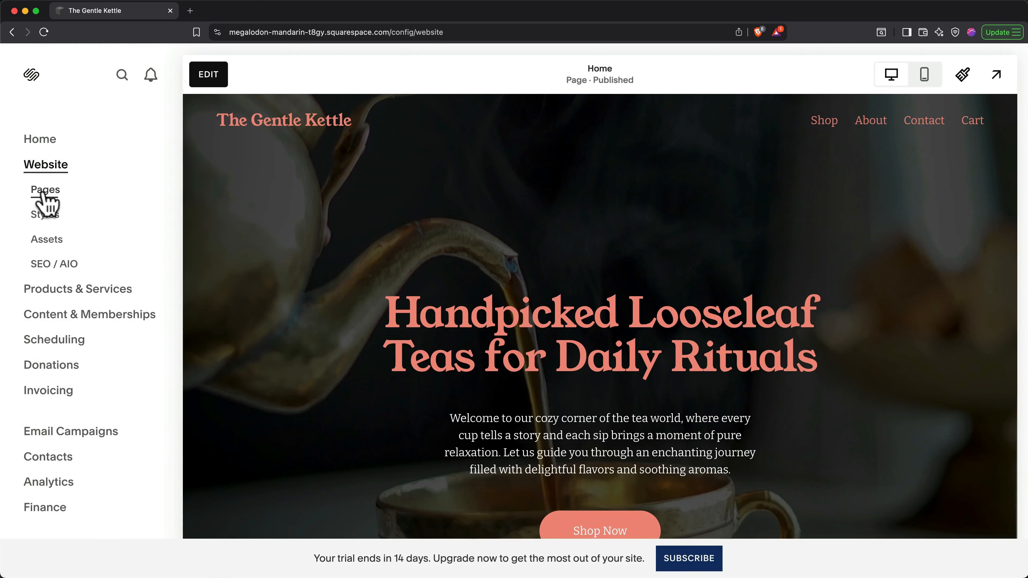
pyautogui.click(45, 201)
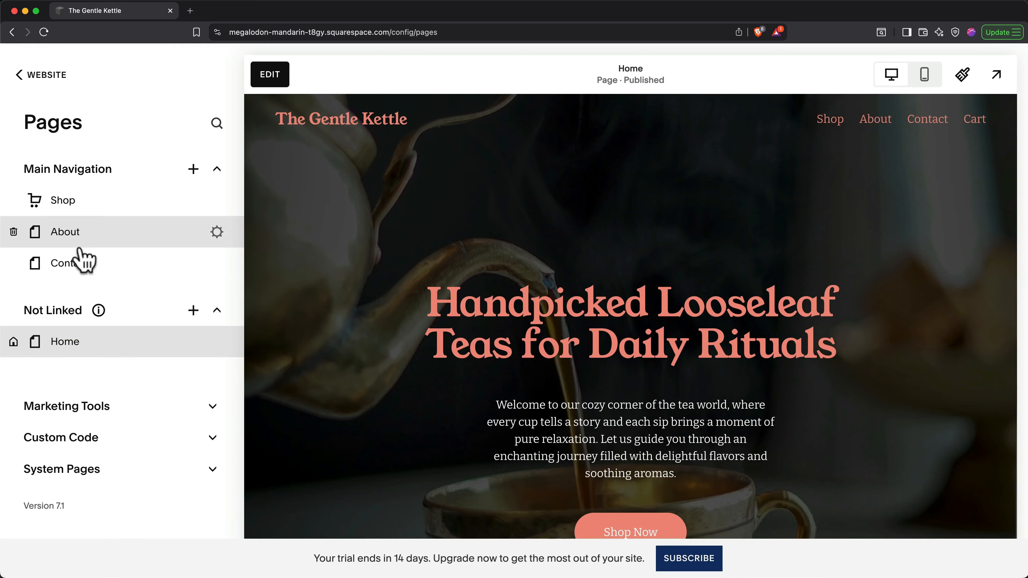
pyautogui.click(81, 265)
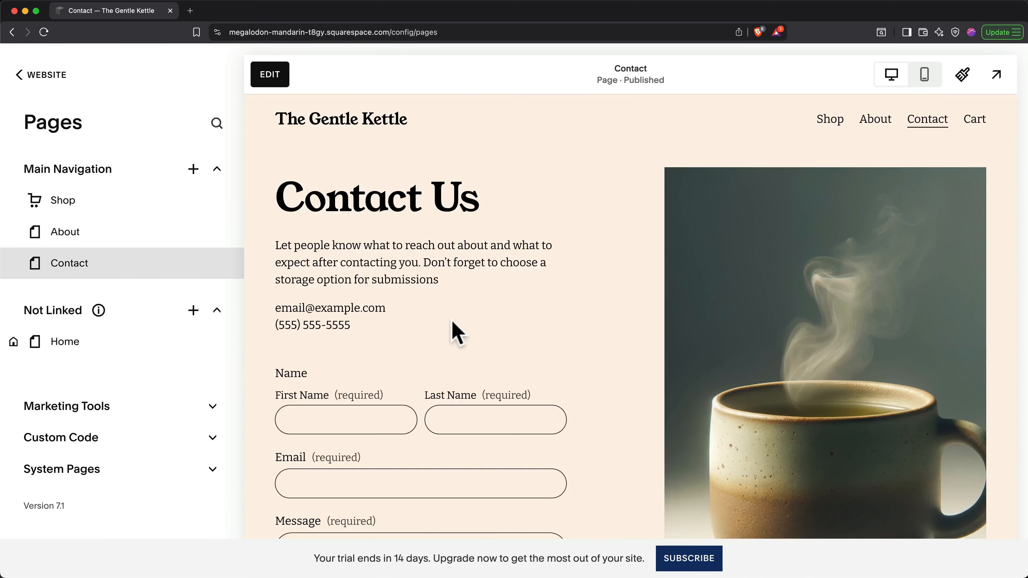
pyautogui.doubleClick(481, 331)
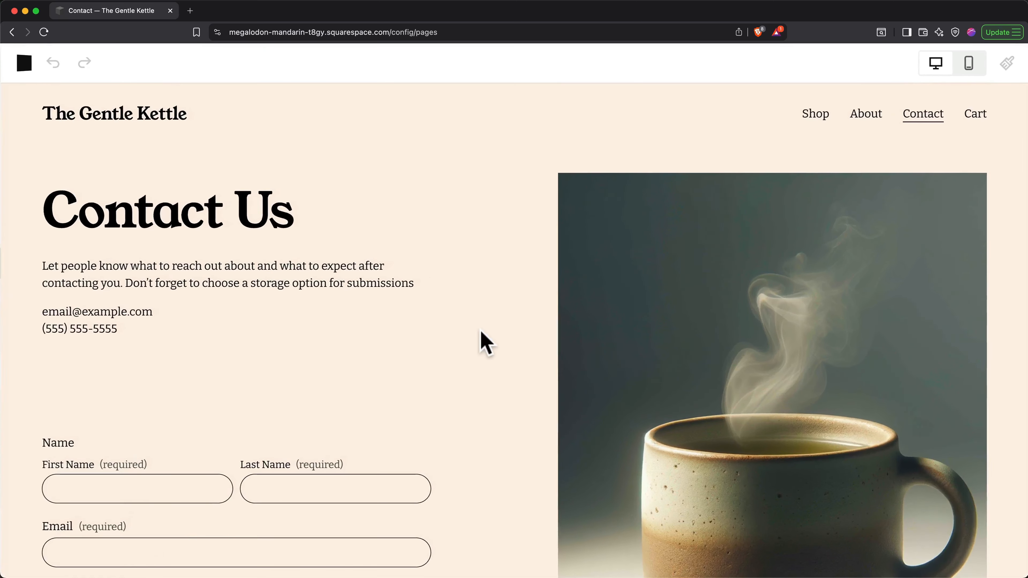
# Step: Replace the Contact page's existing form with a new Form block placed directly under the e-mail and phone details
pyautogui.scroll(-2, 480, 331)
pyautogui.scroll(-1, 480, 331)
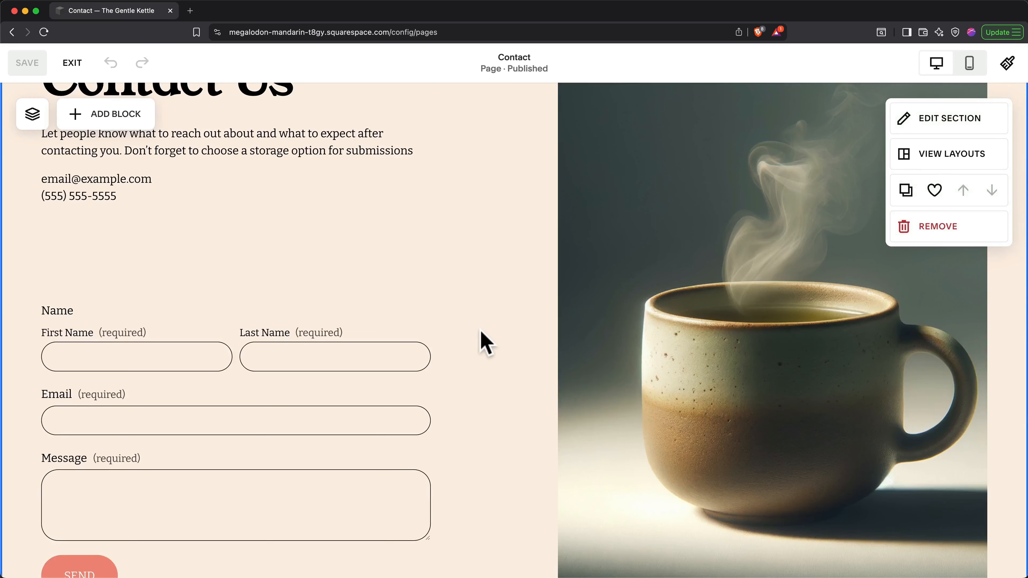
pyautogui.scroll(-1, 481, 331)
pyautogui.click(396, 333)
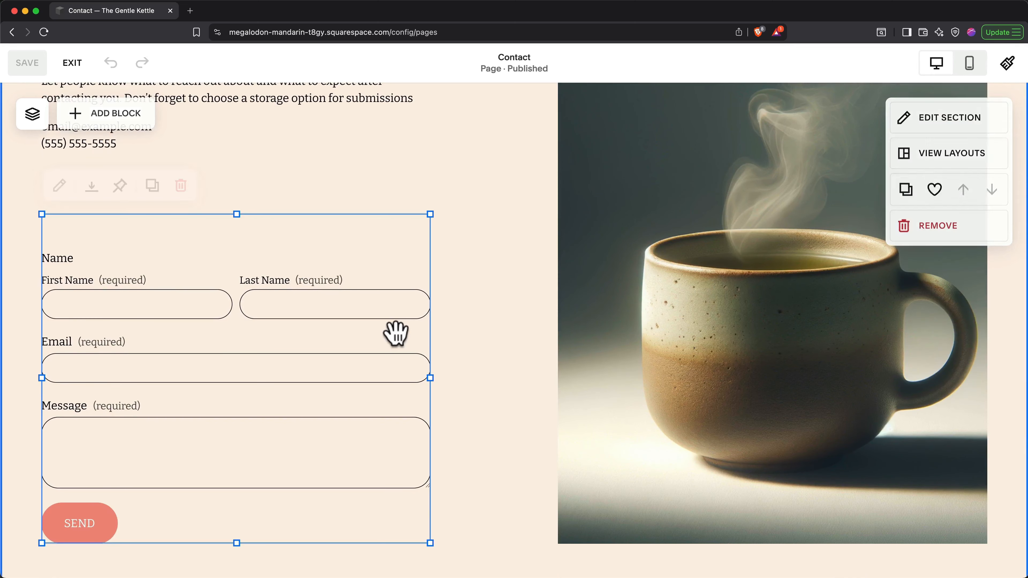
pyautogui.click(184, 188)
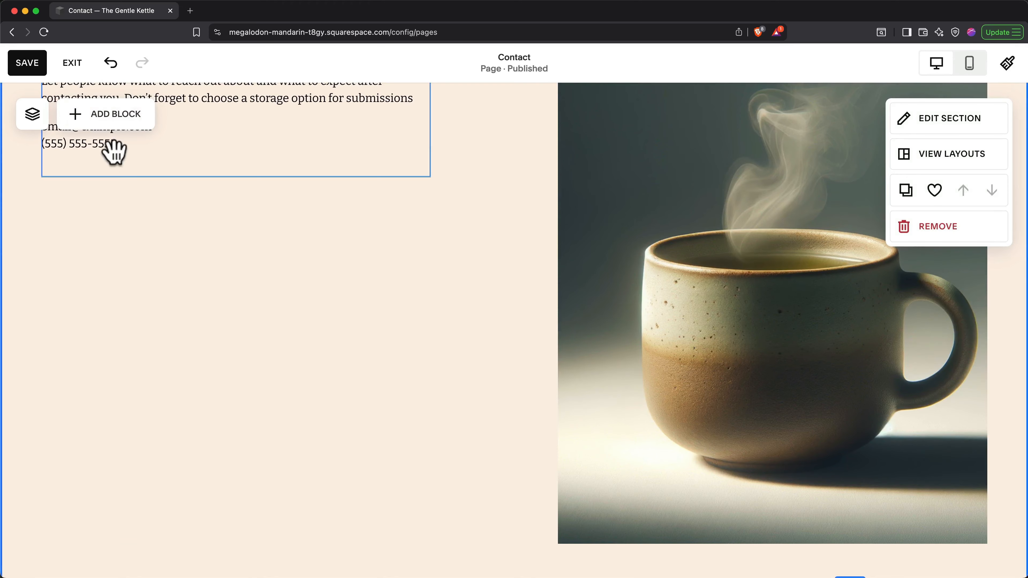
pyautogui.click(115, 125)
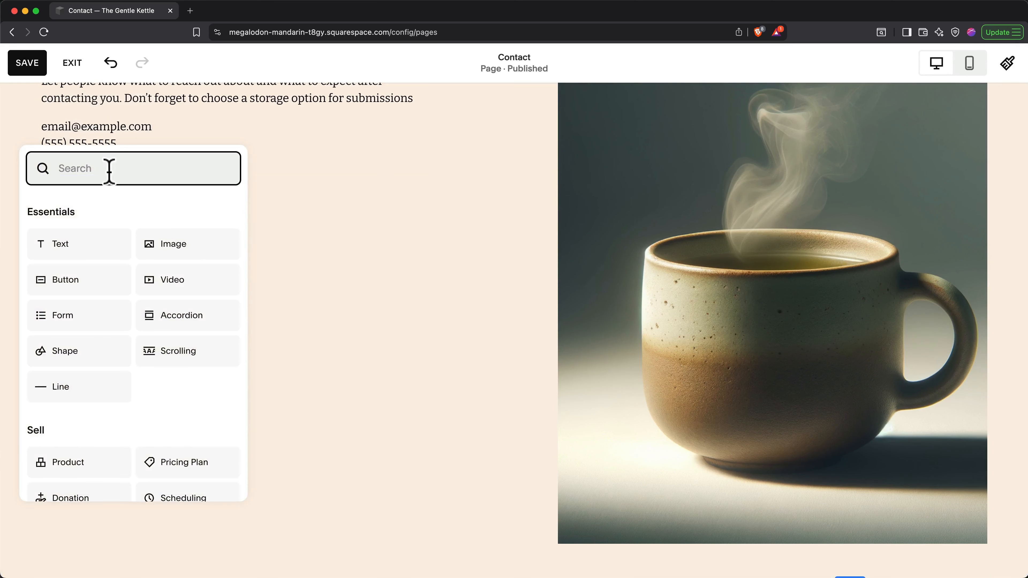
pyautogui.moveTo(79, 324); pyautogui.dragTo(79, 208)
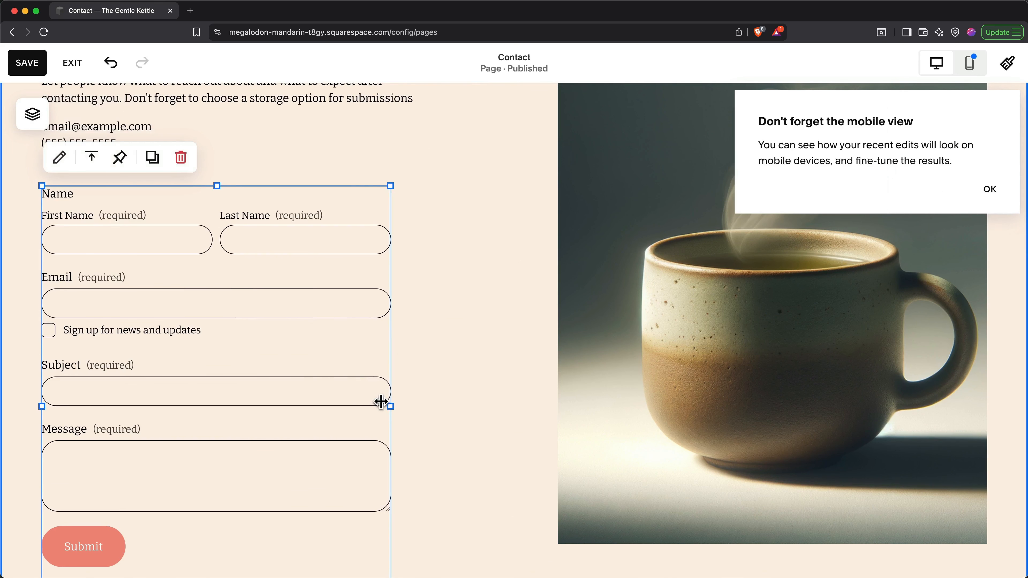
# Step: Widen the form block to about the text column's width and add a Phone field between the Email and Subject fields
pyautogui.moveTo(391, 408); pyautogui.dragTo(471, 409)
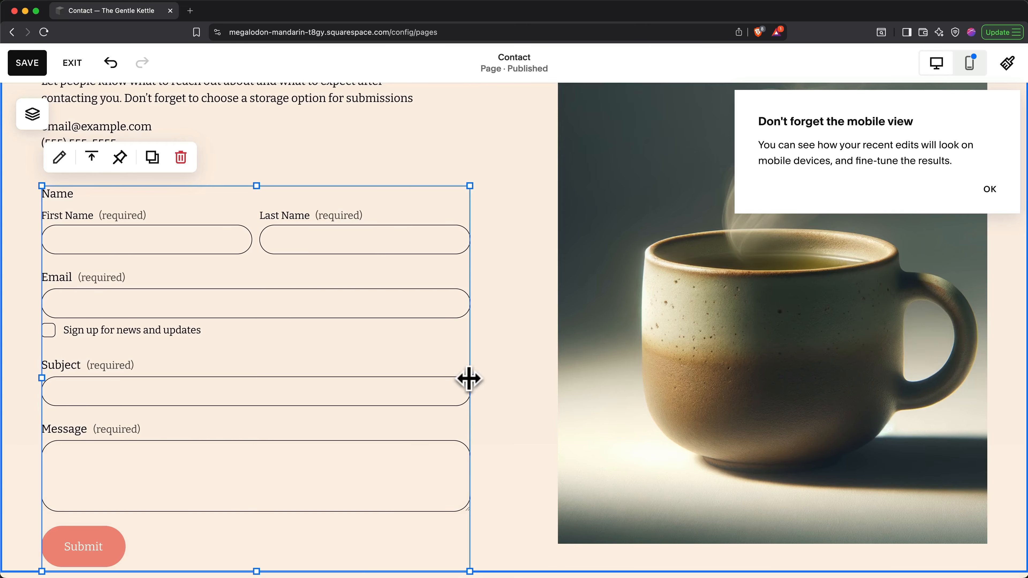
pyautogui.doubleClick(345, 348)
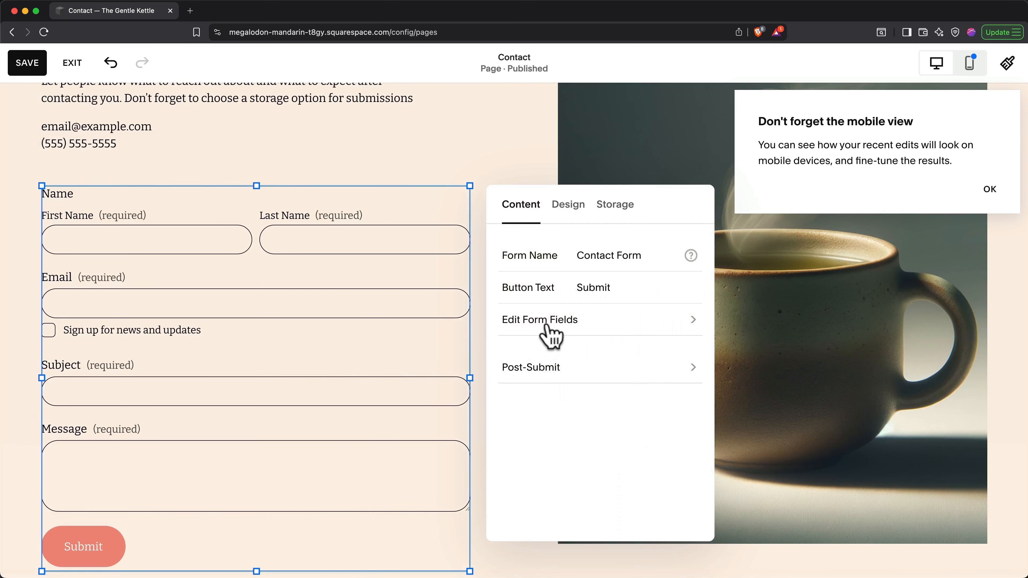
pyautogui.click(551, 336)
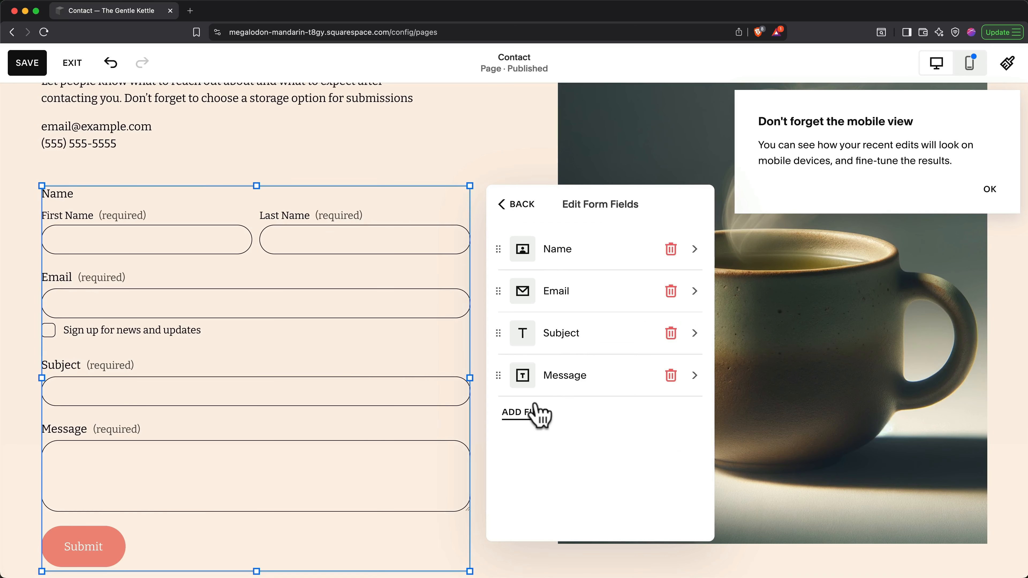
pyautogui.click(536, 417)
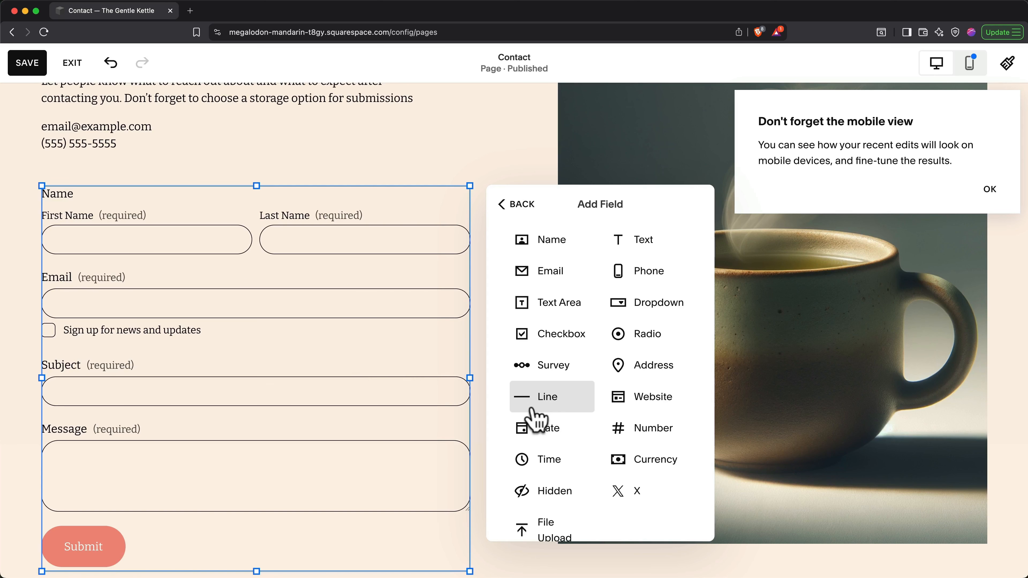
pyautogui.click(649, 279)
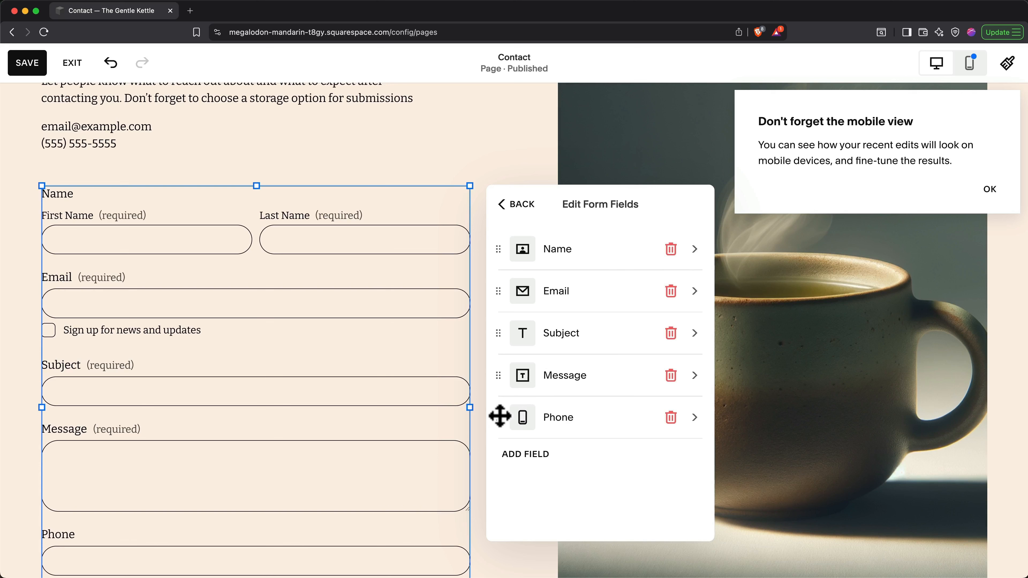
pyautogui.moveTo(500, 416); pyautogui.dragTo(497, 331)
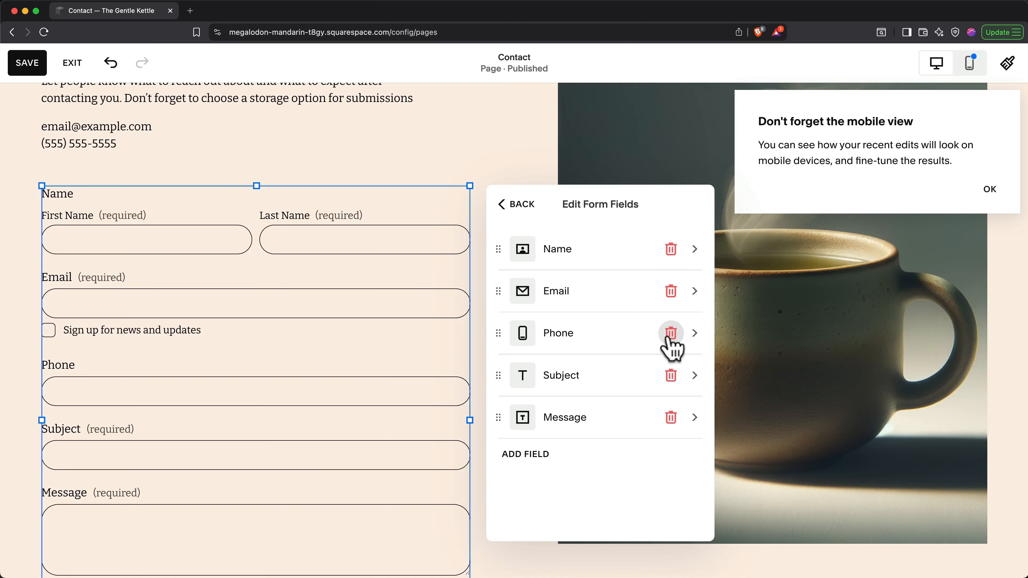
# Step: Relabel the form's Phone field as "Cell Phone" and switch its Required option on and back off
pyautogui.click(695, 335)
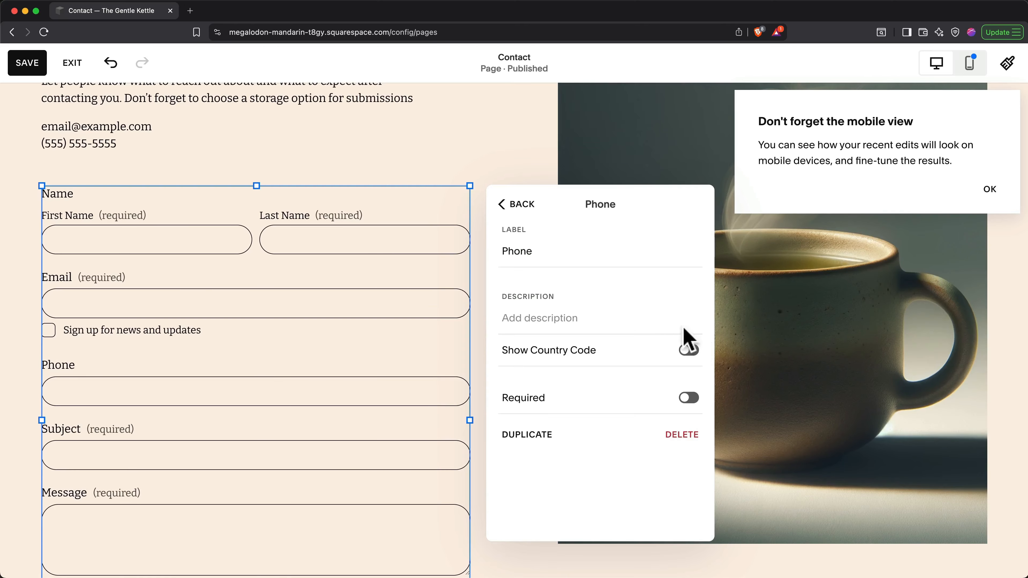
pyautogui.doubleClick(529, 252)
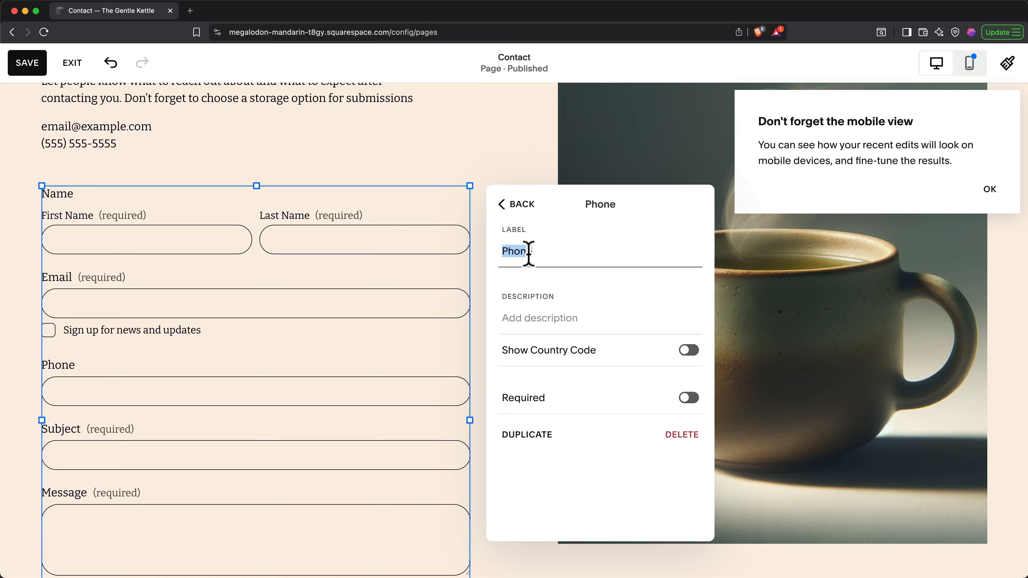
pyautogui.press('Left')
pyautogui.write('Cel')
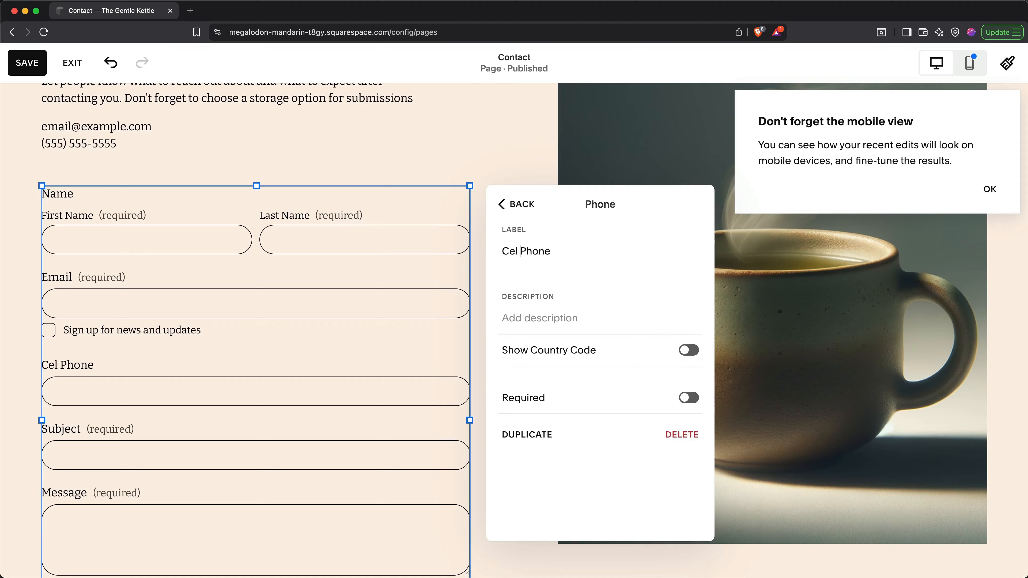
pyautogui.press('BackSpace')
pyautogui.write('l')
pyautogui.click(691, 398)
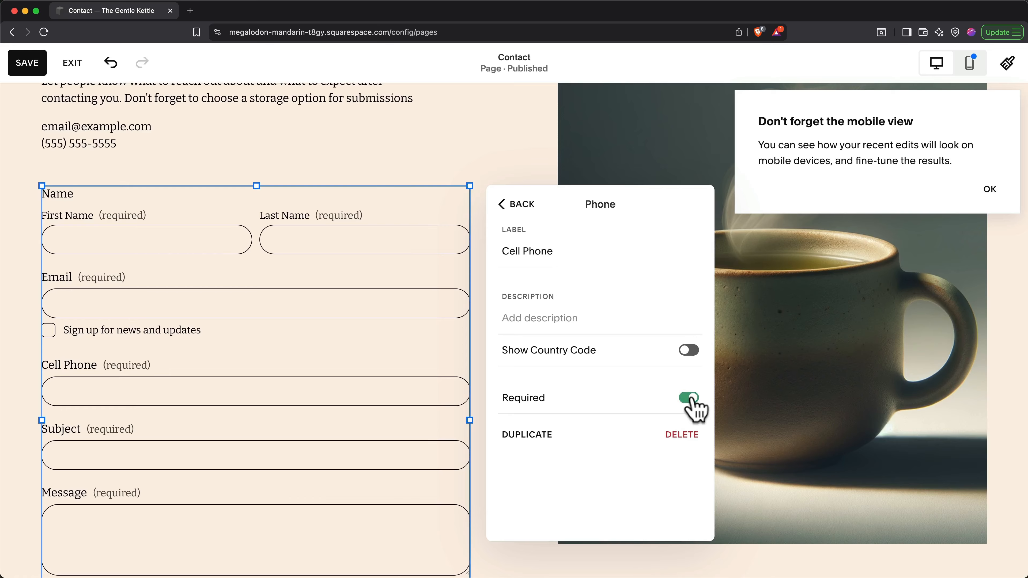
pyautogui.click(692, 399)
pyautogui.click(523, 205)
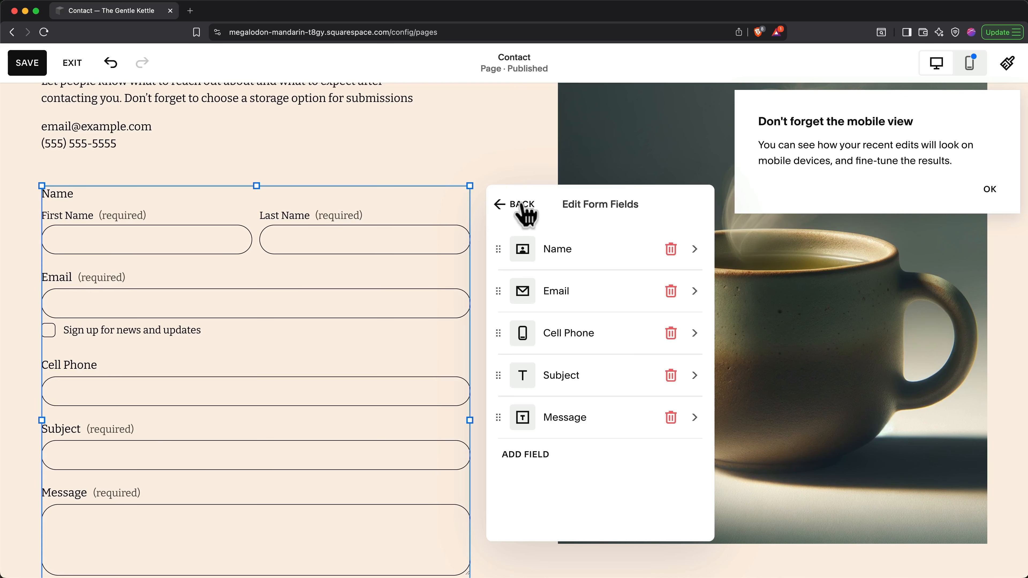
pyautogui.click(522, 206)
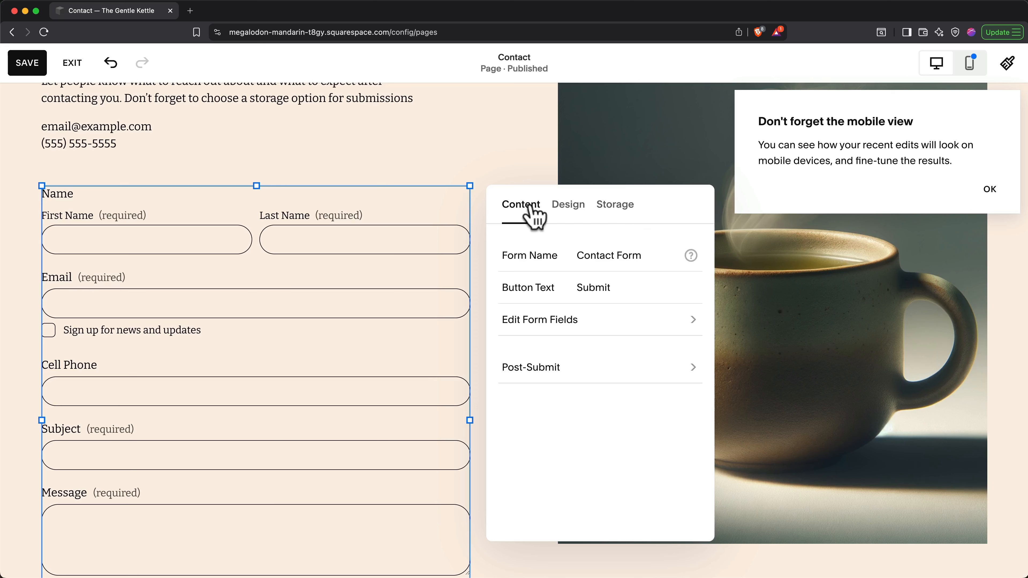
# Step: Review the form's storage options and view its submissions page before returning to the Contact page editor
pyautogui.click(626, 206)
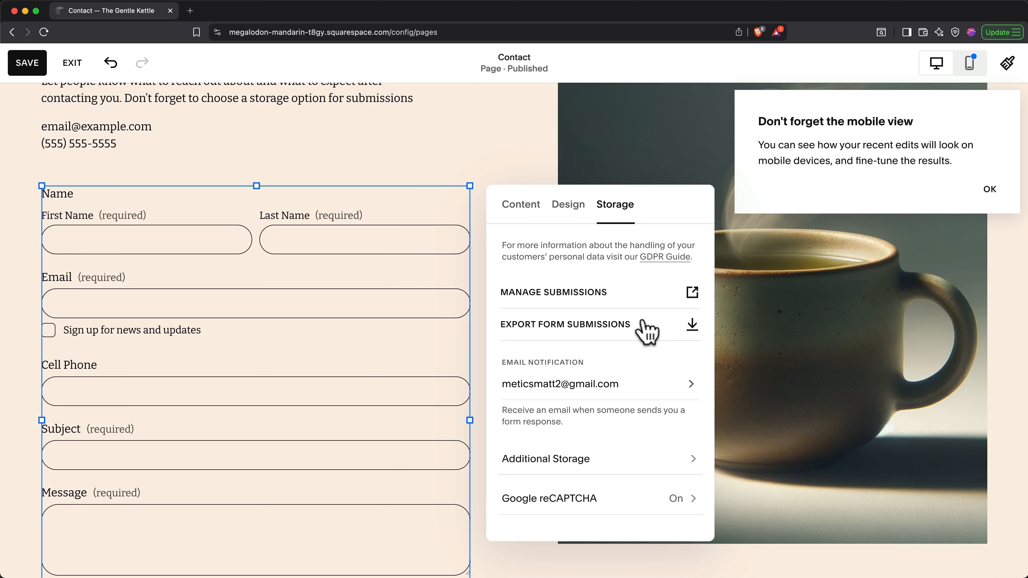
pyautogui.click(650, 308)
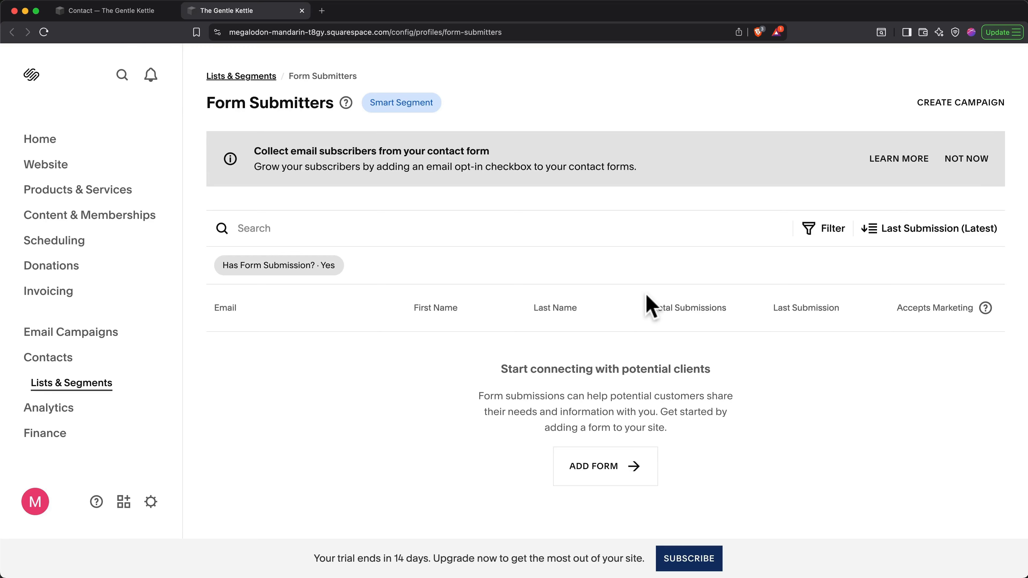
pyautogui.press('super+w')
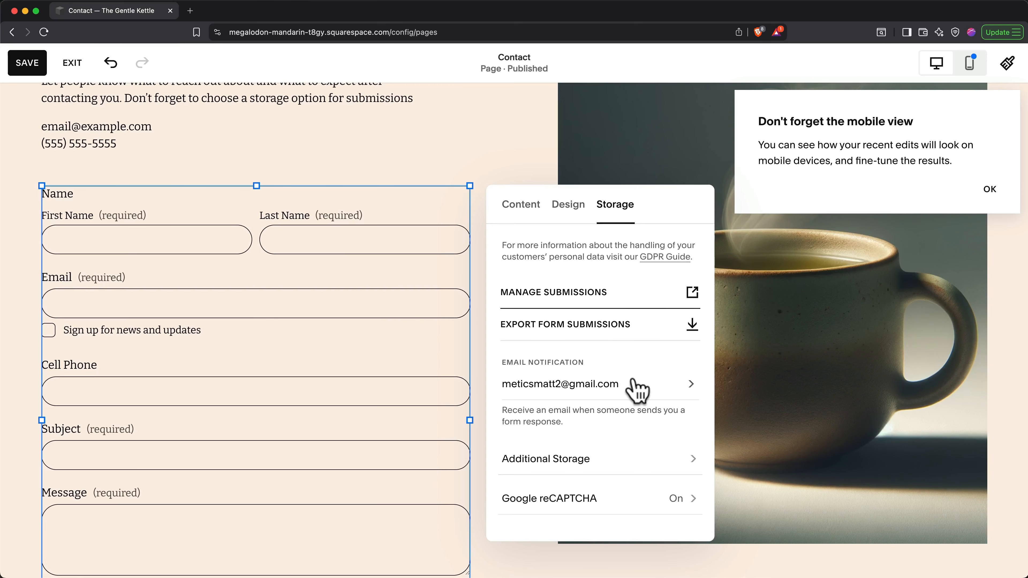
# Step: Set the form's post-submit message to "Thank you for you reaching out, we'll get back to you within 24 hours."
pyautogui.click(525, 206)
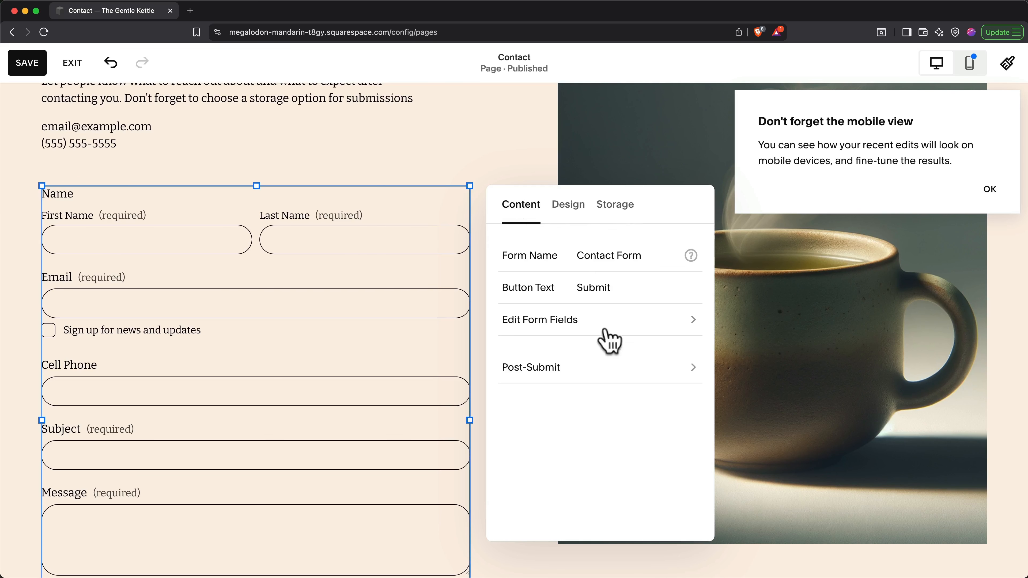
pyautogui.click(596, 377)
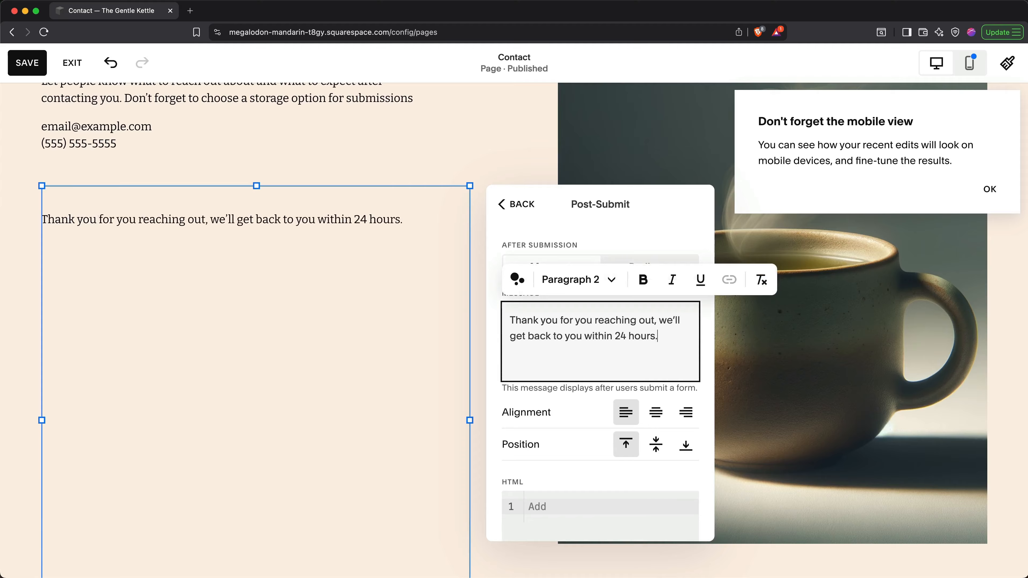
pyautogui.click(522, 205)
# Step: Set the form's button text to "Send Message" and switch the Contact page to the mobile view
pyautogui.scroll(-2, 432, 288)
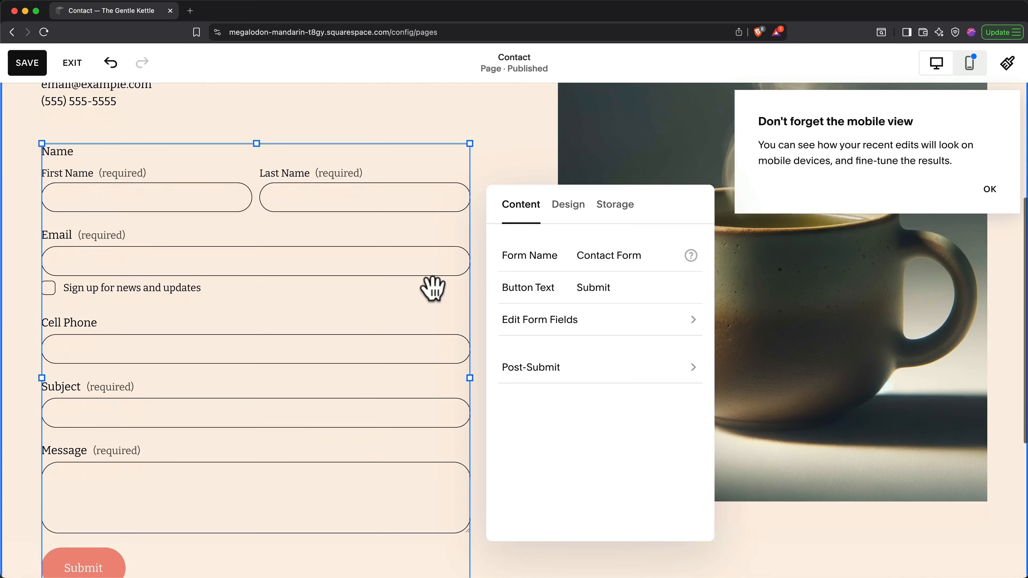
pyautogui.scroll(-3, 432, 288)
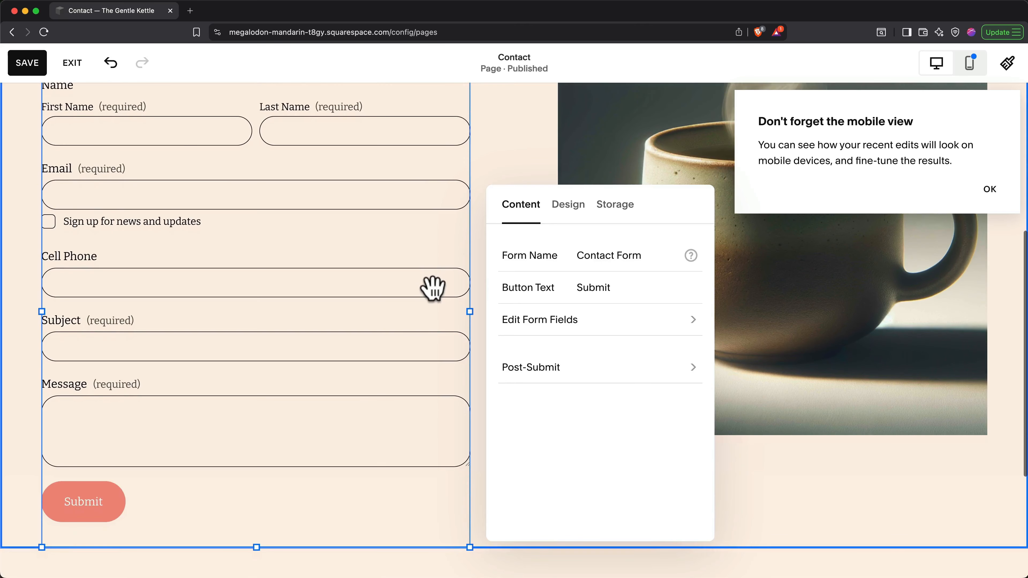
pyautogui.doubleClick(601, 289)
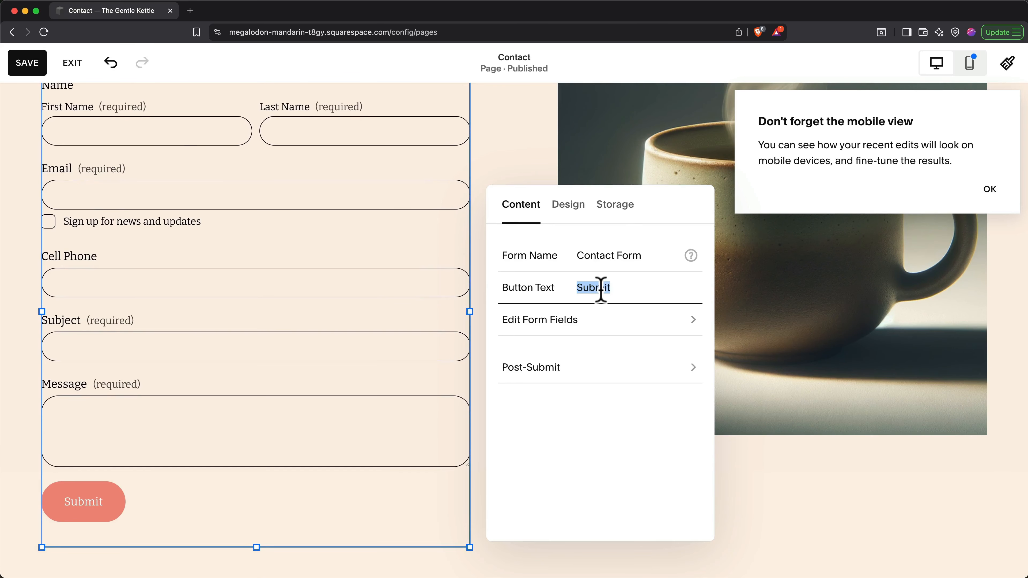
pyautogui.write('Send Mess')
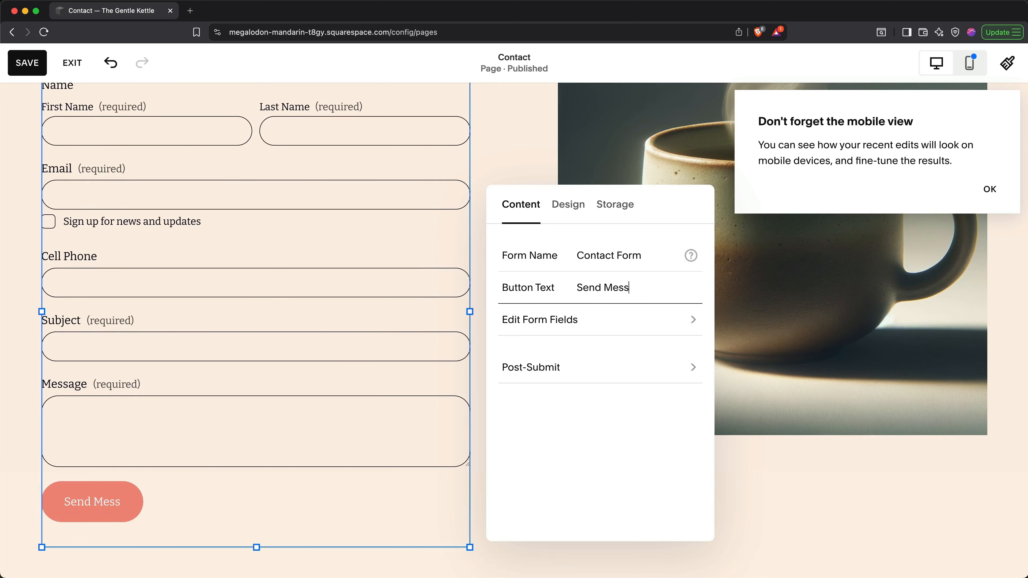
pyautogui.write('age')
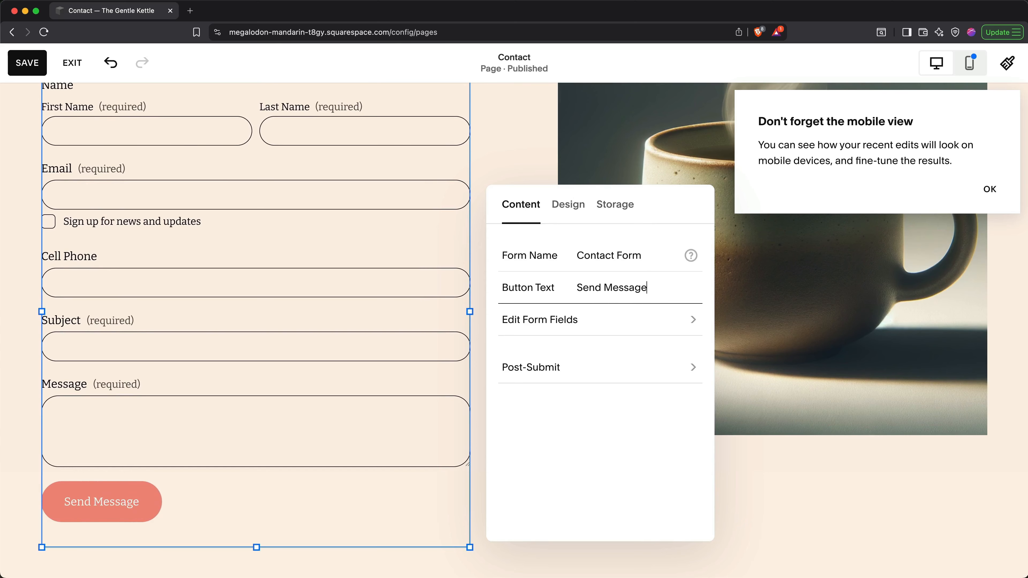
pyautogui.click(532, 170)
pyautogui.scroll(3, 536, 178)
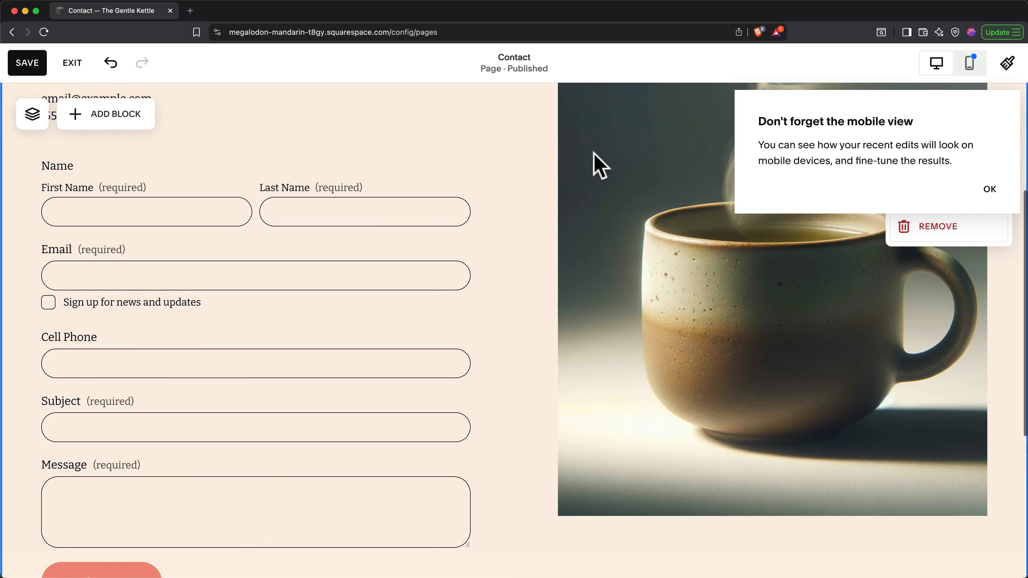
pyautogui.click(974, 61)
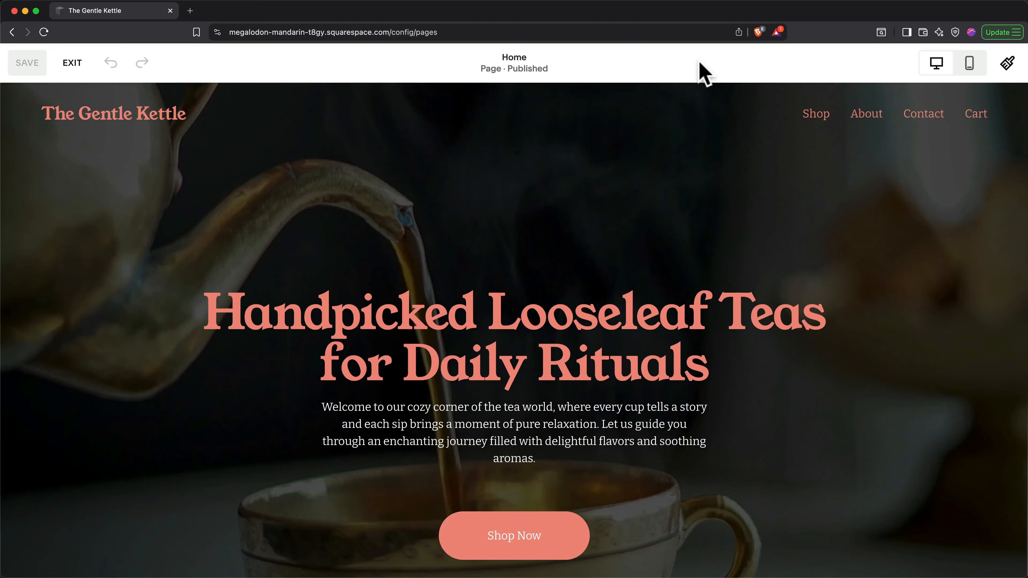
# Step: Open the site header on the Home page for editing and add a Button element to it
pyautogui.moveTo(629, 106)
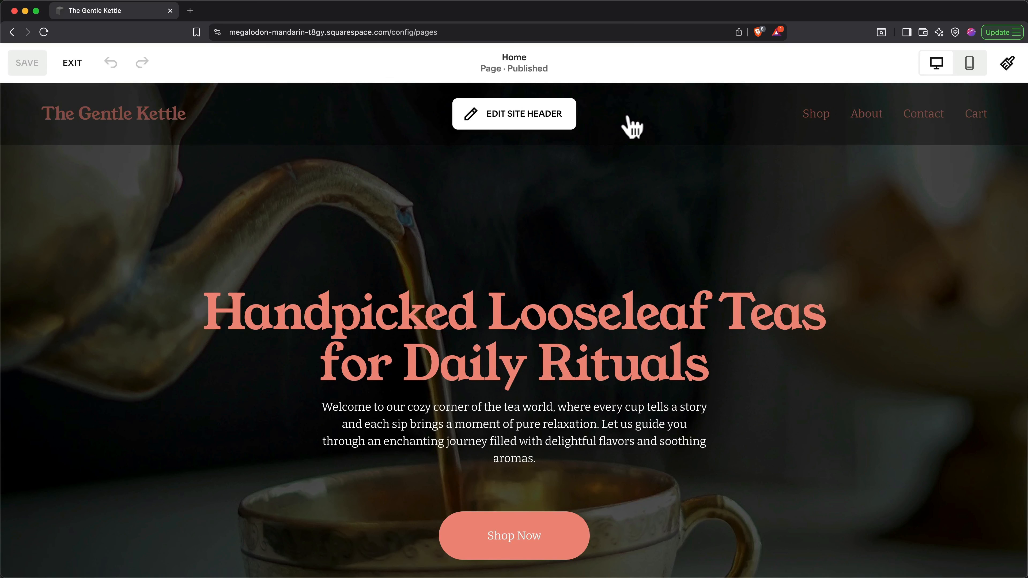
pyautogui.click(551, 119)
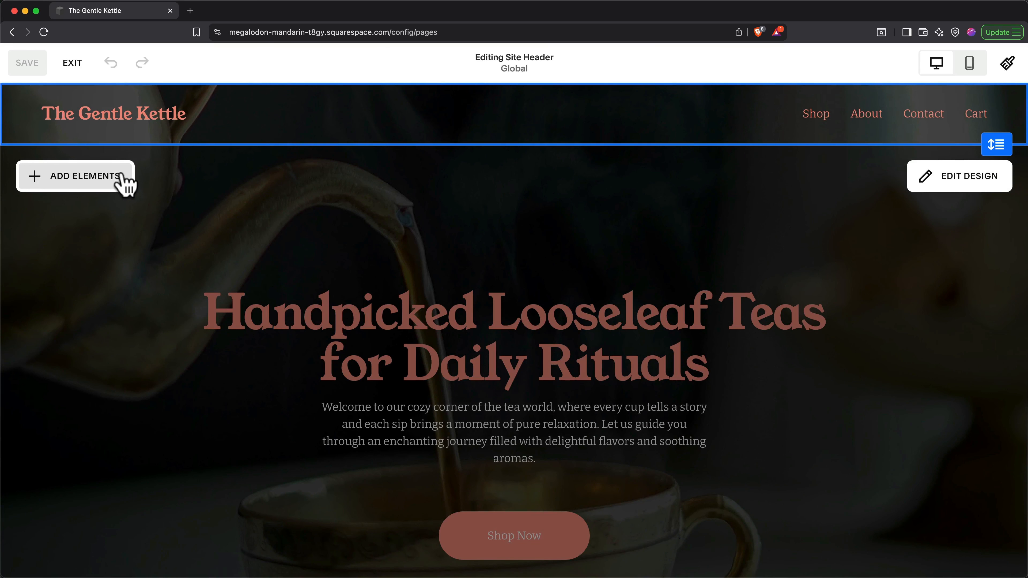
pyautogui.click(81, 175)
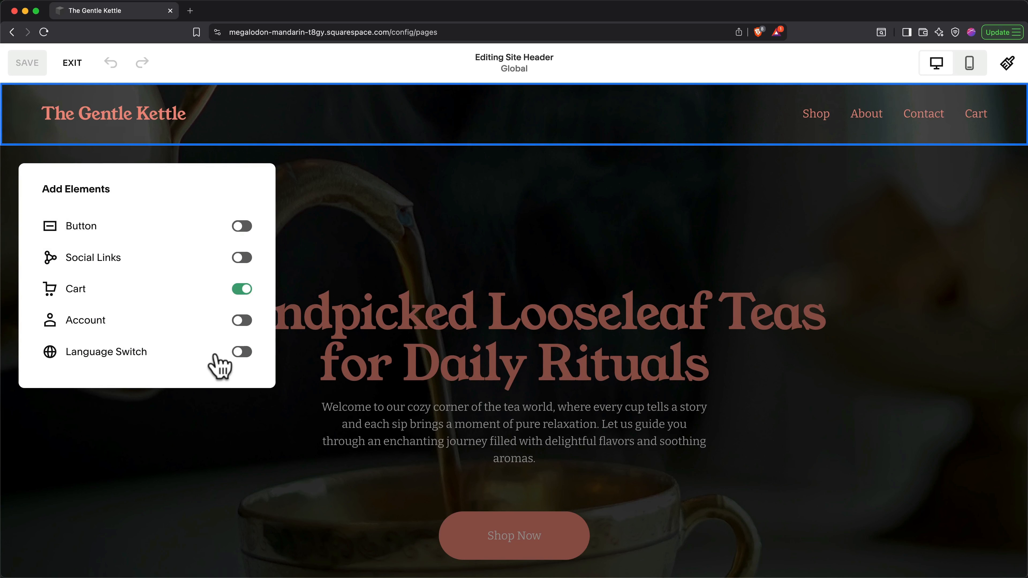
pyautogui.click(244, 228)
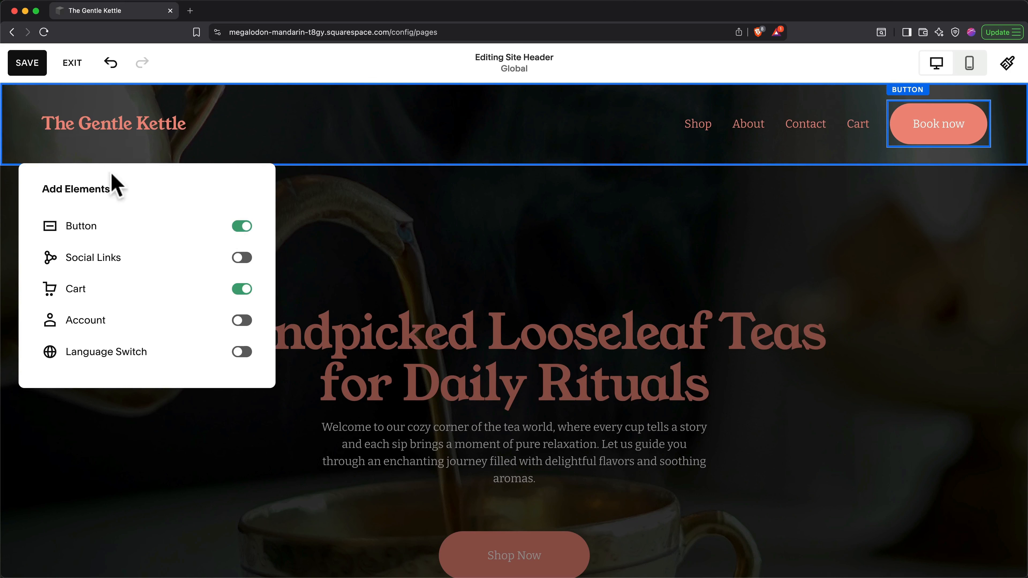
# Step: Upload Main_Transparent BG.png as the site header's logo image and set the logo height to 109px
pyautogui.click(113, 129)
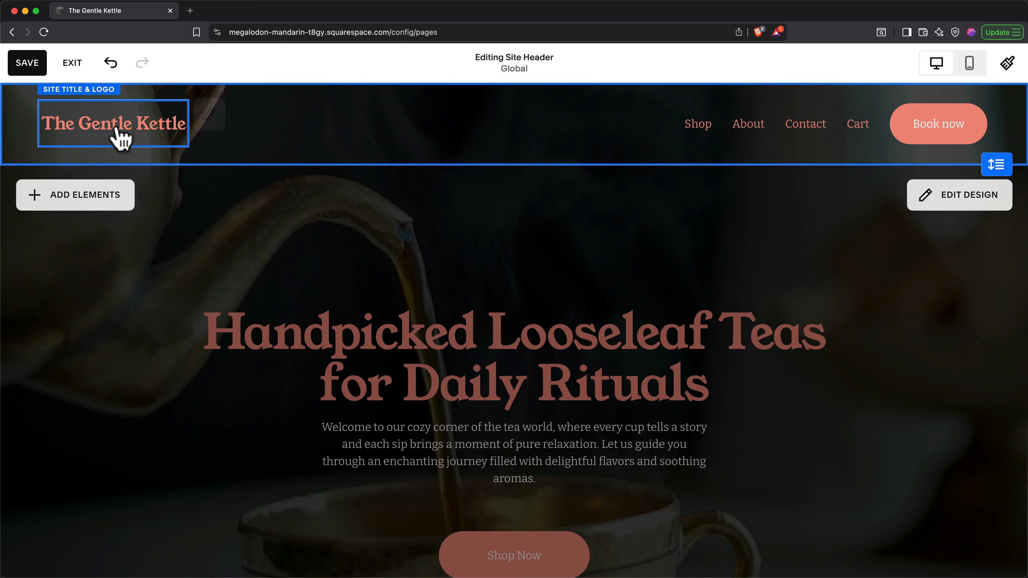
pyautogui.click(119, 138)
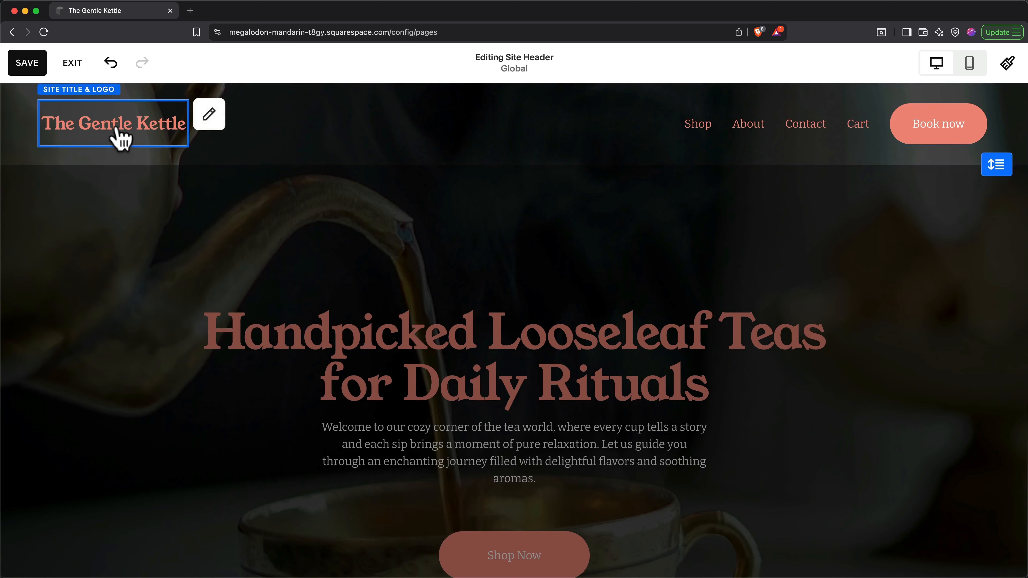
pyautogui.click(209, 115)
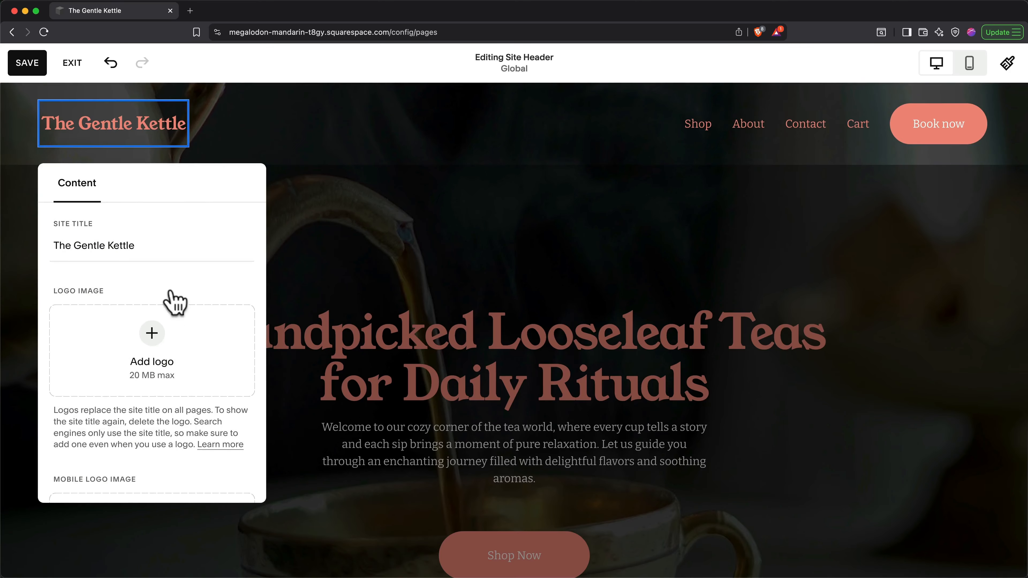
pyautogui.click(153, 334)
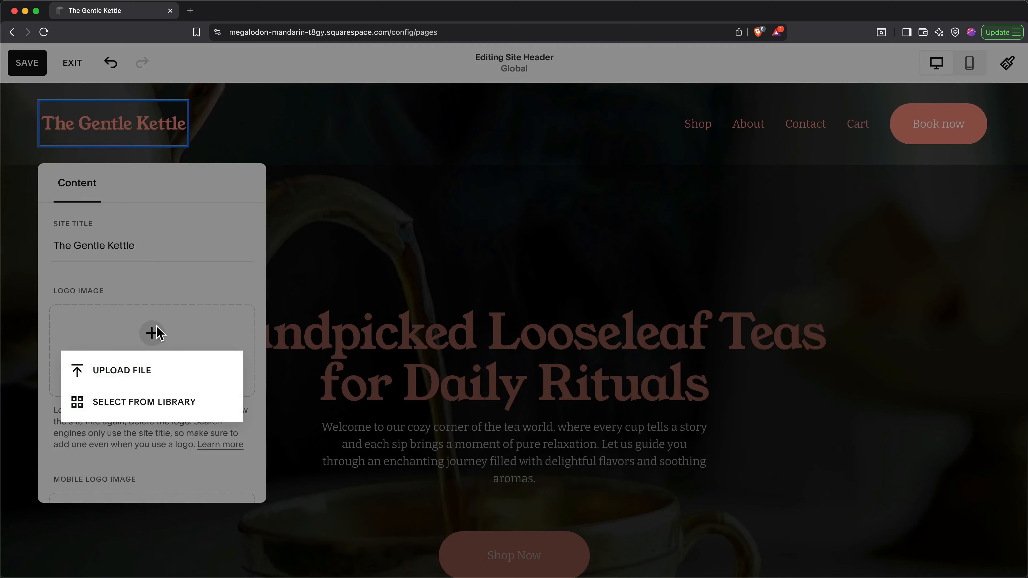
pyautogui.click(134, 370)
pyautogui.press('Return')
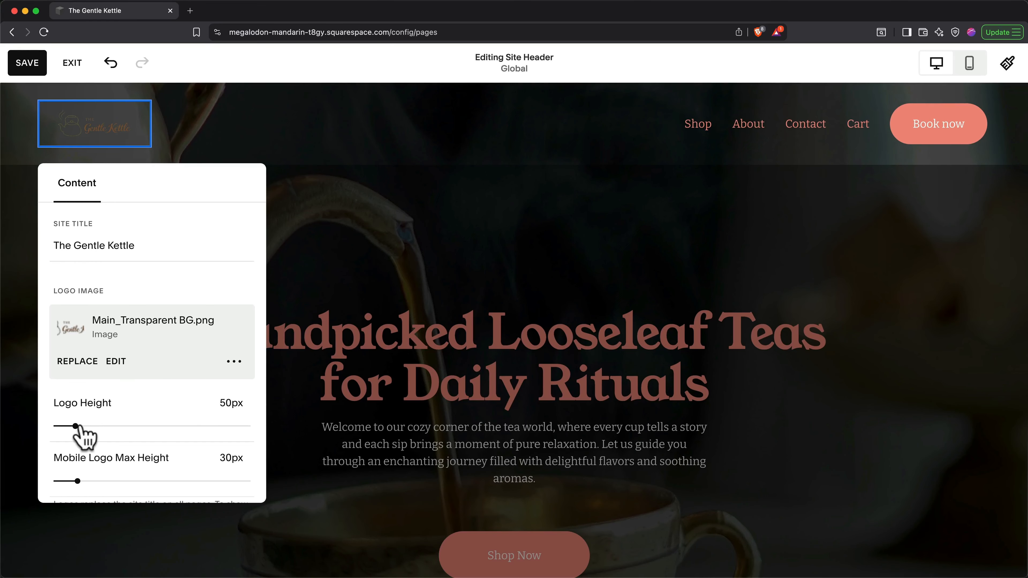
pyautogui.moveTo(76, 426); pyautogui.dragTo(113, 424)
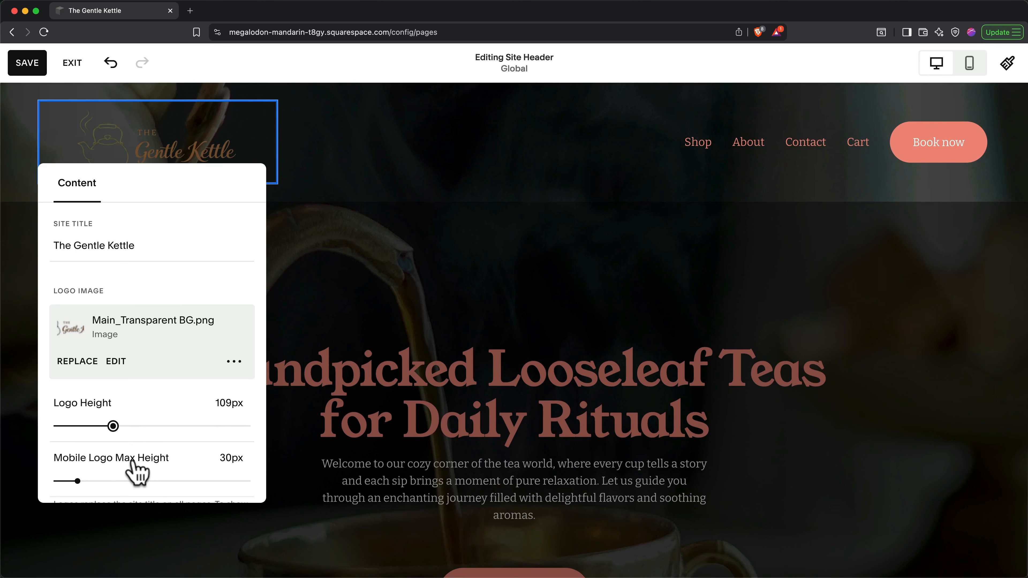
# Step: In the mobile view, set the header logo's Mobile Logo Max Height to 63px, and return to the desktop view
pyautogui.click(975, 68)
pyautogui.click(428, 126)
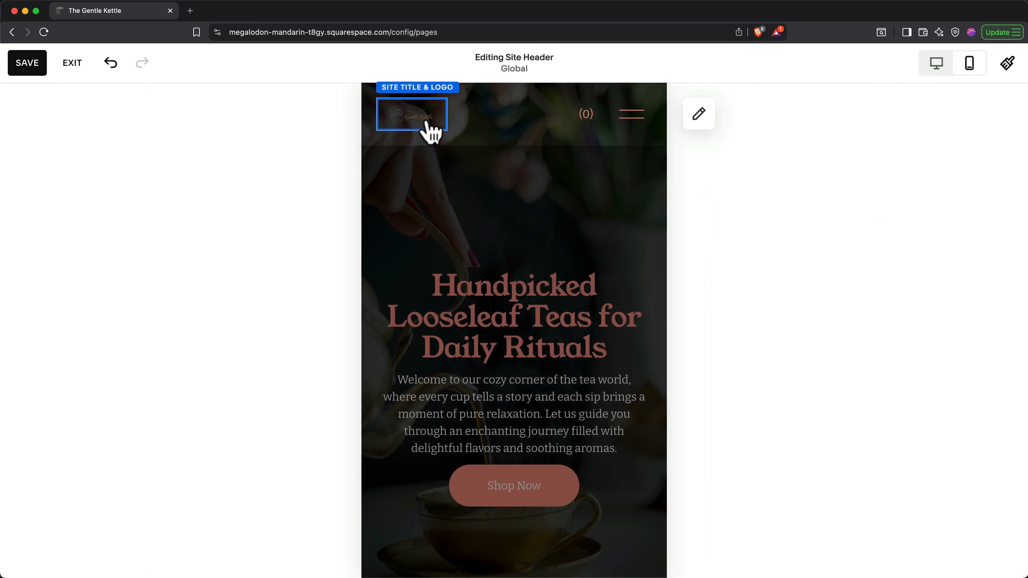
pyautogui.click(696, 119)
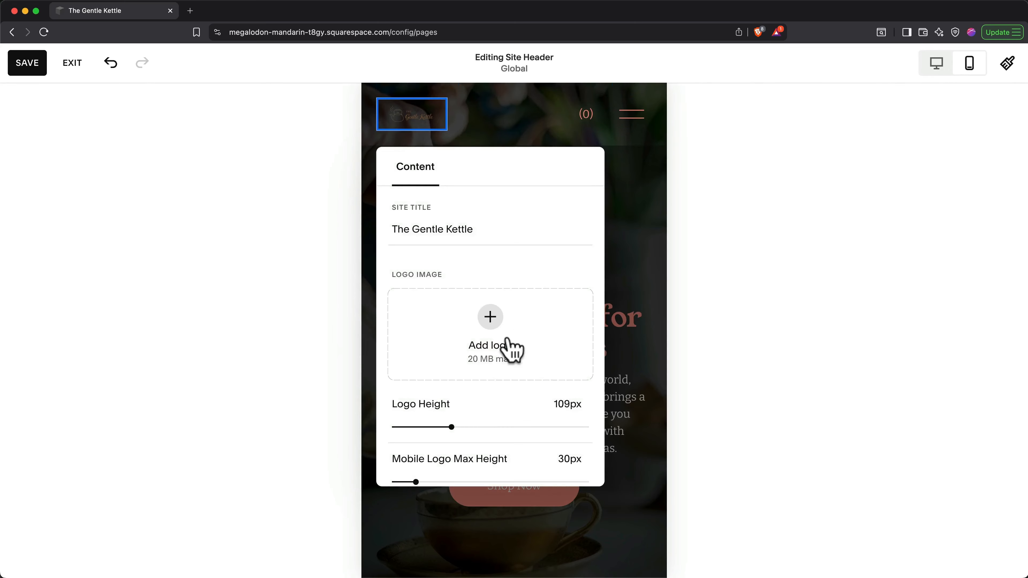
pyautogui.scroll(-2, 502, 357)
pyautogui.moveTo(417, 412); pyautogui.dragTo(462, 411)
pyautogui.click(654, 360)
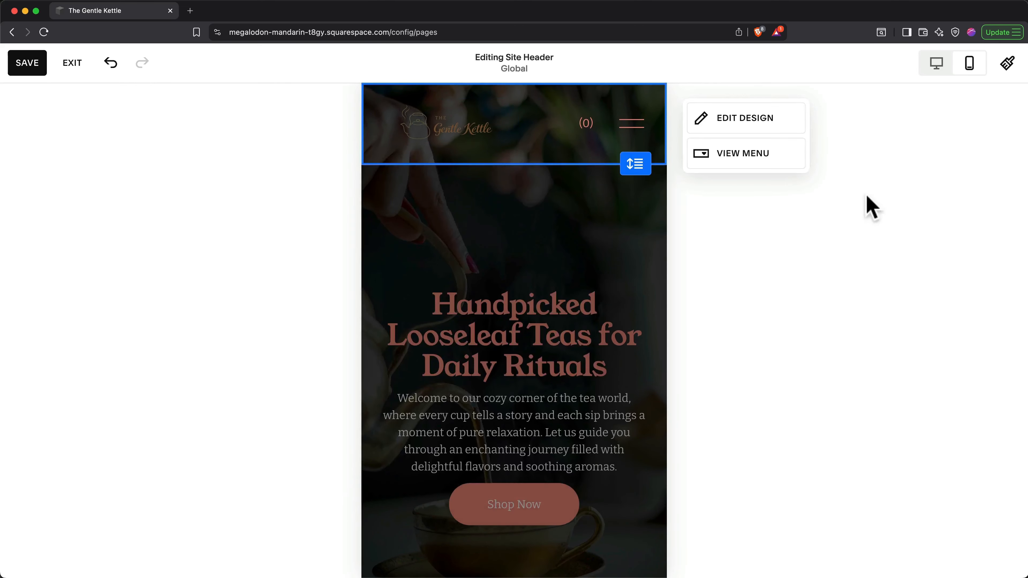
pyautogui.click(938, 64)
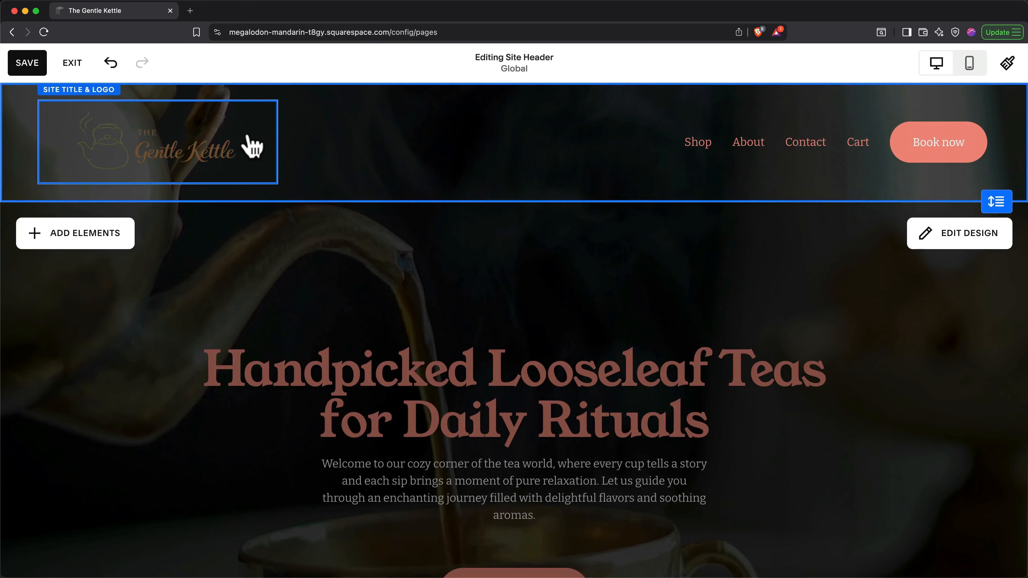
# Step: Crop the header logo image with a Custom crop, trimming the empty margins on all four sides close to the artwork, and save the image permanently
pyautogui.click(245, 148)
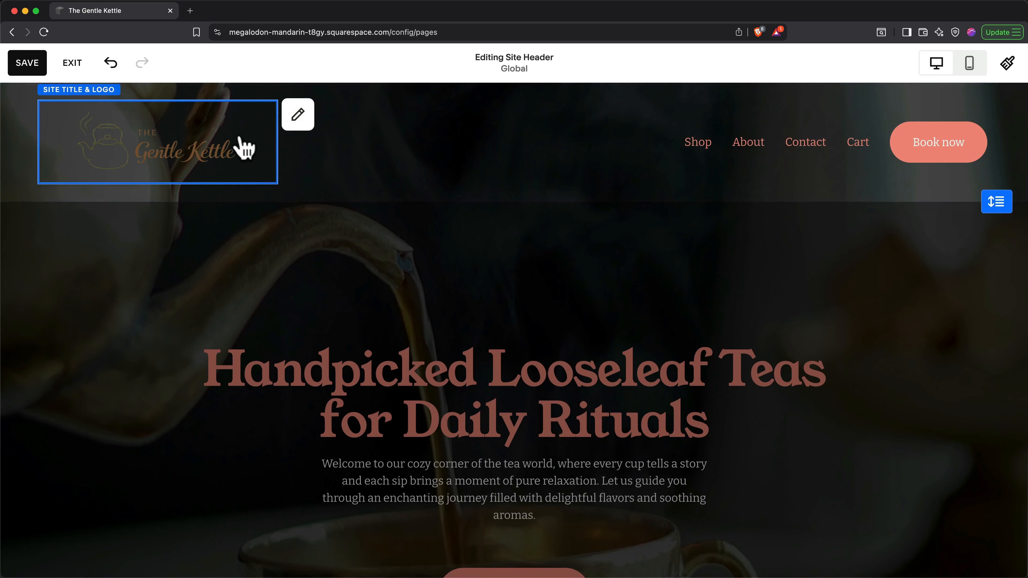
pyautogui.click(300, 120)
pyautogui.scroll(-3, 193, 287)
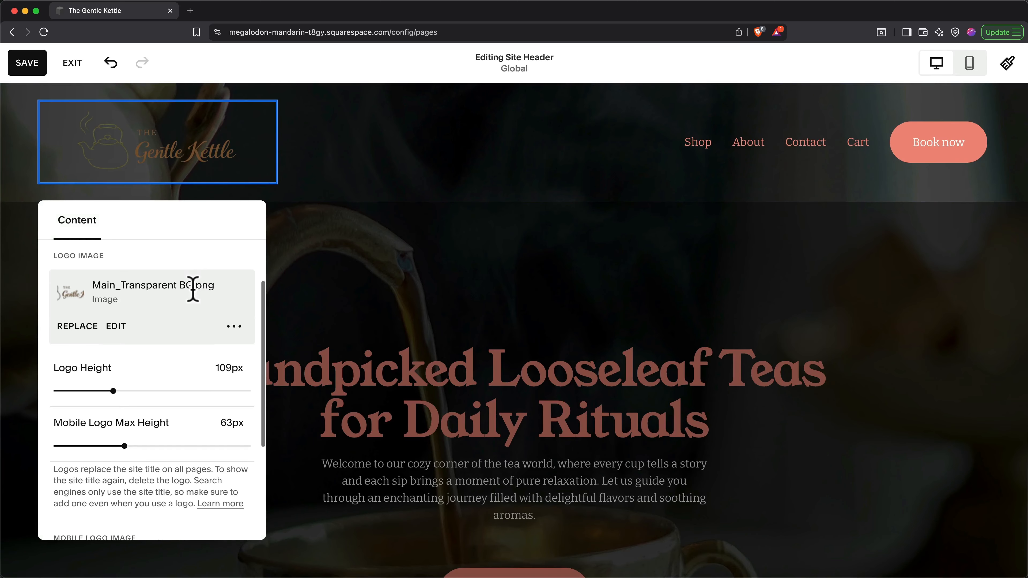
pyautogui.click(117, 327)
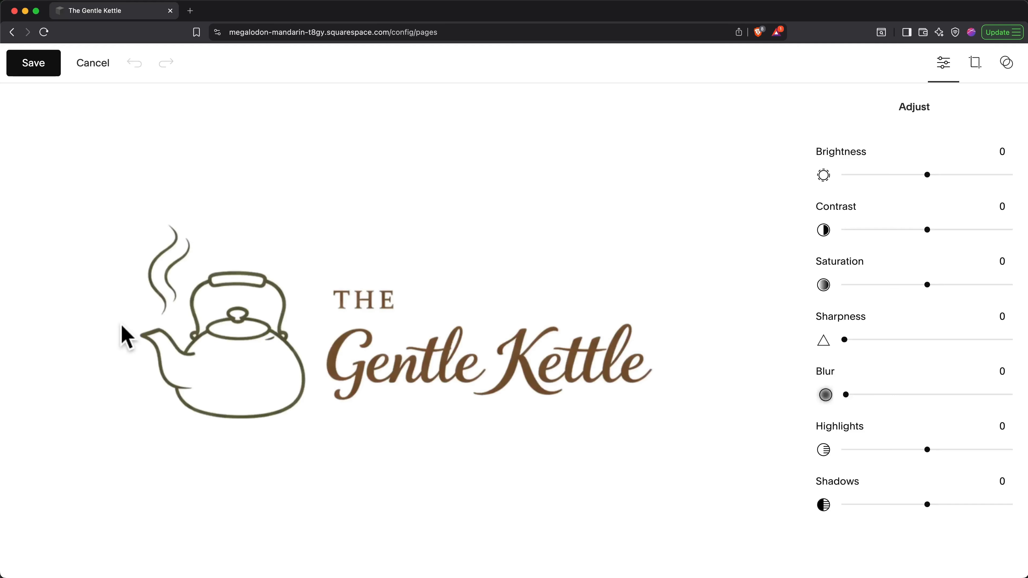
pyautogui.click(976, 62)
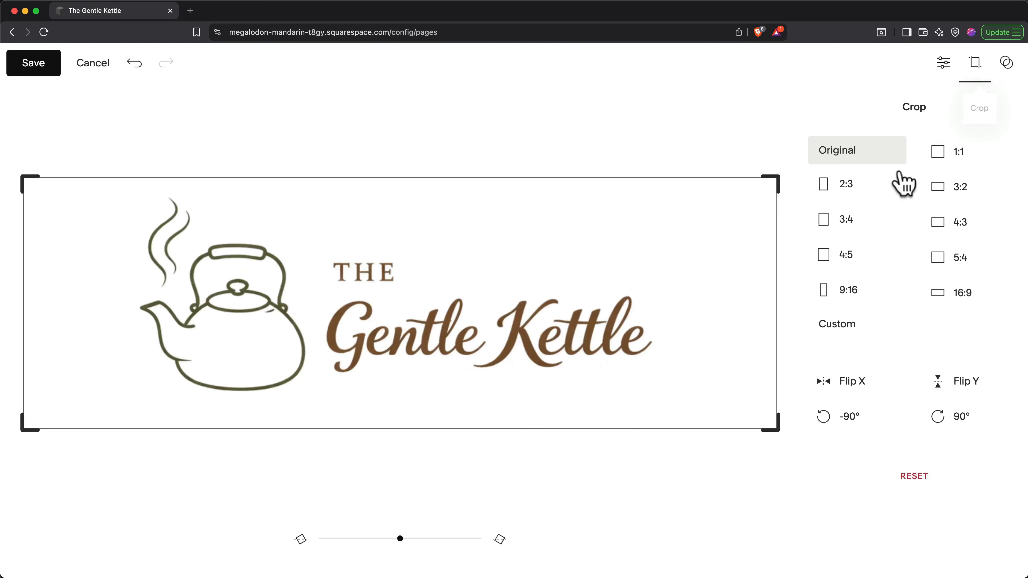
pyautogui.click(816, 336)
pyautogui.moveTo(416, 177)
pyautogui.mouseDown()
pyautogui.moveTo(416, 203)
pyautogui.moveTo(416, 193)
pyautogui.mouseUp()
pyautogui.moveTo(406, 423)
pyautogui.mouseDown()
pyautogui.moveTo(406, 396)
pyautogui.moveTo(406, 405)
pyautogui.mouseUp()
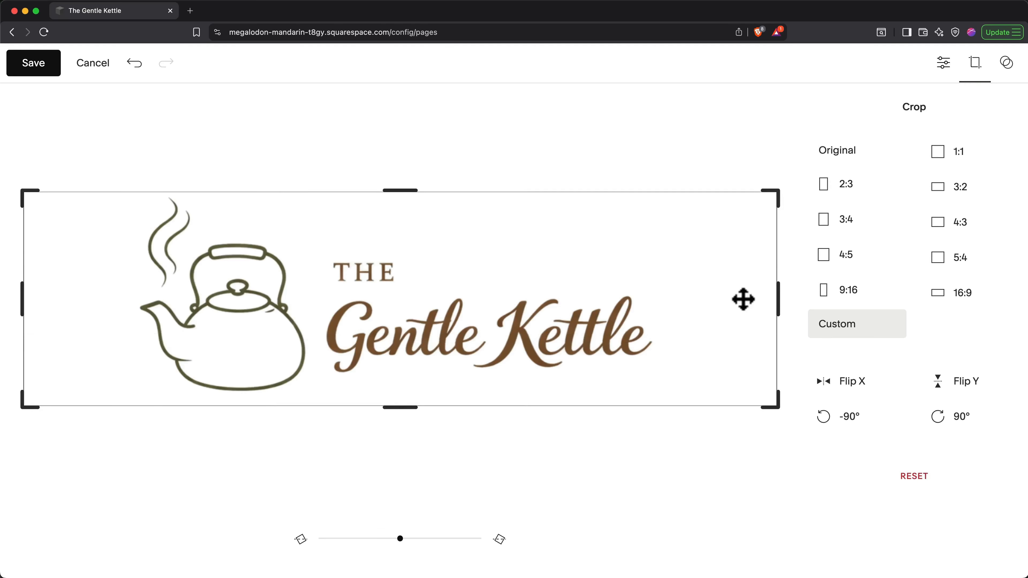
pyautogui.moveTo(778, 299); pyautogui.dragTo(665, 299)
pyautogui.moveTo(22, 310); pyautogui.dragTo(125, 308)
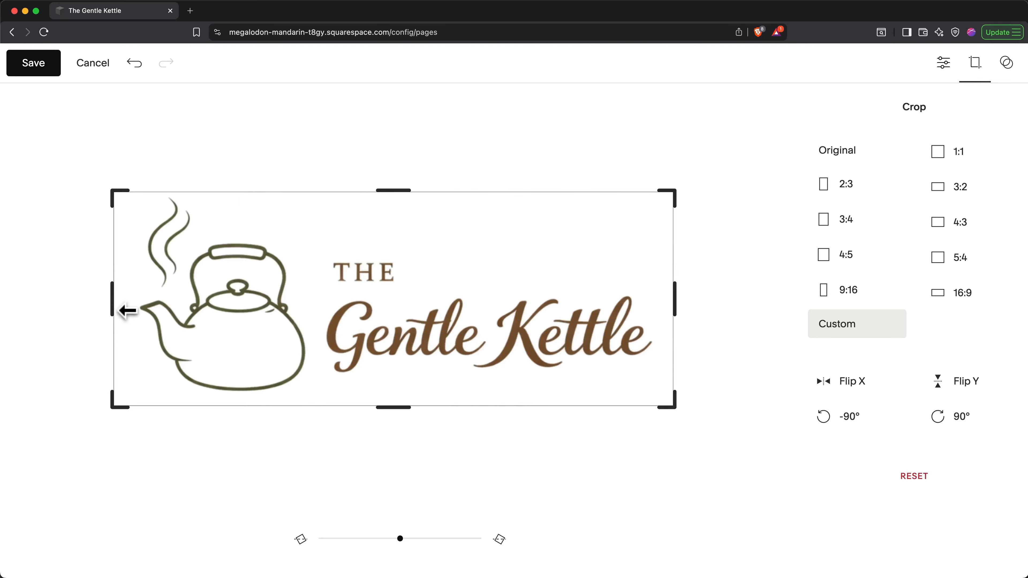
pyautogui.click(34, 67)
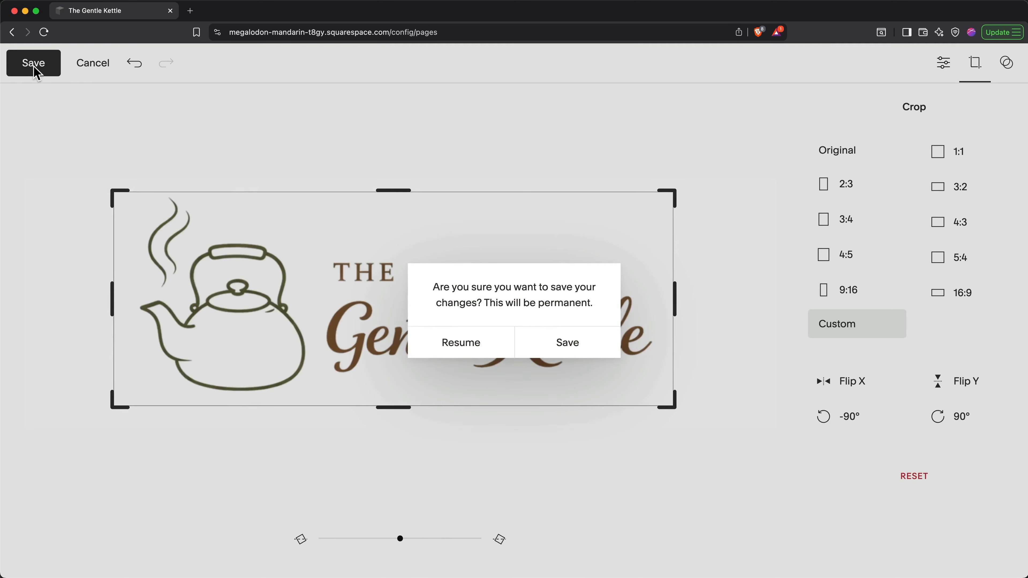
pyautogui.click(539, 347)
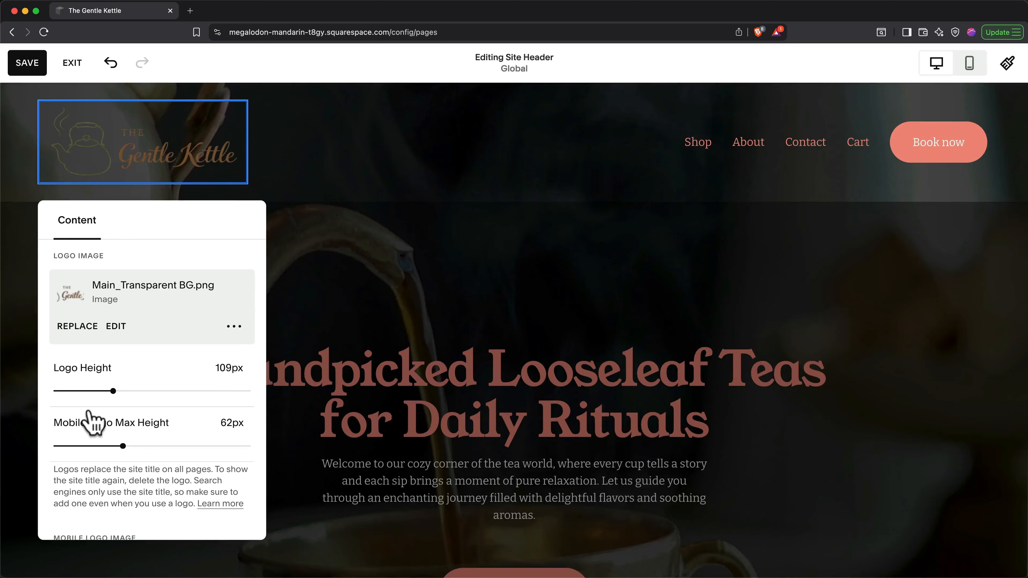
# Step: Set the desktop logo height in the site header to 100px
pyautogui.moveTo(114, 390); pyautogui.dragTo(106, 391)
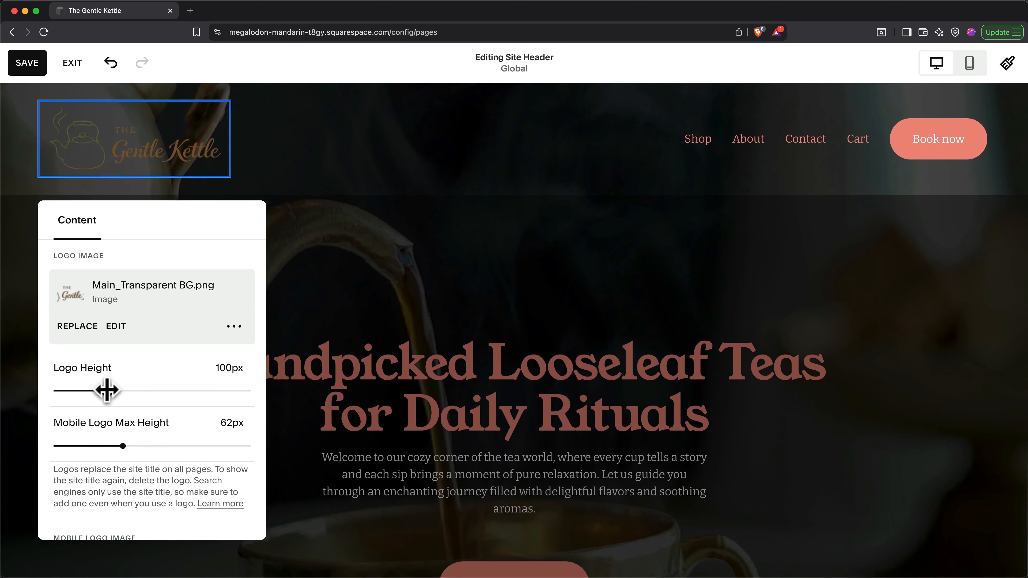
pyautogui.scroll(2, 108, 453)
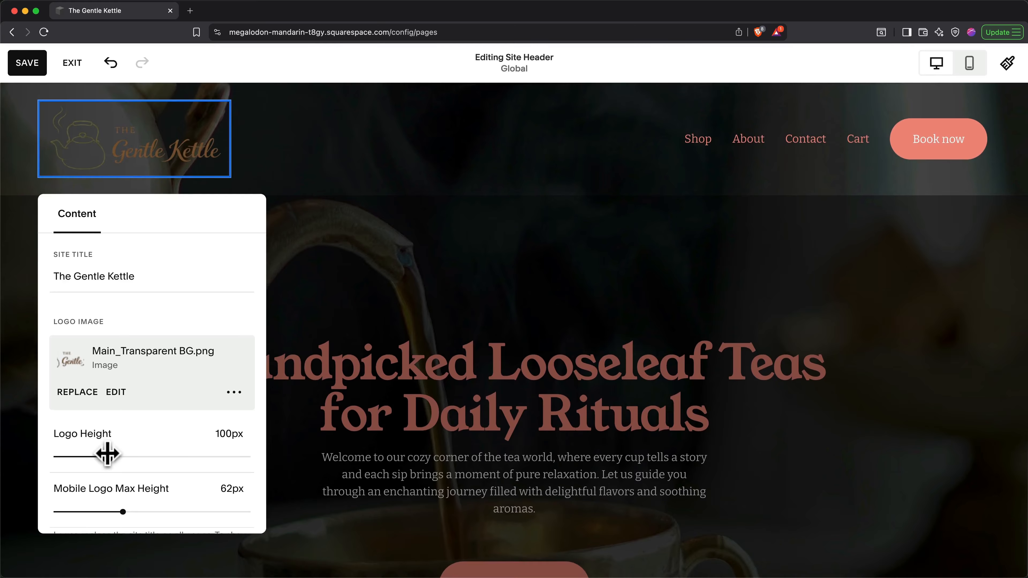
pyautogui.click(537, 166)
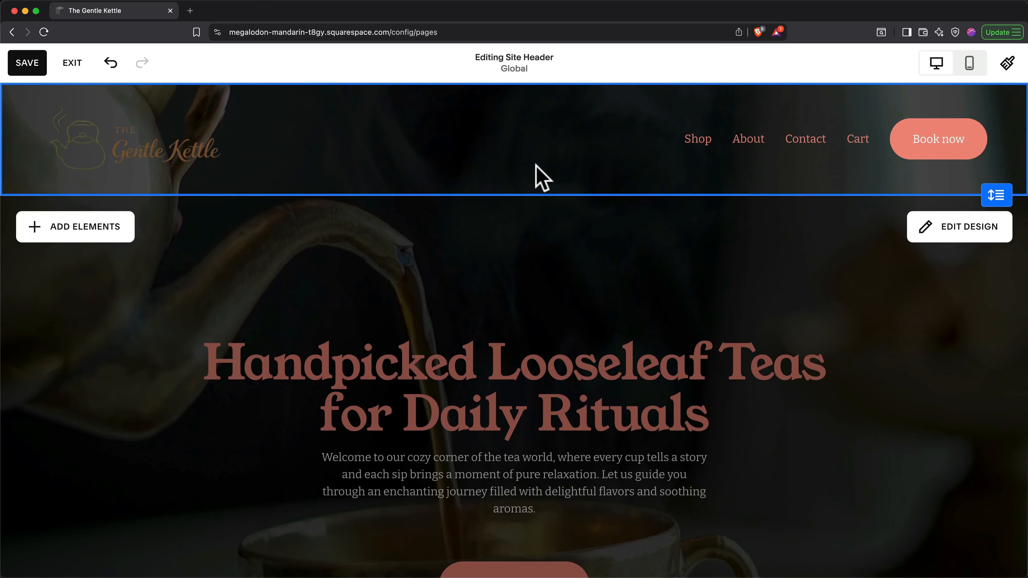
# Step: Change the header design to the layout with navigation links on the left, the logo centered and the button on the right
pyautogui.click(964, 226)
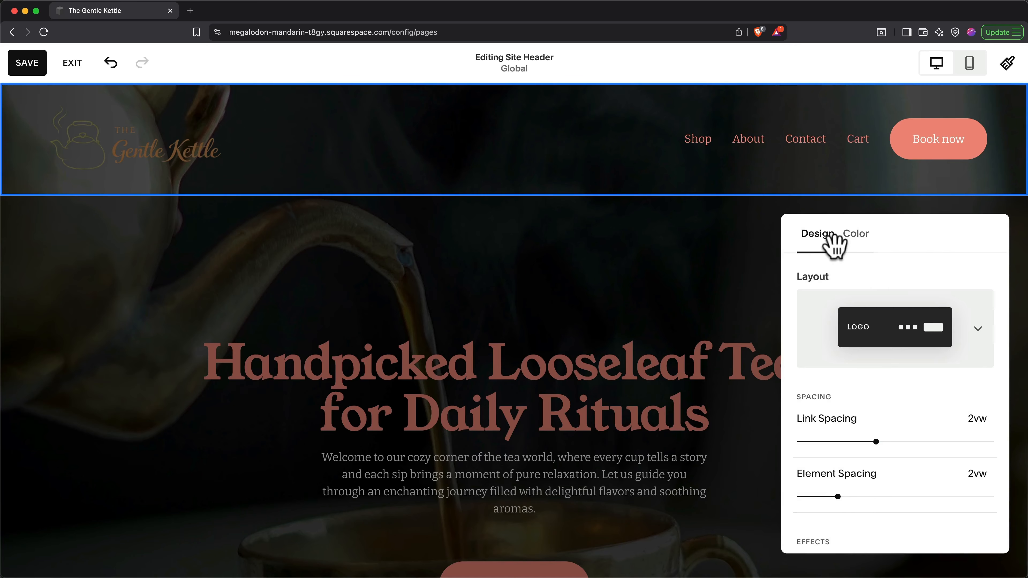
pyautogui.click(932, 336)
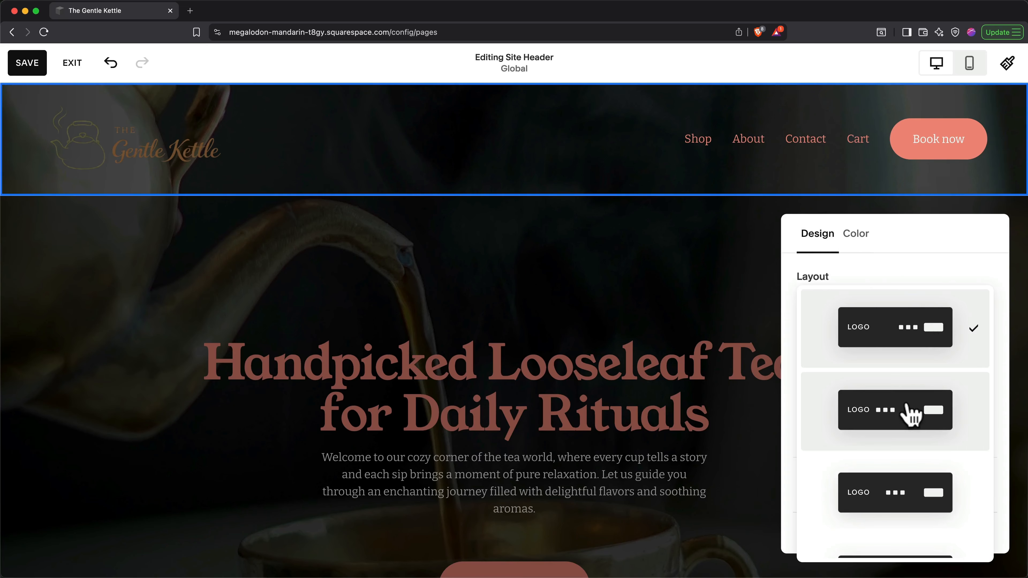
pyautogui.click(911, 416)
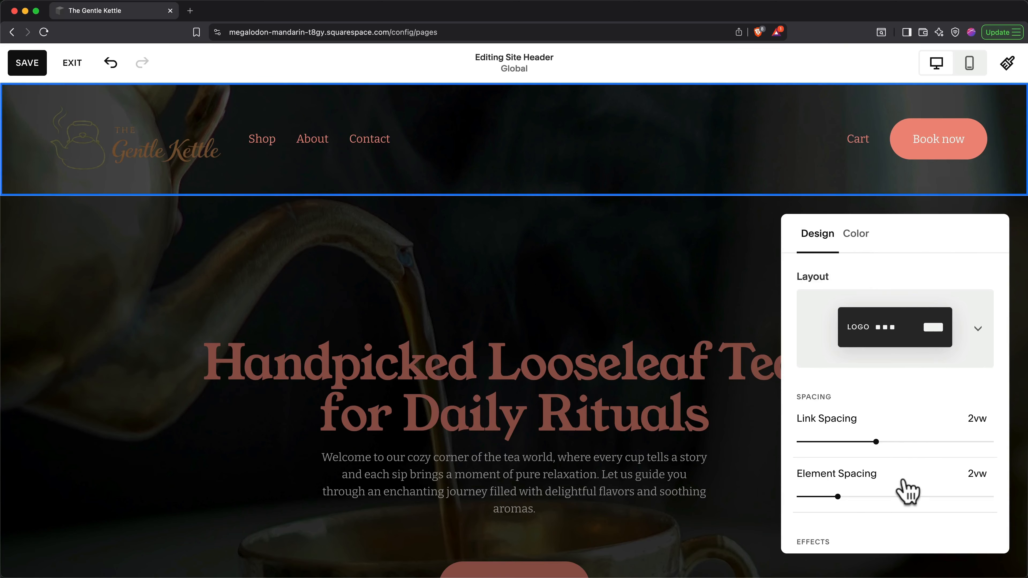
pyautogui.click(906, 342)
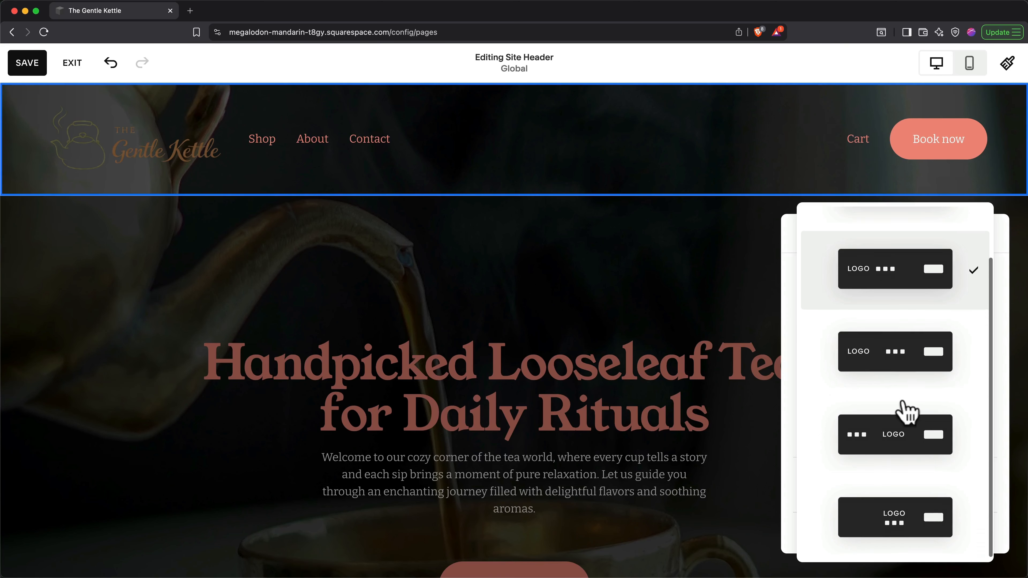
pyautogui.click(907, 436)
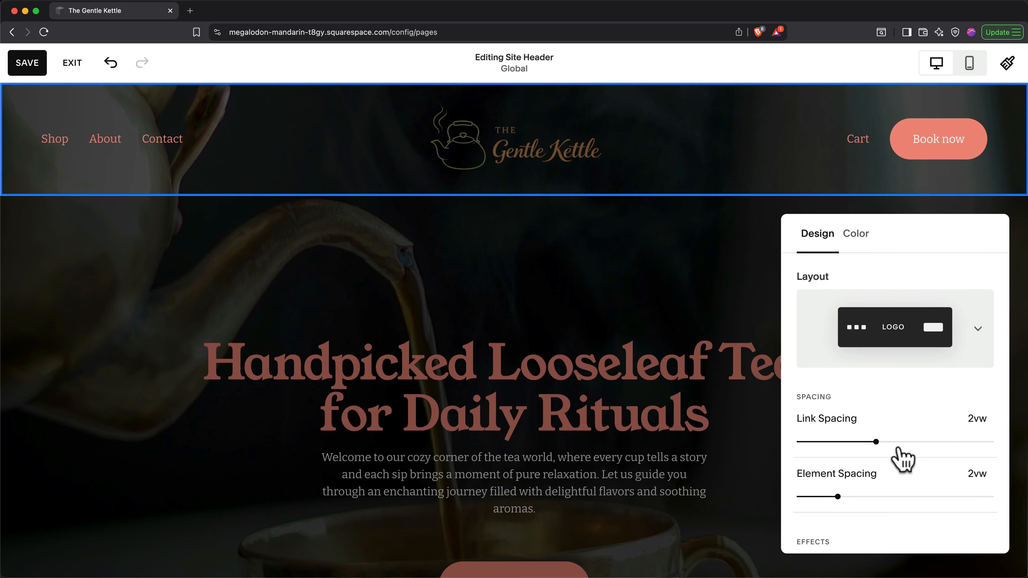
# Step: Reduce the header's link spacing to 1.8vw and its element spacing to 1.7vw
pyautogui.scroll(-5, 903, 460)
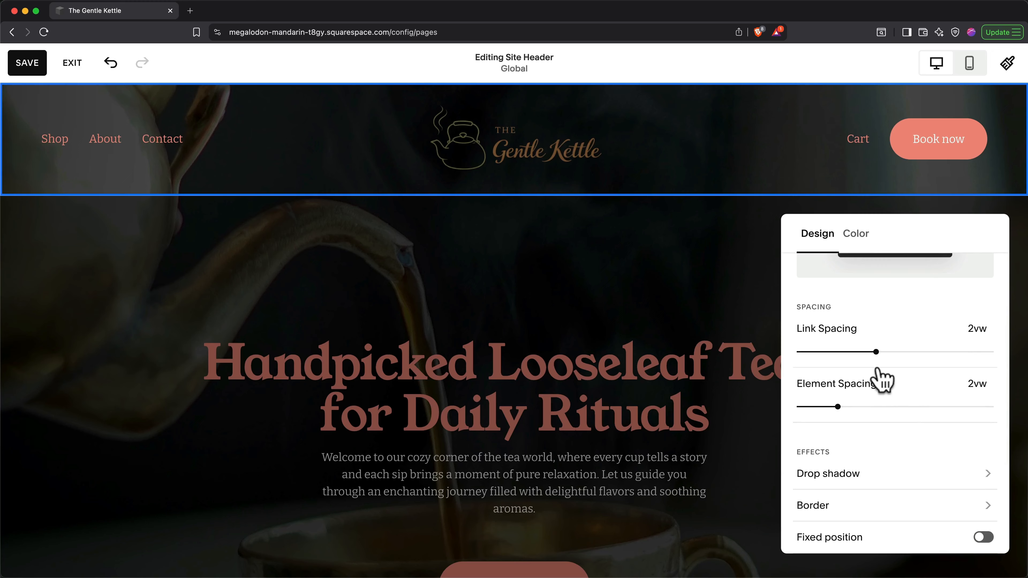
pyautogui.moveTo(876, 351)
pyautogui.mouseDown()
pyautogui.moveTo(914, 351)
pyautogui.moveTo(869, 352)
pyautogui.mouseUp()
pyautogui.moveTo(838, 407)
pyautogui.mouseDown()
pyautogui.moveTo(866, 406)
pyautogui.moveTo(830, 405)
pyautogui.mouseUp()
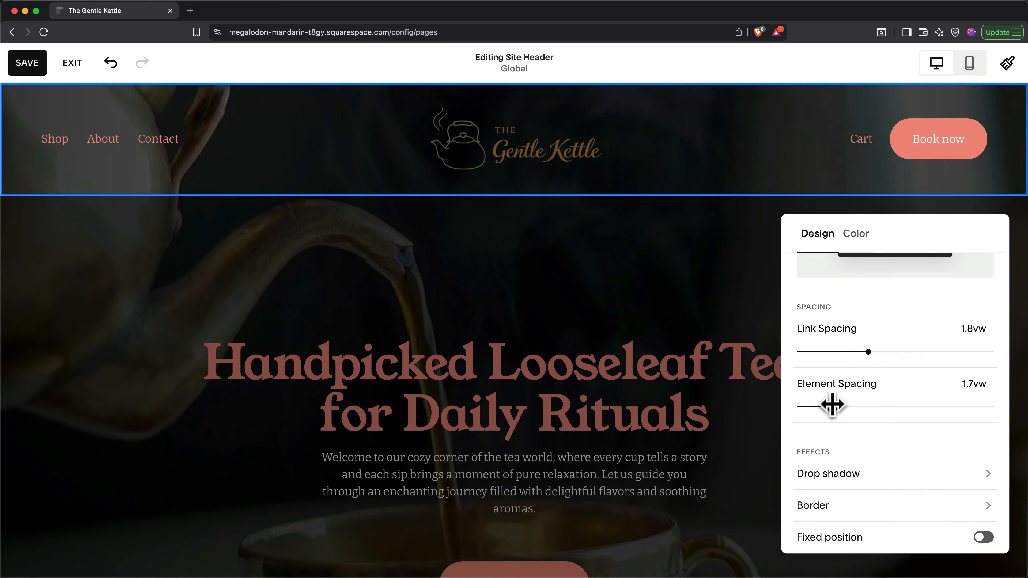
# Step: Set the header height to 0.8vw and enable its fixed position
pyautogui.scroll(-3, 832, 405)
pyautogui.scroll(-2, 832, 405)
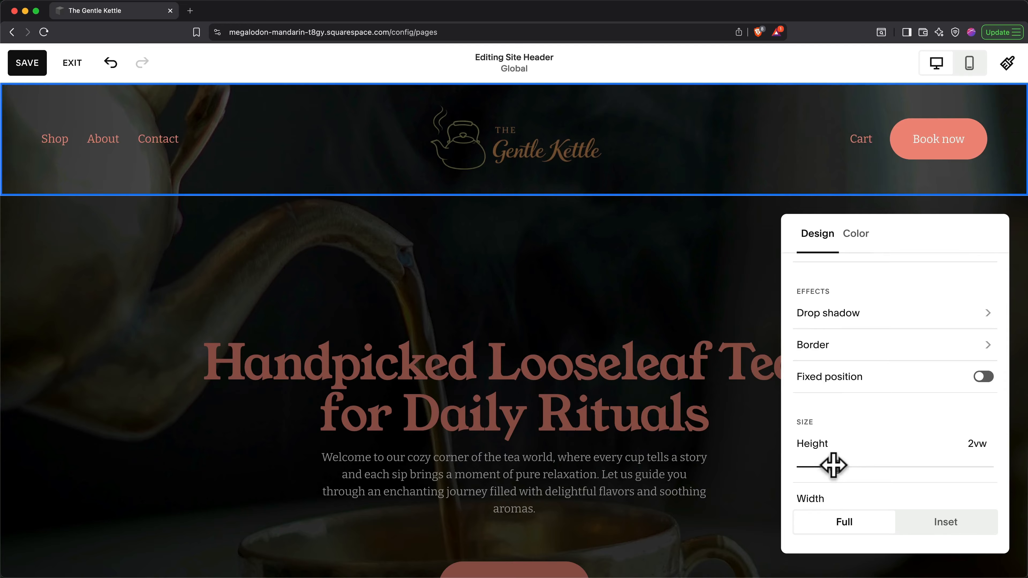
pyautogui.moveTo(834, 467)
pyautogui.mouseDown()
pyautogui.moveTo(854, 466)
pyautogui.moveTo(810, 461)
pyautogui.moveTo(814, 468)
pyautogui.mouseUp()
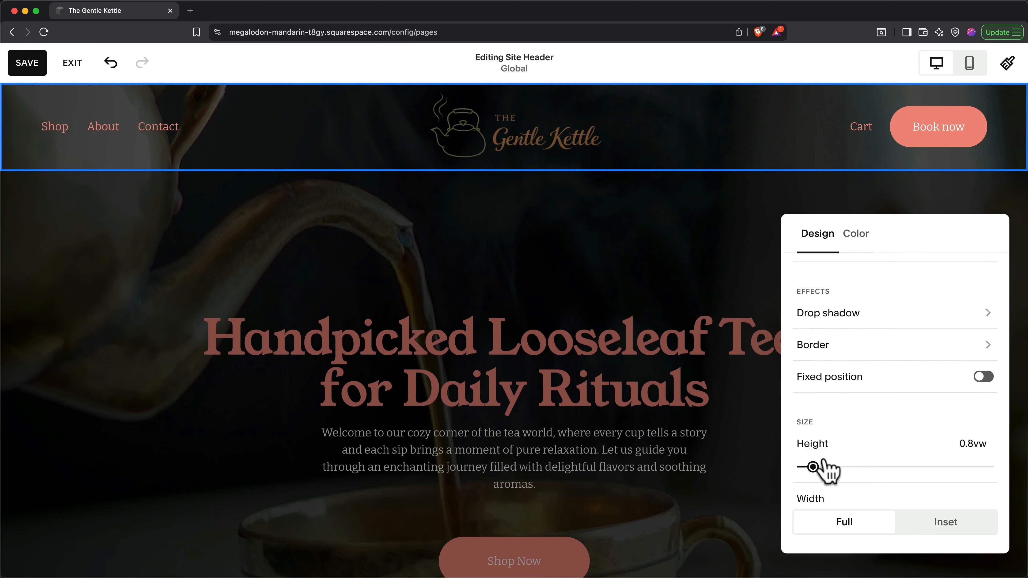
pyautogui.click(984, 377)
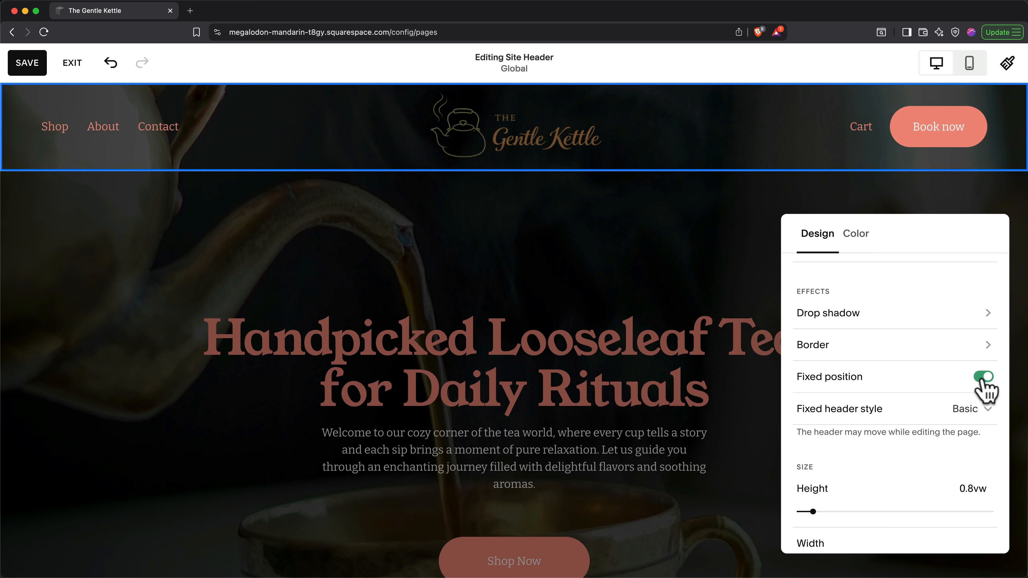
# Step: Try the Solid and Gradient color styles on the header and return it to Adaptive
pyautogui.click(857, 237)
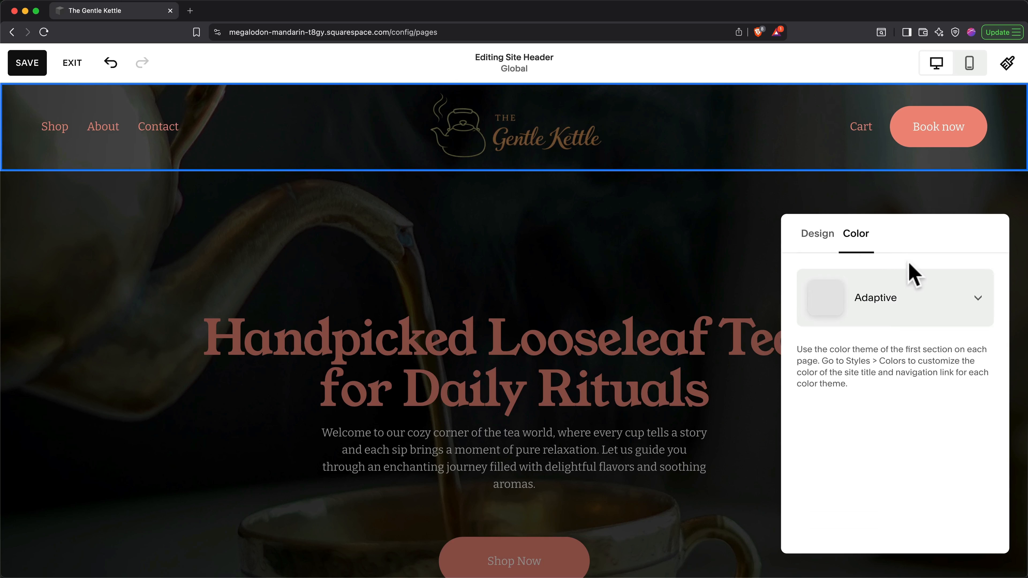
pyautogui.click(922, 298)
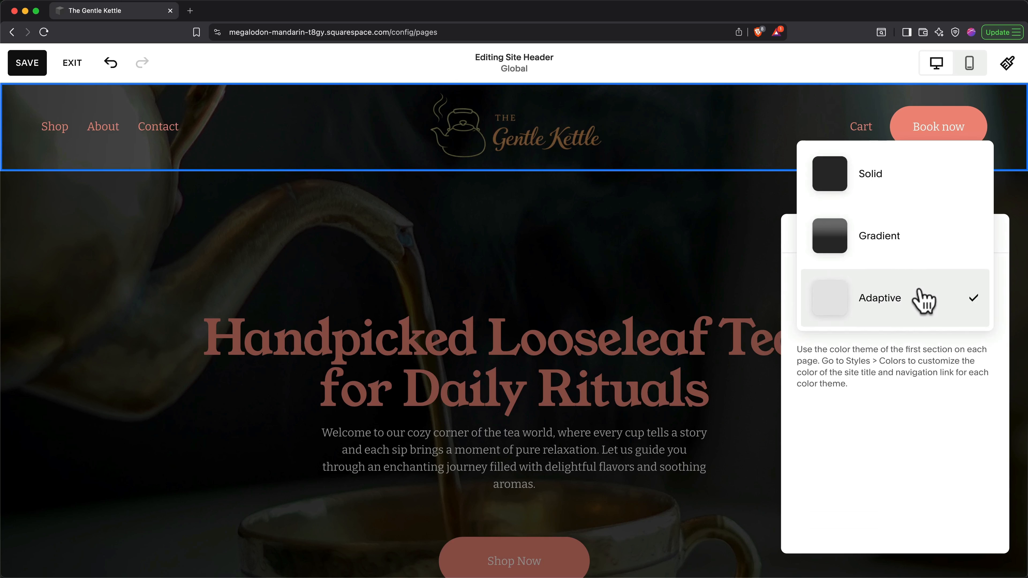
pyautogui.click(895, 179)
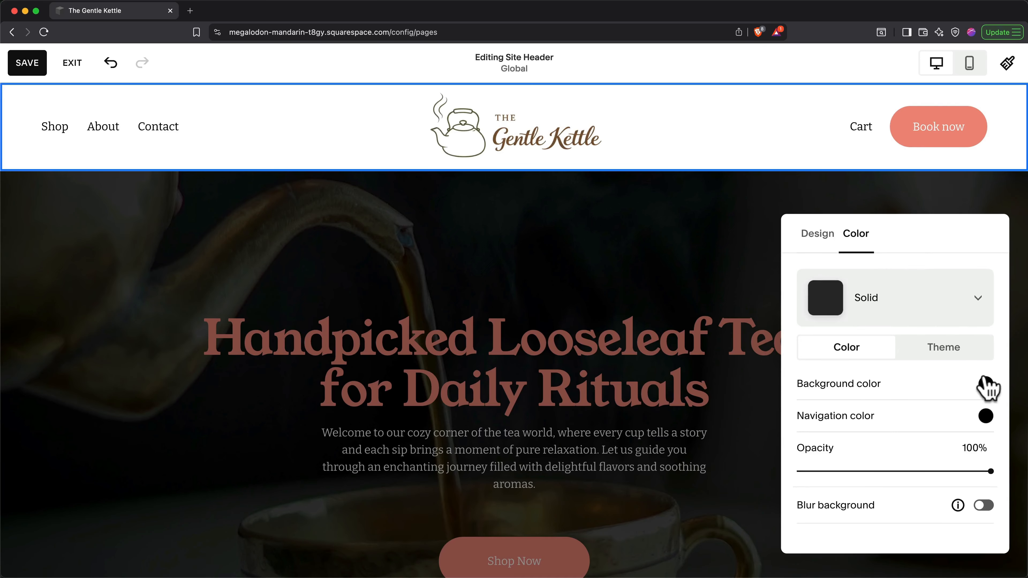
pyautogui.click(916, 311)
pyautogui.click(878, 363)
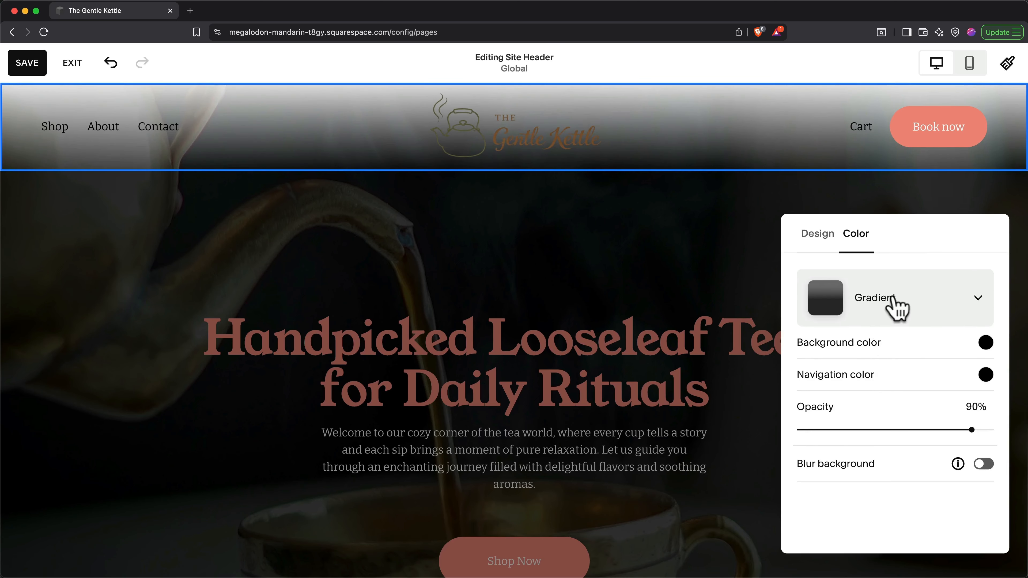
pyautogui.click(899, 307)
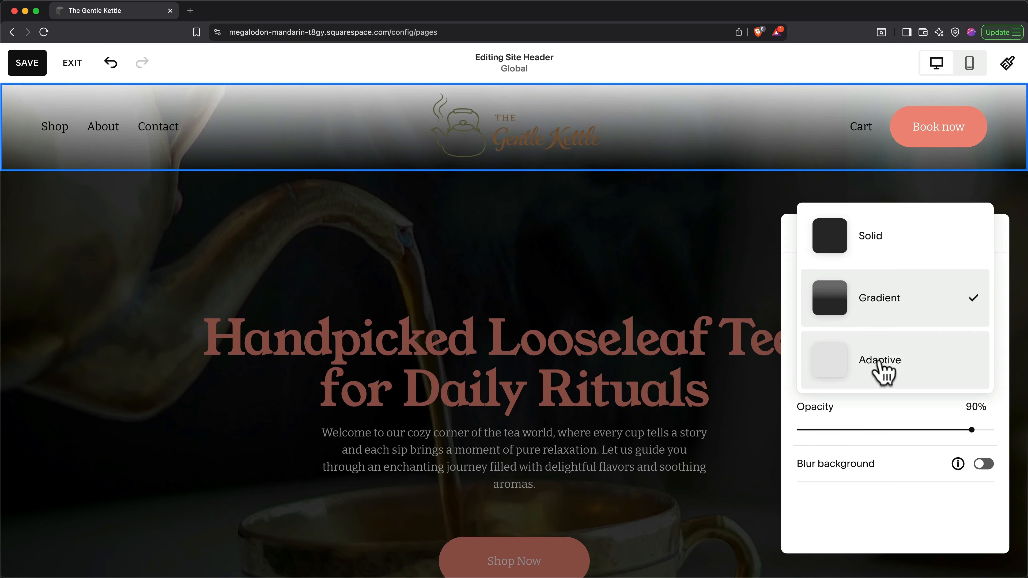
pyautogui.click(884, 371)
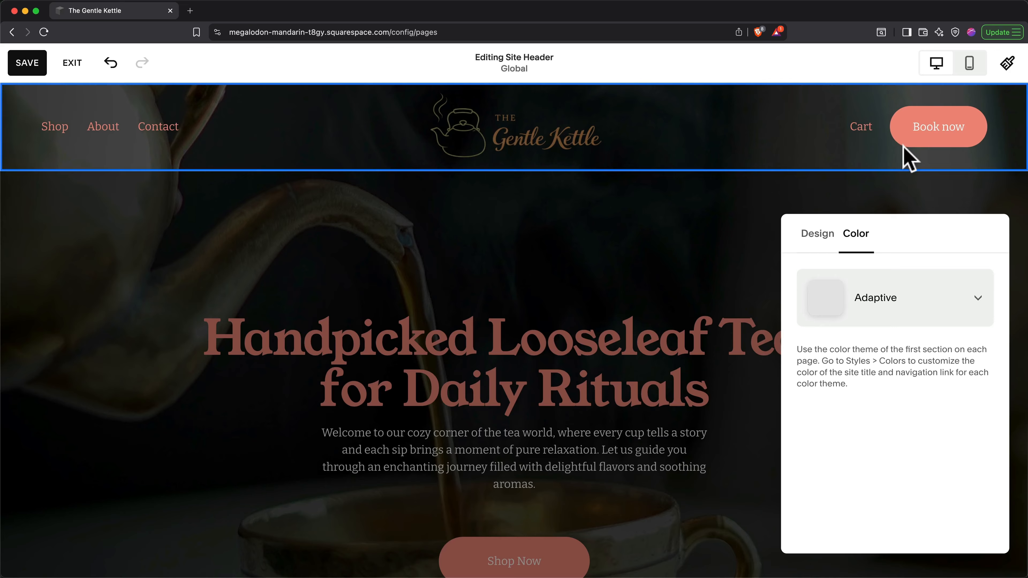
# Step: Change the header button's text to "Shop Now"
pyautogui.click(908, 159)
pyautogui.click(917, 142)
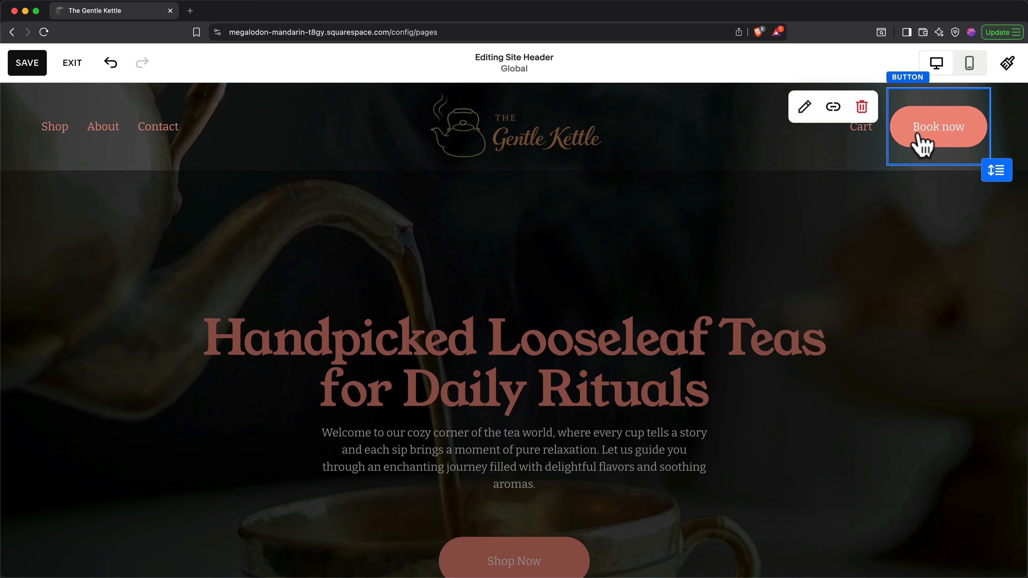
pyautogui.click(806, 108)
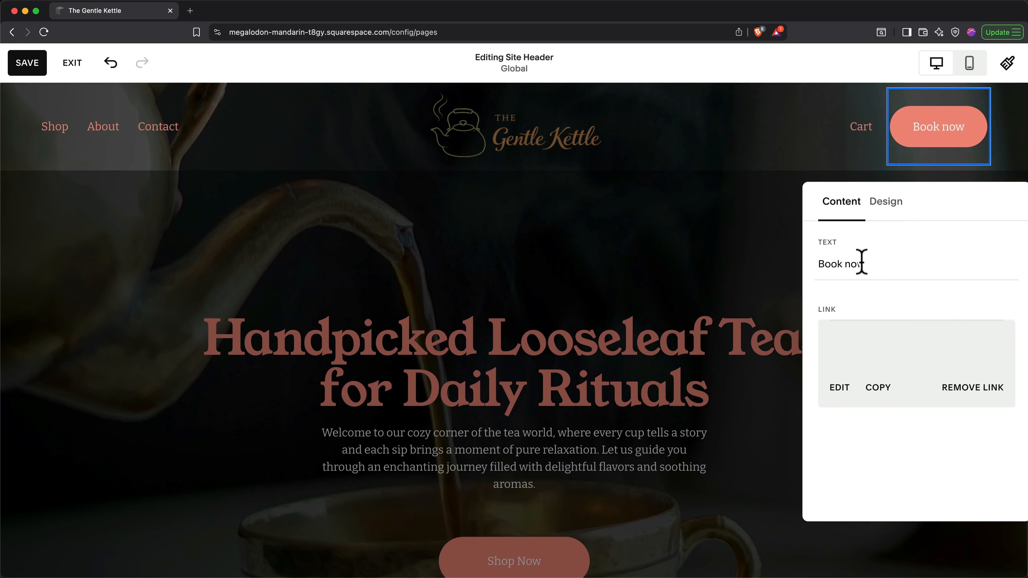
pyautogui.moveTo(866, 263); pyautogui.dragTo(820, 271)
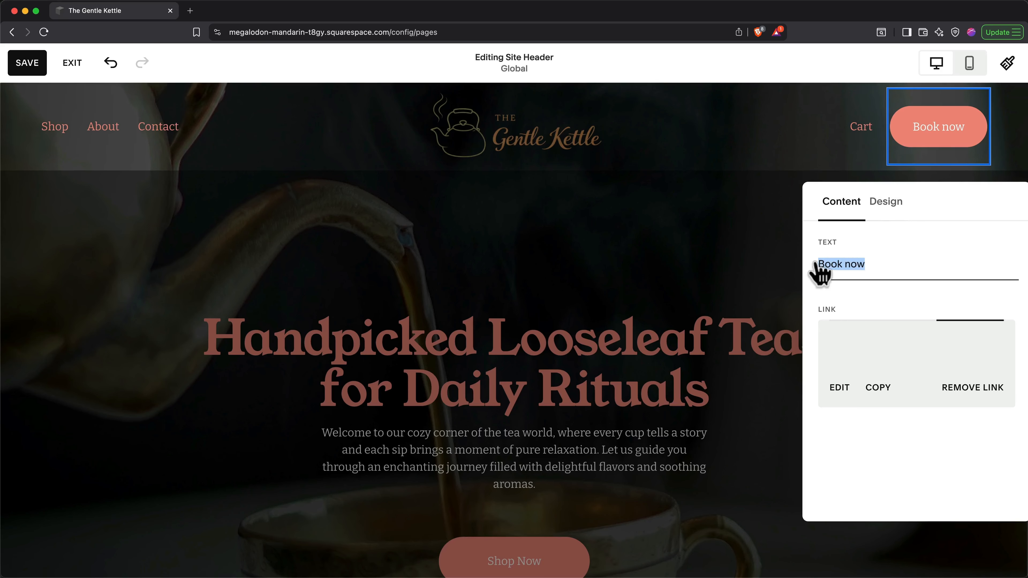
pyautogui.write('Shop')
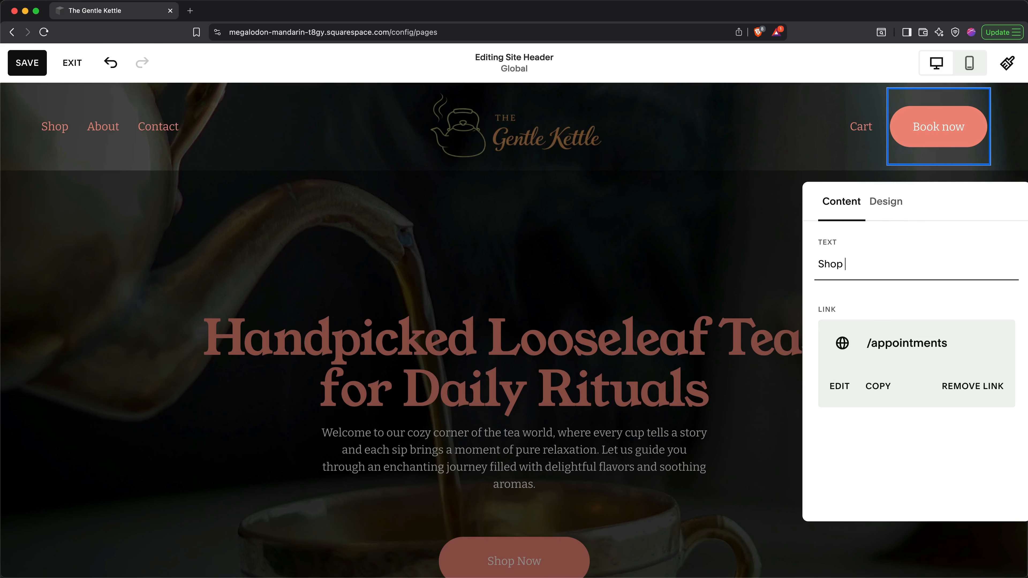
pyautogui.write(' Now')
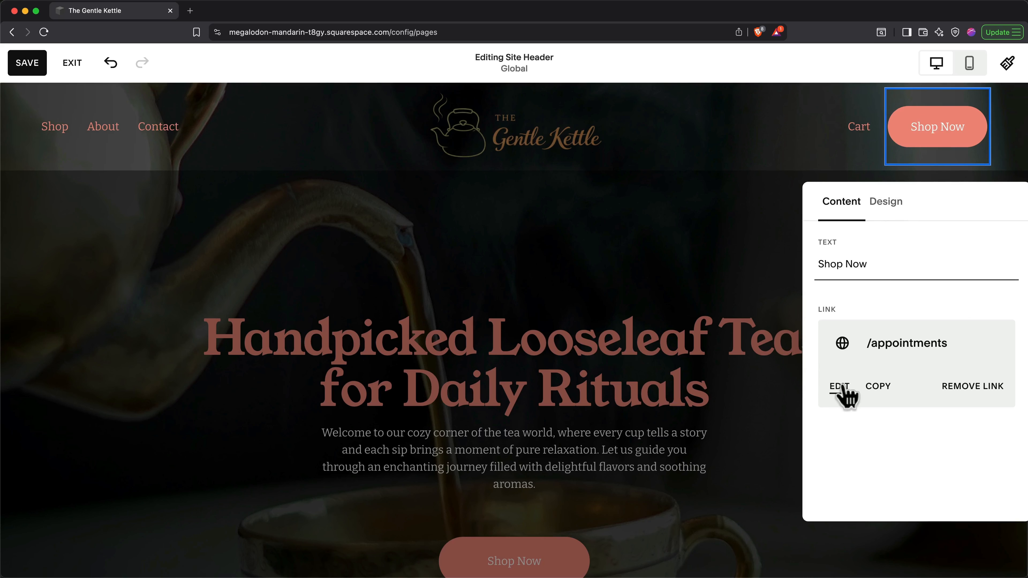
# Step: Replace the header button's link with the Shop page (/shop)
pyautogui.click(841, 388)
pyautogui.click(755, 363)
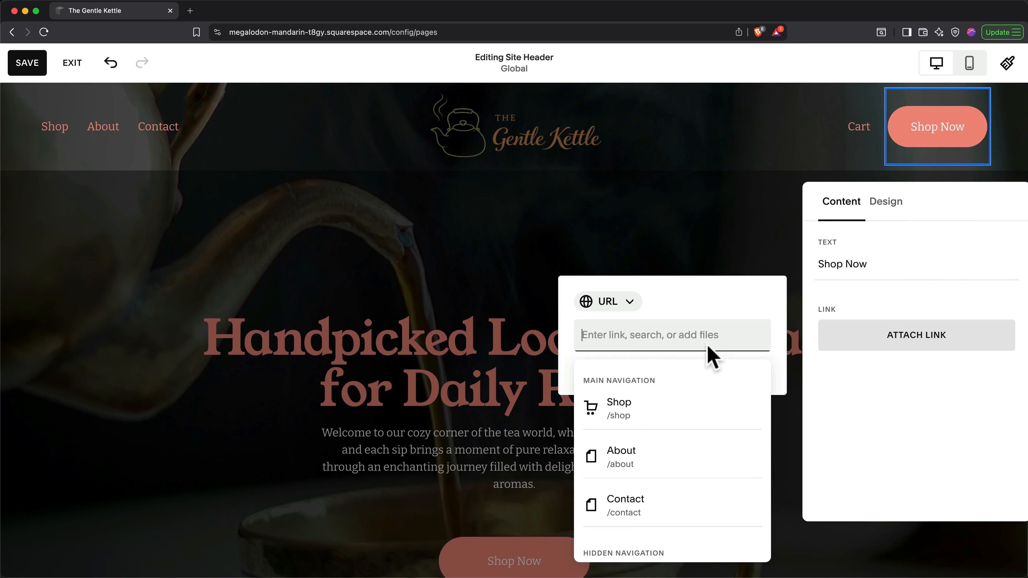
pyautogui.click(666, 400)
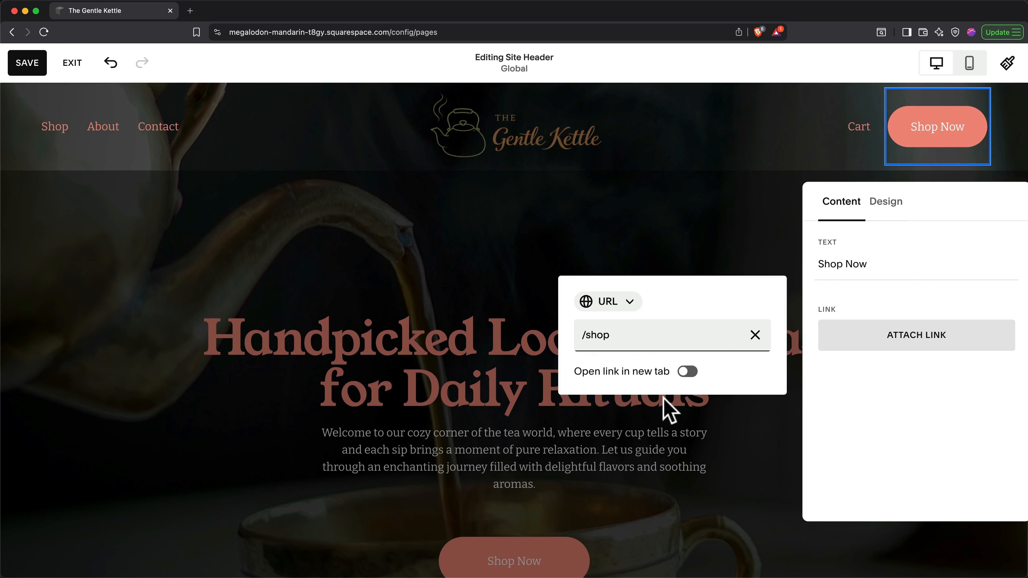
pyautogui.click(686, 155)
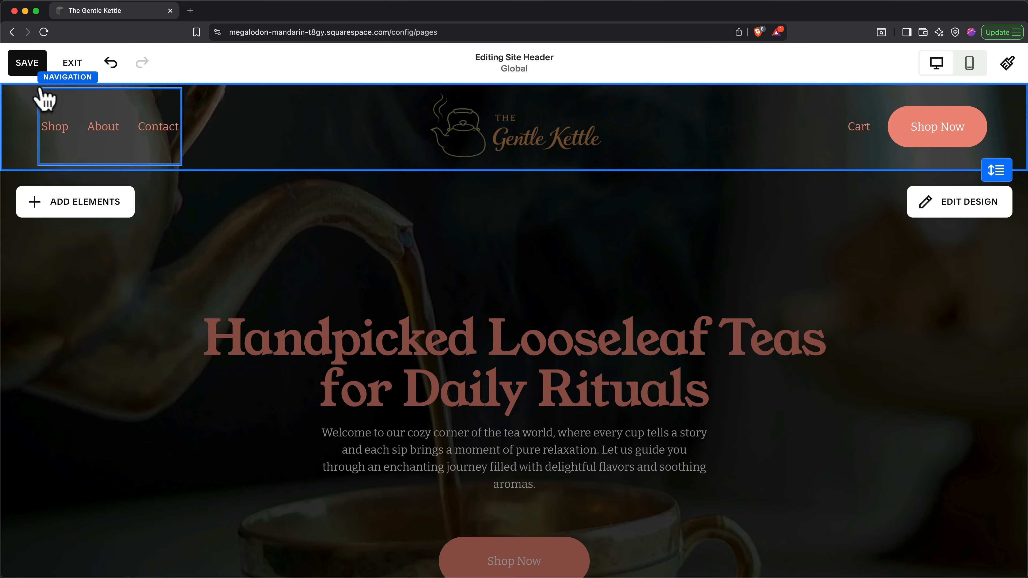
# Step: Save and exit the header edits, and move the About page above Shop in the main navigation
pyautogui.click(29, 65)
pyautogui.click(72, 65)
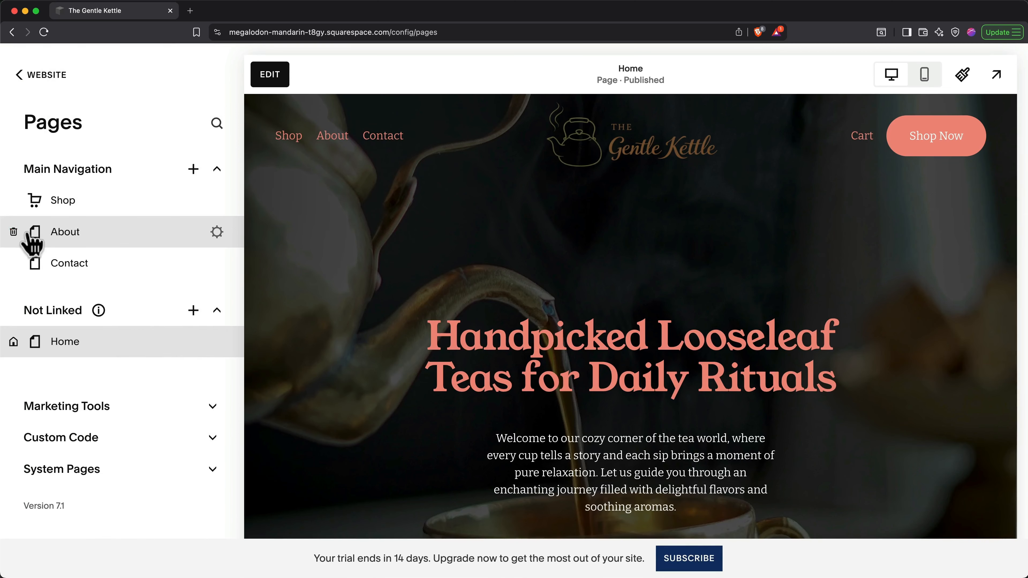
pyautogui.moveTo(33, 243); pyautogui.dragTo(33, 212)
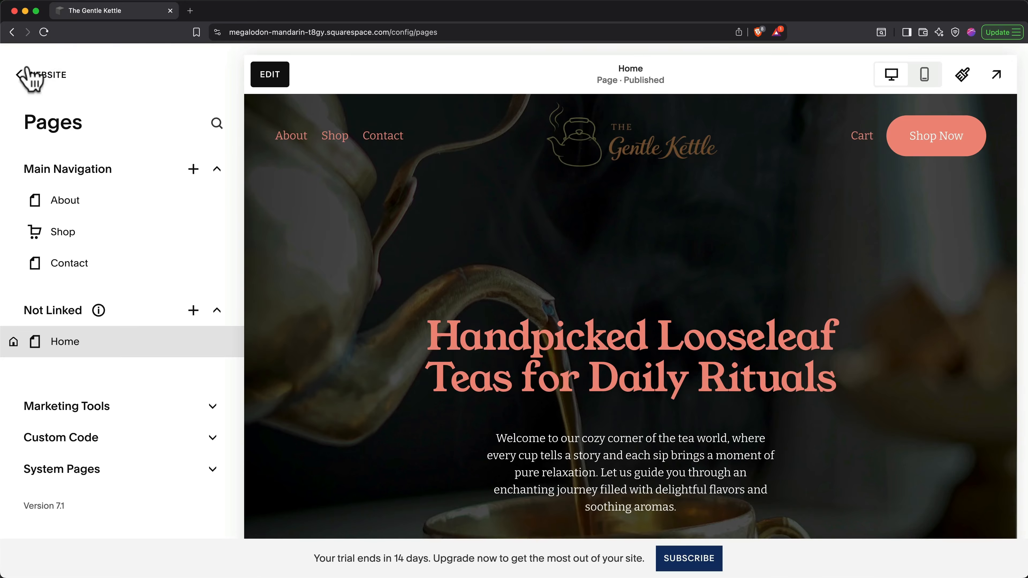
# Step: Upload 2.png as the site's default favicon in the website settings, save it, and reload the site editor
pyautogui.click(27, 76)
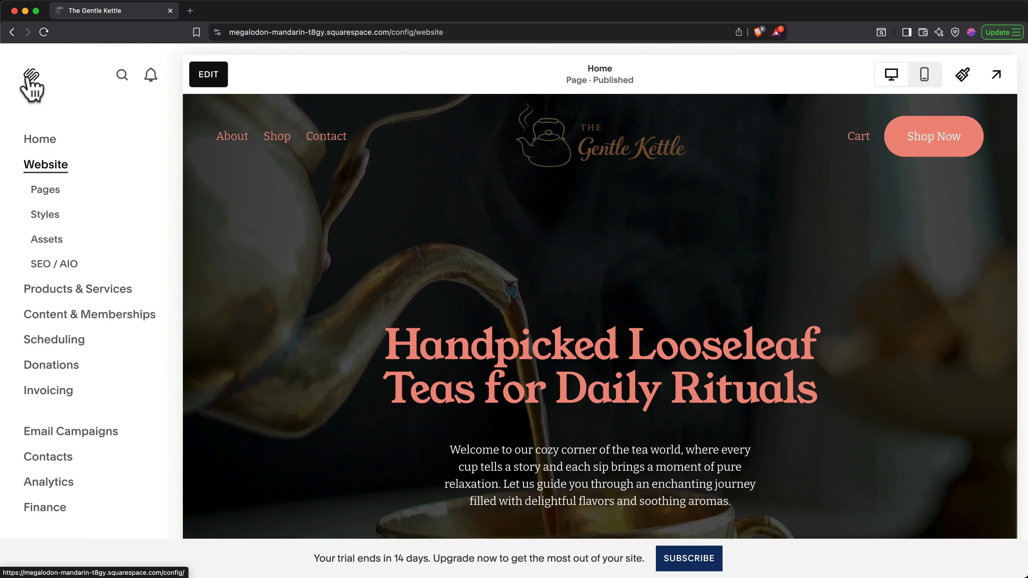
pyautogui.scroll(-3, 85, 284)
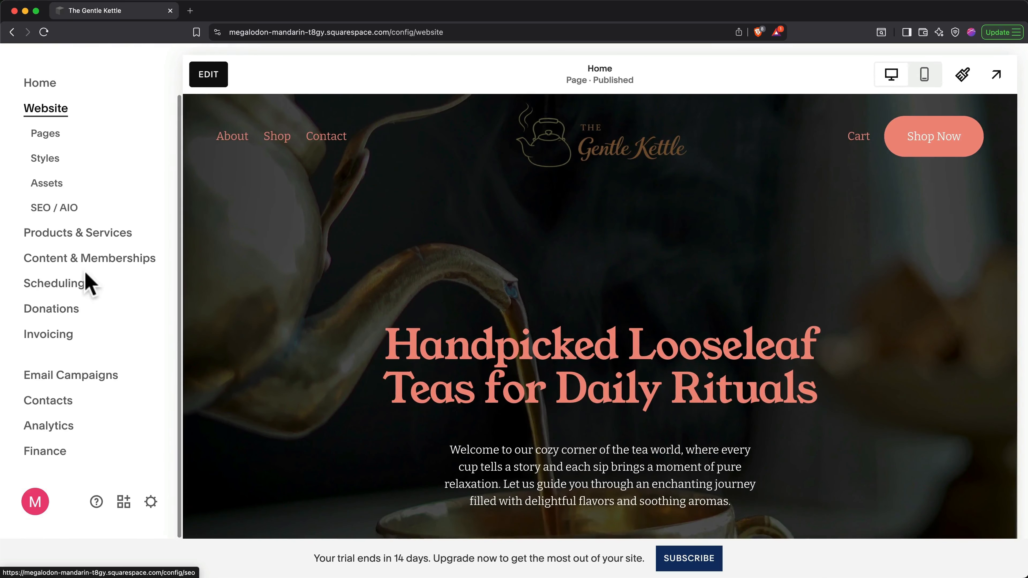
pyautogui.click(152, 502)
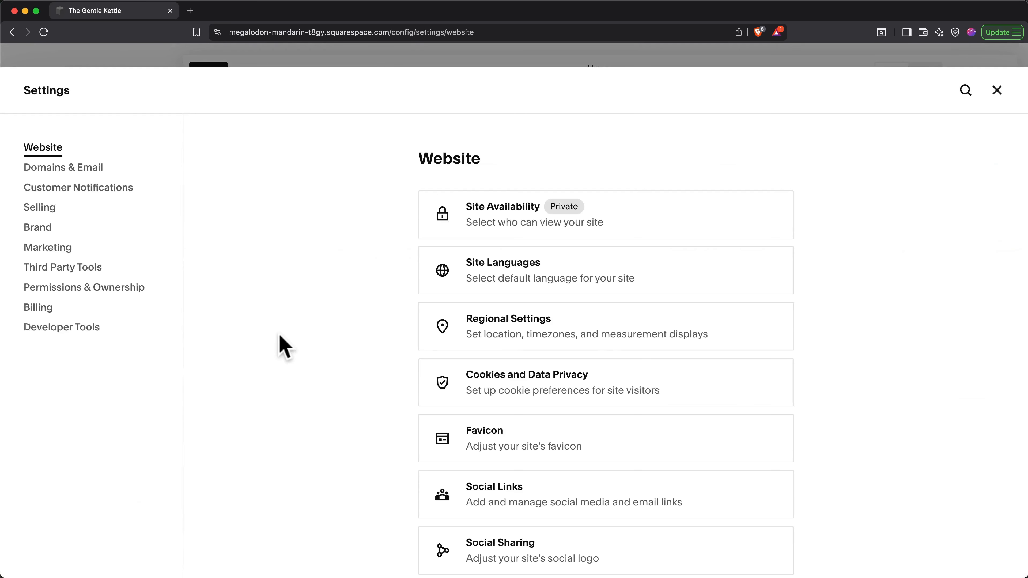
pyautogui.click(453, 444)
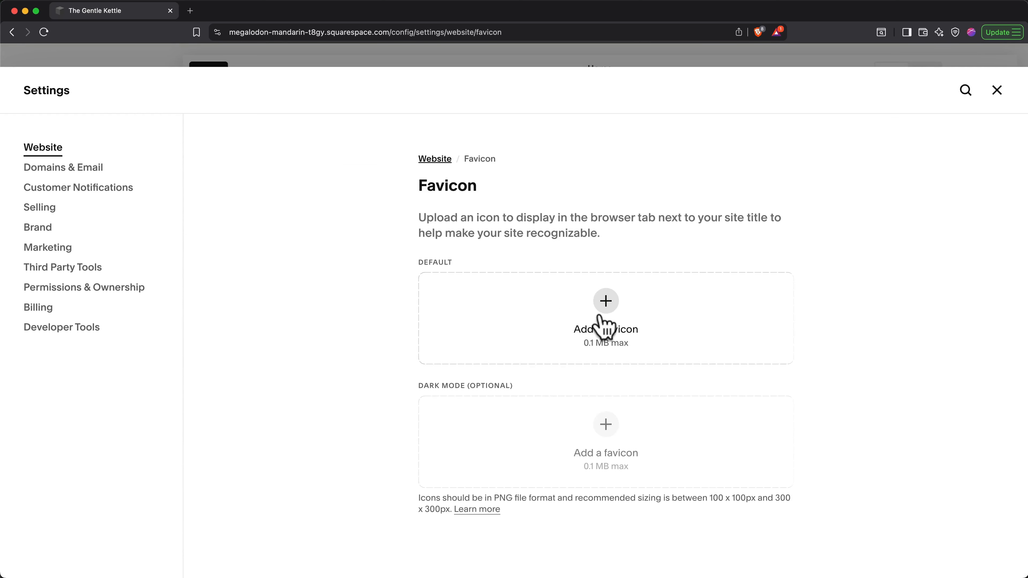
pyautogui.click(606, 308)
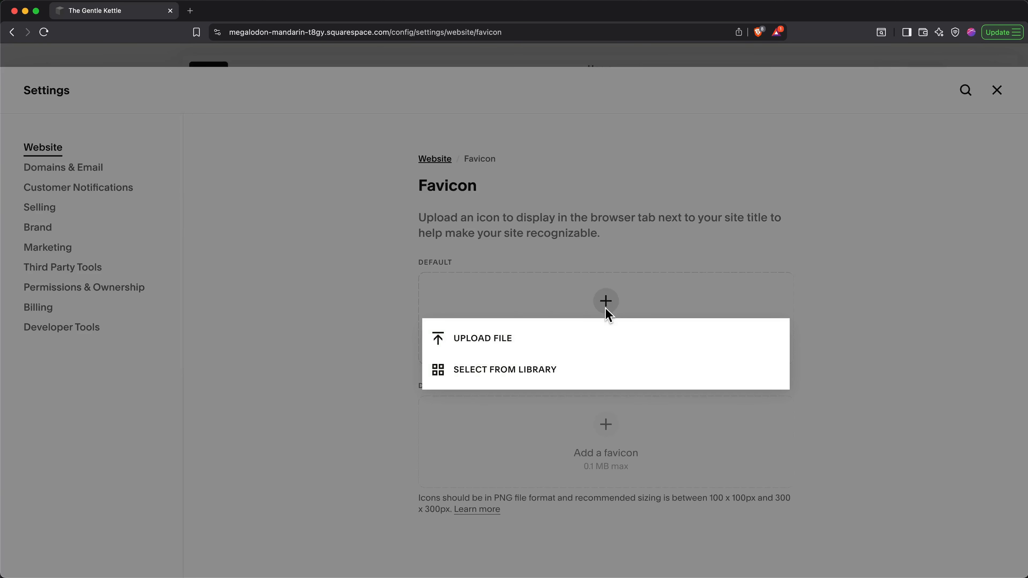
pyautogui.click(478, 337)
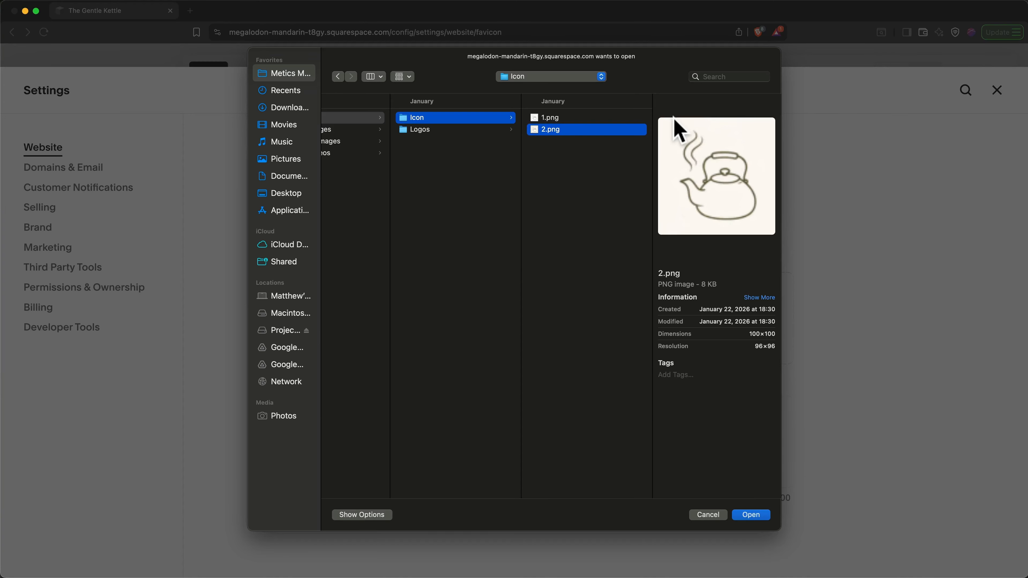
pyautogui.press('Return')
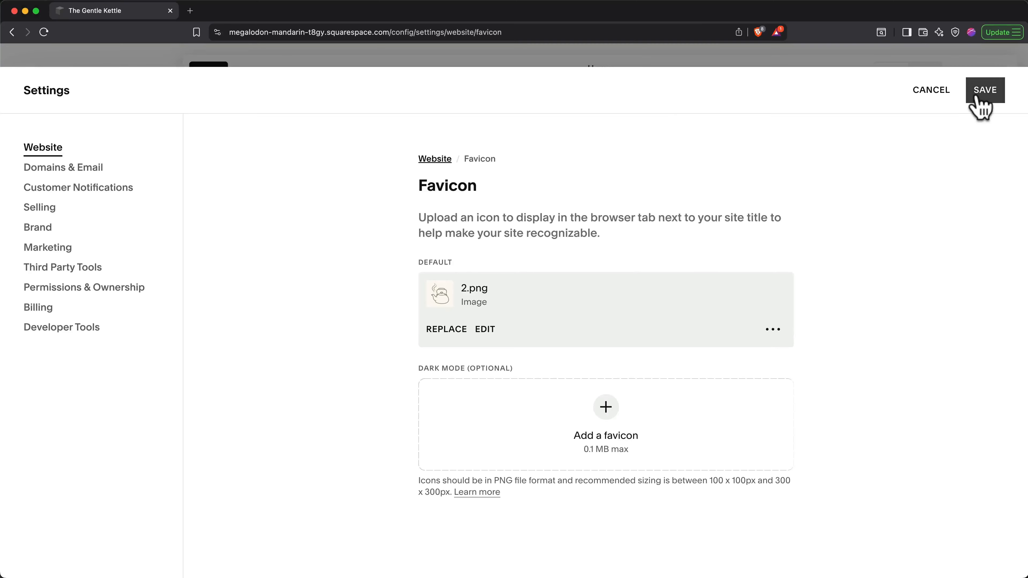
pyautogui.click(979, 97)
pyautogui.click(997, 94)
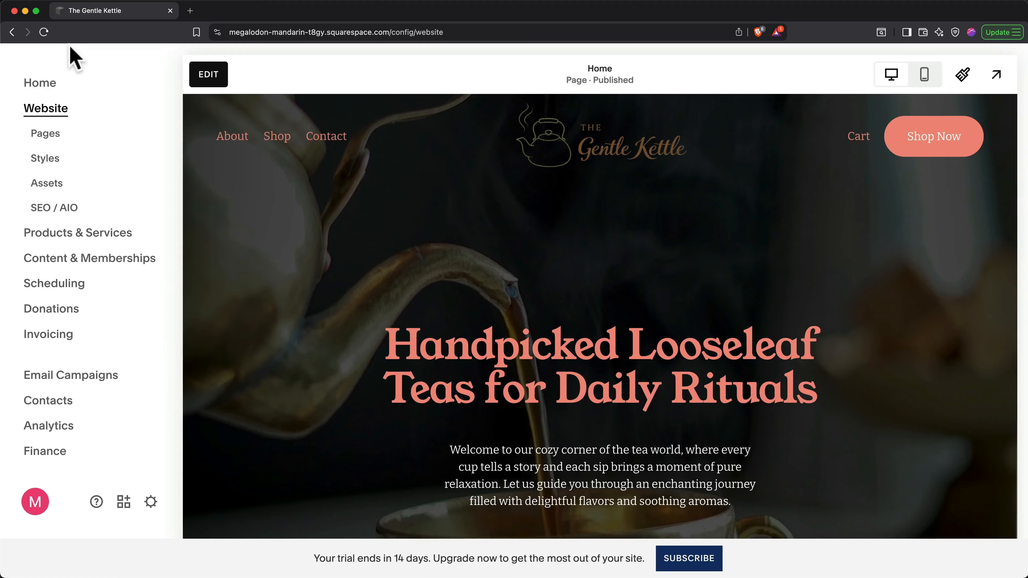
pyautogui.click(44, 33)
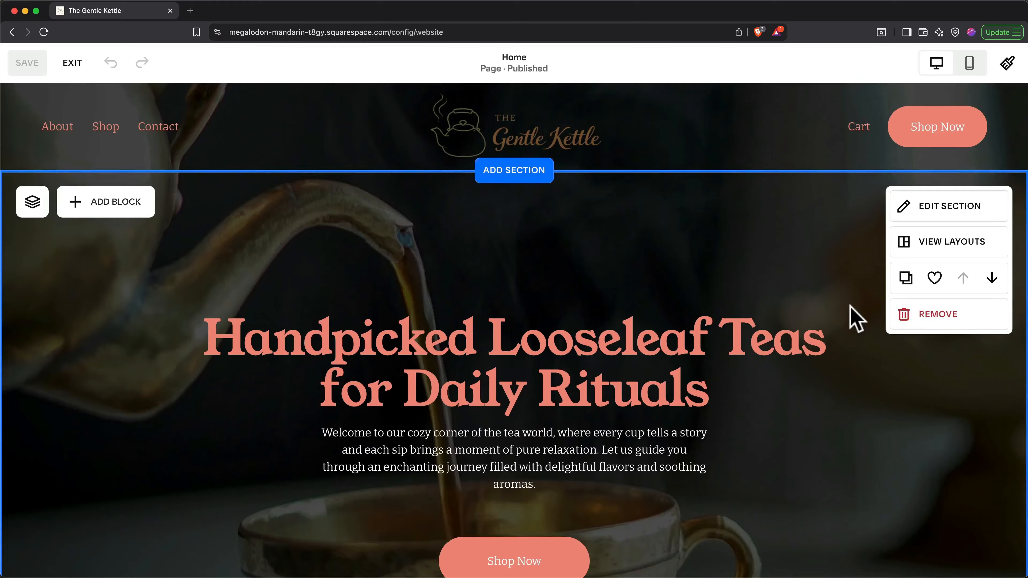
# Step: Open the site footer for editing and replace the placeholder address under Location with the business's street address, city, state and ZIP code
pyautogui.scroll(-20, 850, 307)
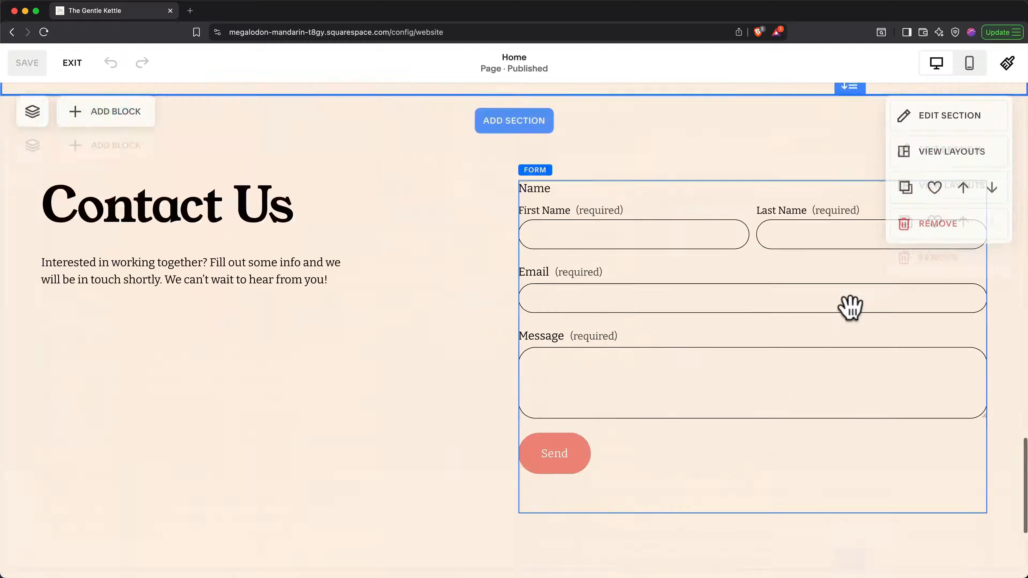
pyautogui.moveTo(608, 471)
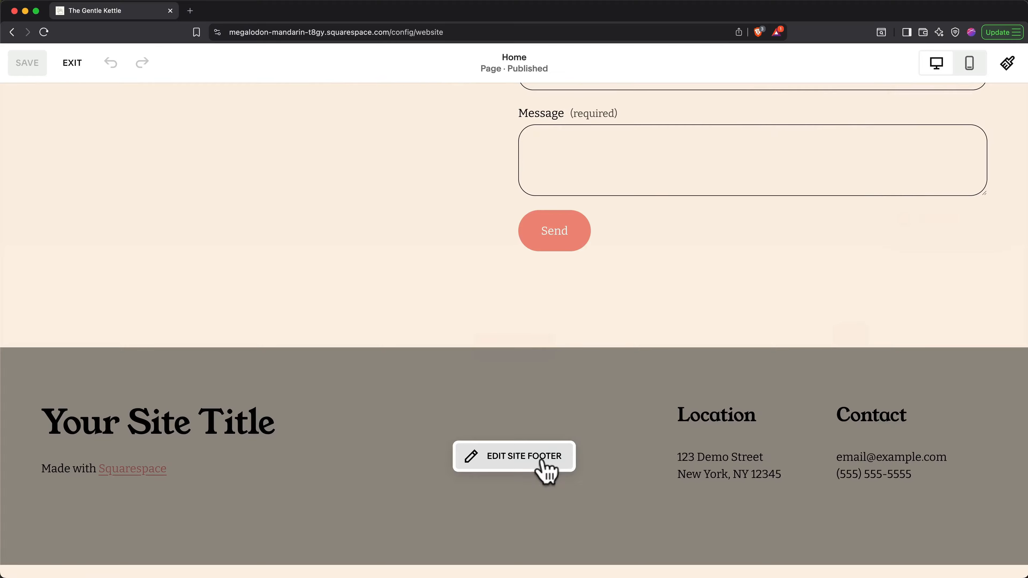
pyautogui.click(524, 457)
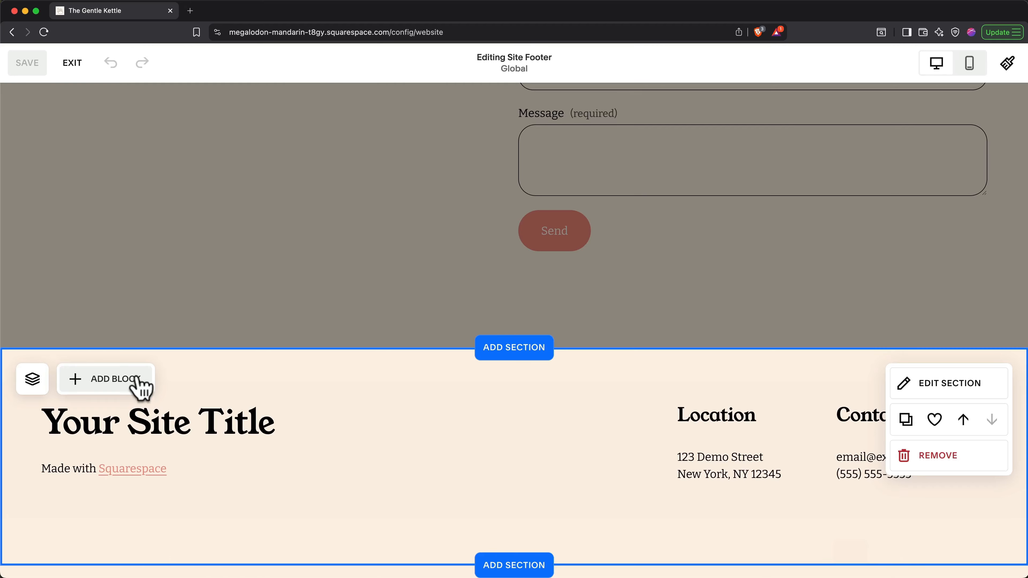
pyautogui.click(786, 475)
pyautogui.moveTo(783, 475); pyautogui.dragTo(679, 457)
pyautogui.write('456 Caroline St')
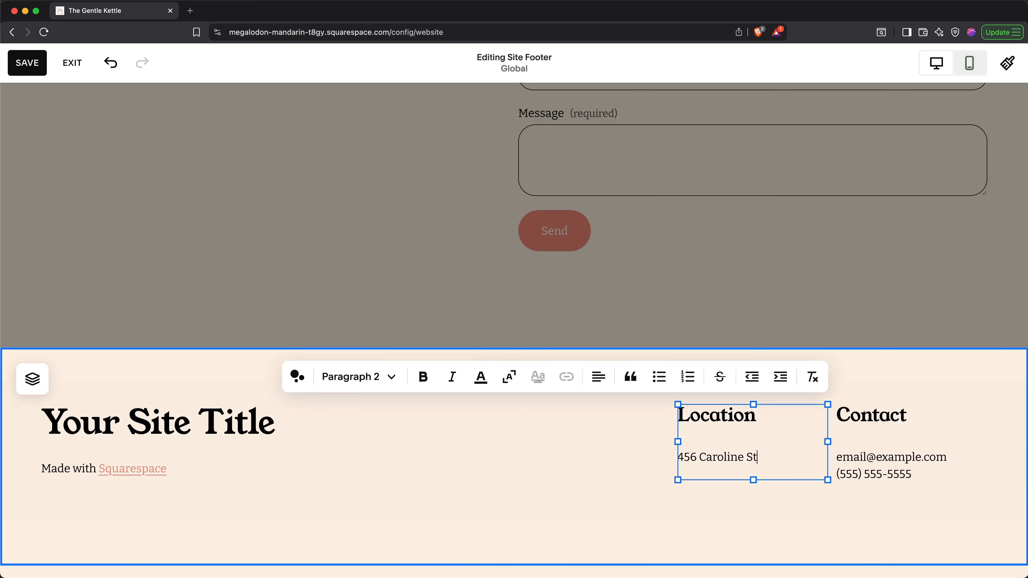
pyautogui.press('Return')
pyautogui.write('San Francisco, CA 941')
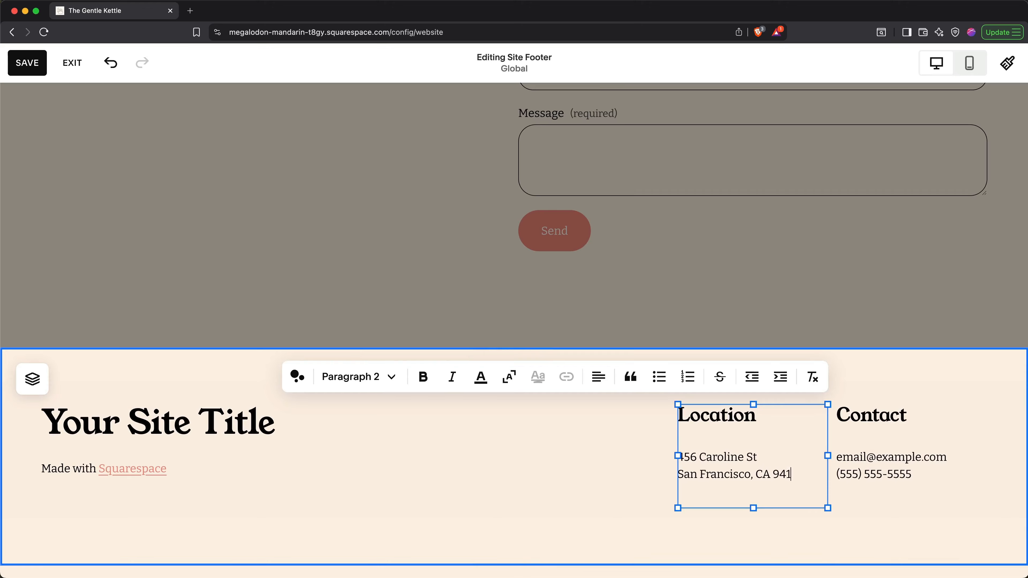
pyautogui.write('02')
# Step: Replace the placeholder phone number under the footer's Contact heading with the business's phone number
pyautogui.click(933, 478)
pyautogui.press('BackSpace')
pyautogui.press('BackSpace')
pyautogui.press('BackSpace')
pyautogui.press('BackSpace')
pyautogui.press('BackSpace')
pyautogui.press('BackSpace')
pyautogui.press('BackSpace')
pyautogui.press('BackSpace')
pyautogui.press('BackSpace')
pyautogui.press('BackSpace')
pyautogui.press('BackSpace')
pyautogui.press('BackSpace')
pyautogui.press('BackSpace')
pyautogui.write('415) 555-0134')
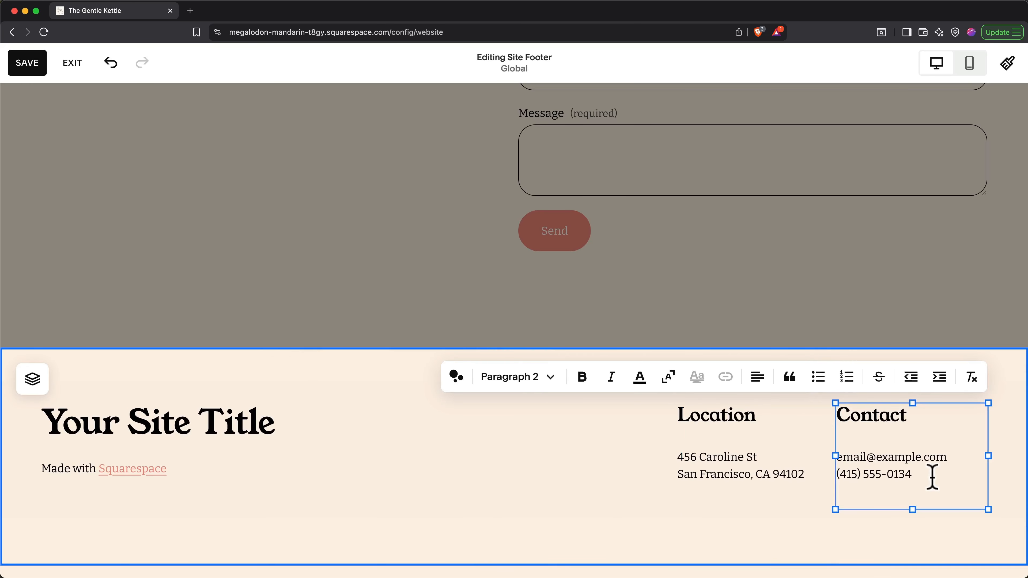
pyautogui.moveTo(946, 458); pyautogui.dragTo(842, 458)
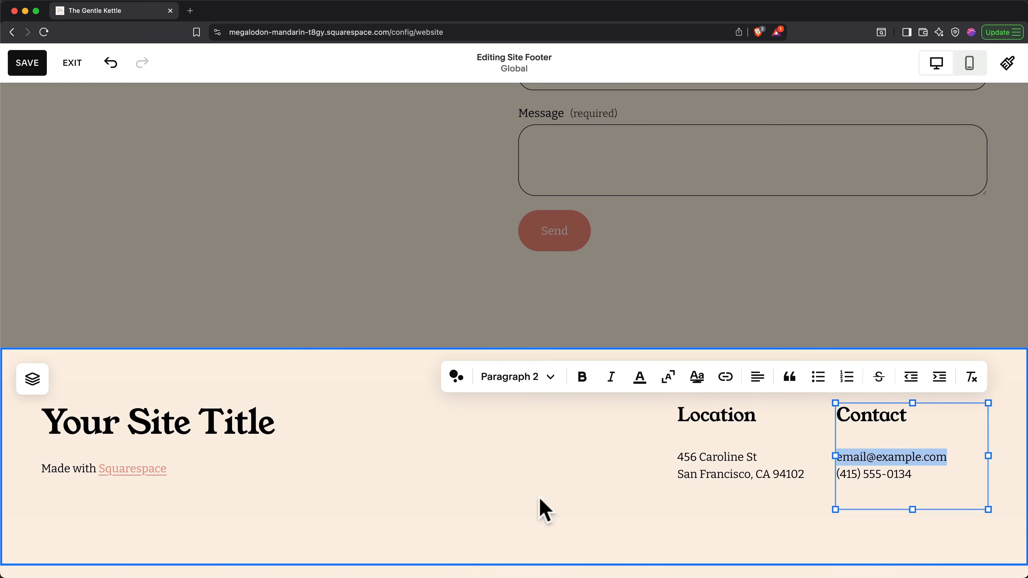
# Step: Delete the "Made with Squarespace" and "Your Site Title" text blocks from the footer
pyautogui.click(76, 467)
pyautogui.click(209, 432)
pyautogui.click(211, 434)
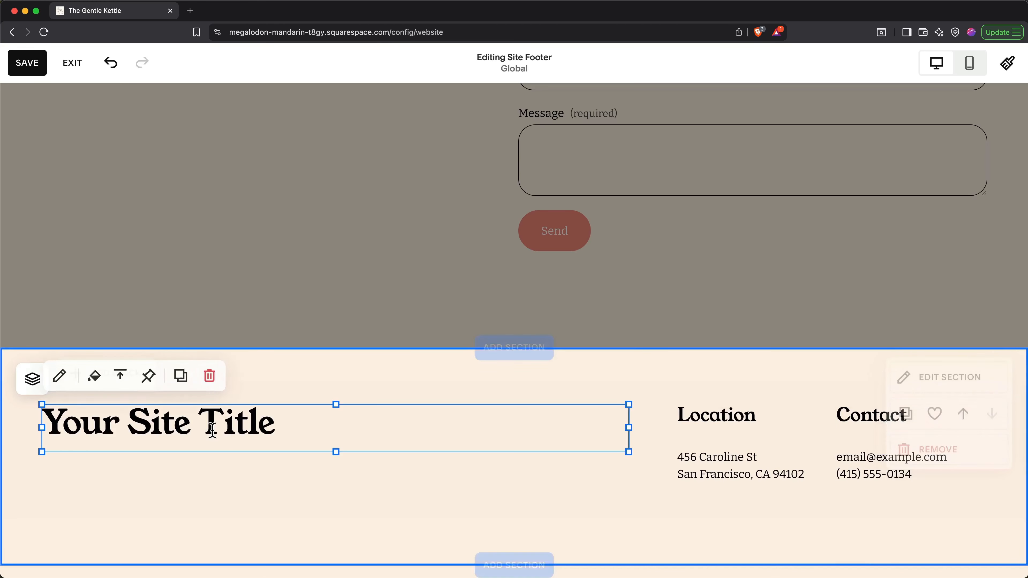
pyautogui.click(209, 376)
# Step: Add an image block to the footer with the logo Main_Transparent BG.png from the library, and reduce the block's height
pyautogui.click(115, 380)
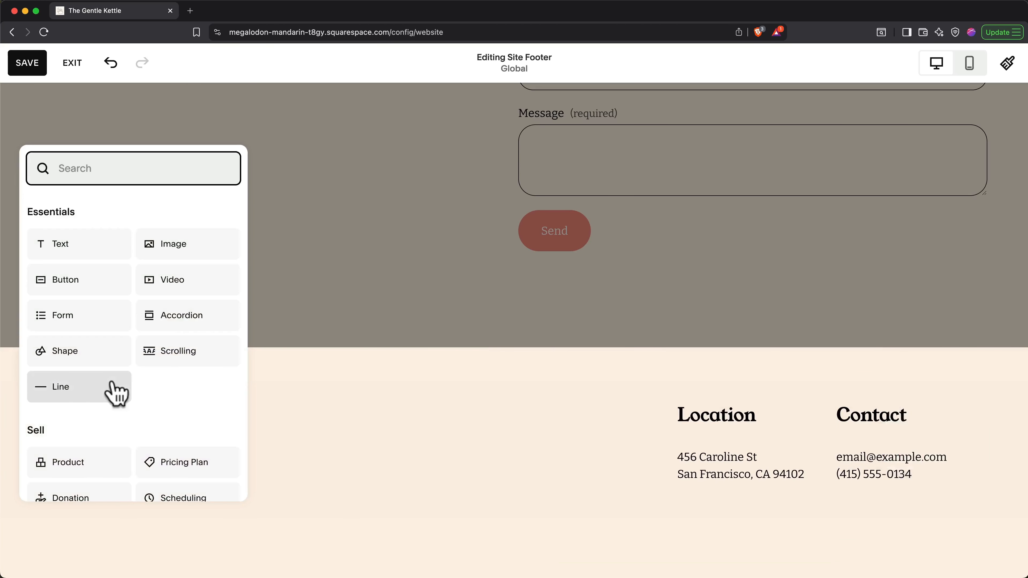
pyautogui.click(179, 285)
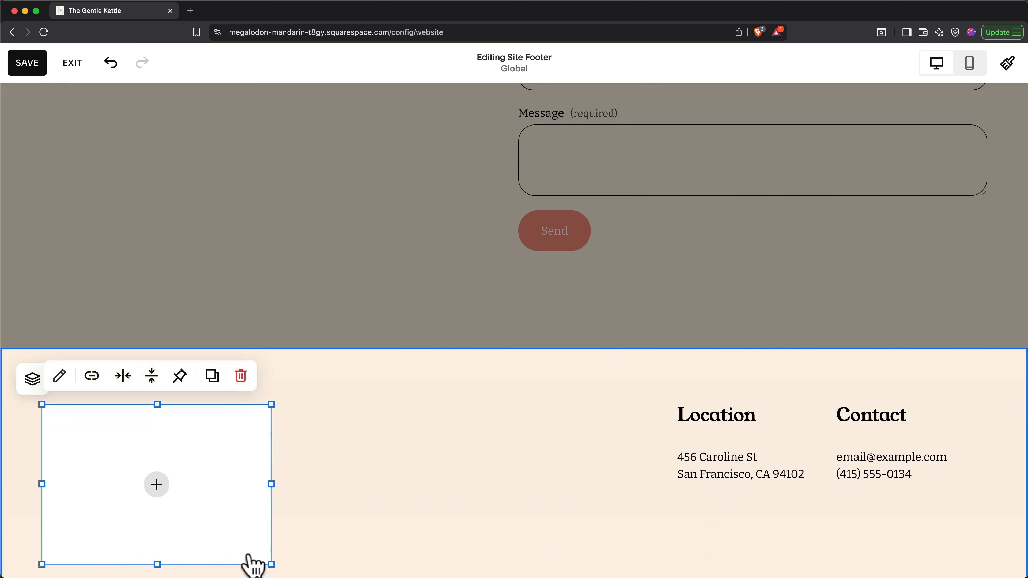
pyautogui.click(163, 490)
pyautogui.click(163, 244)
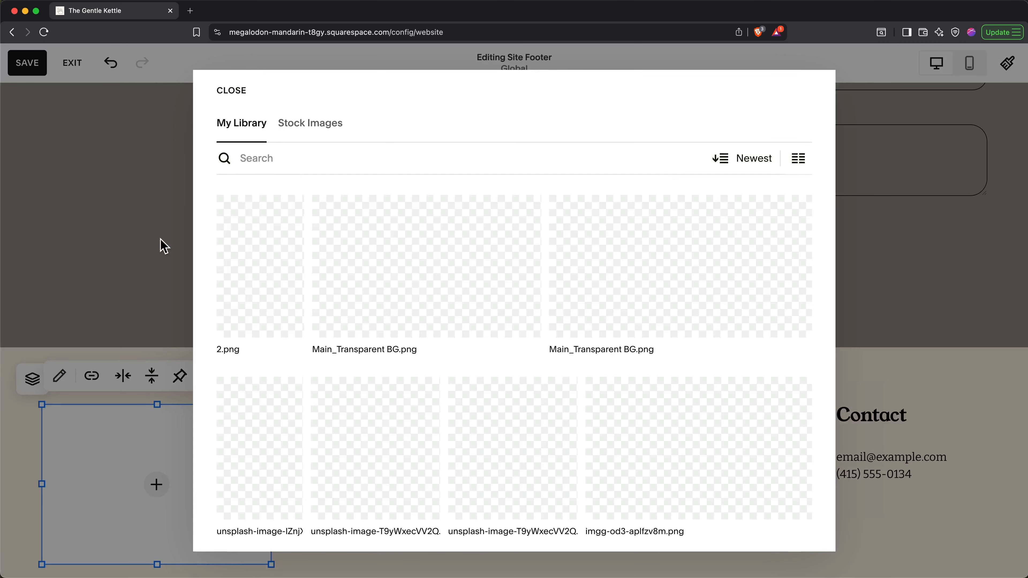
pyautogui.click(432, 285)
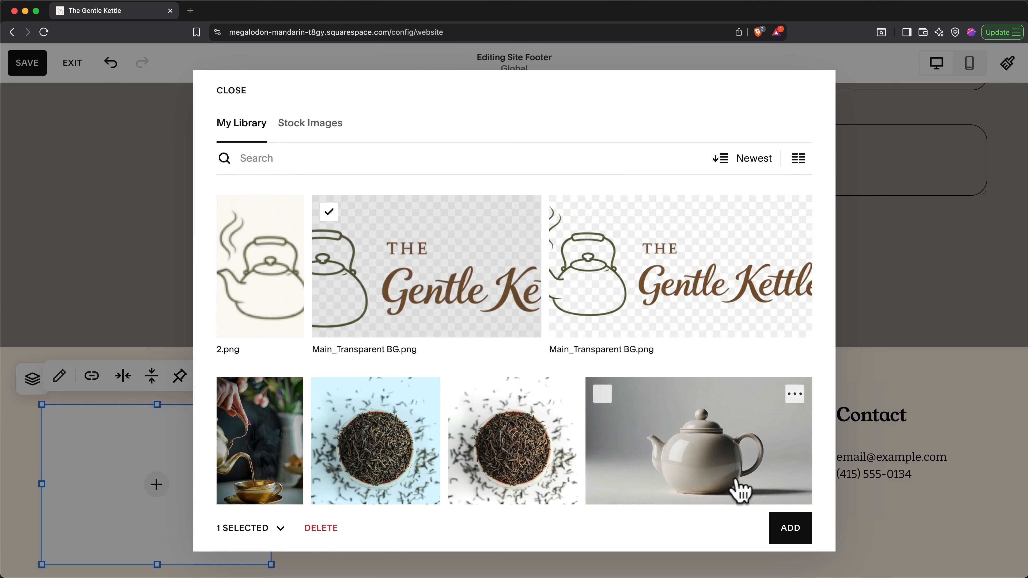
pyautogui.click(791, 531)
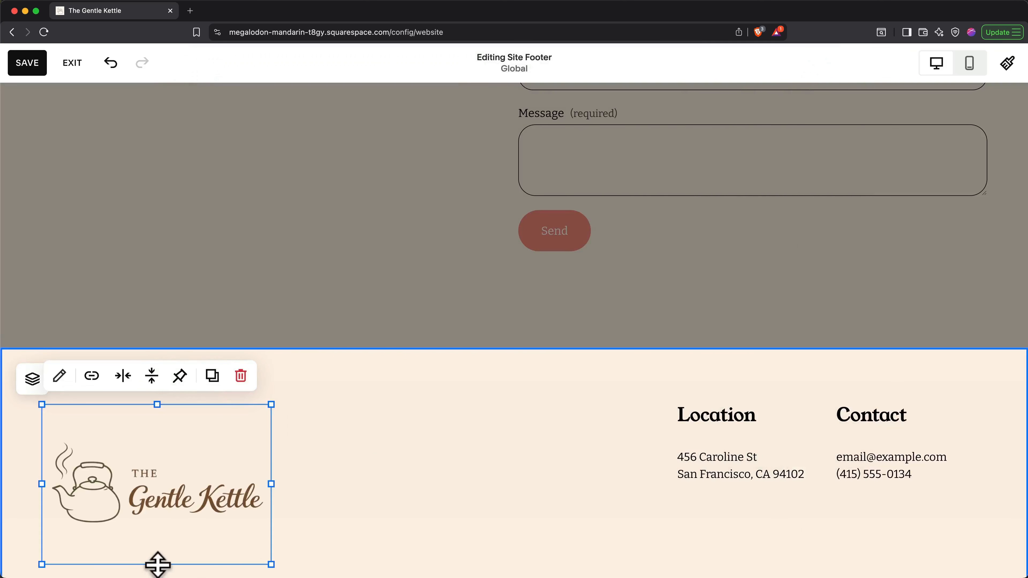
pyautogui.moveTo(158, 564); pyautogui.dragTo(161, 482)
pyautogui.click(310, 563)
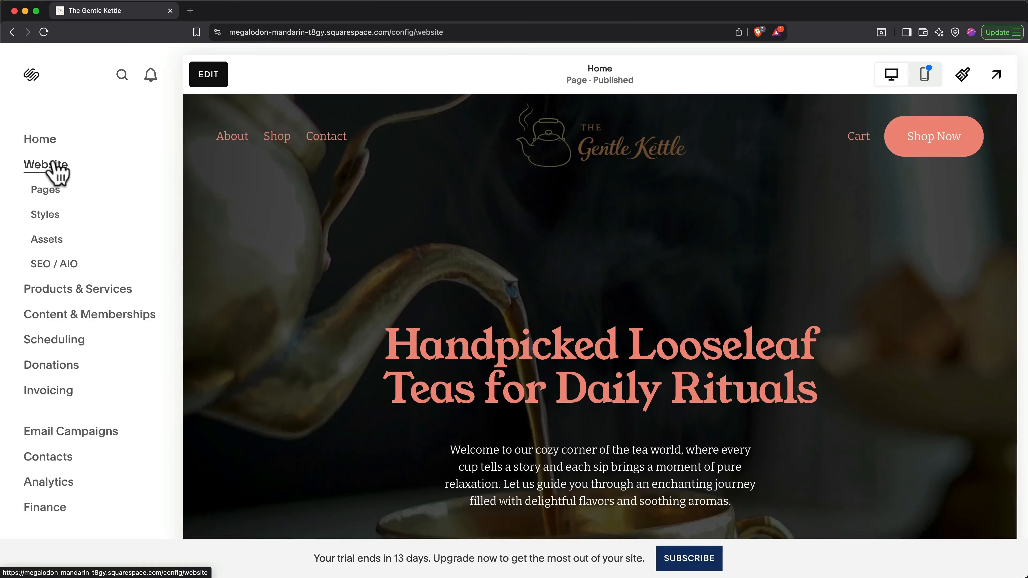
# Step: Add an FAQ page to the main navigation using the "Your Questions, Answered" layout
pyautogui.click(47, 189)
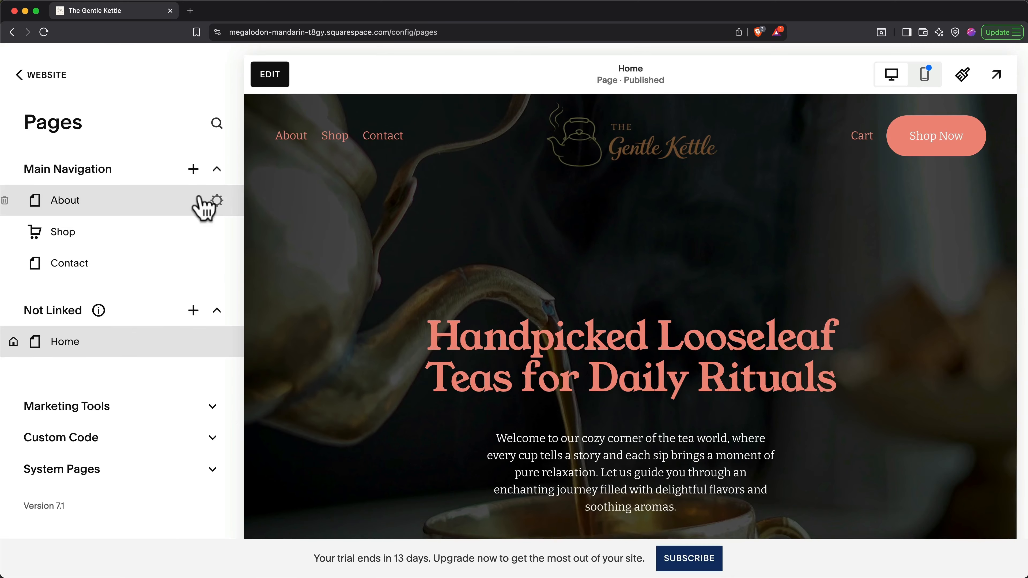
pyautogui.click(194, 169)
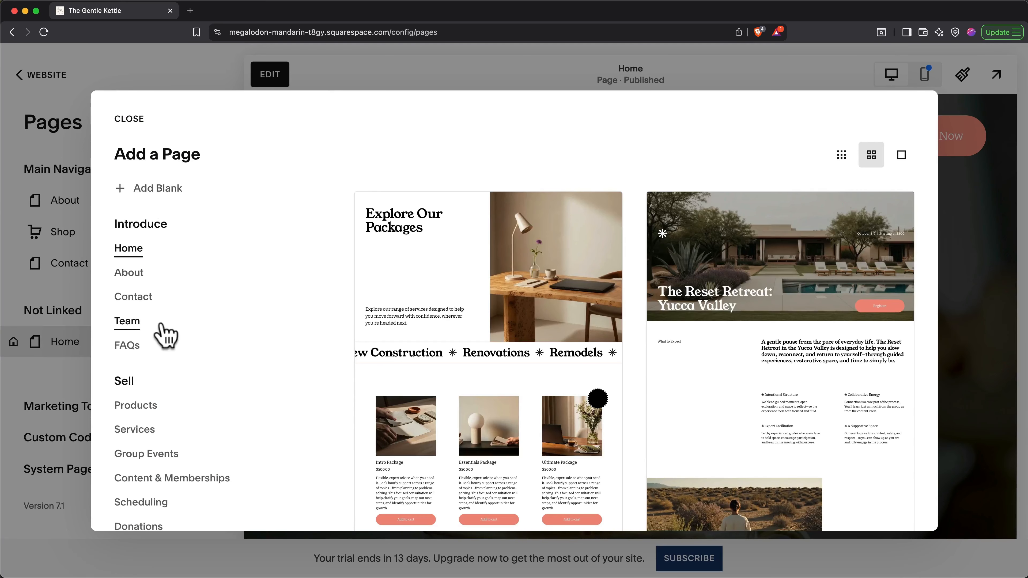
pyautogui.click(128, 350)
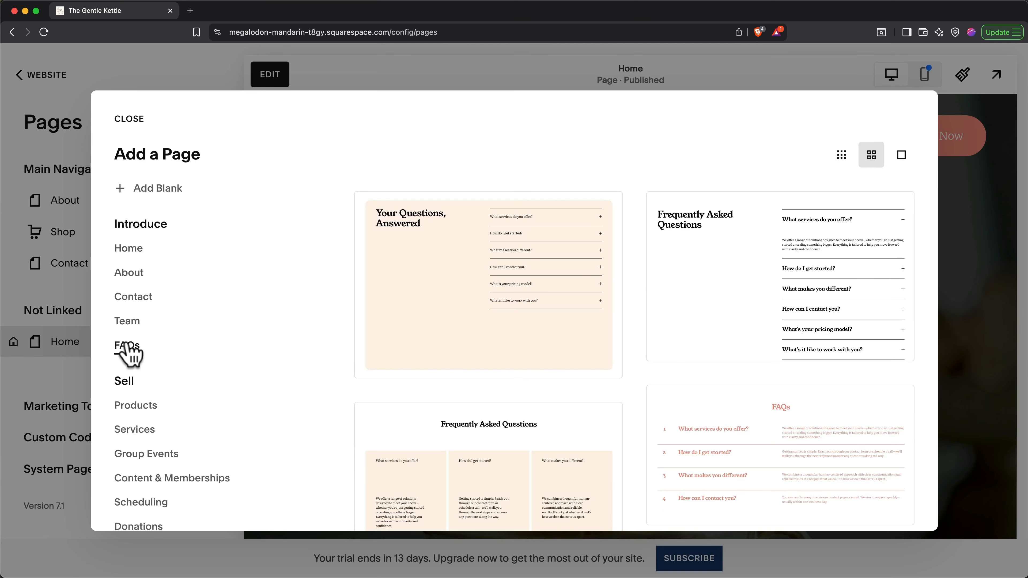
pyautogui.click(455, 317)
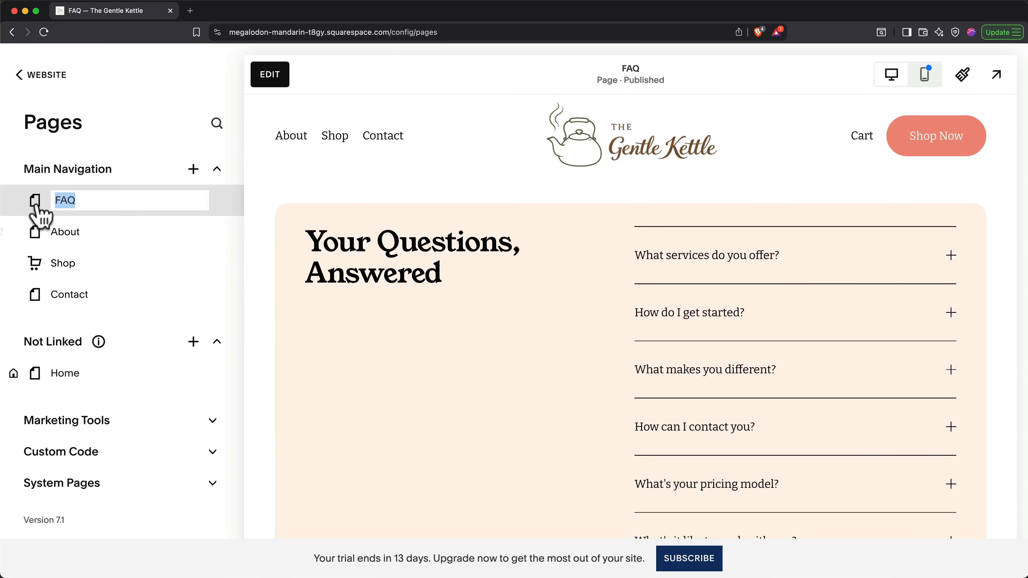
# Step: Move the Contact page out of the main navigation into the Not Linked section
pyautogui.moveTo(35, 202); pyautogui.dragTo(36, 310)
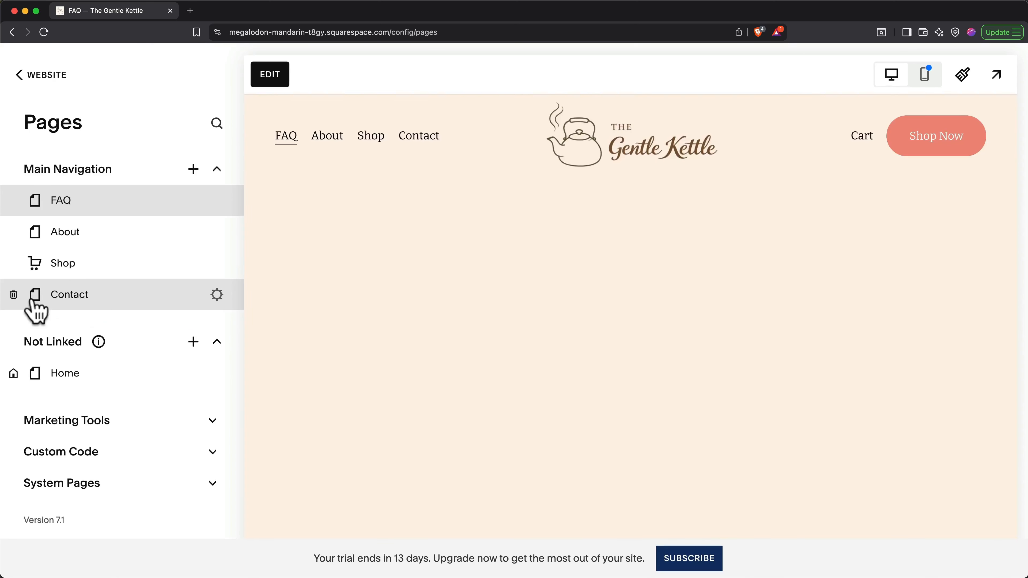
pyautogui.moveTo(36, 332); pyautogui.dragTo(36, 359)
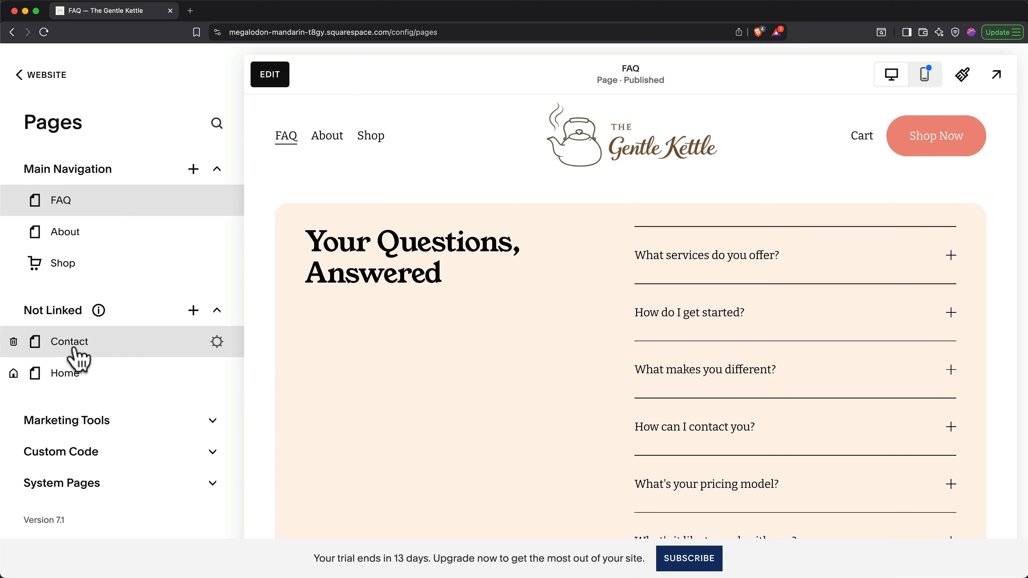
# Step: Delete the Contact page and restore it from the deleted pages
pyautogui.click(13, 342)
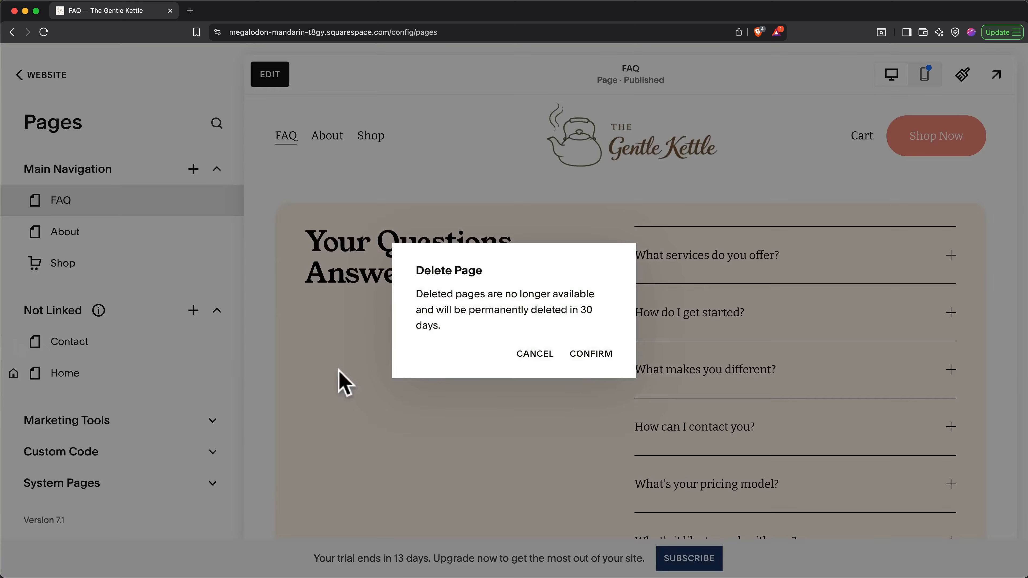
pyautogui.click(588, 360)
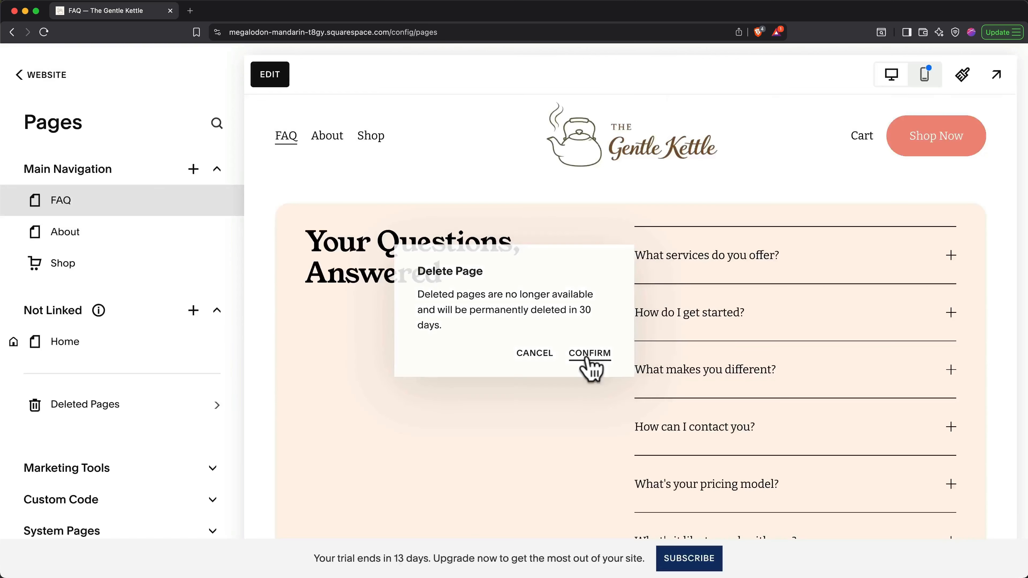
pyautogui.click(184, 419)
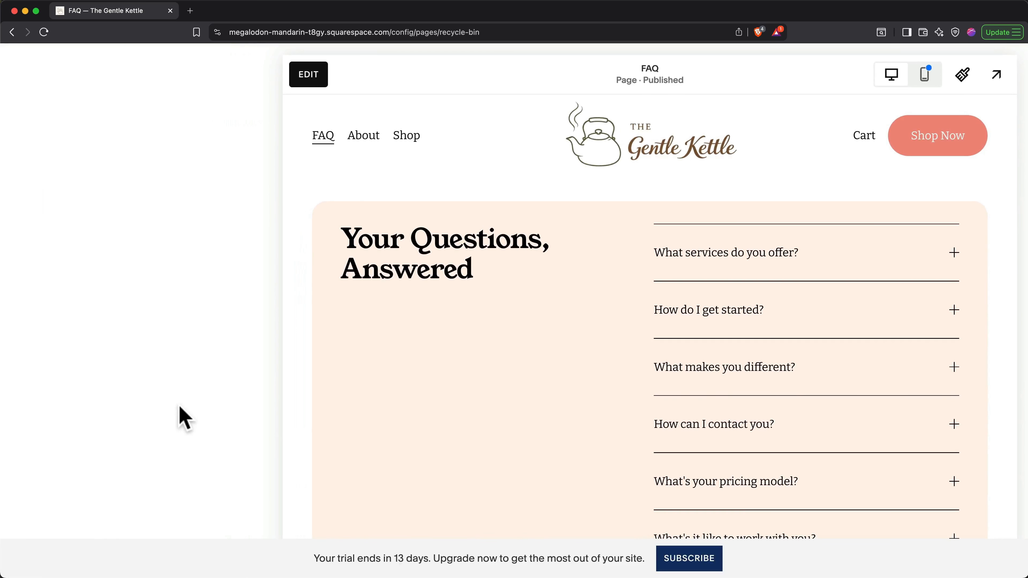
pyautogui.moveTo(168, 301)
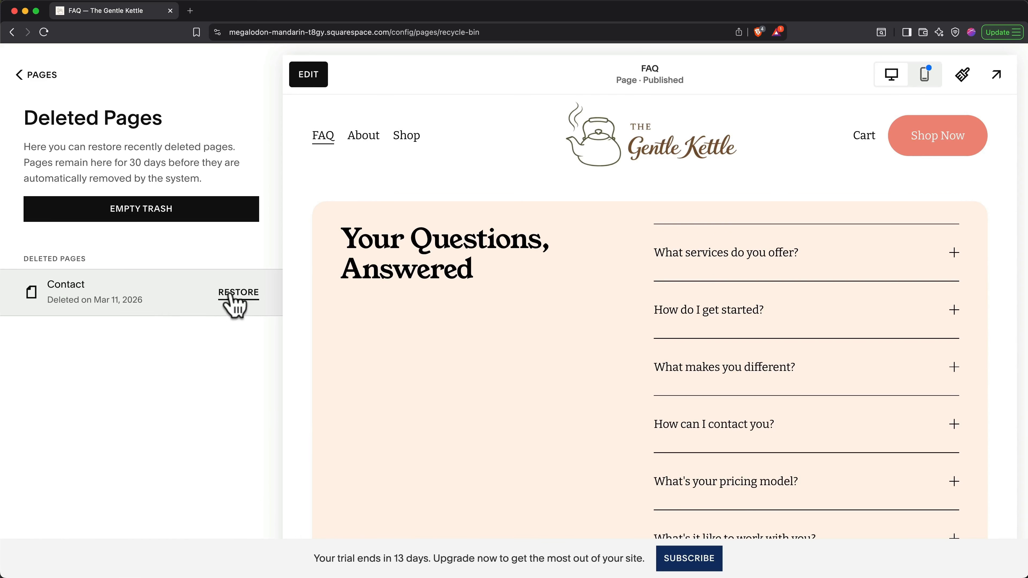
pyautogui.click(234, 302)
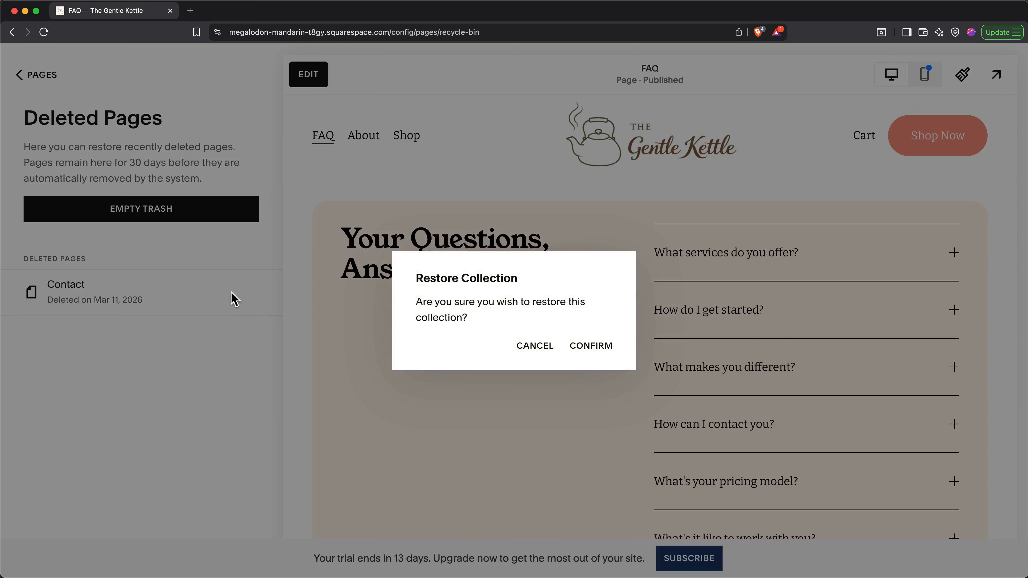
pyautogui.click(586, 346)
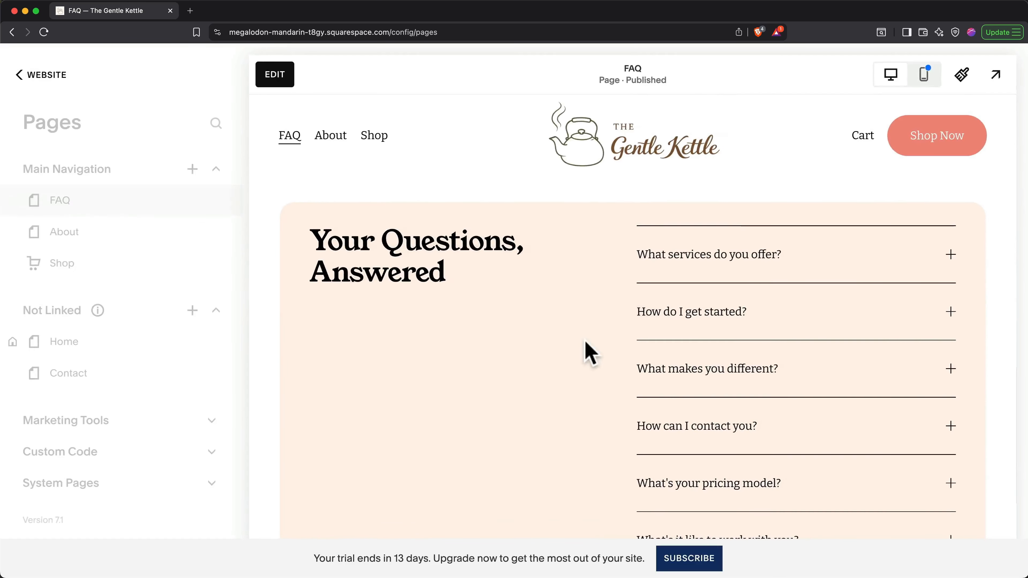
# Step: Move the Contact page to the end of the main navigation and the FAQ page into the Not Linked section
pyautogui.moveTo(98, 378); pyautogui.dragTo(92, 295)
pyautogui.moveTo(71, 206); pyautogui.dragTo(73, 358)
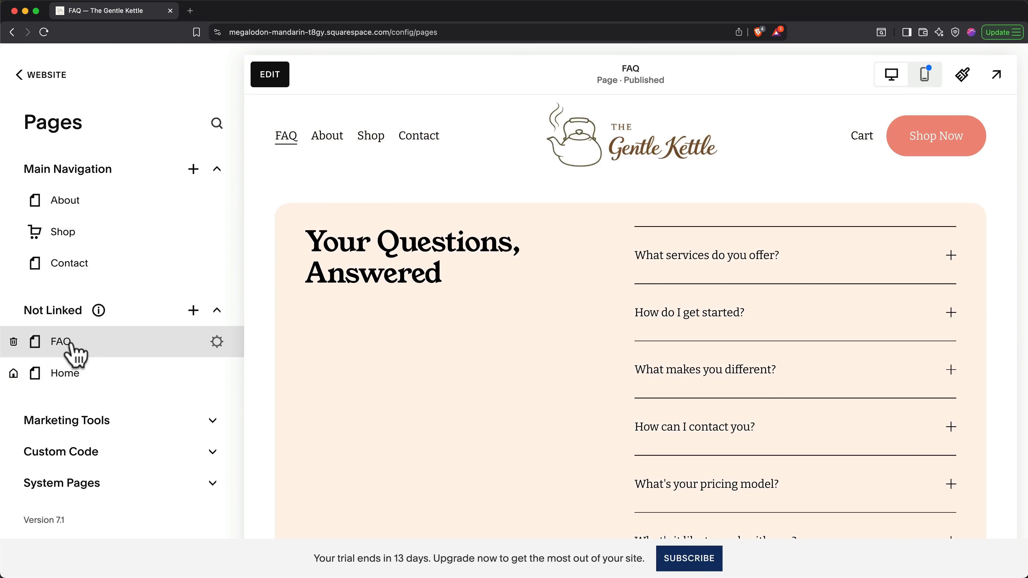
# Step: Review the FAQ page's general, SEO and social image settings
pyautogui.click(217, 342)
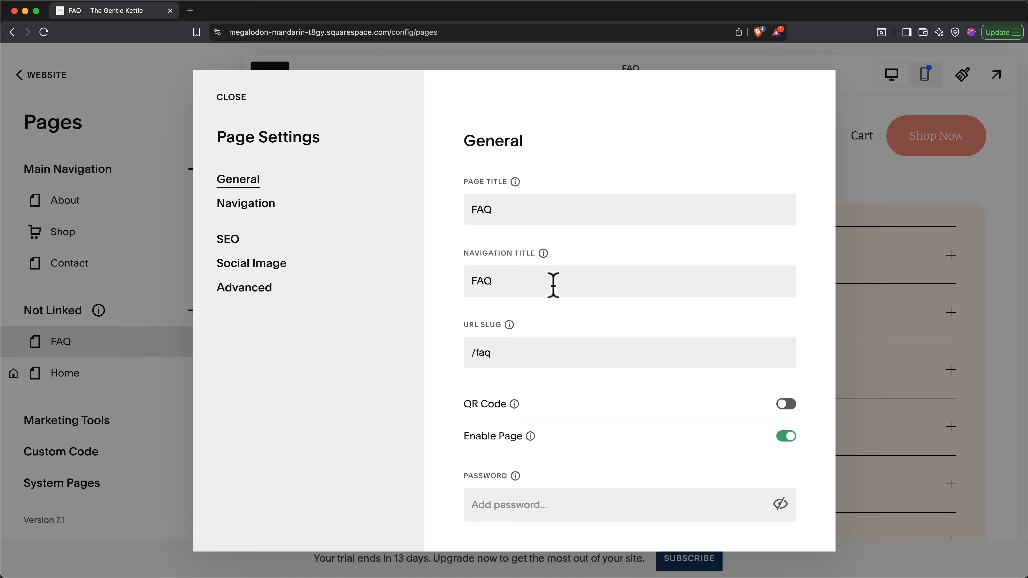
pyautogui.click(230, 245)
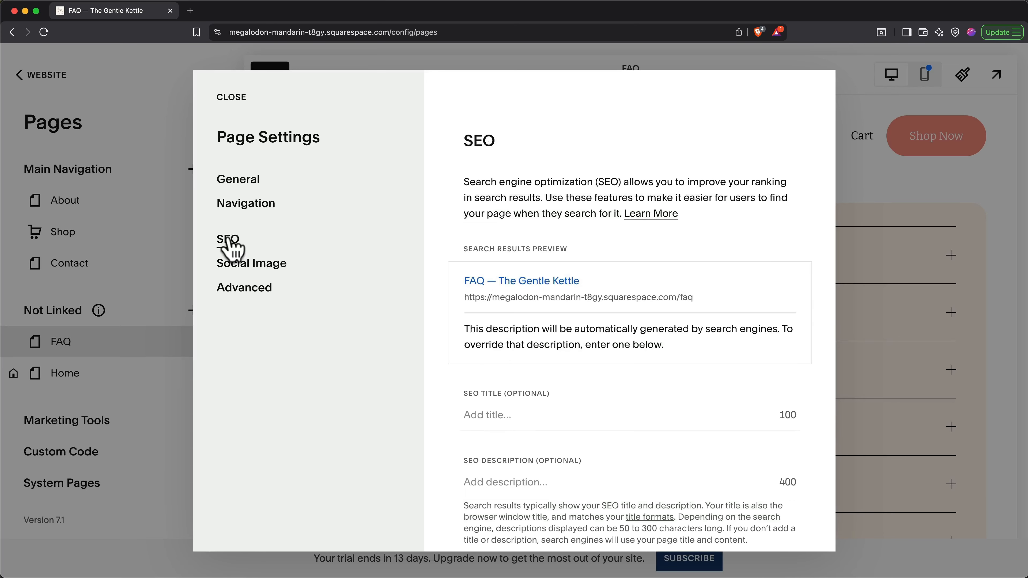
pyautogui.click(250, 263)
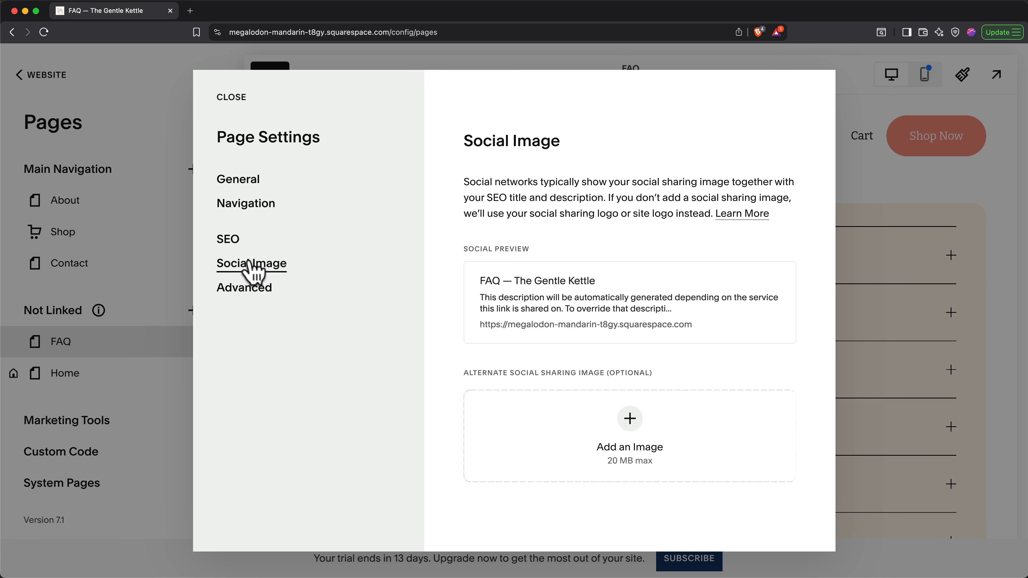
pyautogui.click(233, 98)
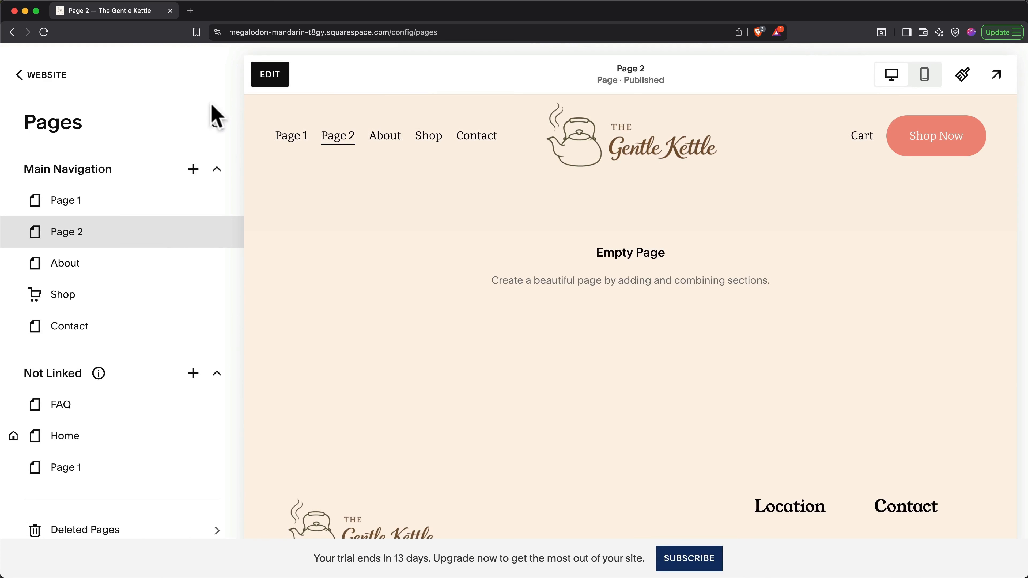
# Step: Add a dropdown to the main navigation and nest Page 1 and Page 2 inside it
pyautogui.click(193, 170)
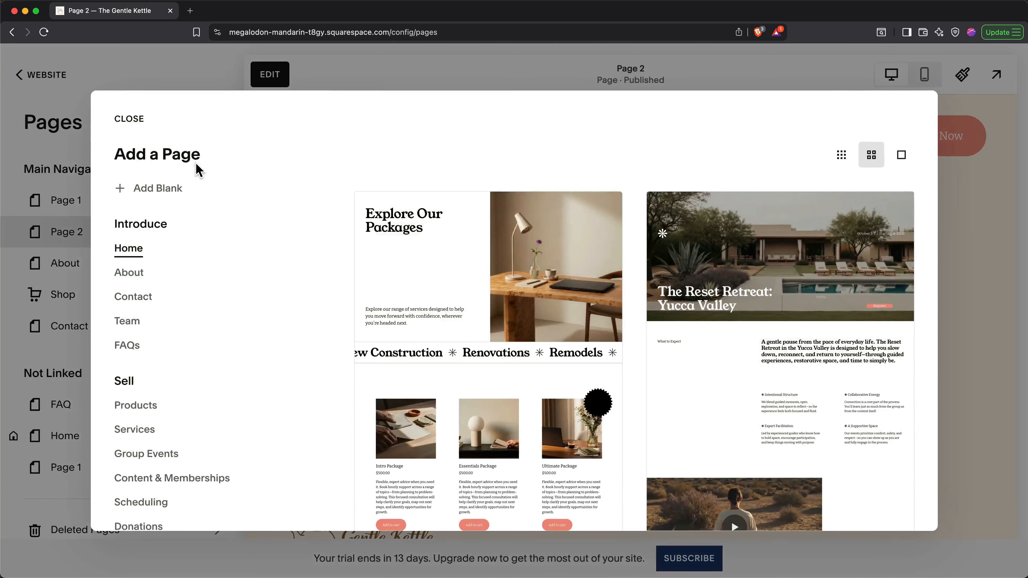
pyautogui.scroll(-3, 190, 278)
pyautogui.scroll(-5, 192, 278)
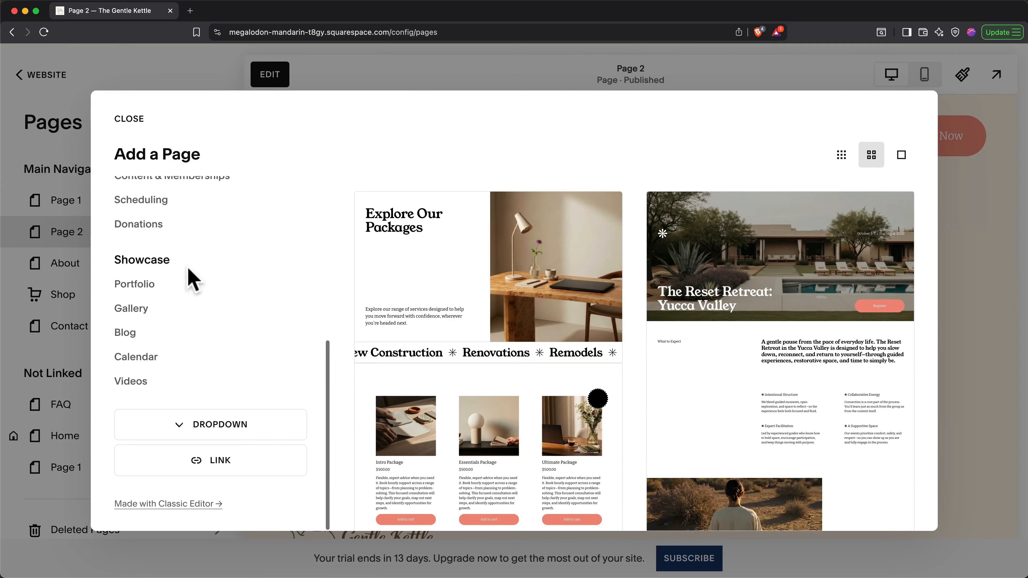
pyautogui.click(239, 427)
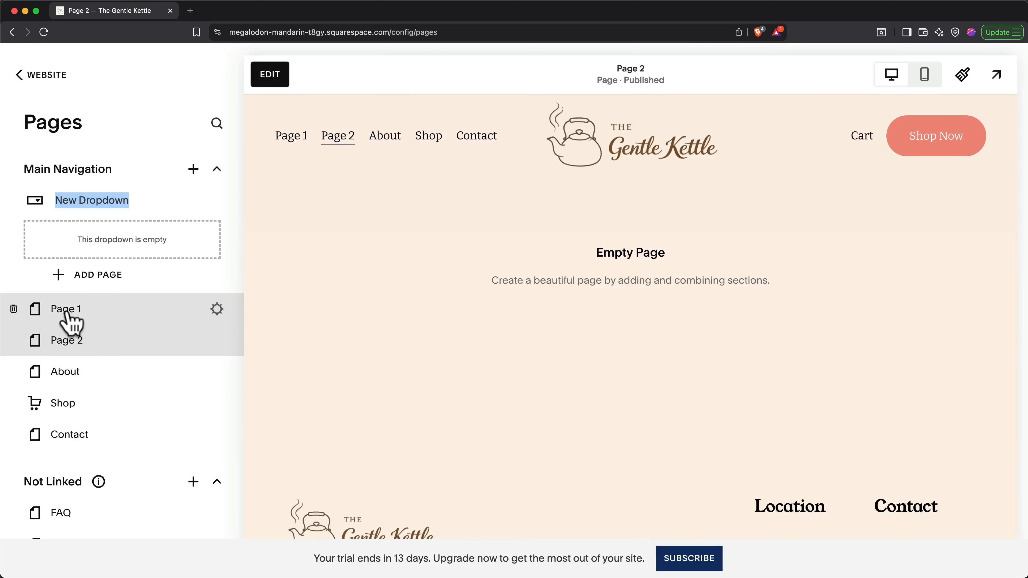
pyautogui.moveTo(69, 316); pyautogui.dragTo(77, 267)
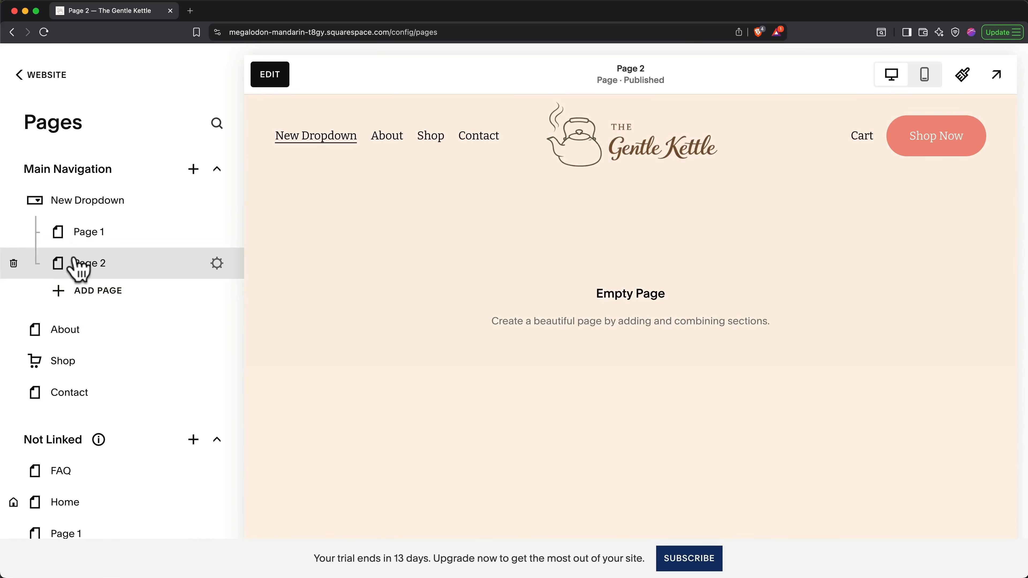
pyautogui.moveTo(329, 148)
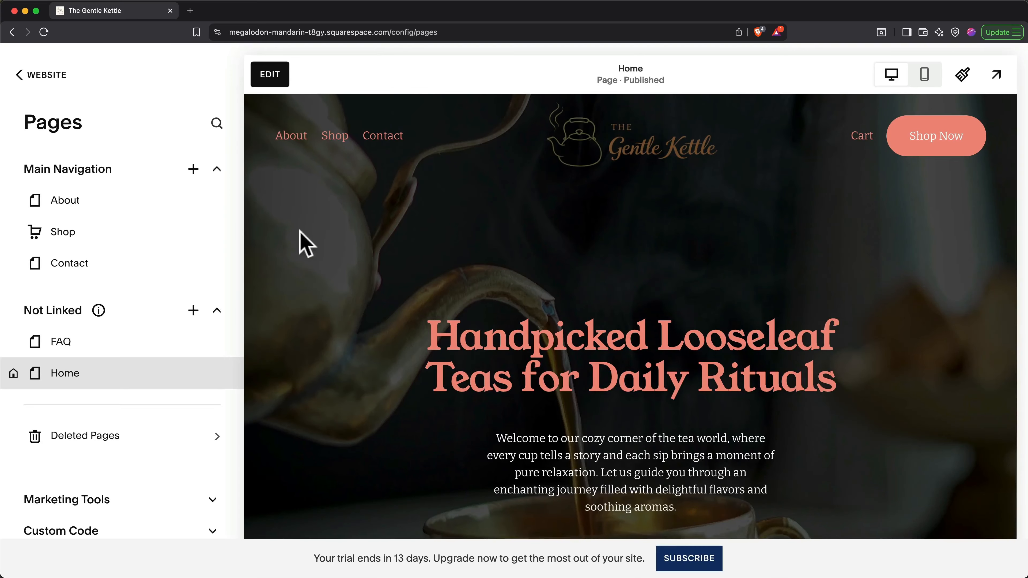
# Step: Add a Blog page to the main navigation using the layout with post images beside their titles
pyautogui.click(194, 169)
pyautogui.scroll(-8, 146, 292)
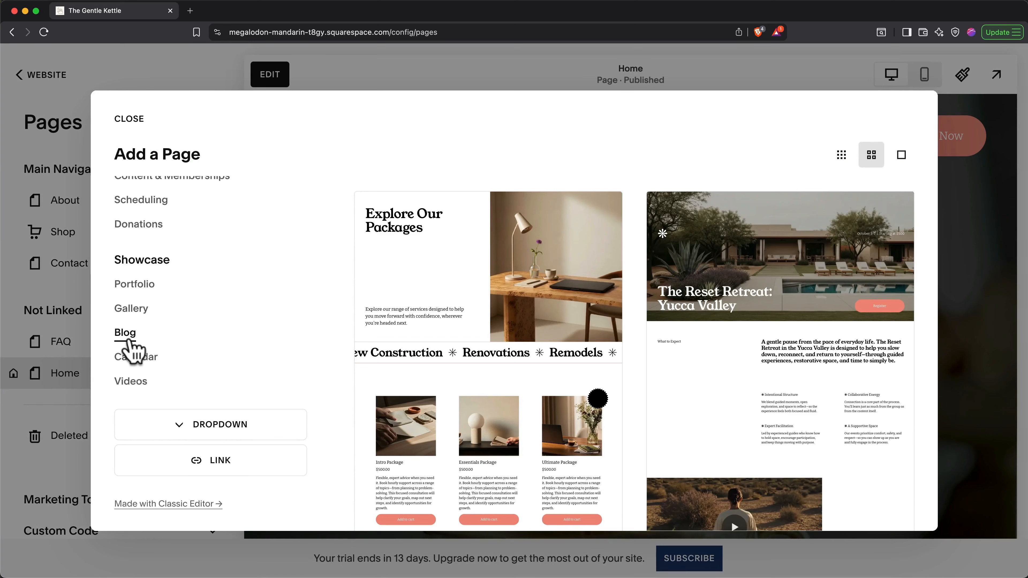
pyautogui.click(128, 336)
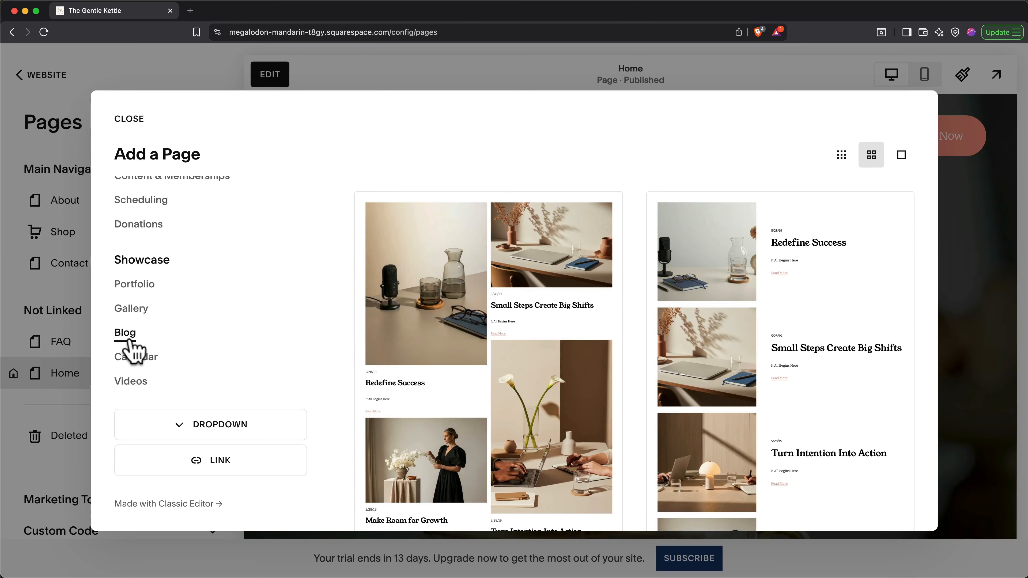
pyautogui.click(692, 310)
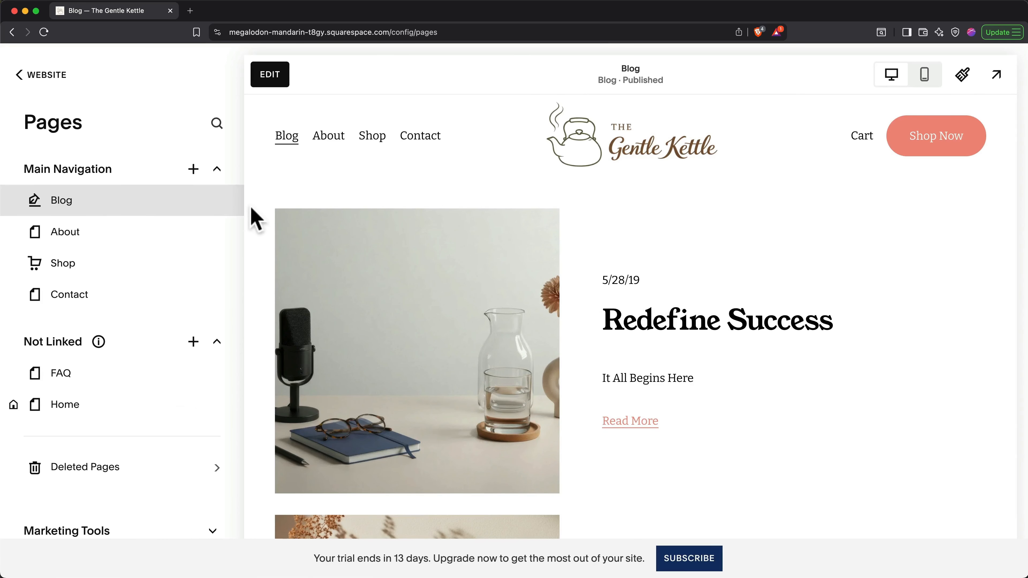
# Step: Create a new blog post titled "How to brew the best tea"
pyautogui.moveTo(235, 215)
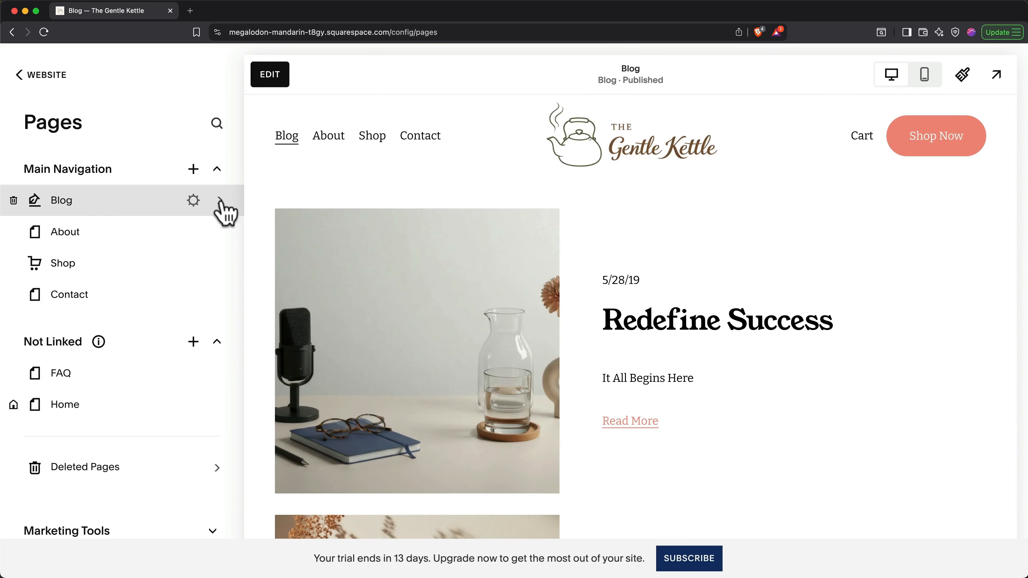
pyautogui.click(220, 201)
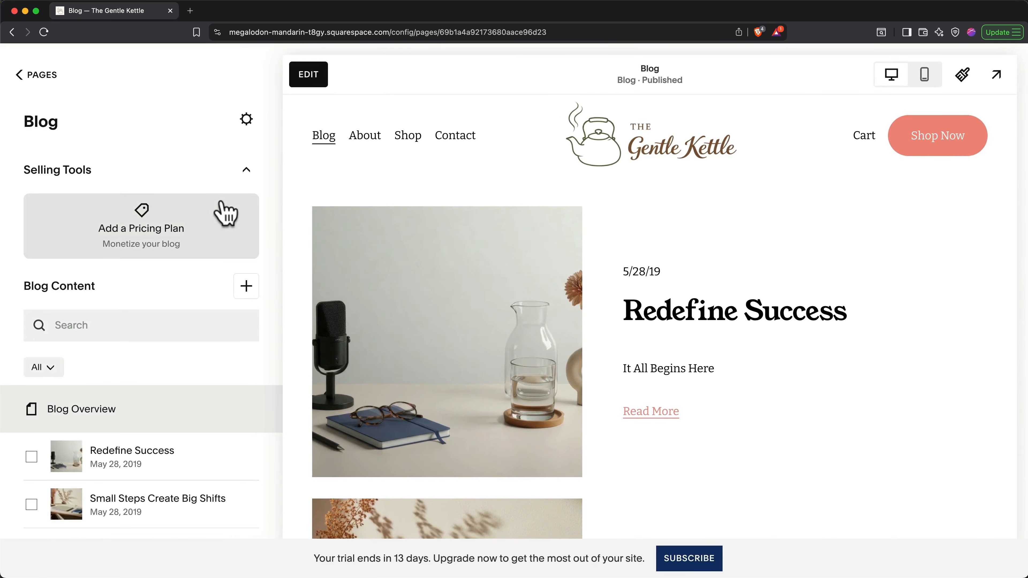
pyautogui.click(246, 286)
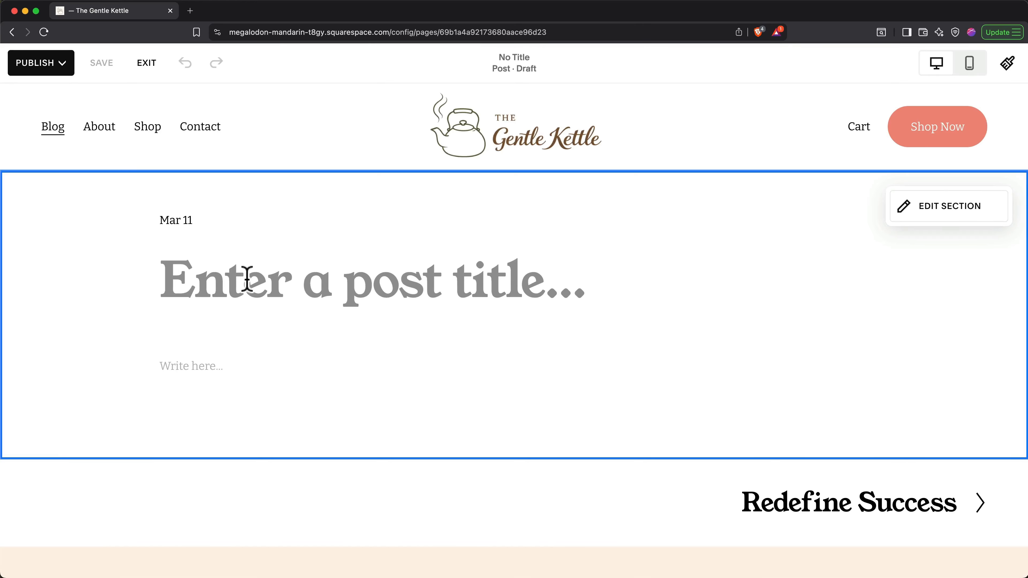
pyautogui.write('How to bre')
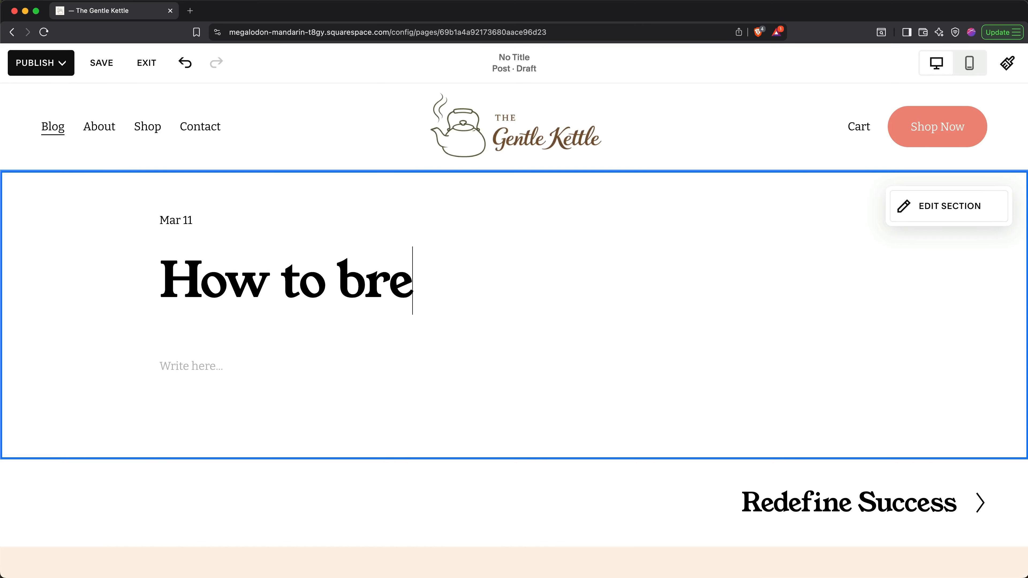
pyautogui.write('w the best tea')
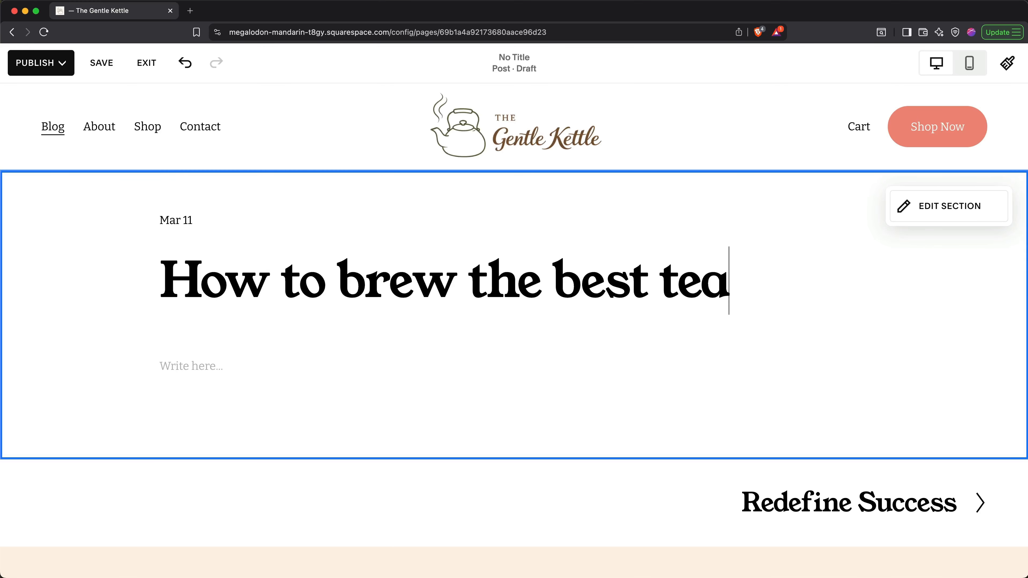
# Step: Generate the post body with Squarespace AI using "Write an article about how to brew the best tea." and save the draft
pyautogui.click(200, 363)
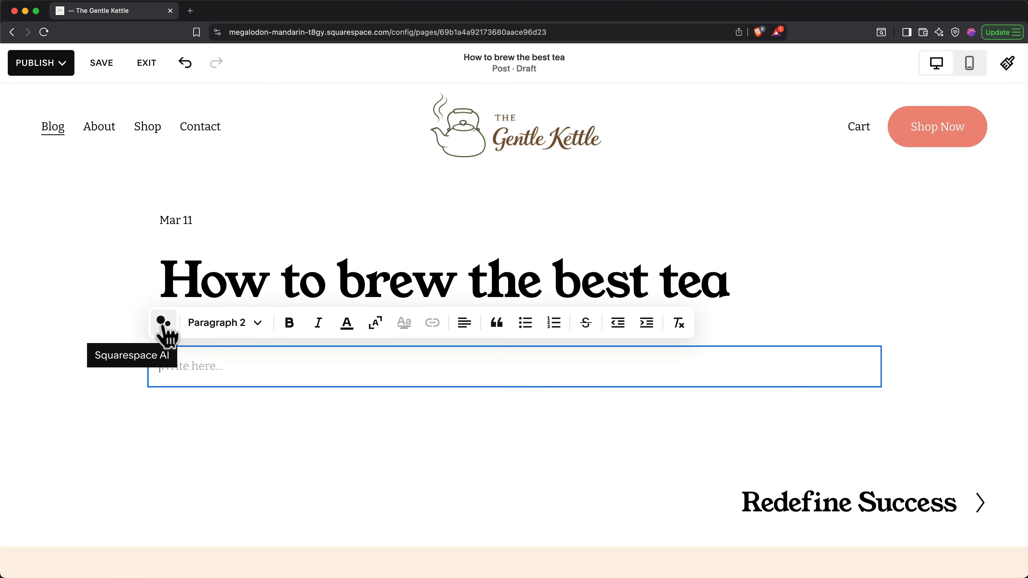
pyautogui.click(162, 324)
pyautogui.write('Write an article about how to brew the best tea.')
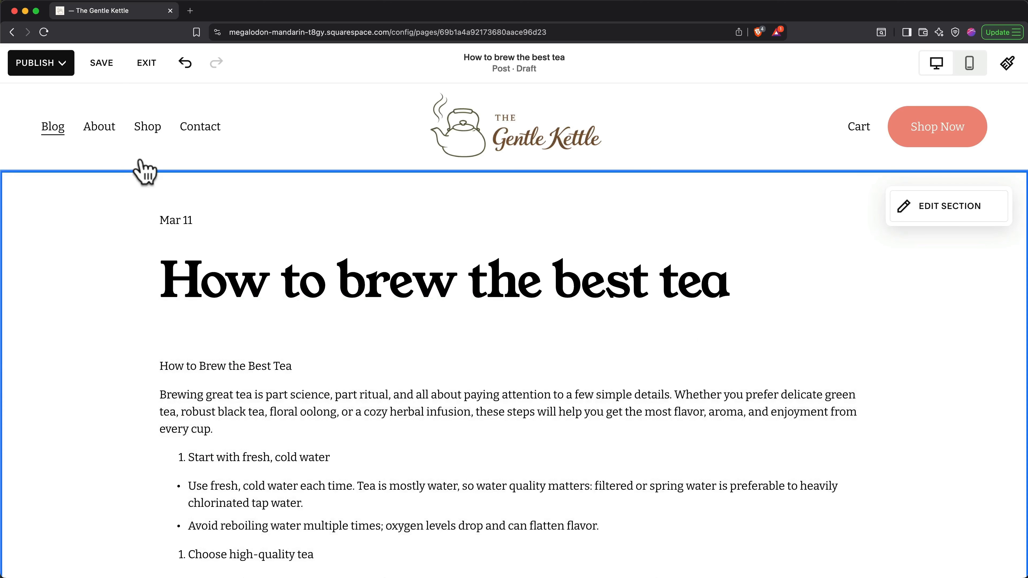
pyautogui.click(107, 64)
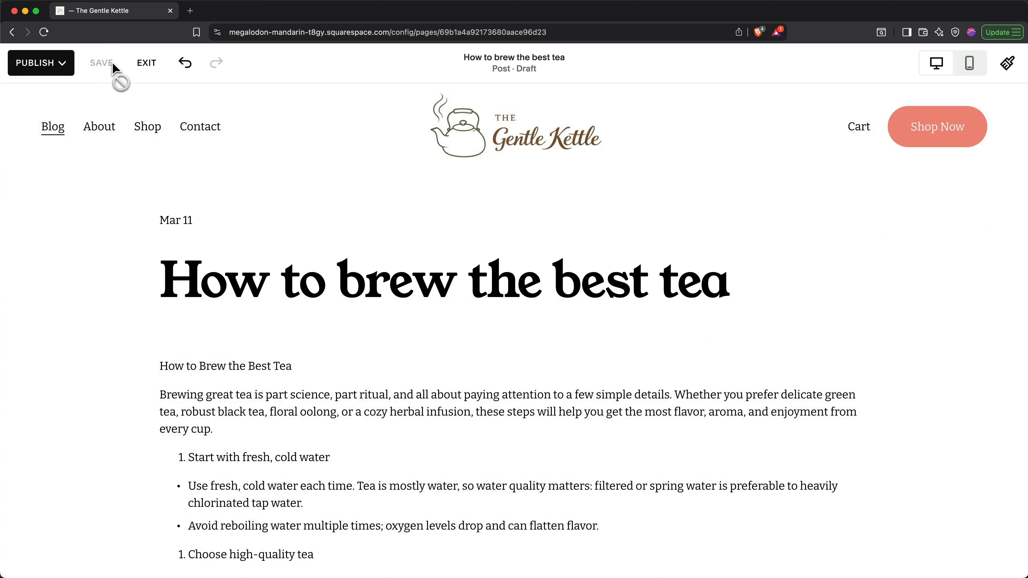
pyautogui.click(145, 65)
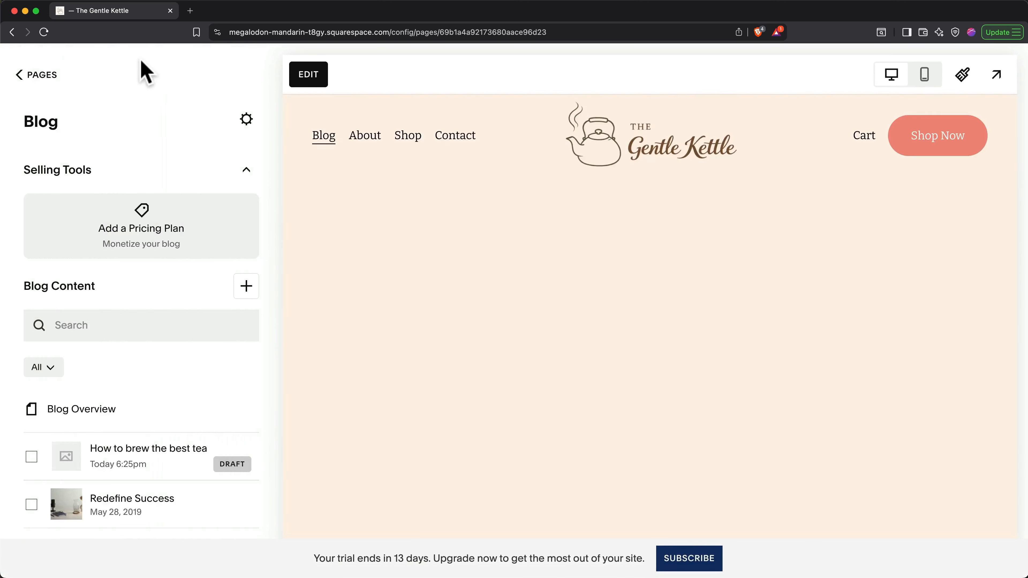
# Step: Set the status of the "How to brew the best tea" post to Scheduled for March 12, 2026
pyautogui.scroll(-5, 168, 300)
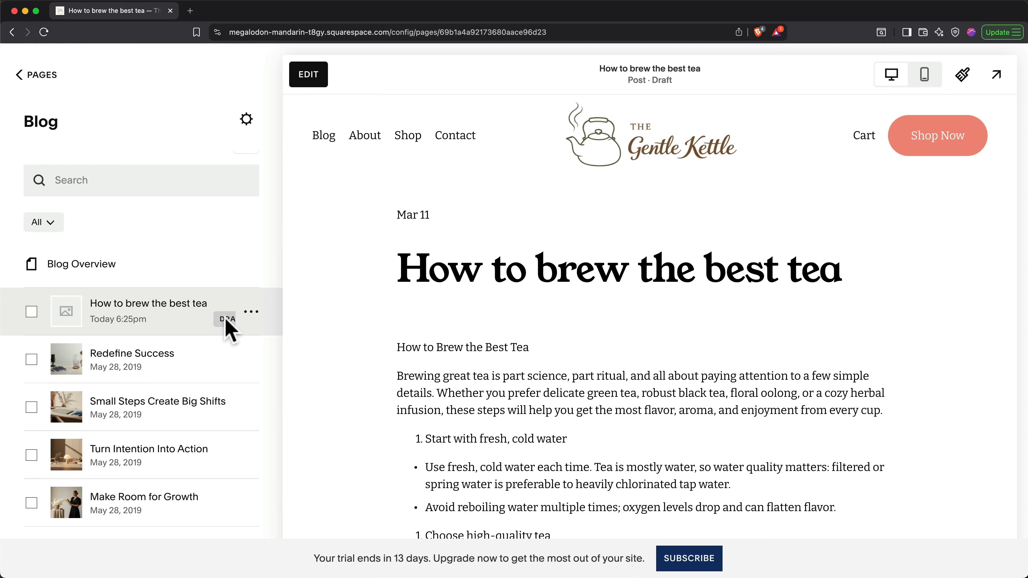
pyautogui.click(251, 313)
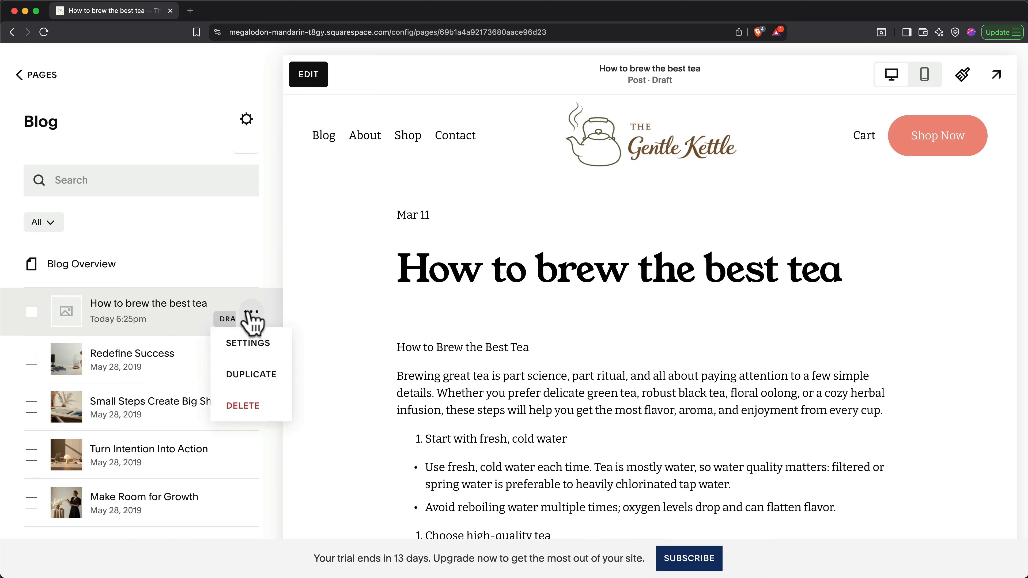
pyautogui.click(255, 350)
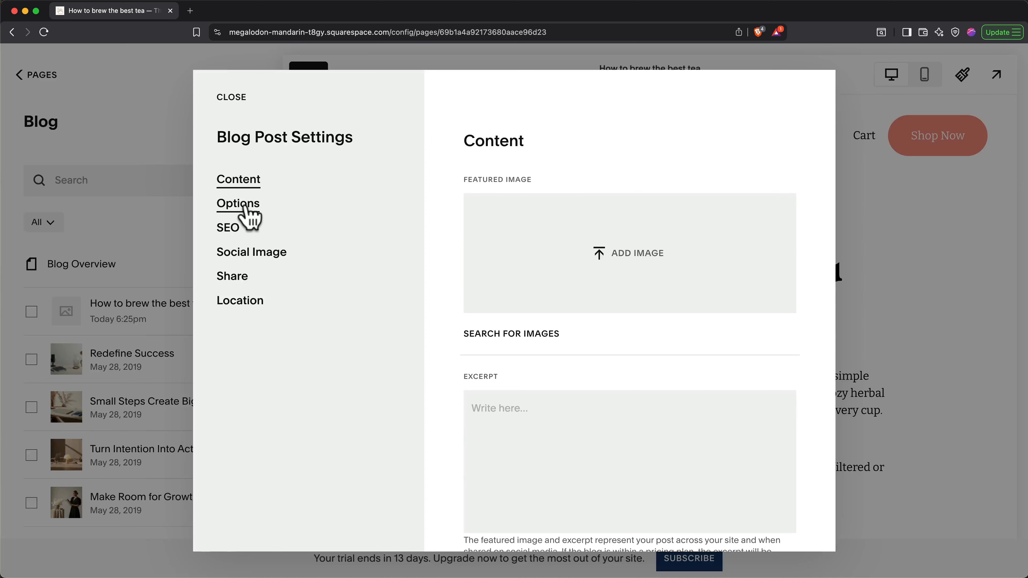
pyautogui.click(247, 217)
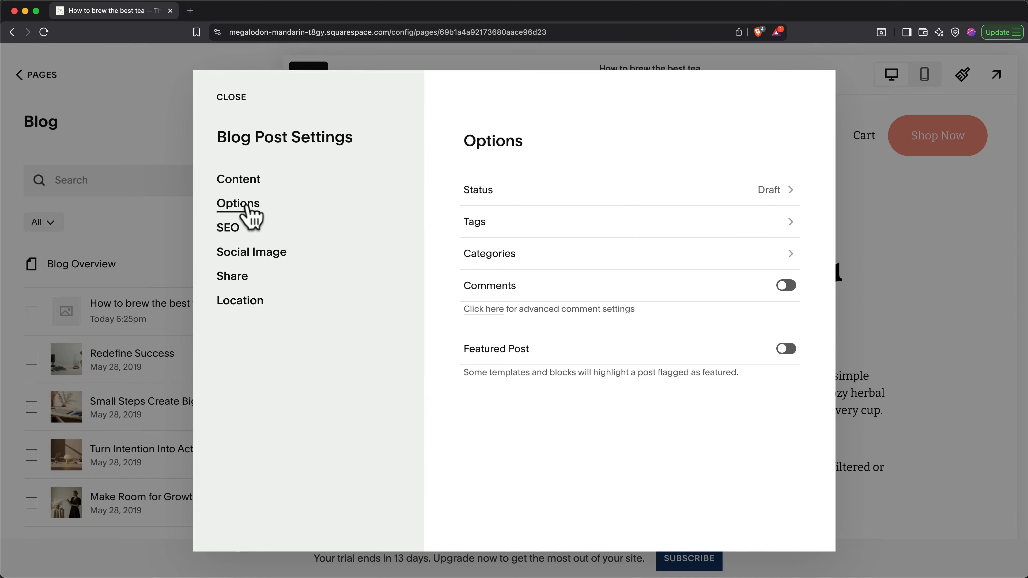
pyautogui.click(754, 195)
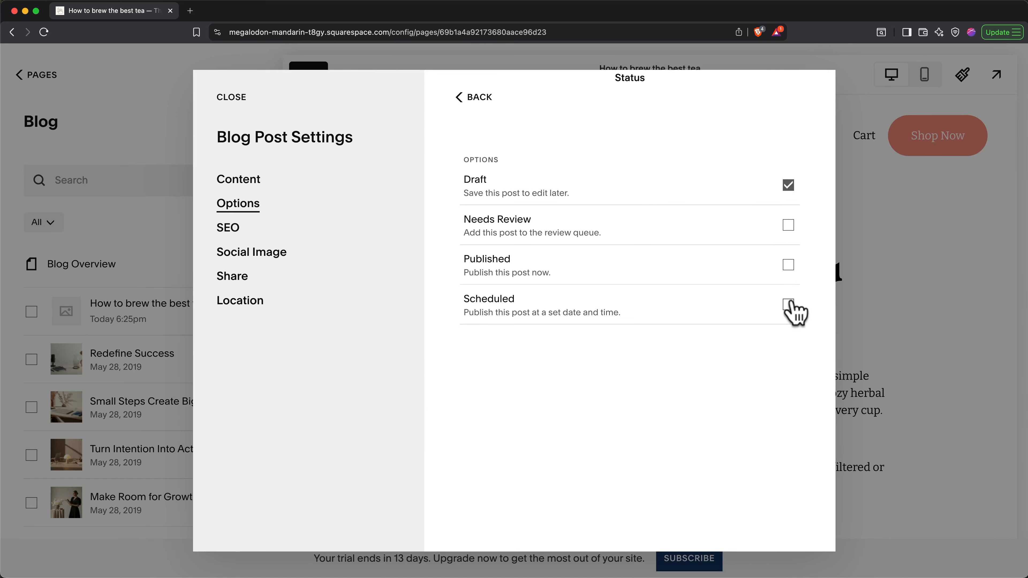
pyautogui.click(790, 308)
pyautogui.scroll(-3, 793, 316)
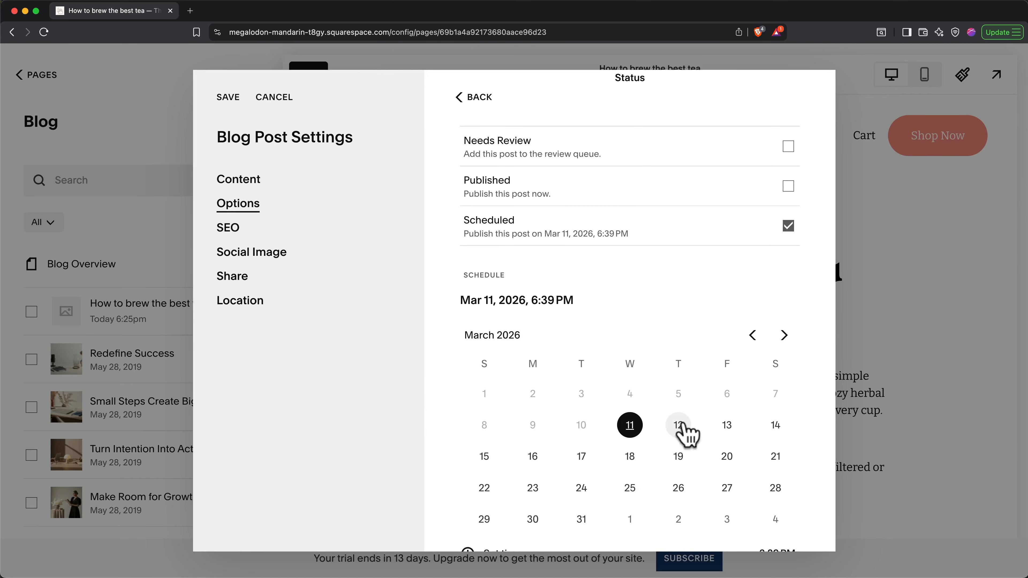
pyautogui.click(680, 426)
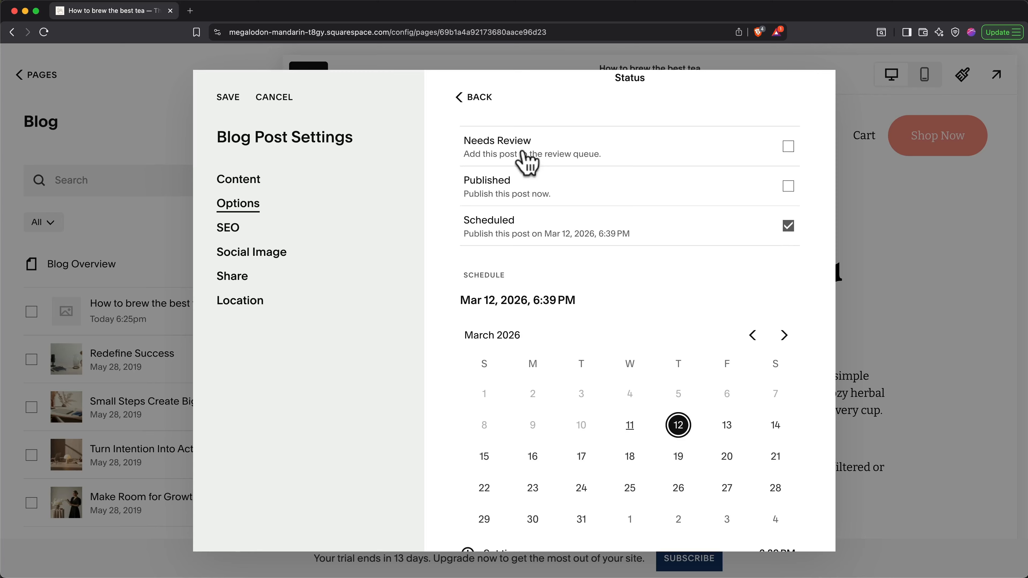
pyautogui.click(484, 99)
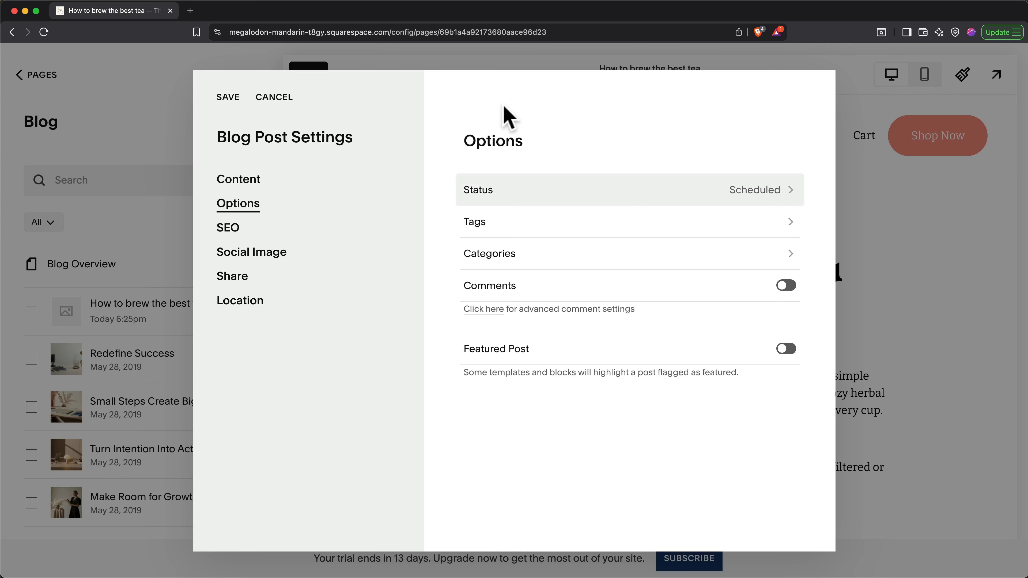
# Step: Add the tags "tea" and "loose leaf" to the blog post
pyautogui.click(697, 216)
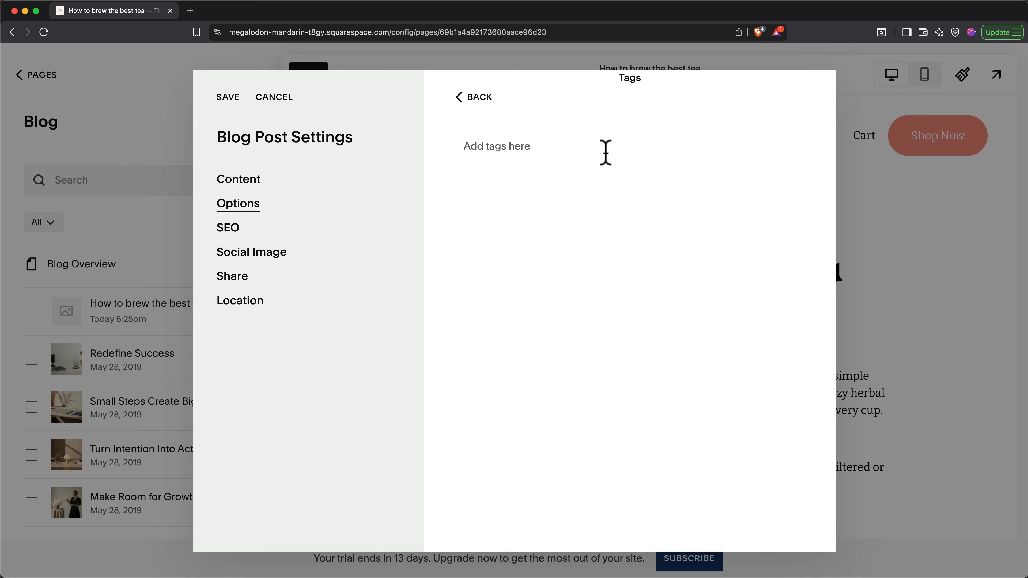
pyautogui.write('tea')
pyautogui.press('Return')
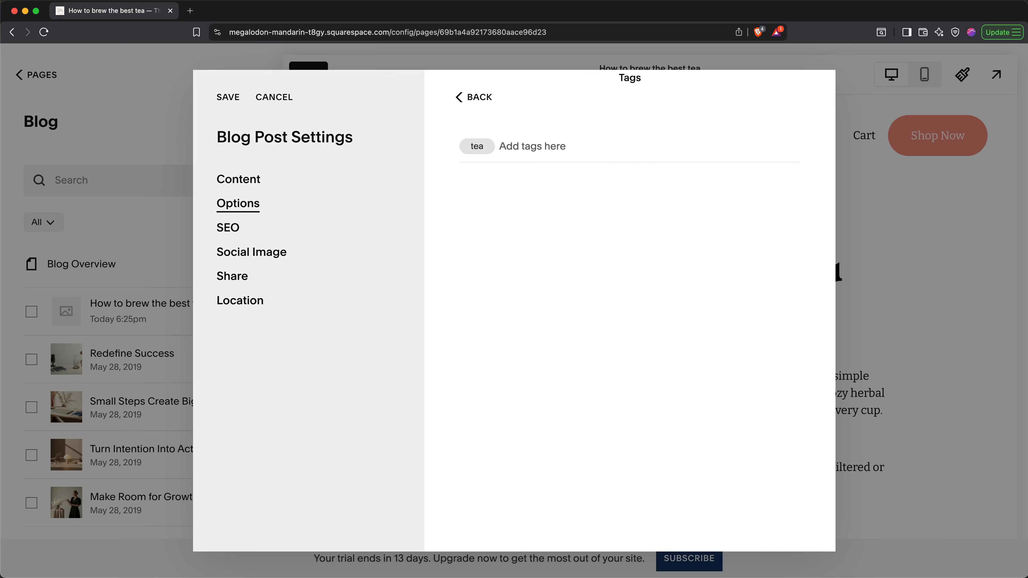
pyautogui.write('loose leaf')
pyautogui.press('Return')
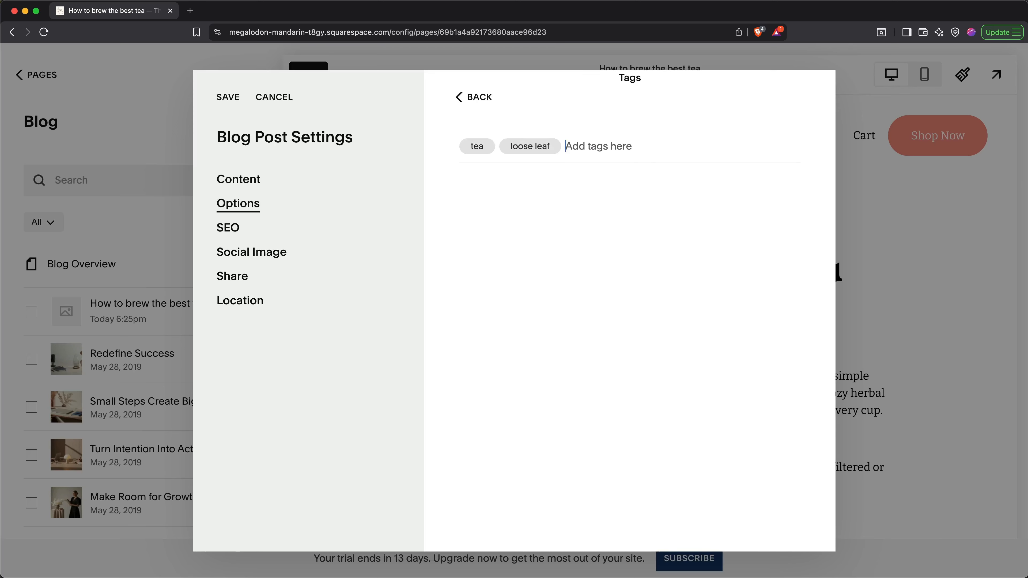
pyautogui.click(468, 97)
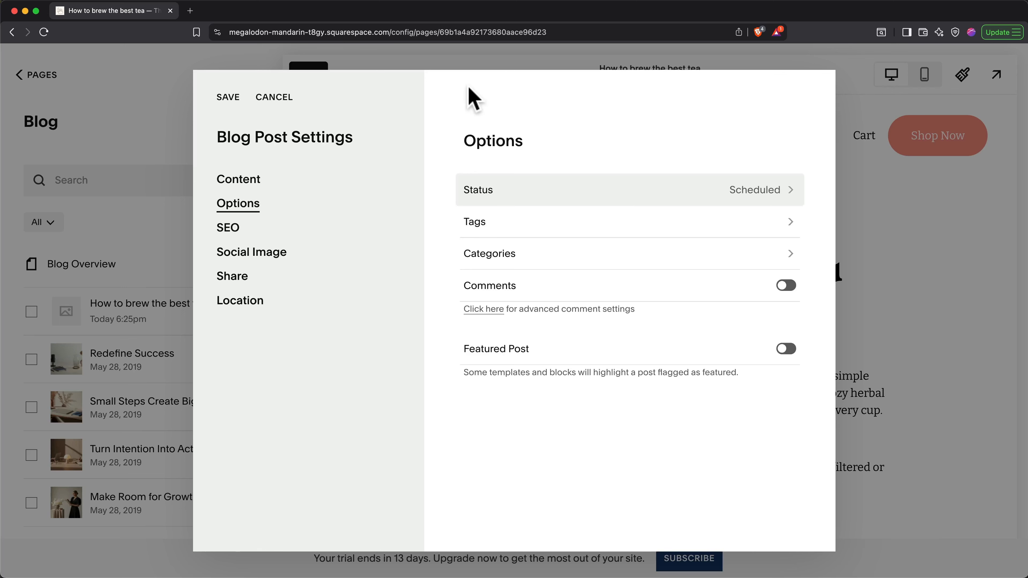
# Step: Assign the blog post to a new "How To Guide" category and enable comments on it
pyautogui.click(637, 254)
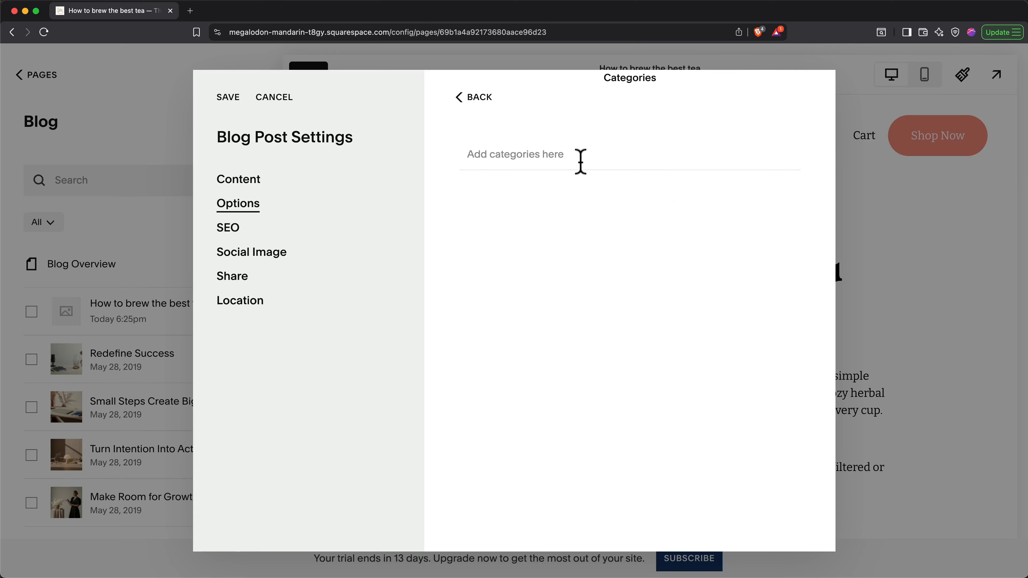
pyautogui.write('How To Guide')
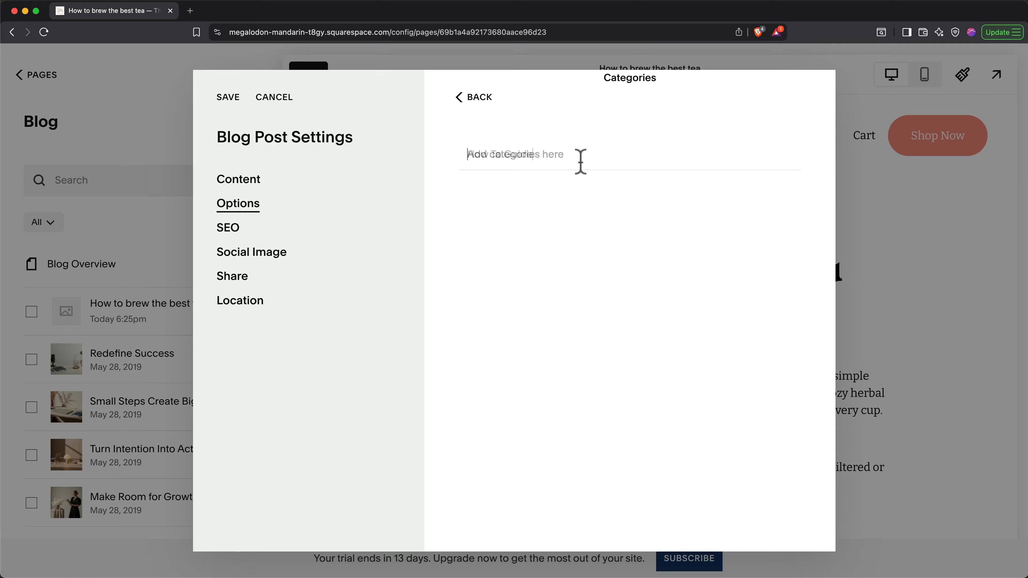
pyautogui.press('Return')
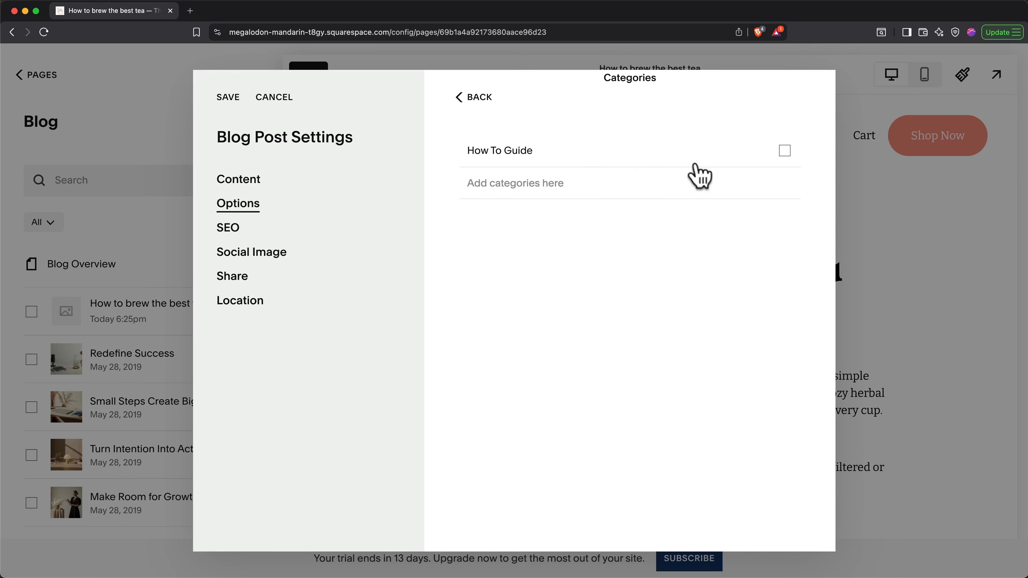
pyautogui.click(784, 152)
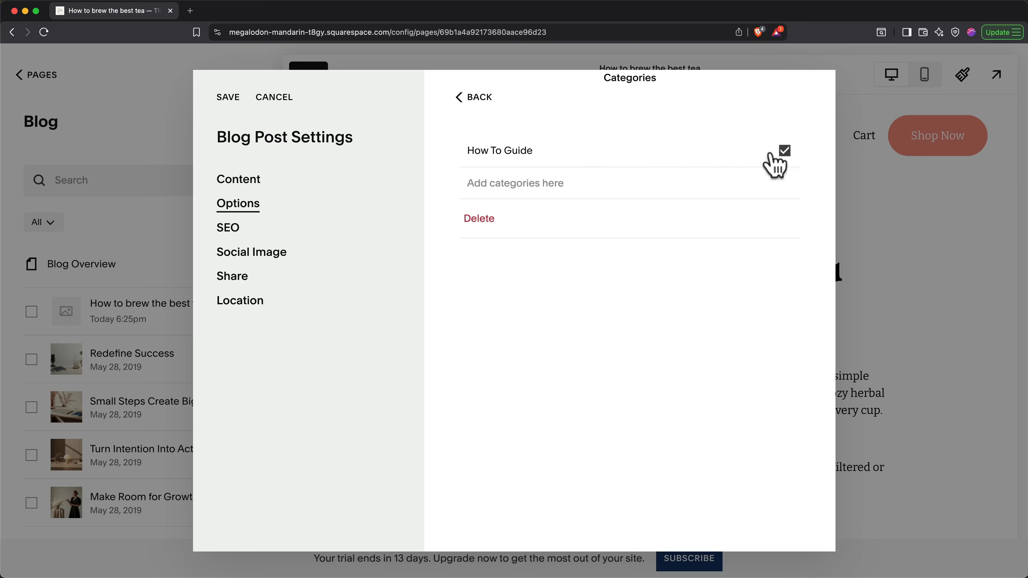
pyautogui.click(480, 98)
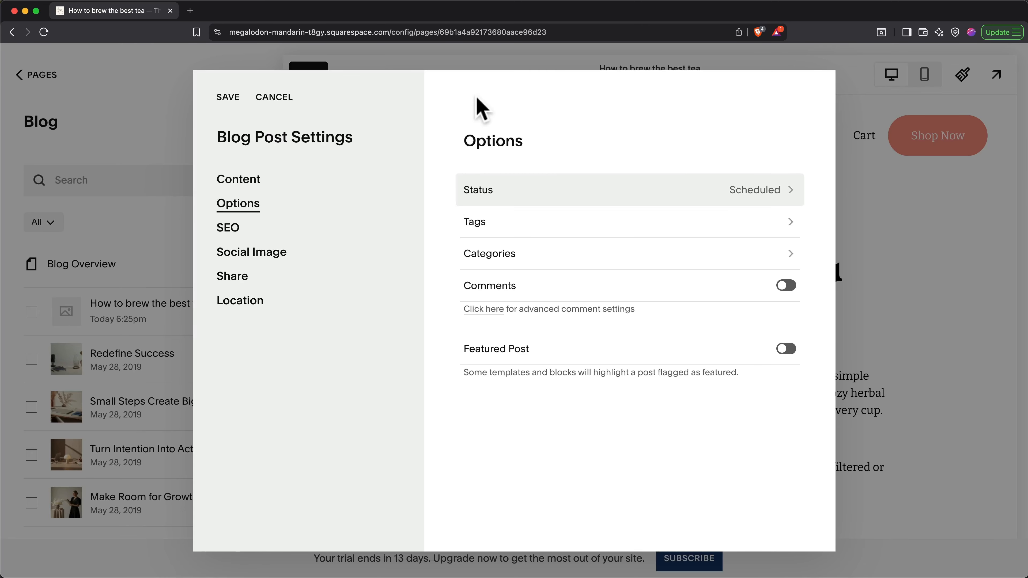
pyautogui.click(786, 286)
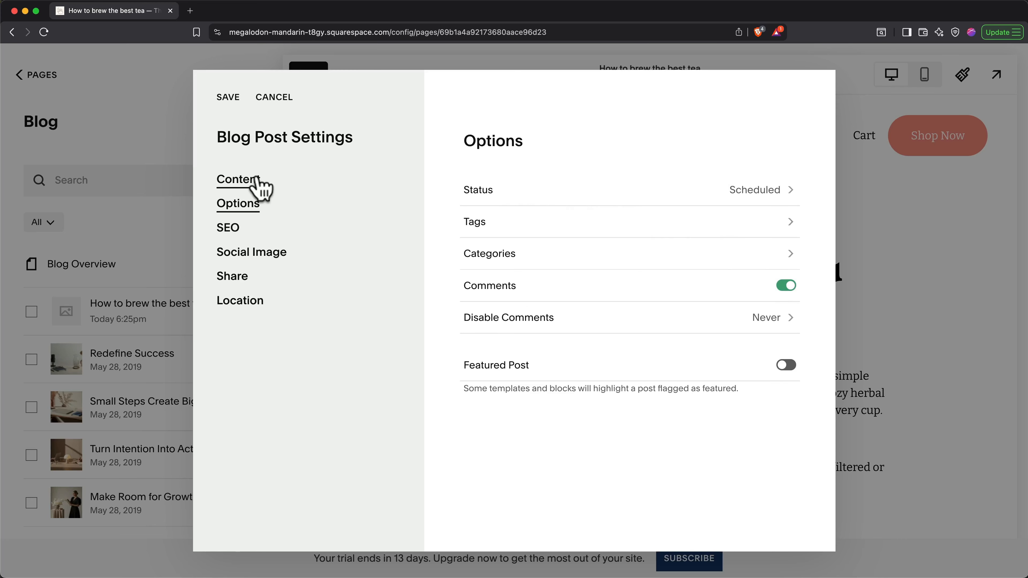
# Step: Set the post's featured image to the free stock photo of glass teapots found by searching "brewing tea"
pyautogui.click(258, 182)
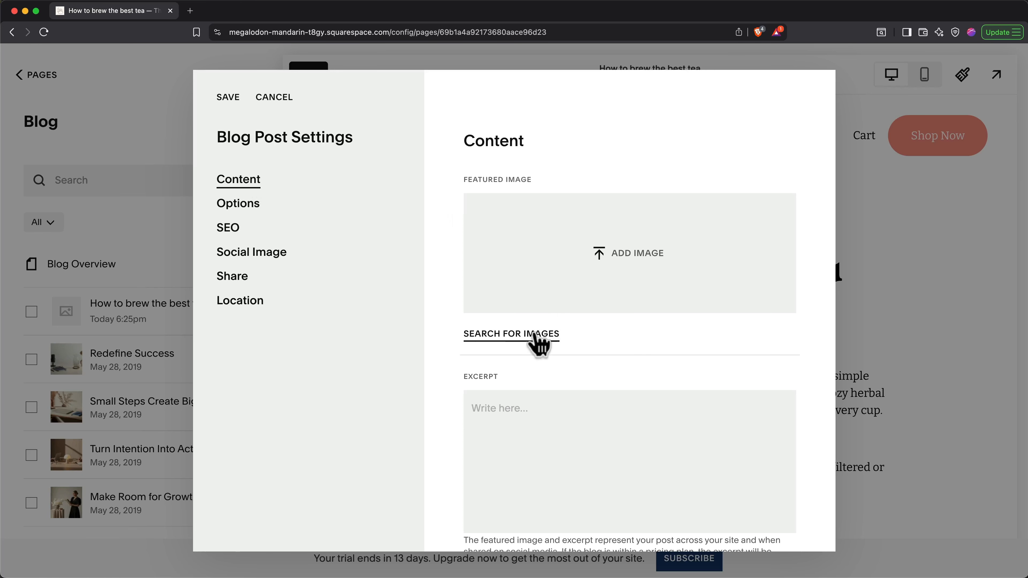
pyautogui.click(530, 334)
pyautogui.click(330, 124)
pyautogui.click(356, 156)
pyautogui.write('brewing tea')
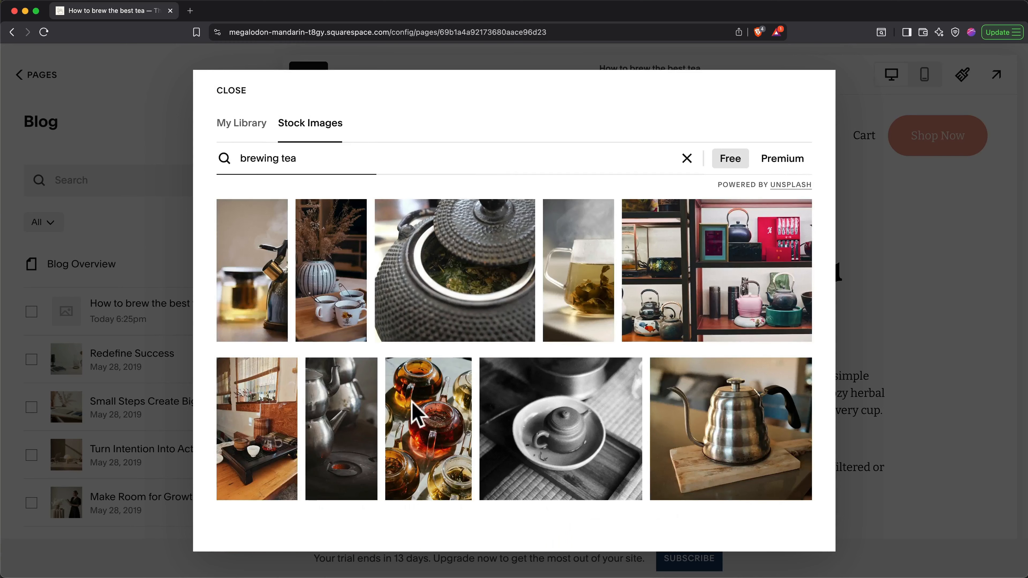
pyautogui.click(413, 406)
pyautogui.click(599, 403)
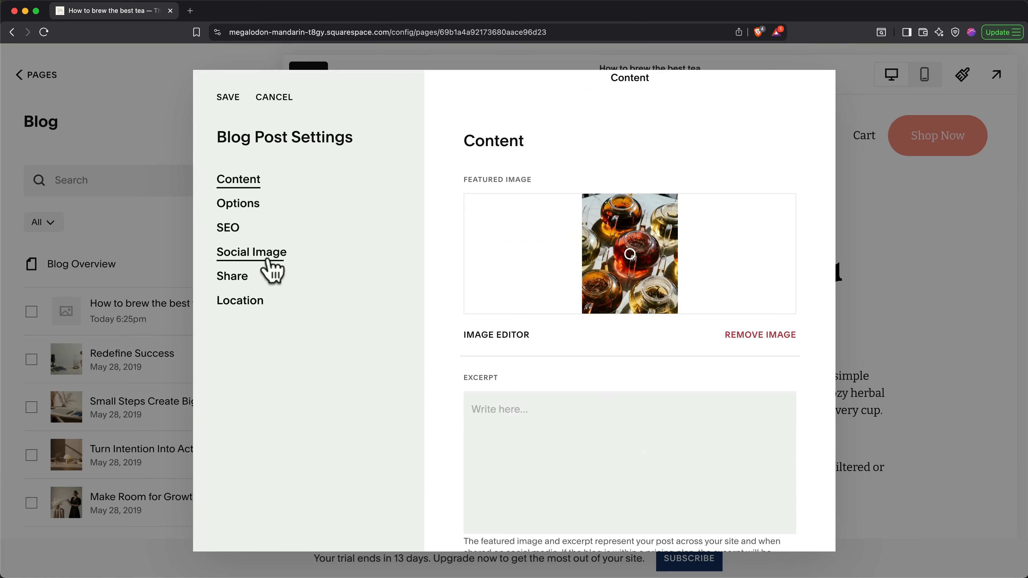
# Step: Add the glass teapots photo from the library as the post's alternate social sharing image and save the post settings
pyautogui.click(269, 262)
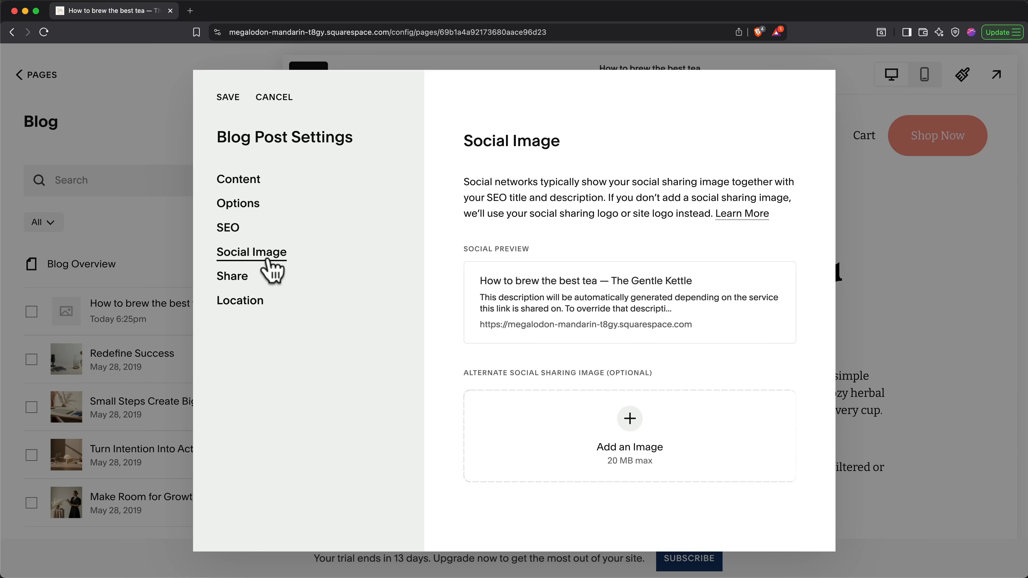
pyautogui.click(631, 427)
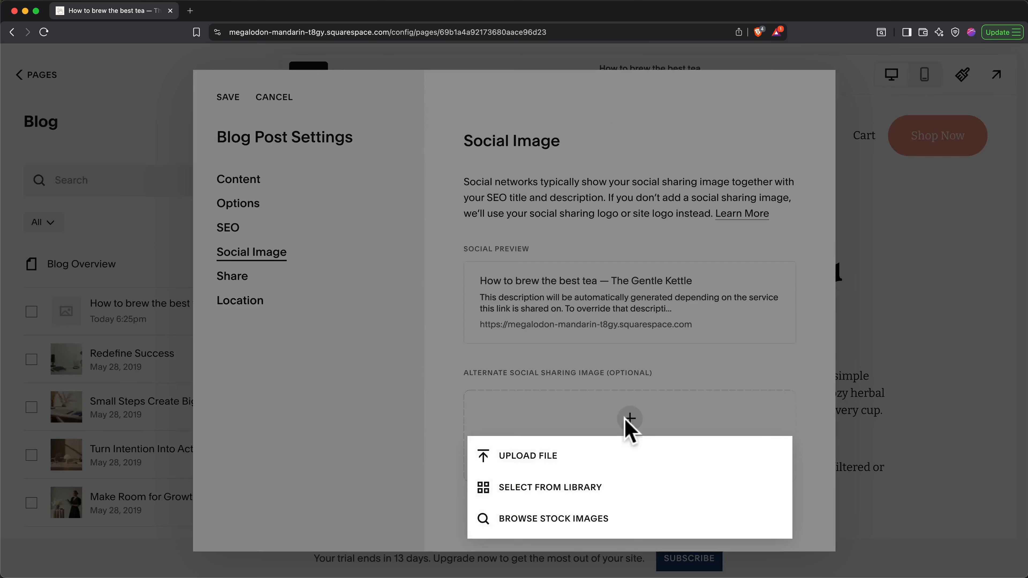
pyautogui.click(571, 485)
pyautogui.click(300, 297)
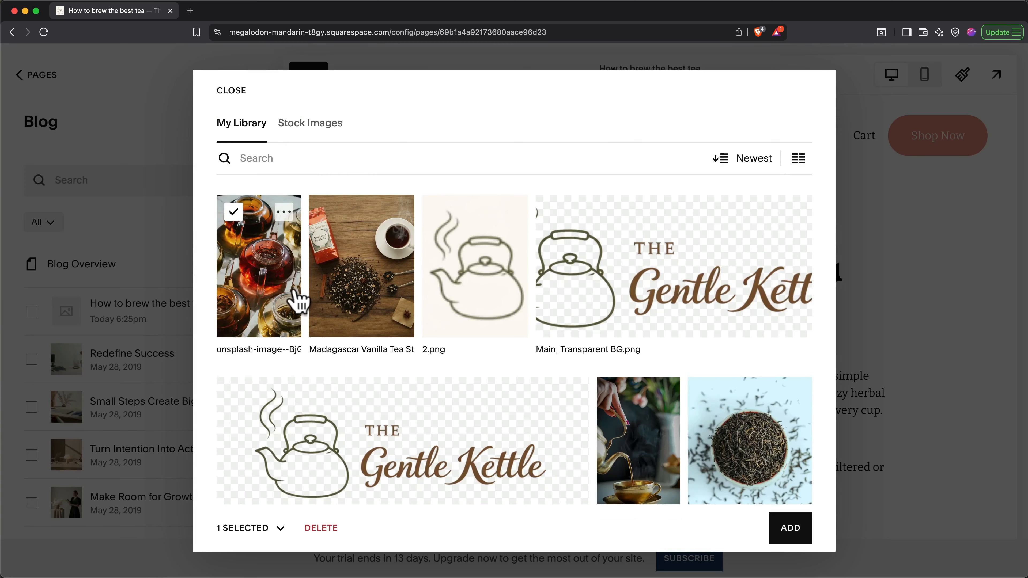
pyautogui.click(790, 529)
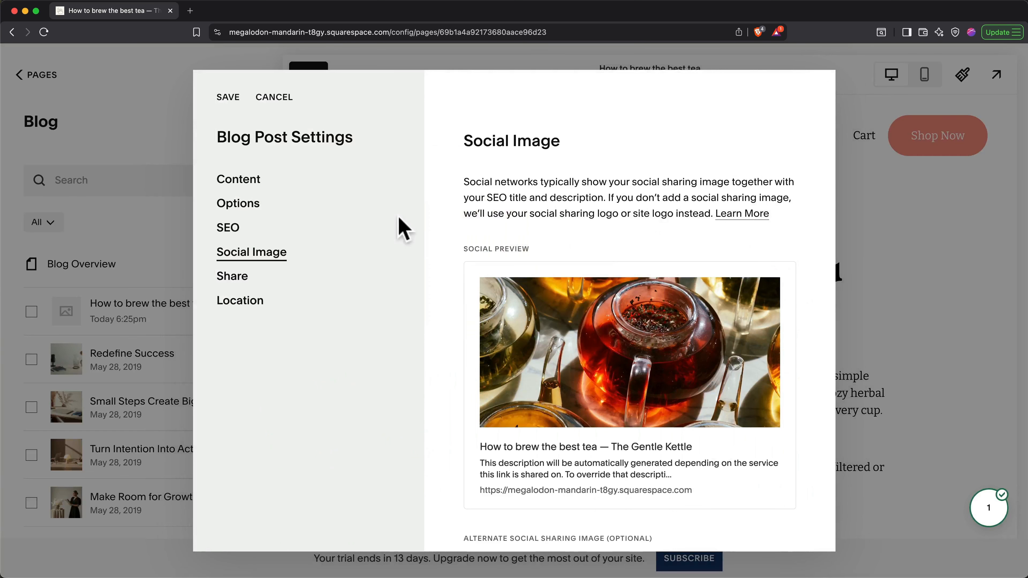
pyautogui.click(227, 97)
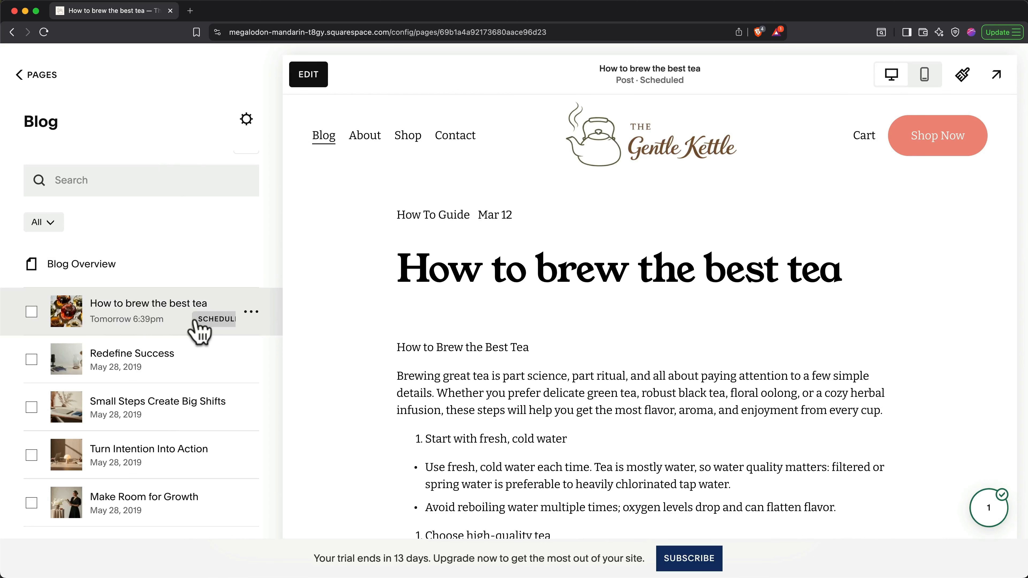
# Step: Delete the sample posts Redefine Success, Small Steps Create Big Shifts, Turn Intention Into Action and Make Room for Growth
pyautogui.click(31, 359)
pyautogui.click(31, 407)
pyautogui.click(32, 454)
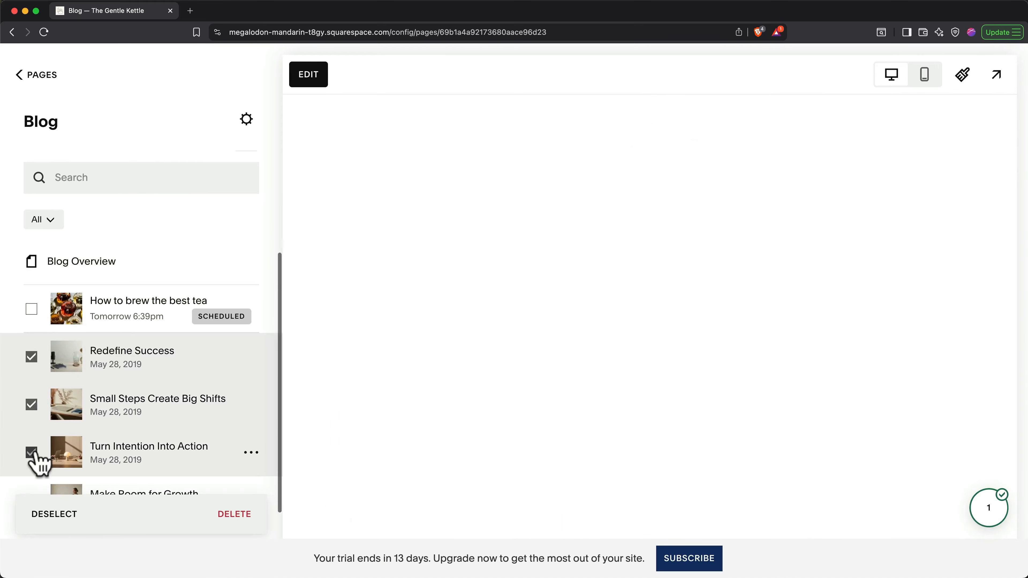
pyautogui.scroll(-2, 34, 458)
pyautogui.click(32, 471)
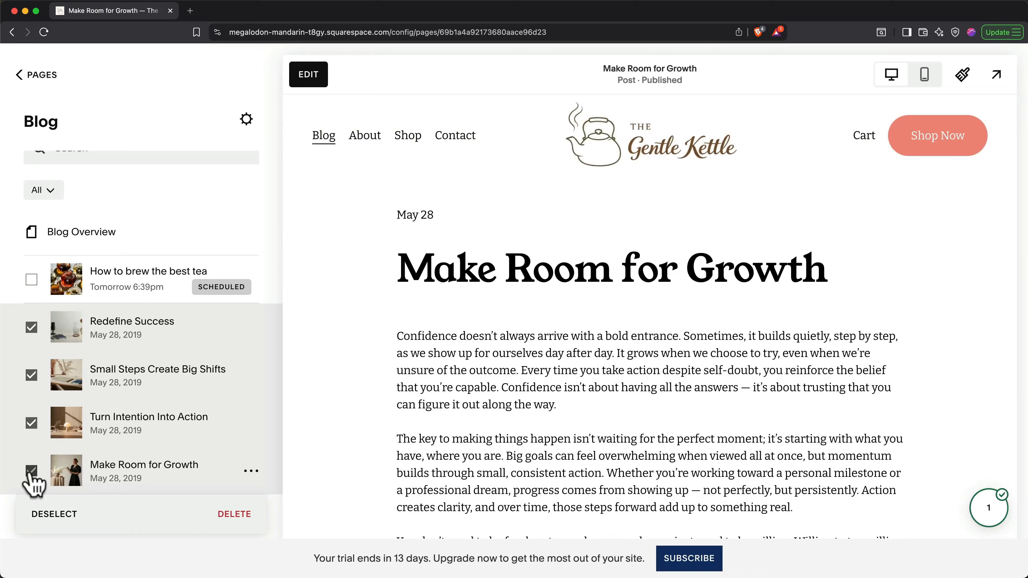
pyautogui.click(235, 513)
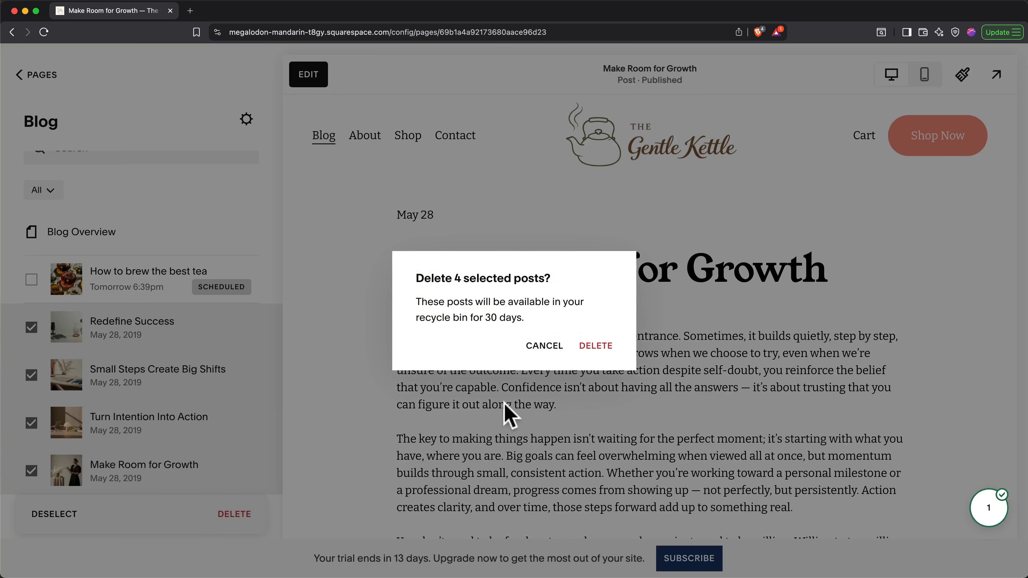
pyautogui.click(595, 346)
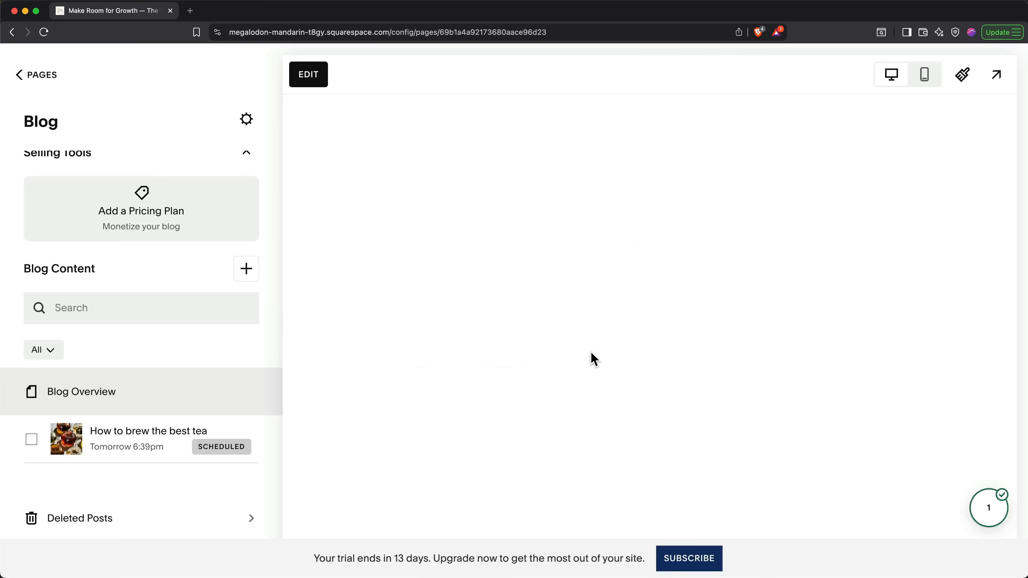
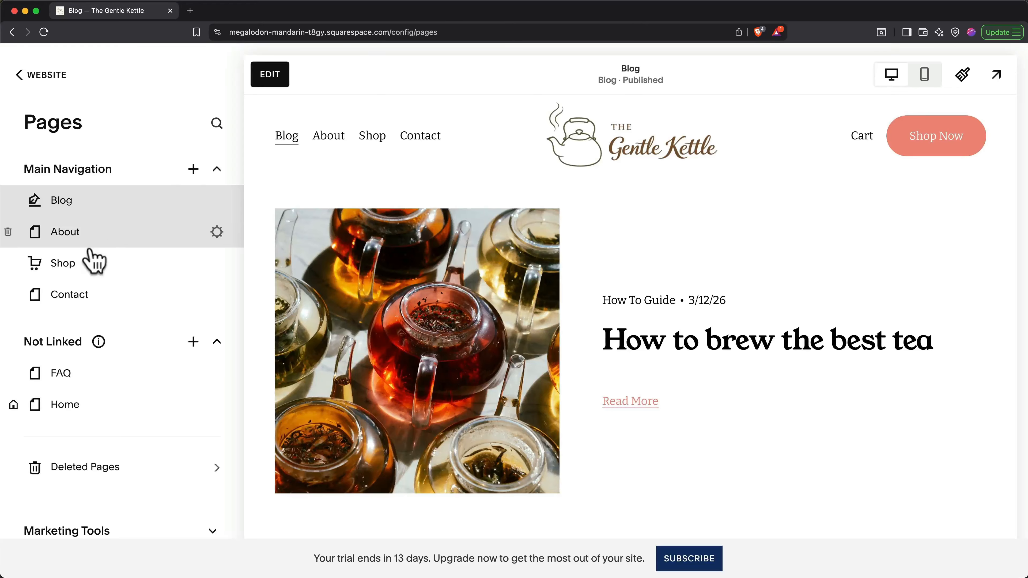
# Step: Start creating a new physical product for the Shop page
pyautogui.click(85, 264)
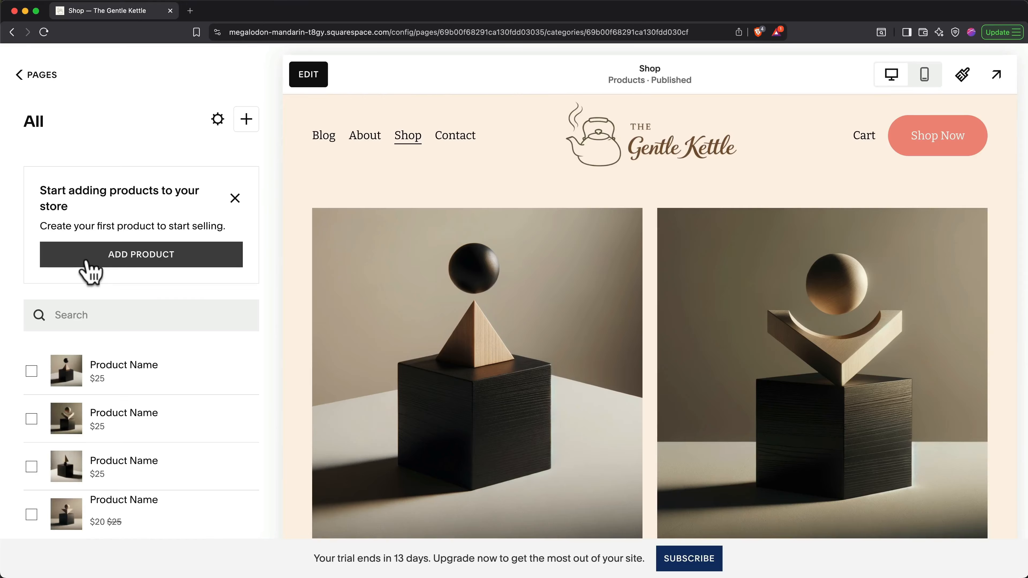
pyautogui.click(130, 259)
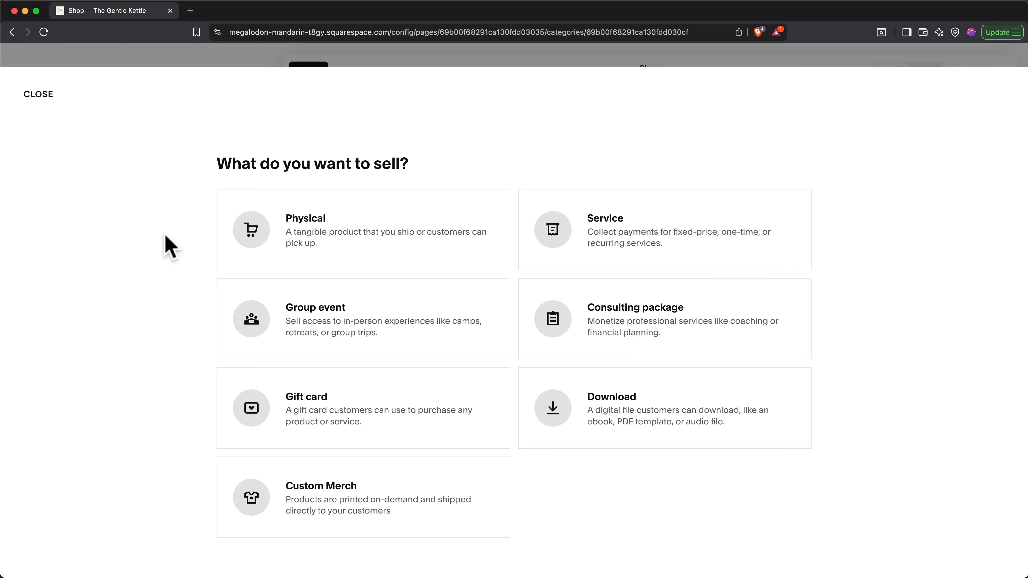
pyautogui.click(252, 239)
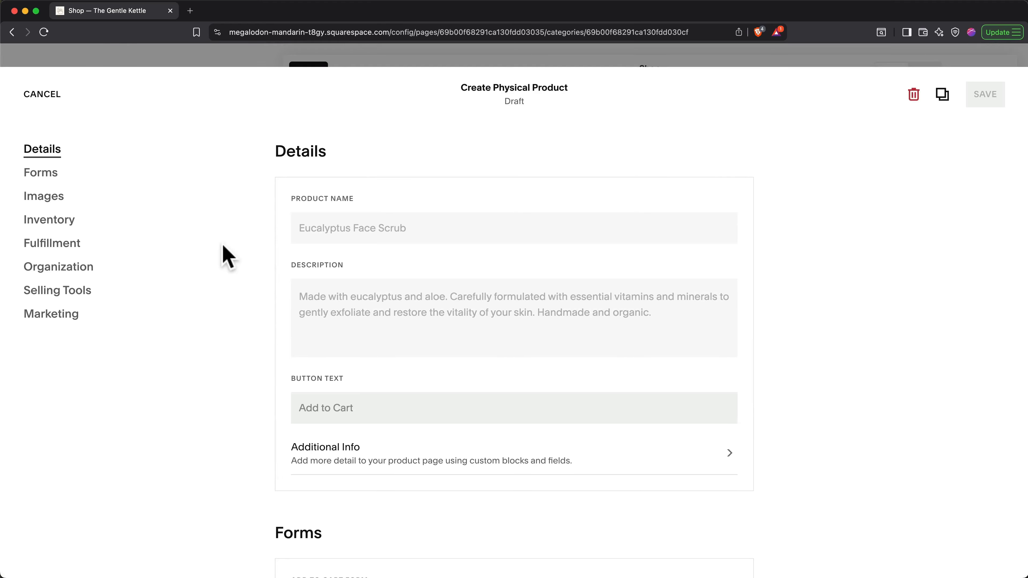
pyautogui.click(323, 306)
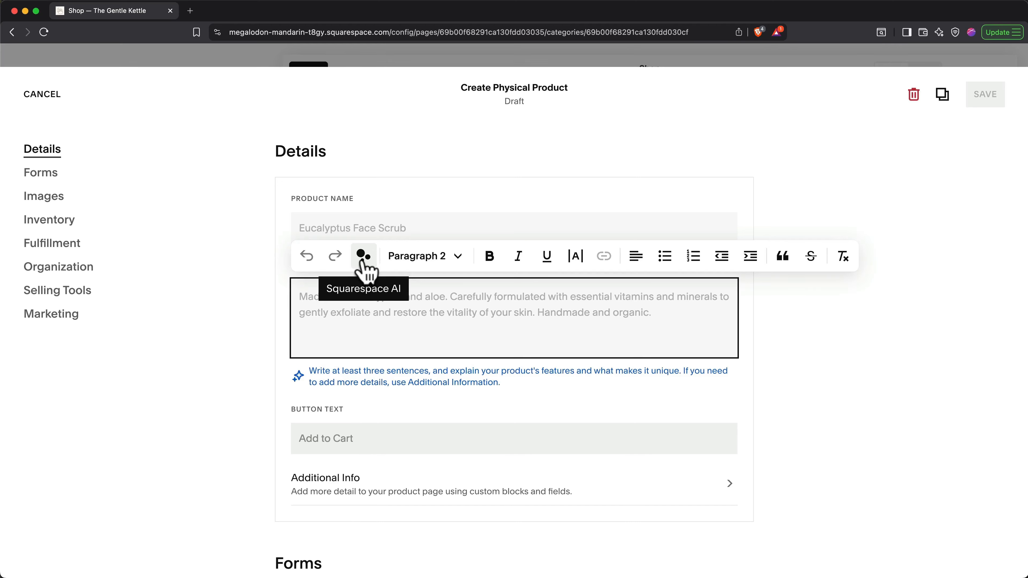
pyautogui.click(287, 349)
# Step: Upload the three Madagascar Vanilla Tea images from 03 Product Images to the product and move Stylized 2 to first place
pyautogui.scroll(-15, 284, 344)
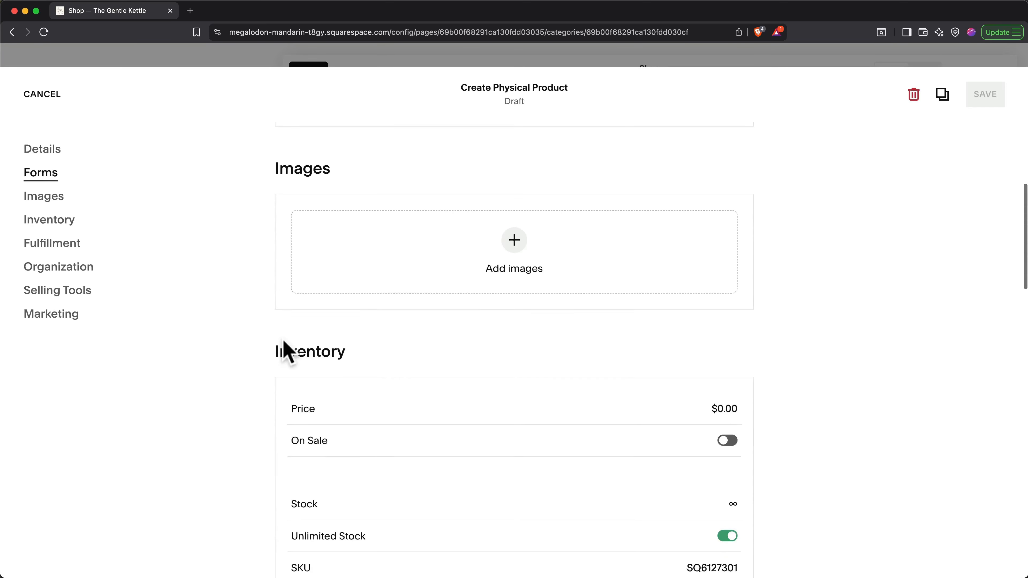
pyautogui.click(513, 244)
pyautogui.click(552, 240)
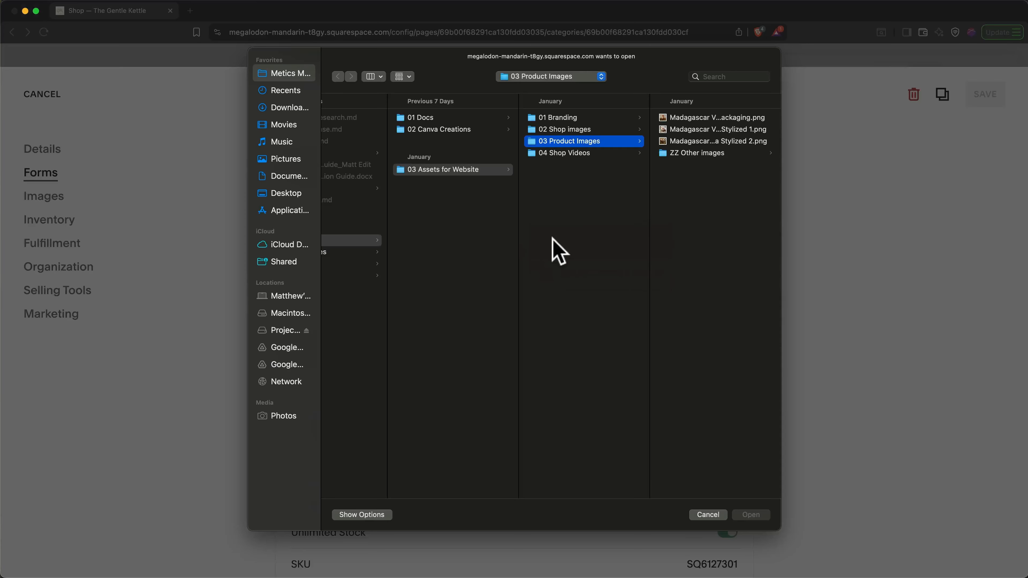
pyautogui.click(690, 118)
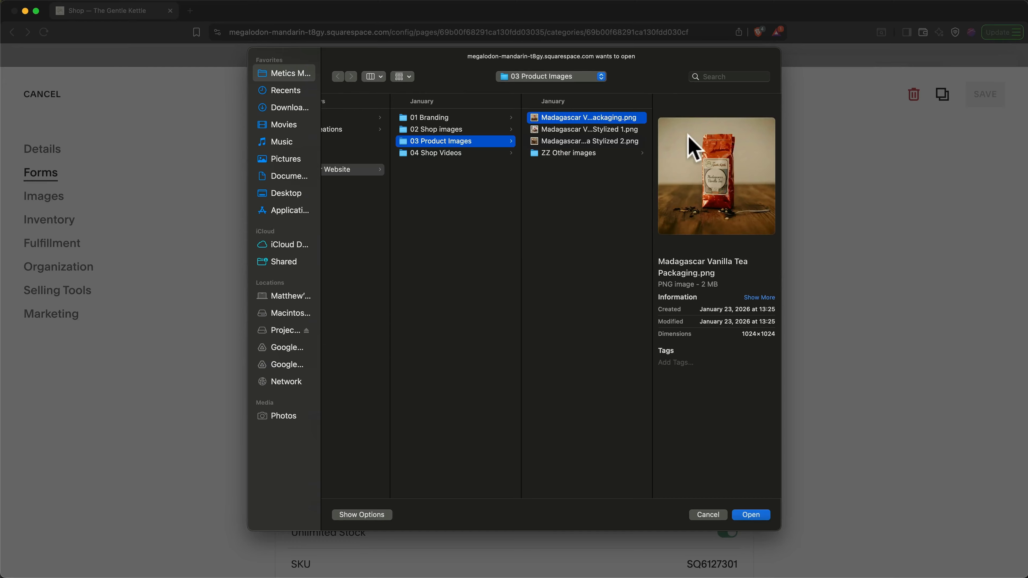
pyautogui.keyDown('shift'); pyautogui.click(636, 141); pyautogui.keyUp('shift')
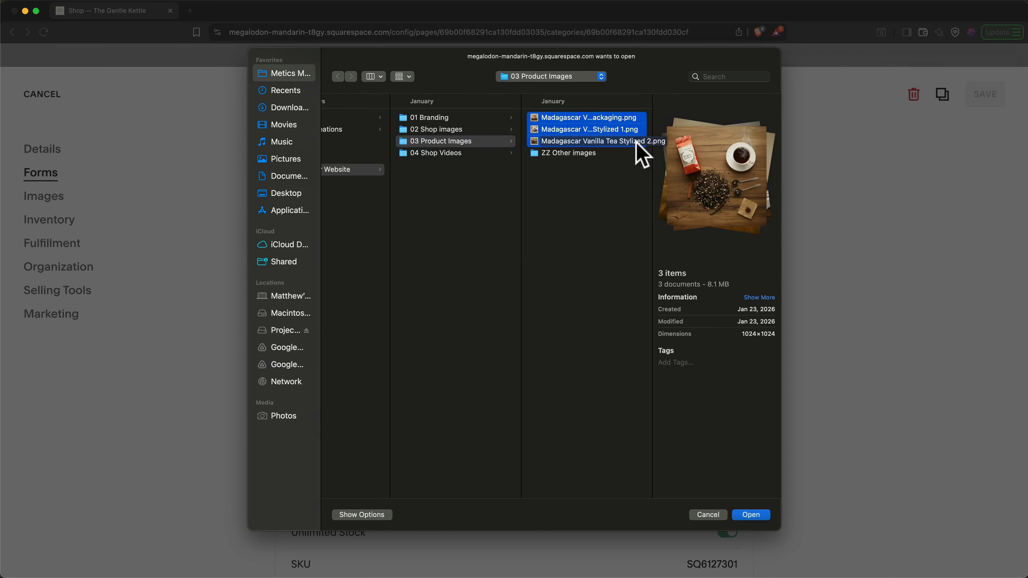
pyautogui.press('Return')
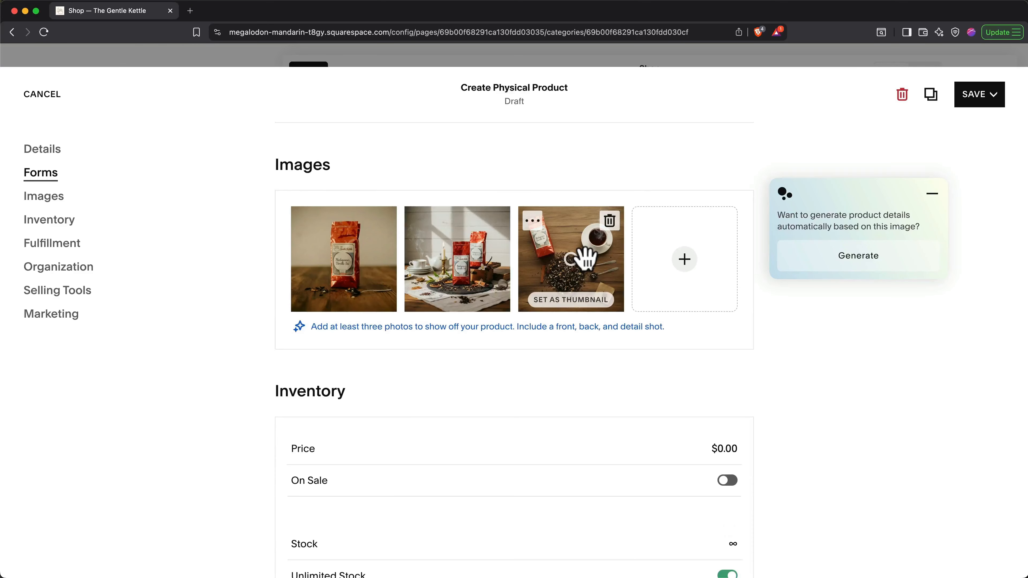
pyautogui.moveTo(585, 258); pyautogui.dragTo(323, 267)
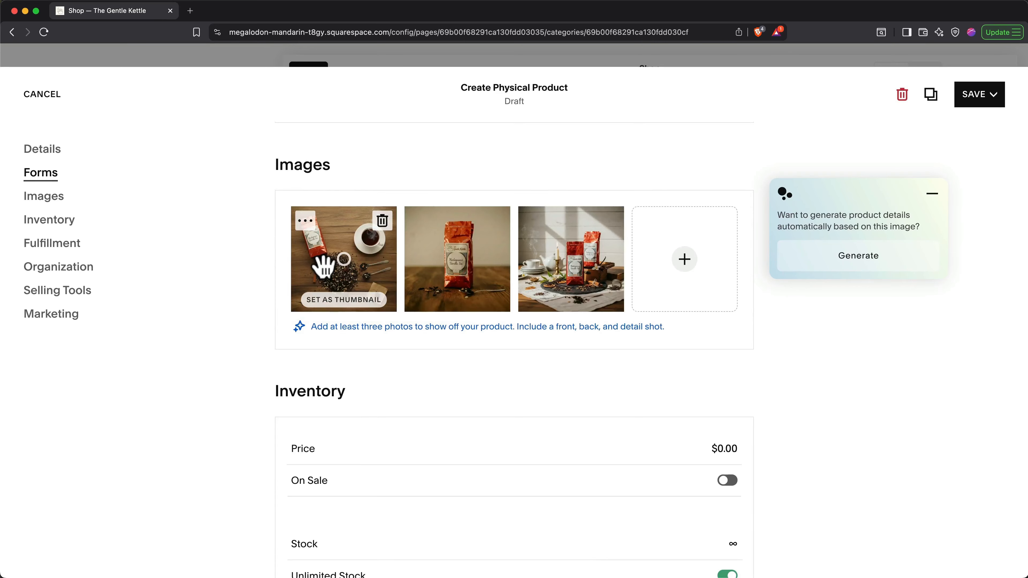
# Step: Generate the product details with Beacon AI from "Madagascar Vanilla Tea - Loose Leaf - 12 oz" and review them down to the inventory
pyautogui.click(825, 259)
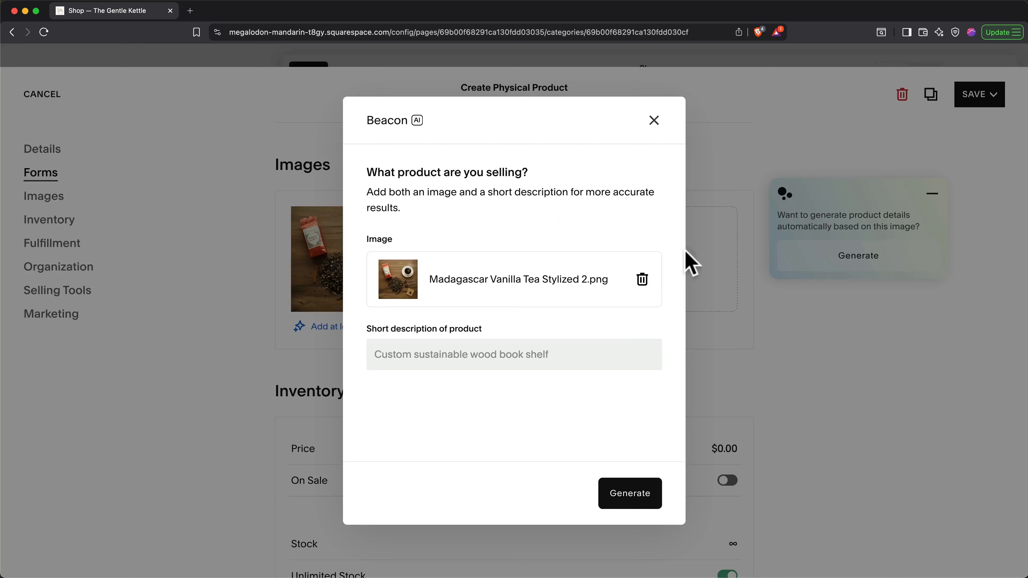
pyautogui.click(585, 351)
pyautogui.write('Madagascar Vanilla Tea - Loose Leaf - 12 oz')
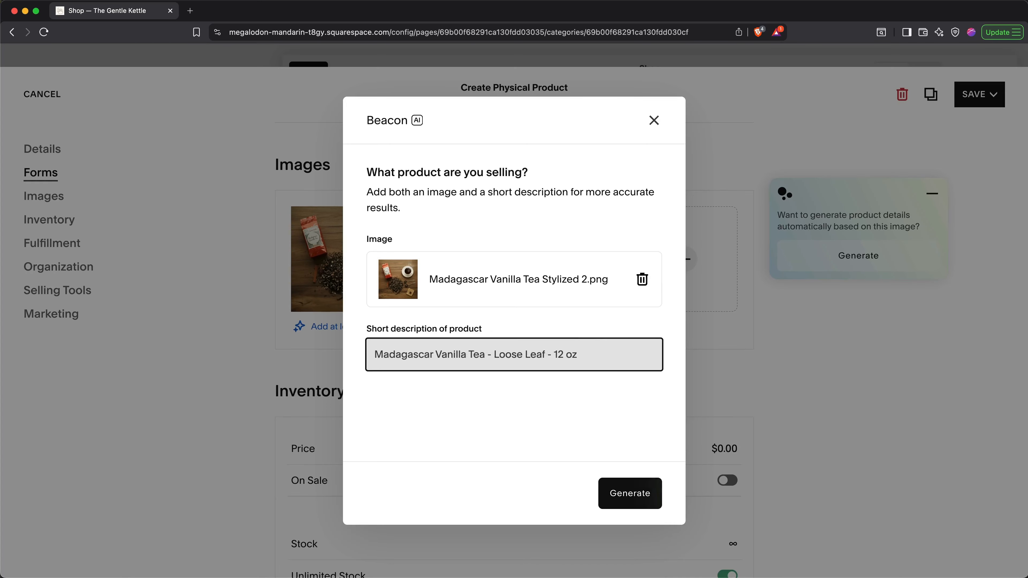
pyautogui.click(630, 495)
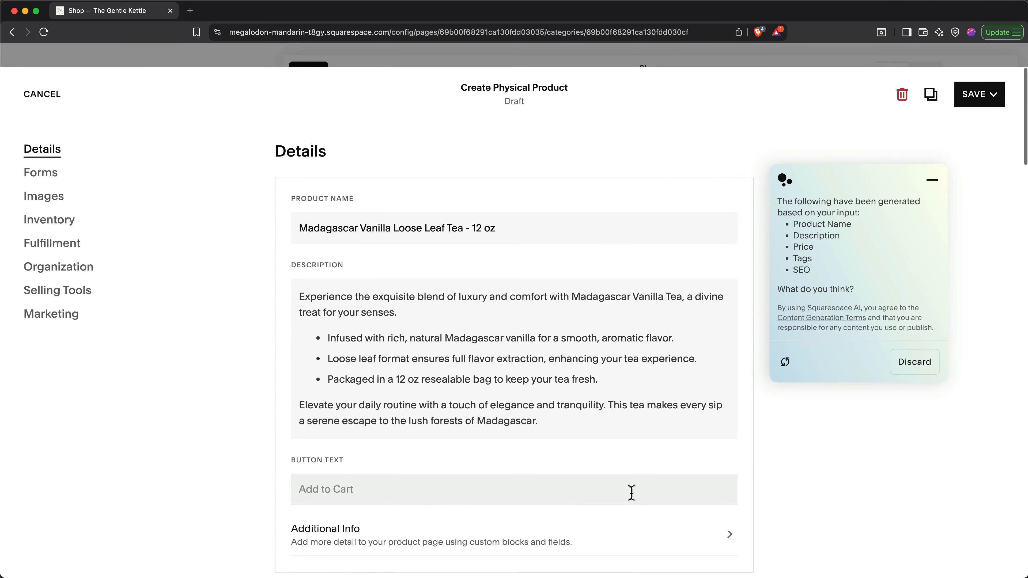
pyautogui.scroll(-5, 631, 492)
pyautogui.scroll(-8, 631, 498)
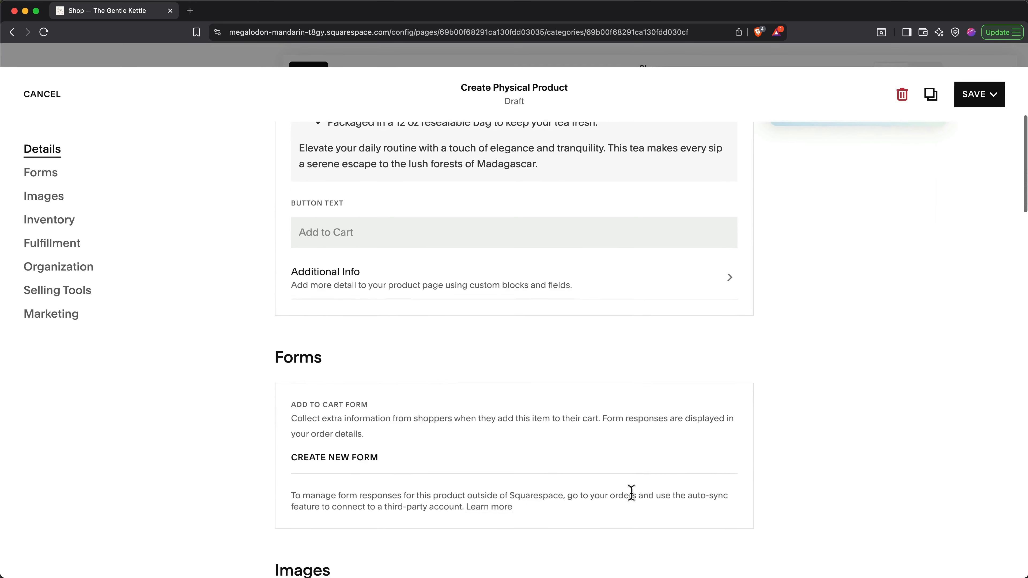
pyautogui.scroll(-8, 632, 501)
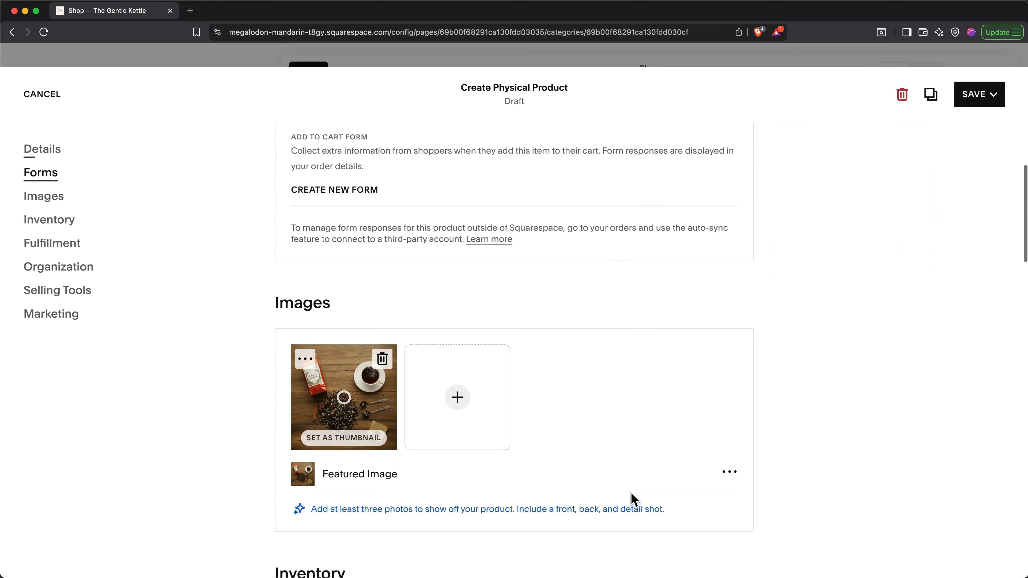
pyautogui.scroll(-4, 631, 493)
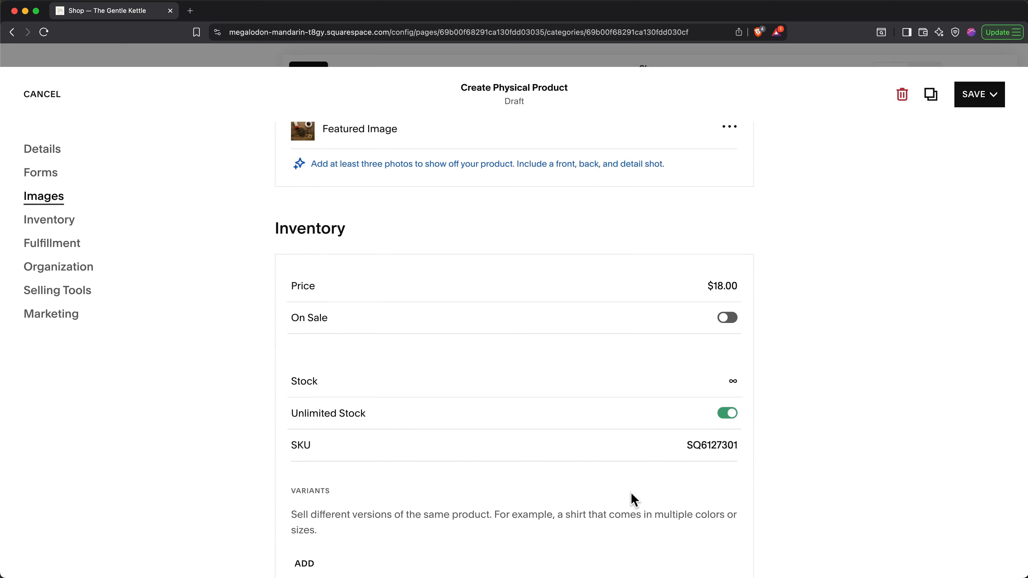
# Step: Mark the Madagascar Vanilla tea product as on sale with a sale price of $16.00
pyautogui.click(728, 319)
pyautogui.click(733, 350)
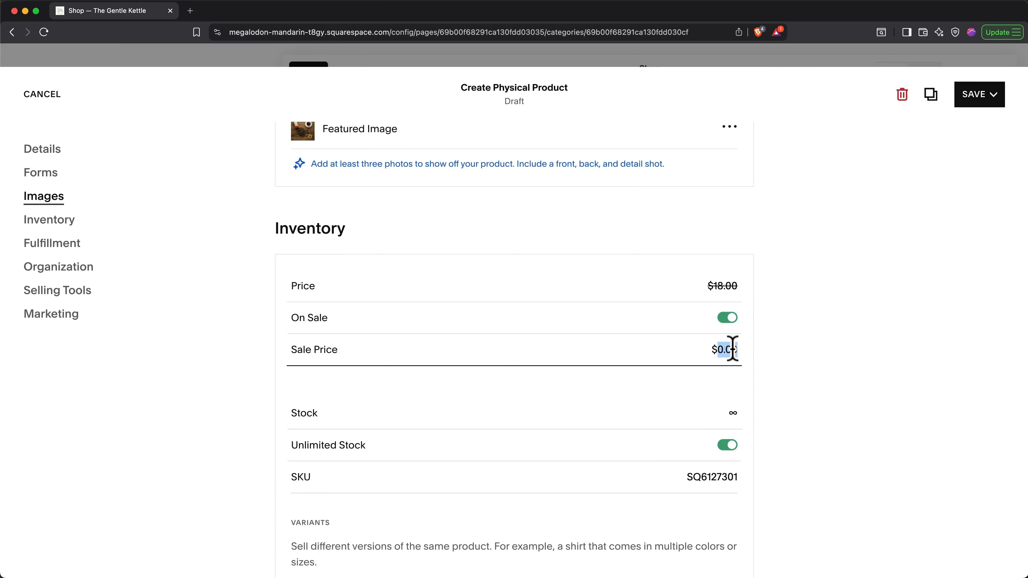
pyautogui.write('16')
pyautogui.click(803, 365)
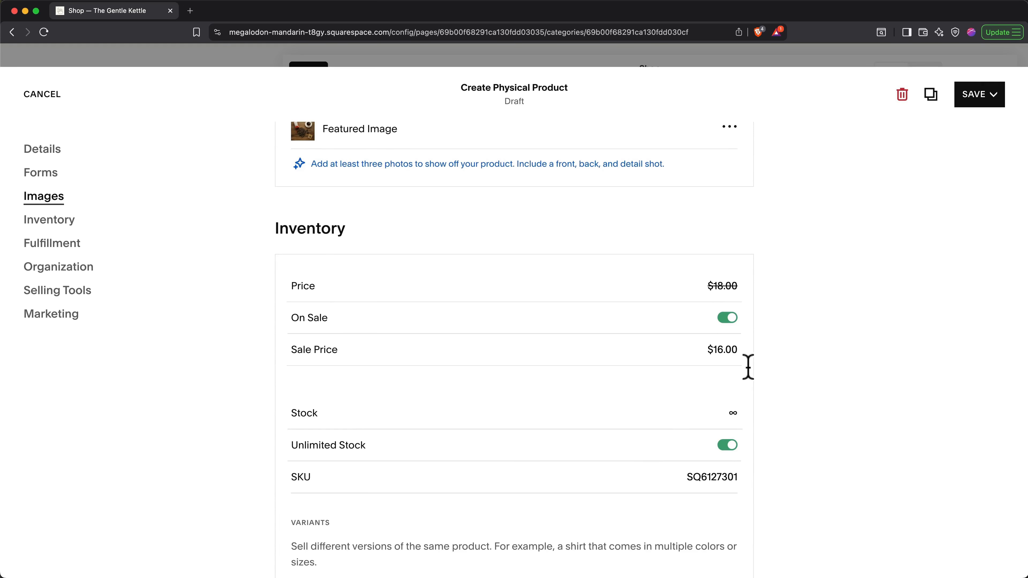
# Step: Turn off unlimited stock, set the product's stock to 100 and publish the product
pyautogui.click(723, 448)
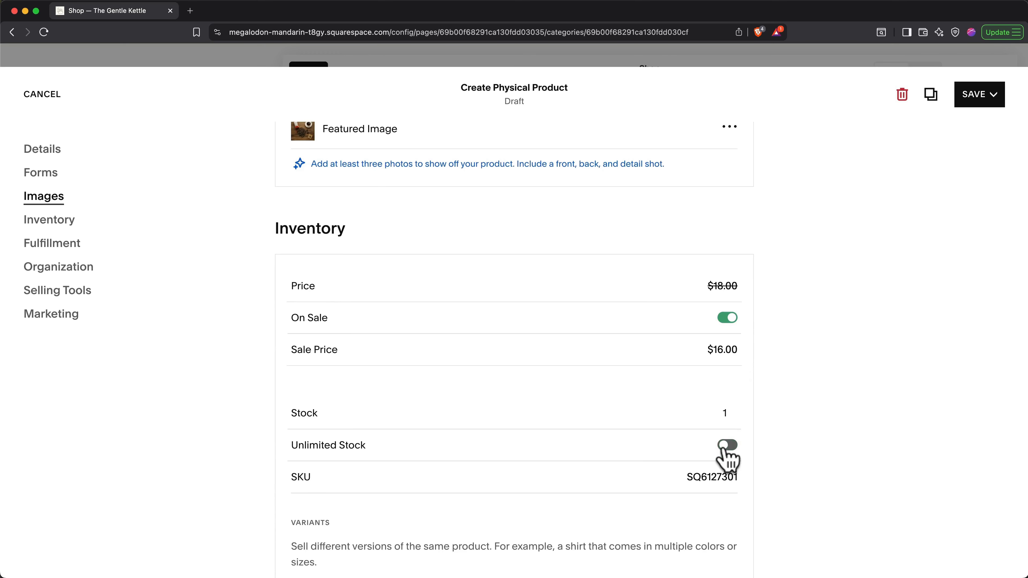
pyautogui.click(723, 412)
pyautogui.write('100')
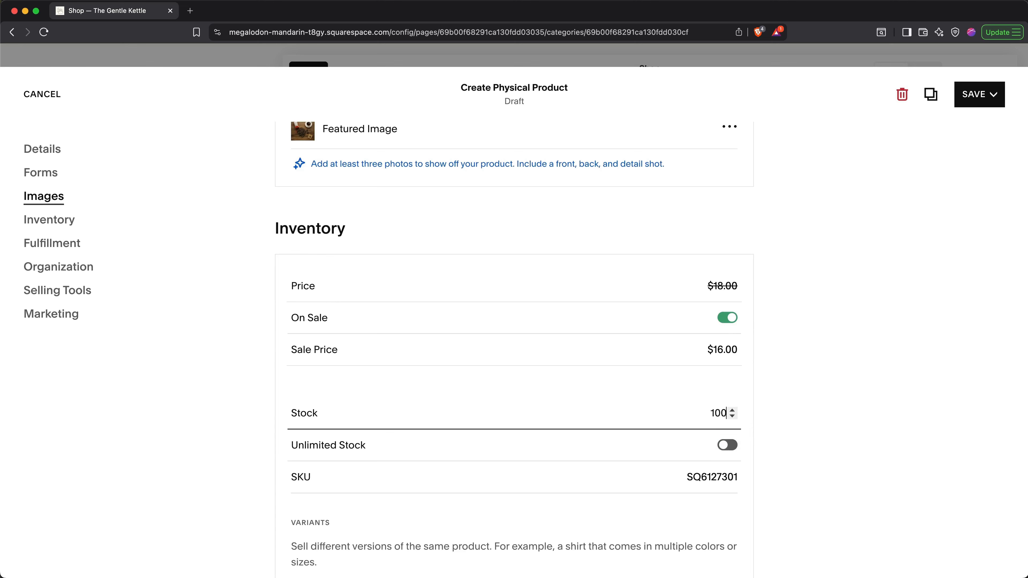
pyautogui.click(786, 442)
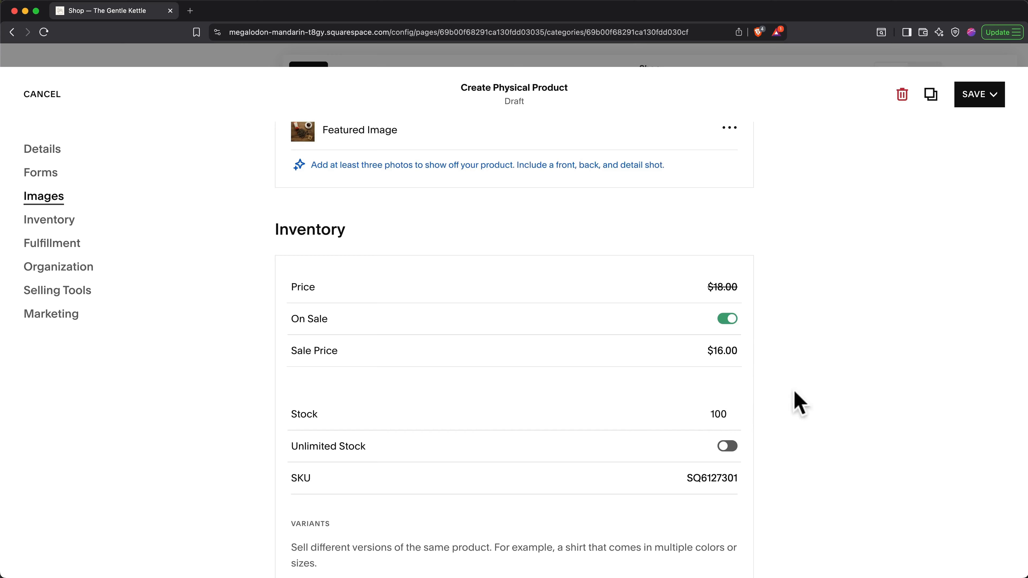
pyautogui.click(966, 100)
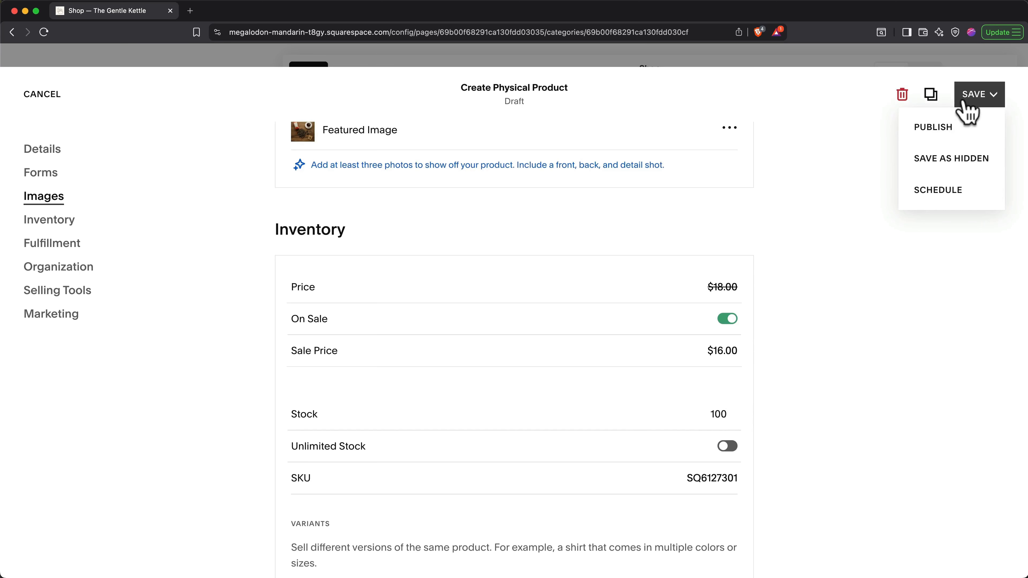
pyautogui.click(977, 127)
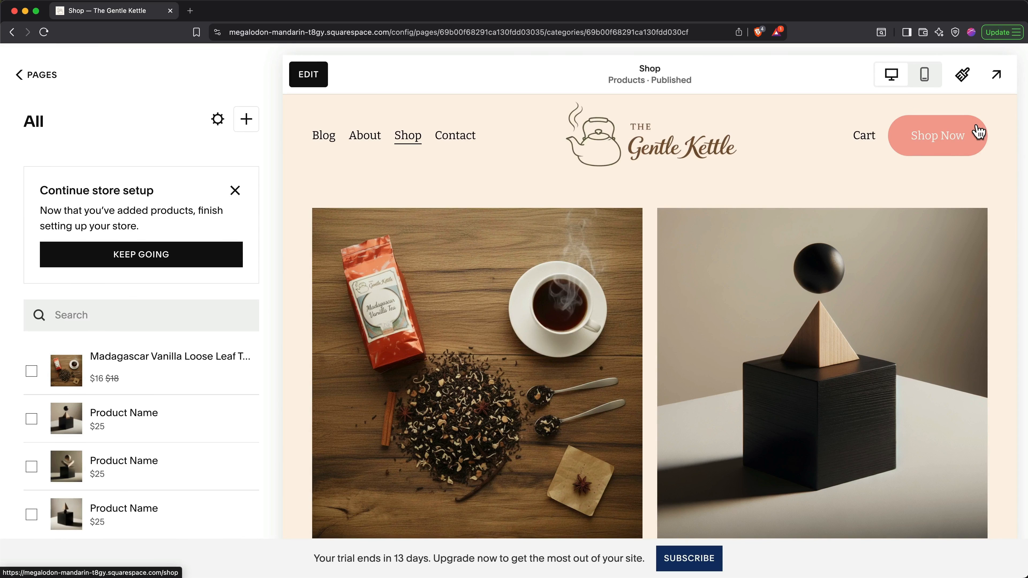
# Step: Examine the site's Selling settings, from payments and checkout through taxes, shipping and delivery, and close the settings
pyautogui.click(58, 80)
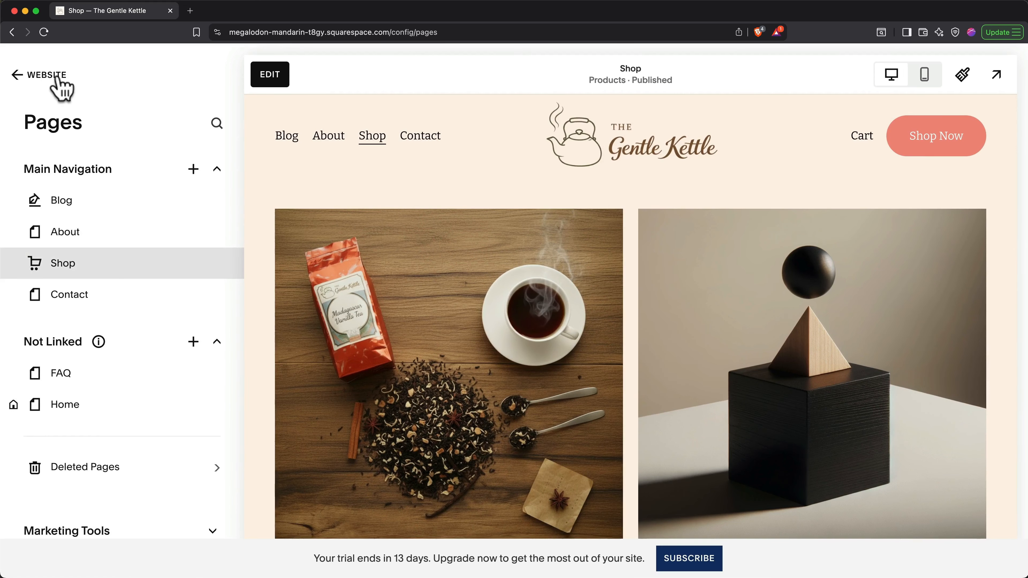
pyautogui.click(58, 79)
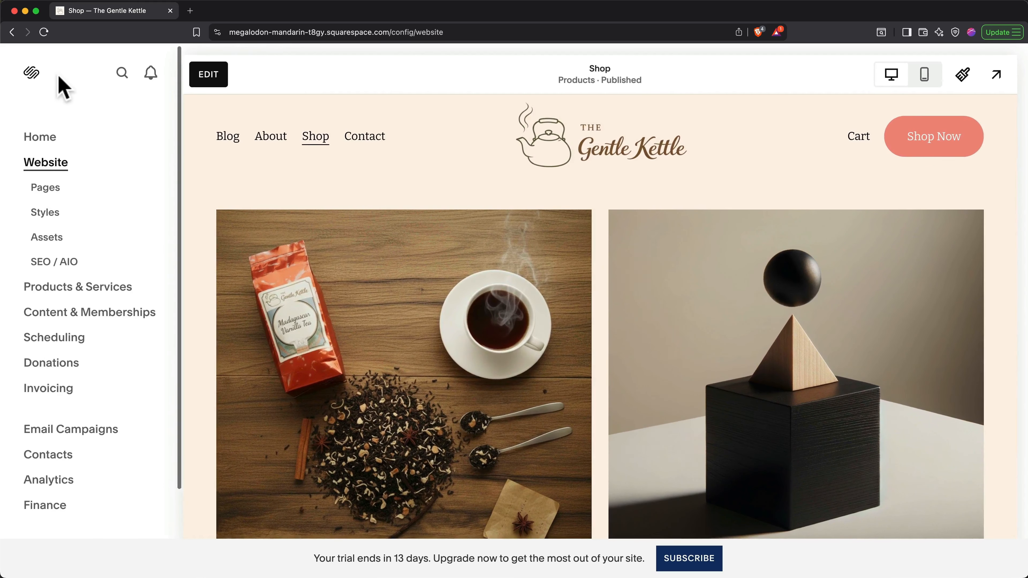
pyautogui.click(151, 503)
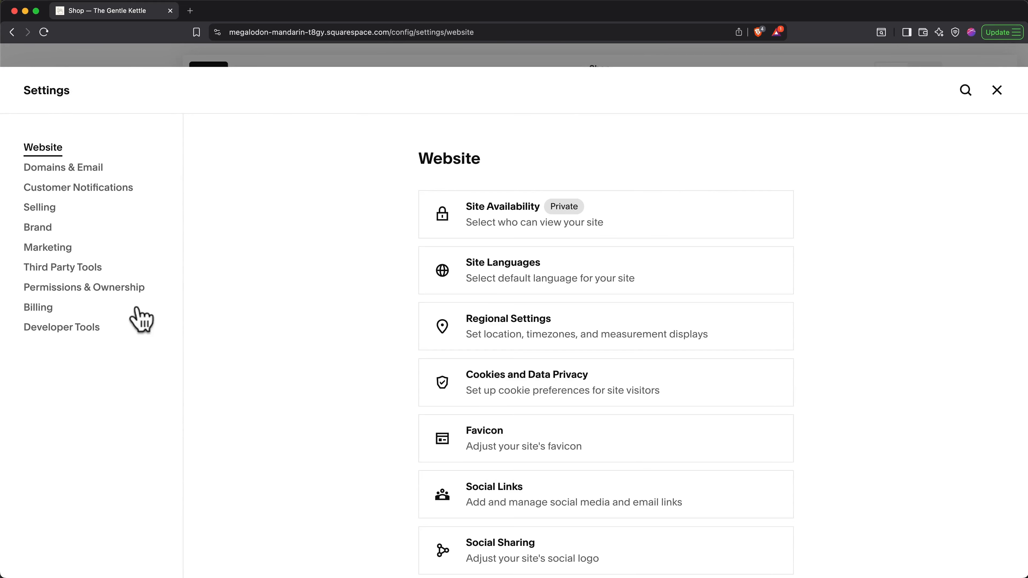
pyautogui.click(44, 214)
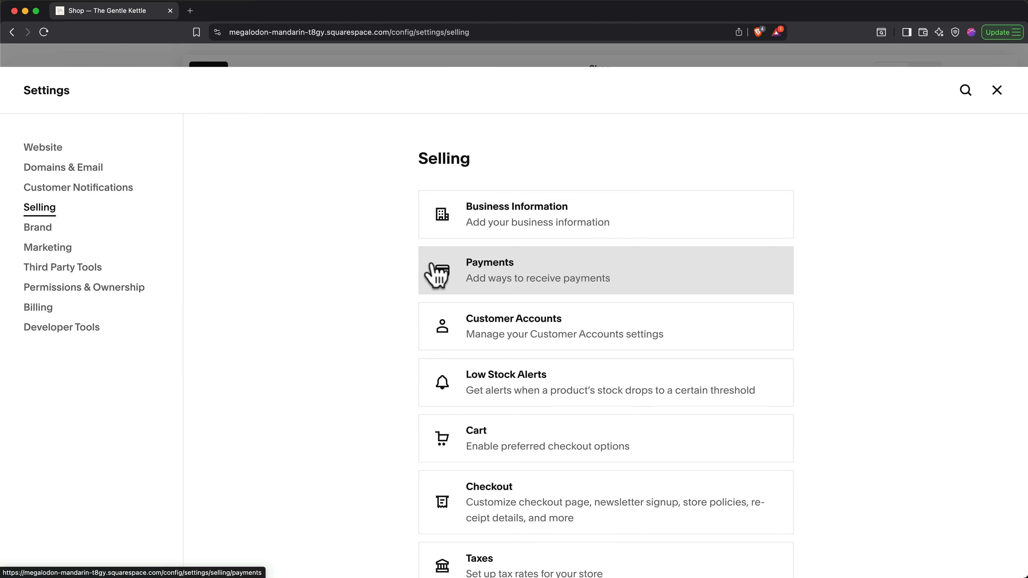
pyautogui.scroll(-5, 435, 276)
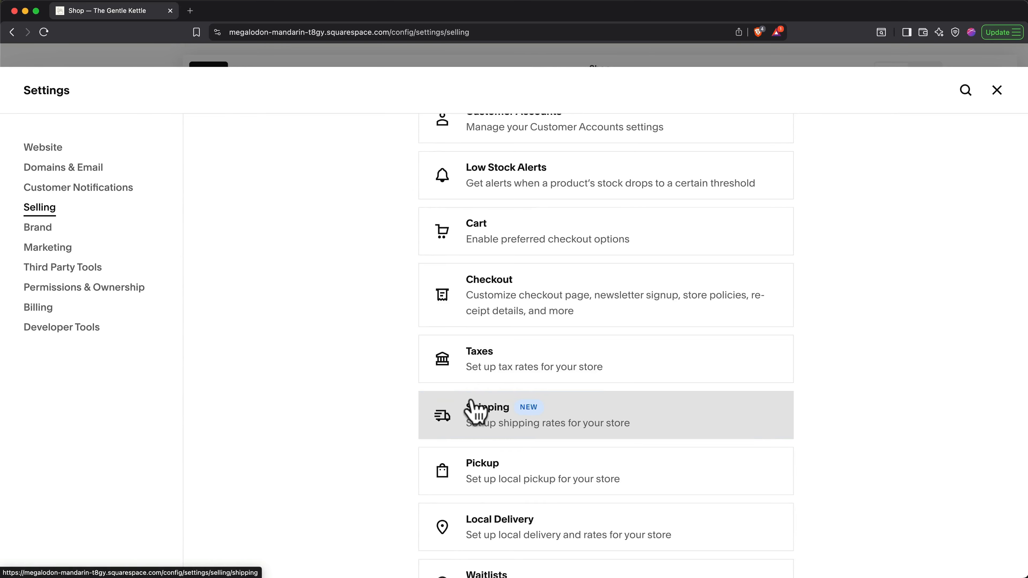
pyautogui.scroll(-3, 477, 411)
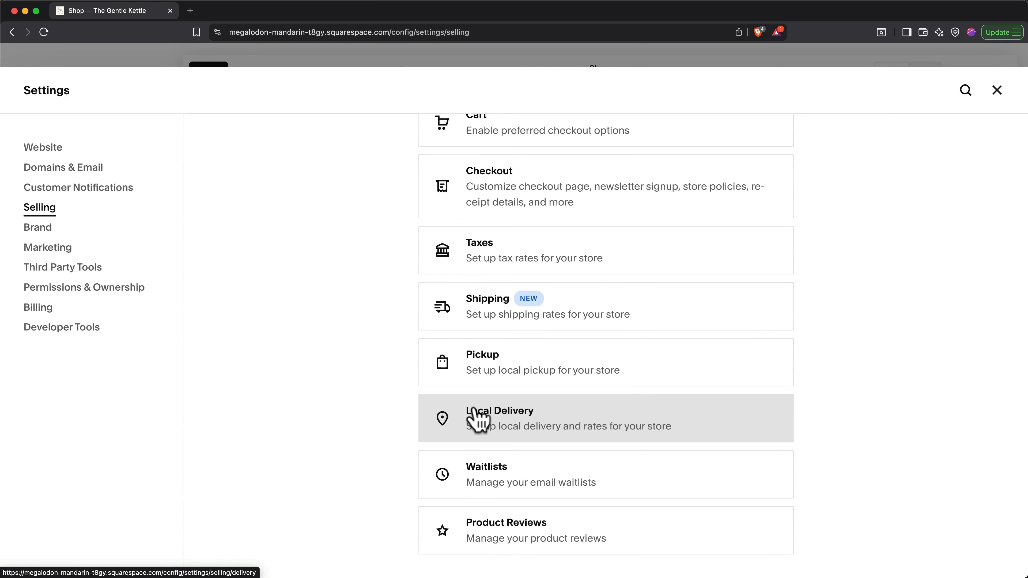
pyautogui.click(998, 96)
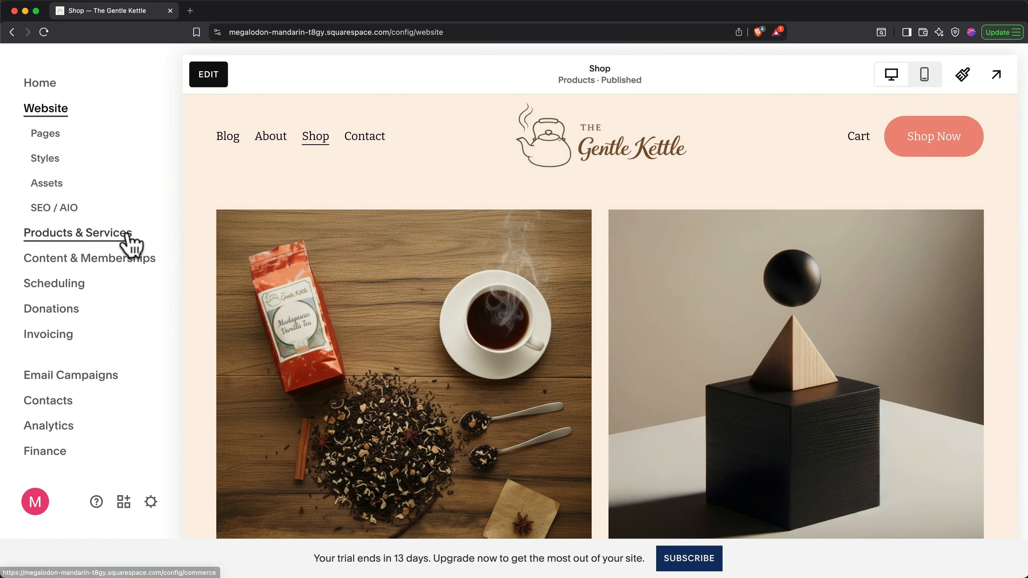
# Step: View the store's Orders and Discounts pages under Products & Services
pyautogui.click(127, 235)
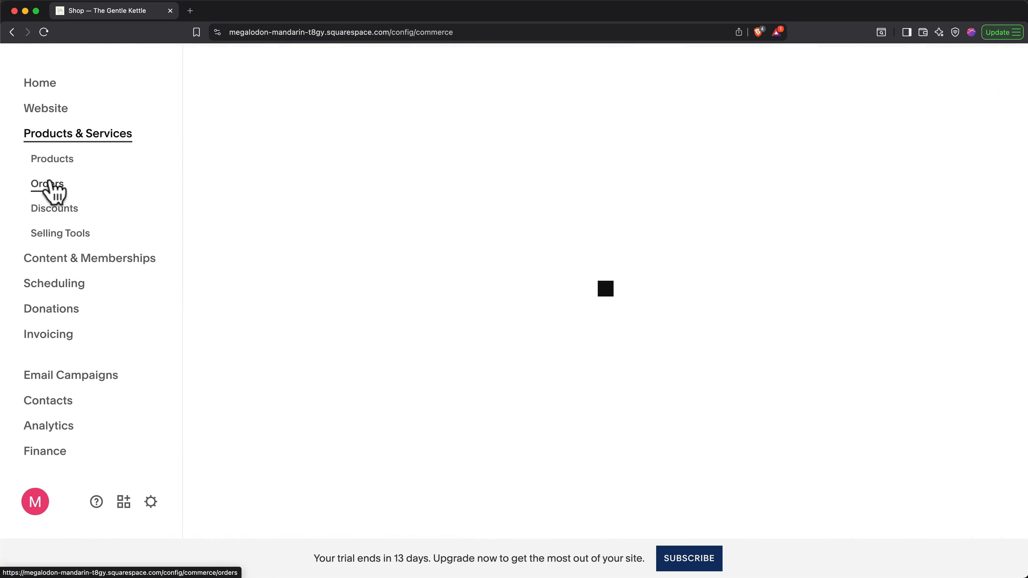
pyautogui.click(47, 184)
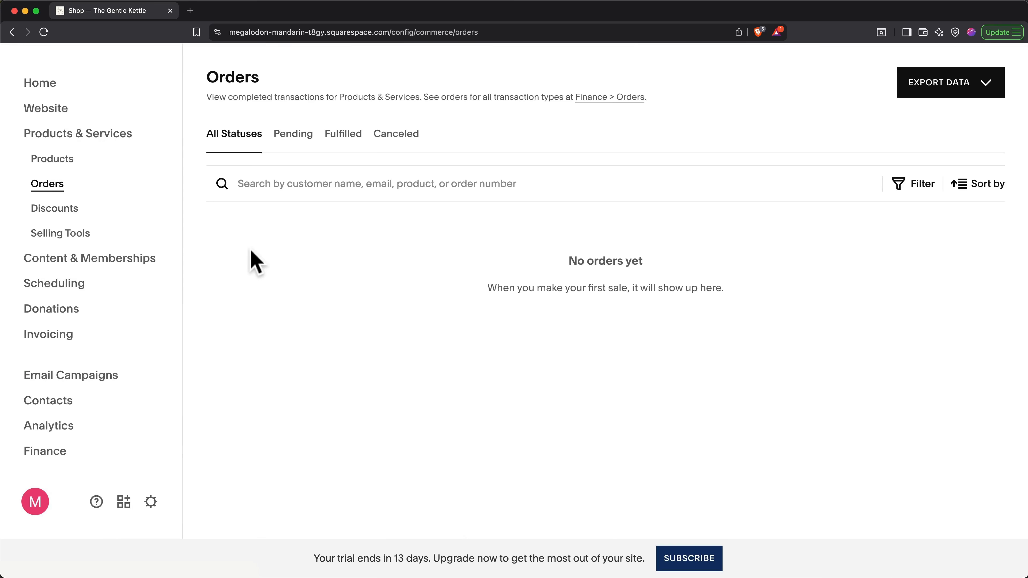
pyautogui.click(73, 217)
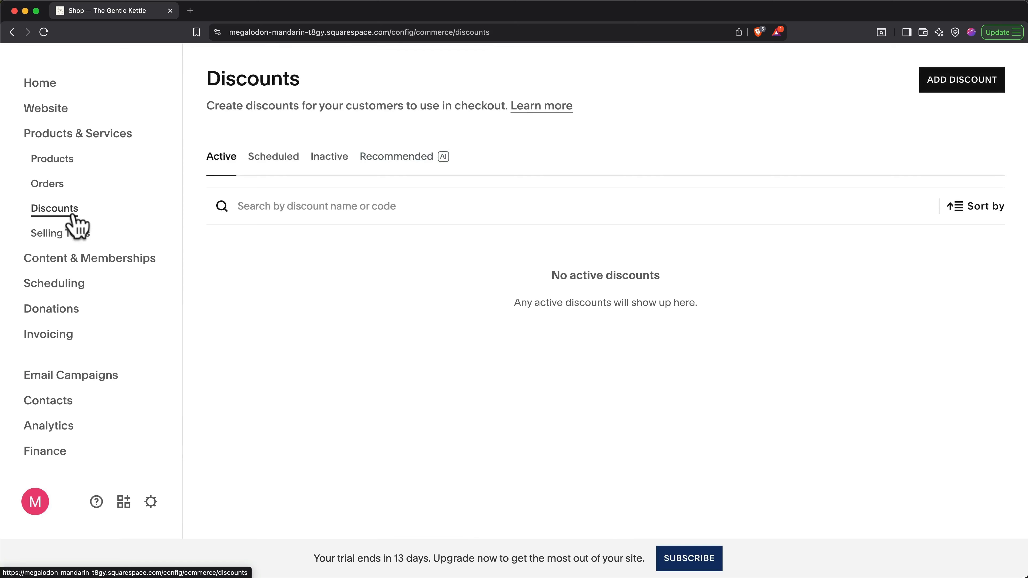
# Step: Delete the six sample products called Product Name from the physical products, keeping the Madagascar Vanilla tea
pyautogui.click(73, 167)
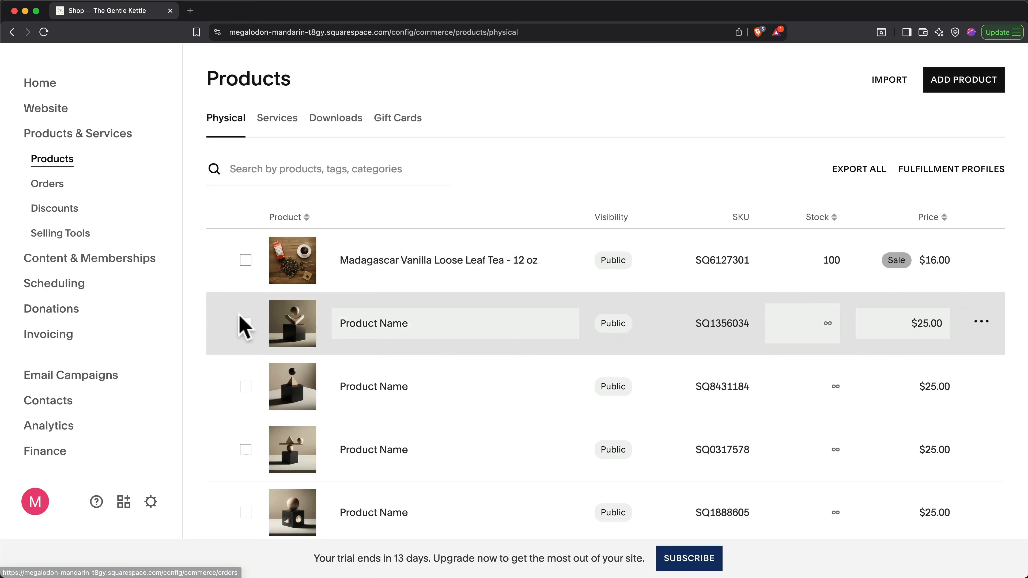
pyautogui.click(245, 323)
pyautogui.click(246, 386)
pyautogui.scroll(-3, 247, 393)
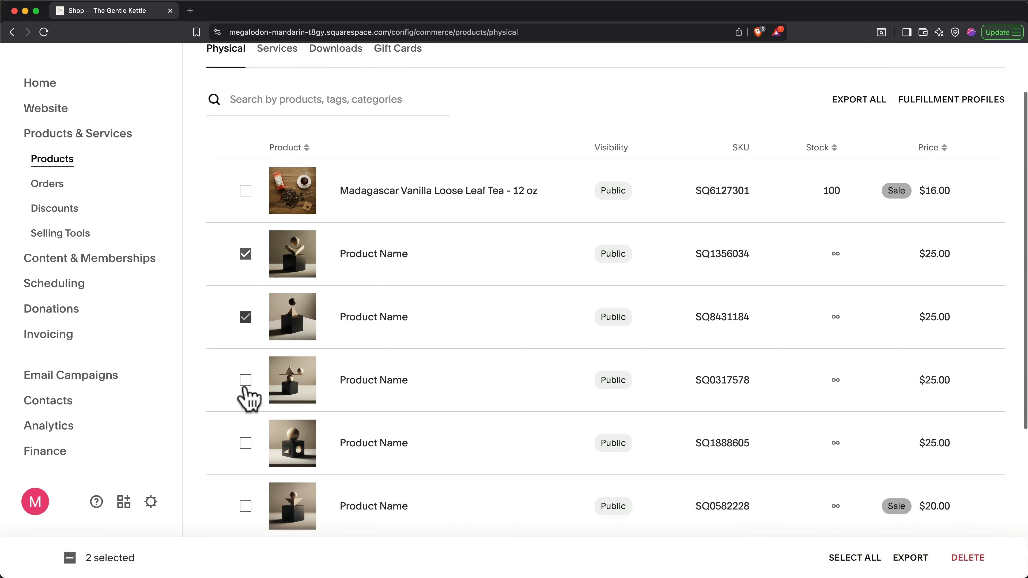
pyautogui.click(246, 380)
pyautogui.click(246, 444)
pyautogui.scroll(-3, 246, 450)
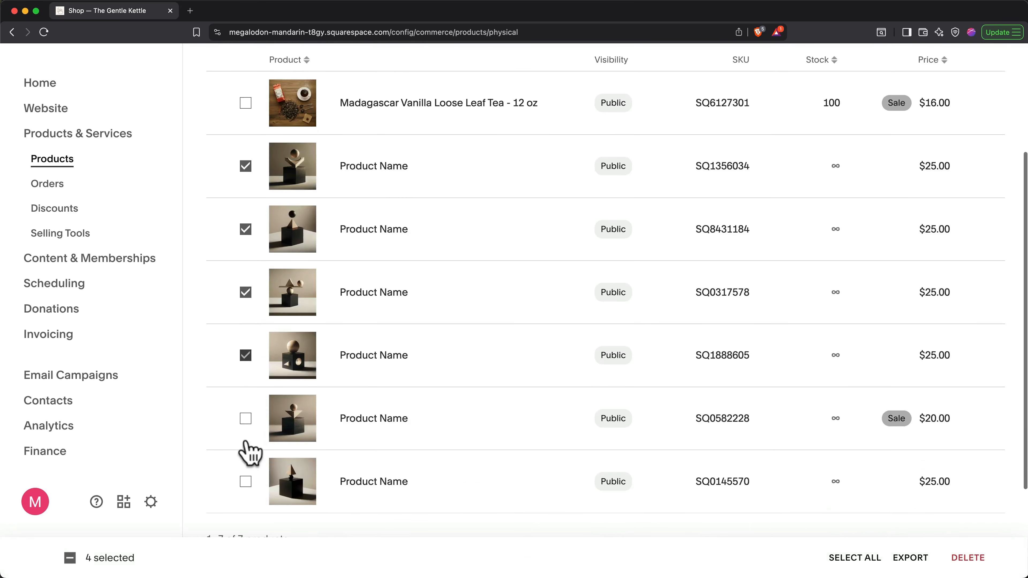
pyautogui.click(246, 417)
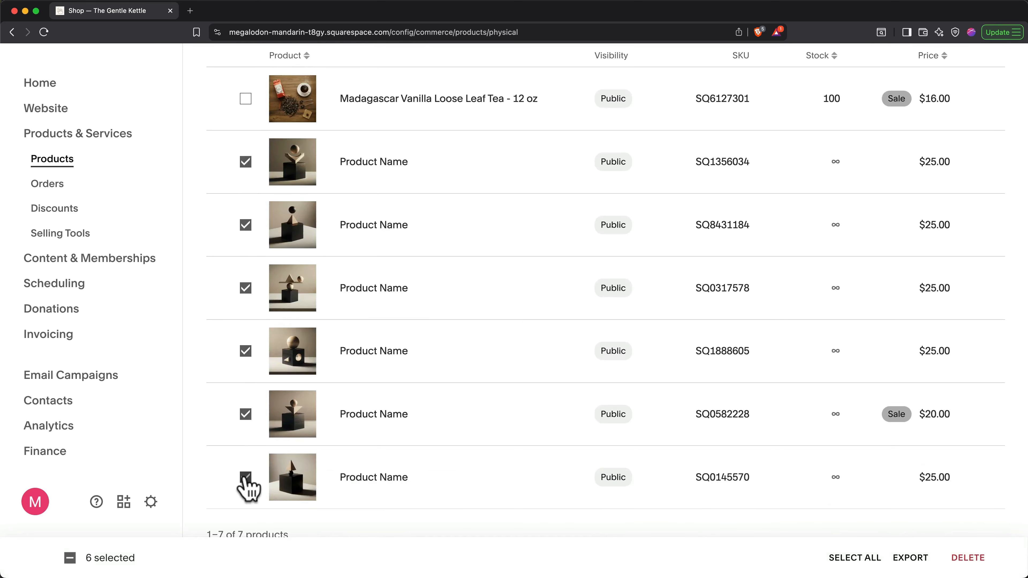
pyautogui.click(967, 557)
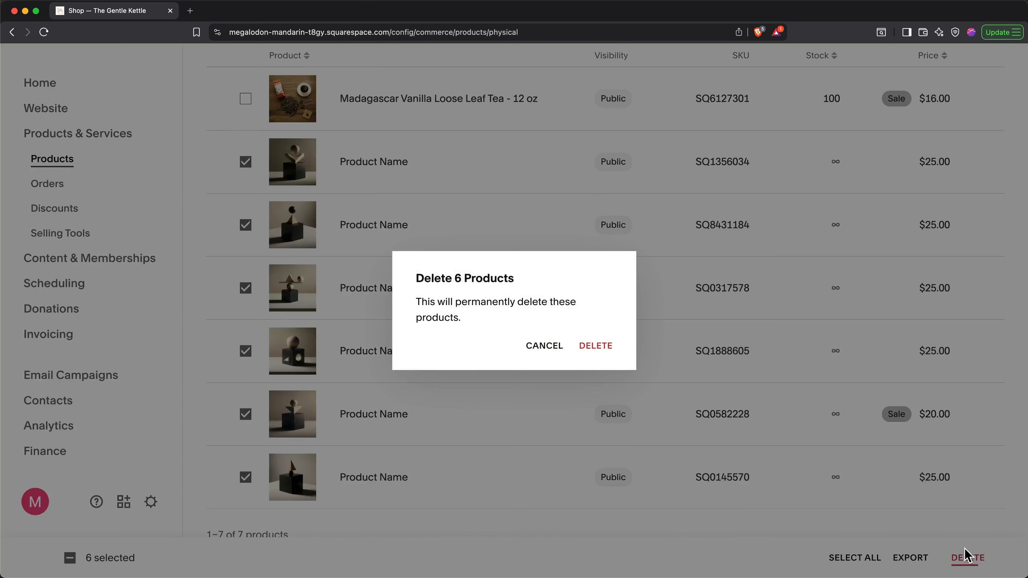
pyautogui.click(594, 346)
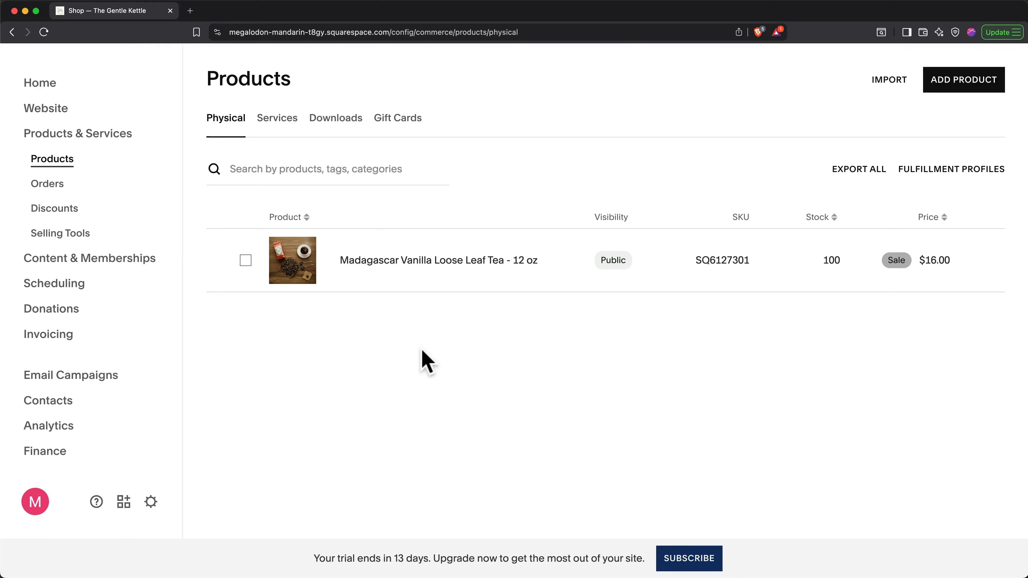
# Step: Optimize the site's SEO with Beacon AI, review the generated metadata for all pages and save it
pyautogui.click(60, 115)
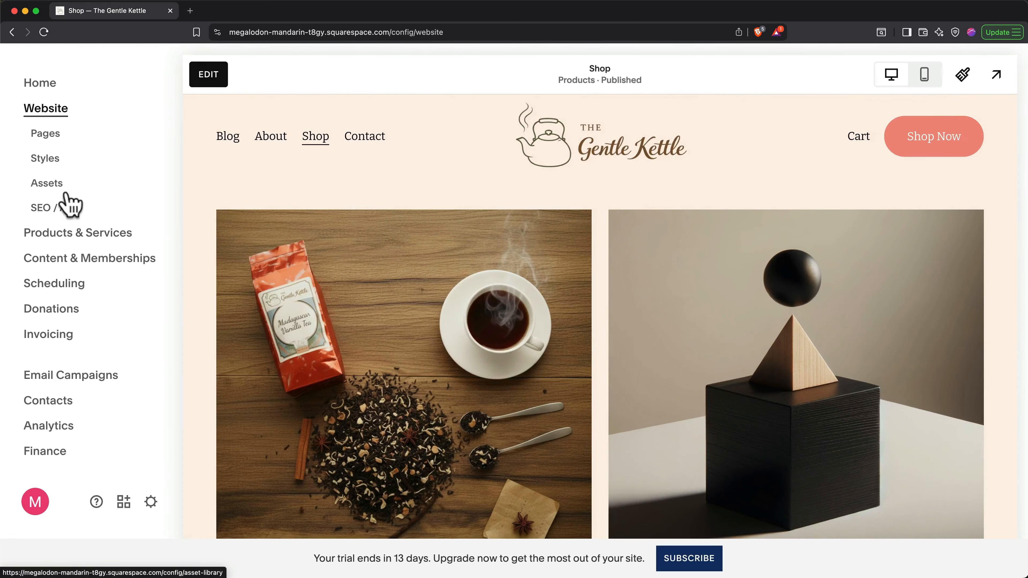
pyautogui.click(54, 208)
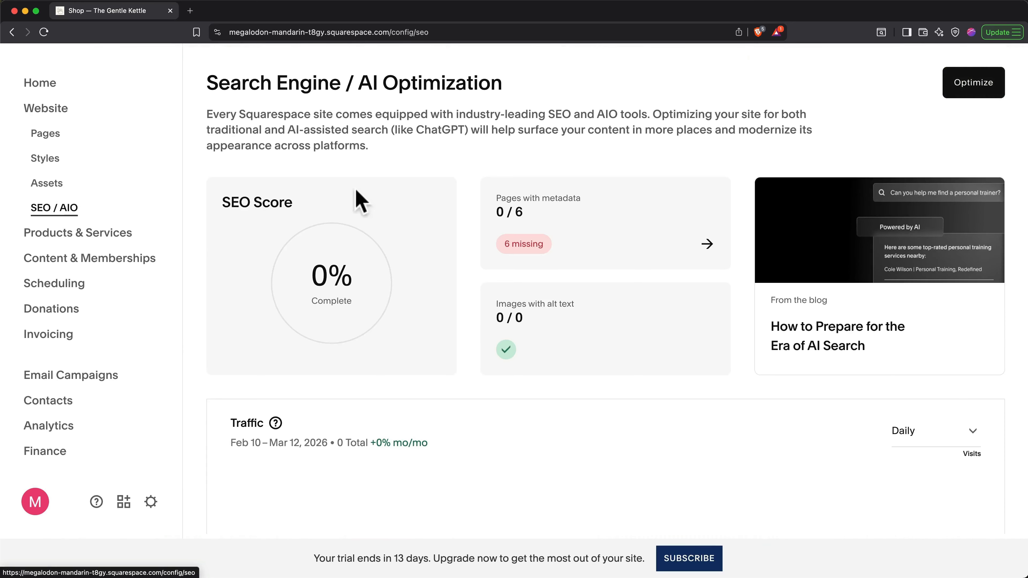
pyautogui.click(957, 91)
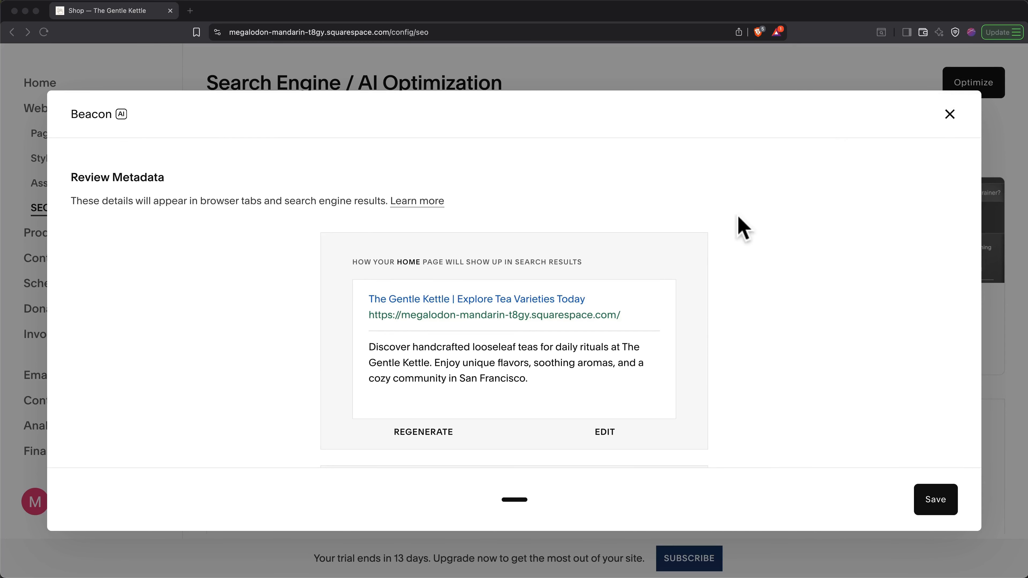
pyautogui.scroll(-10, 706, 320)
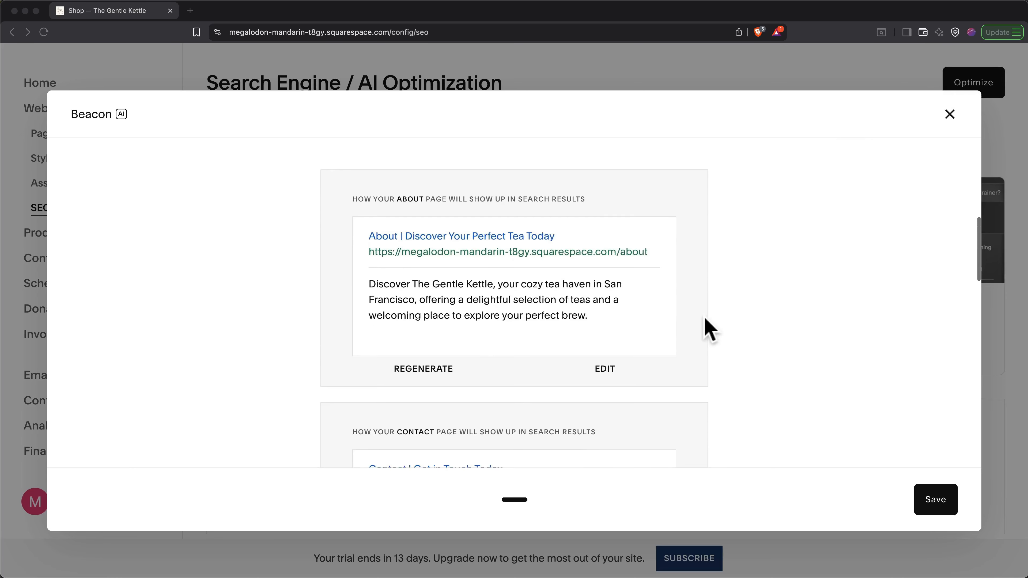
pyautogui.scroll(-15, 710, 329)
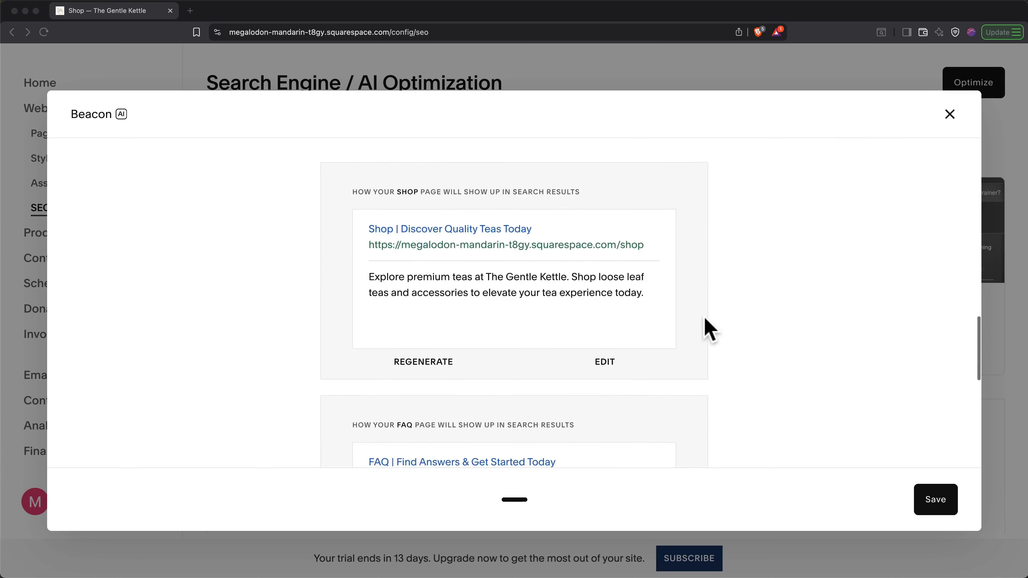
pyautogui.scroll(-2, 709, 329)
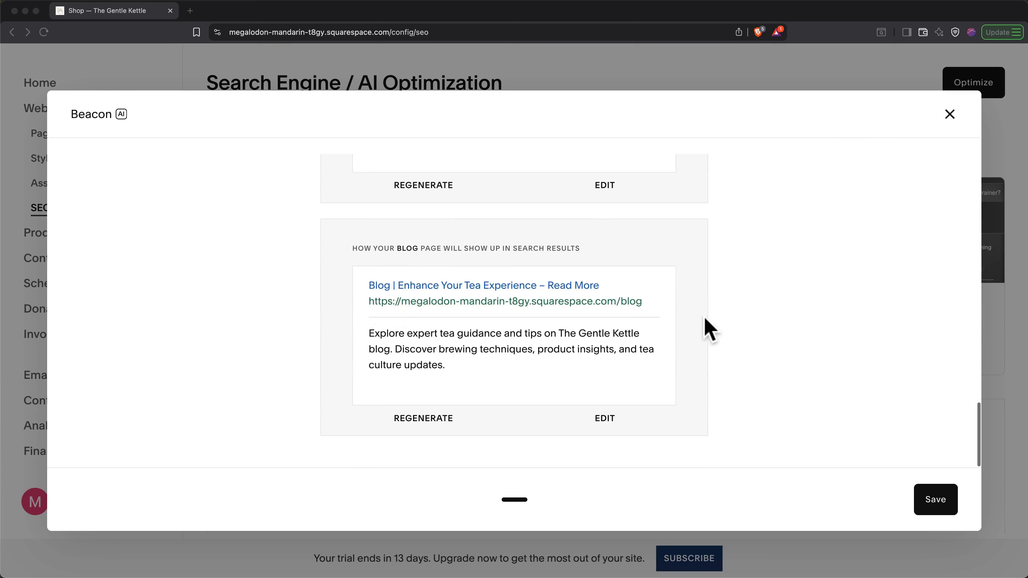
pyautogui.click(931, 500)
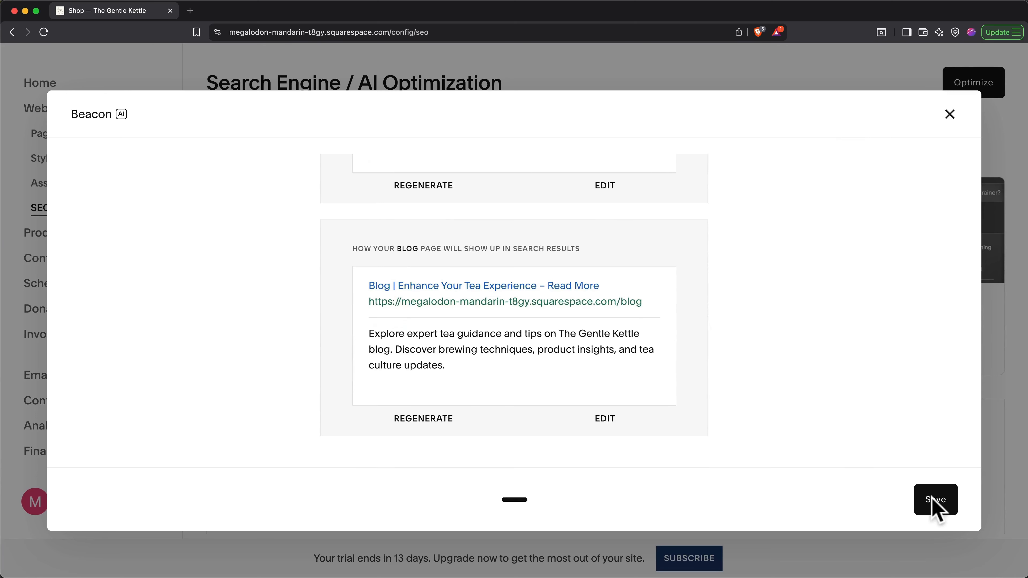
pyautogui.click(932, 501)
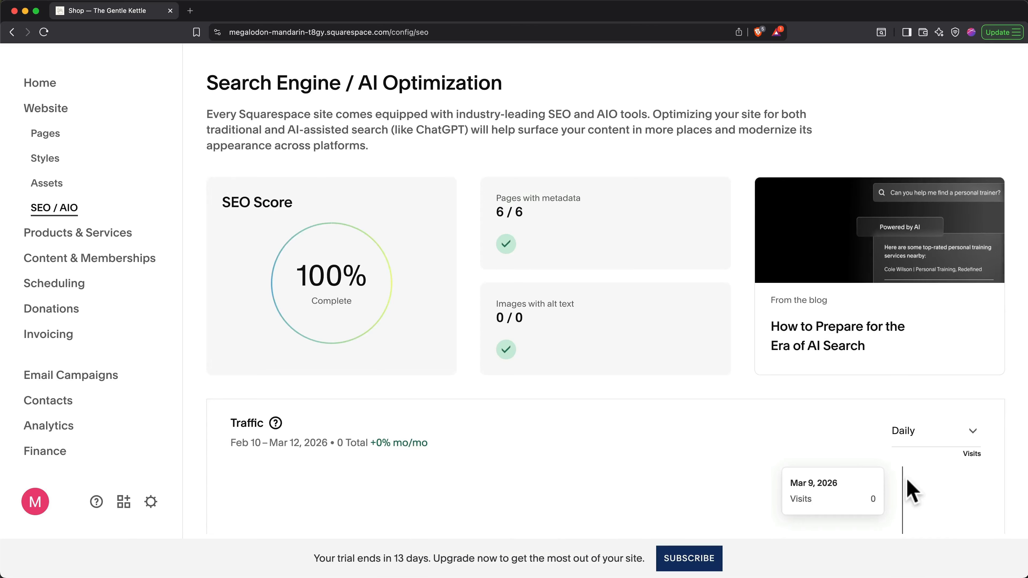
# Step: Review the SEO title, description and search results preview in the About page's settings
pyautogui.click(87, 136)
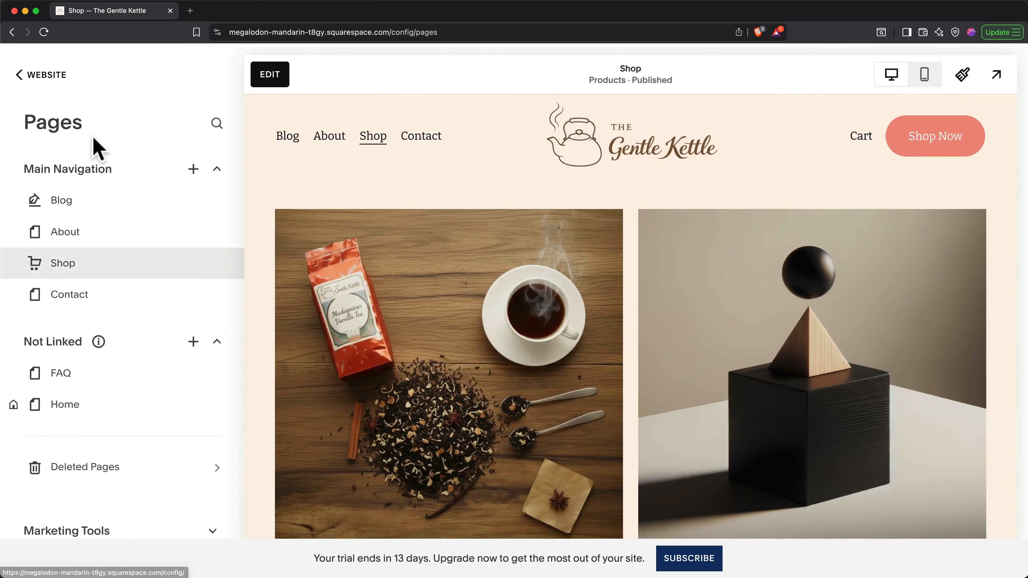
pyautogui.click(216, 233)
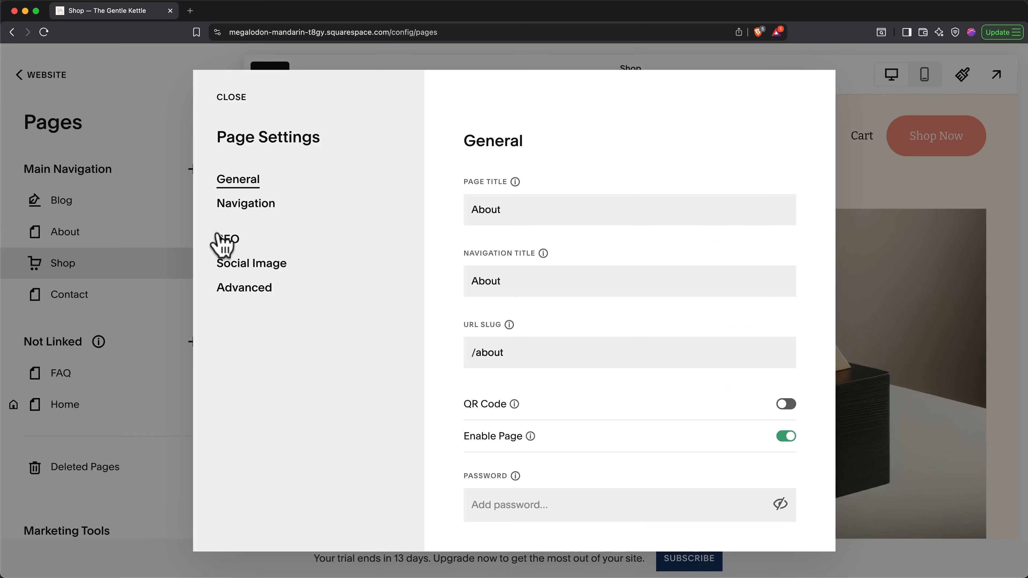
pyautogui.click(227, 242)
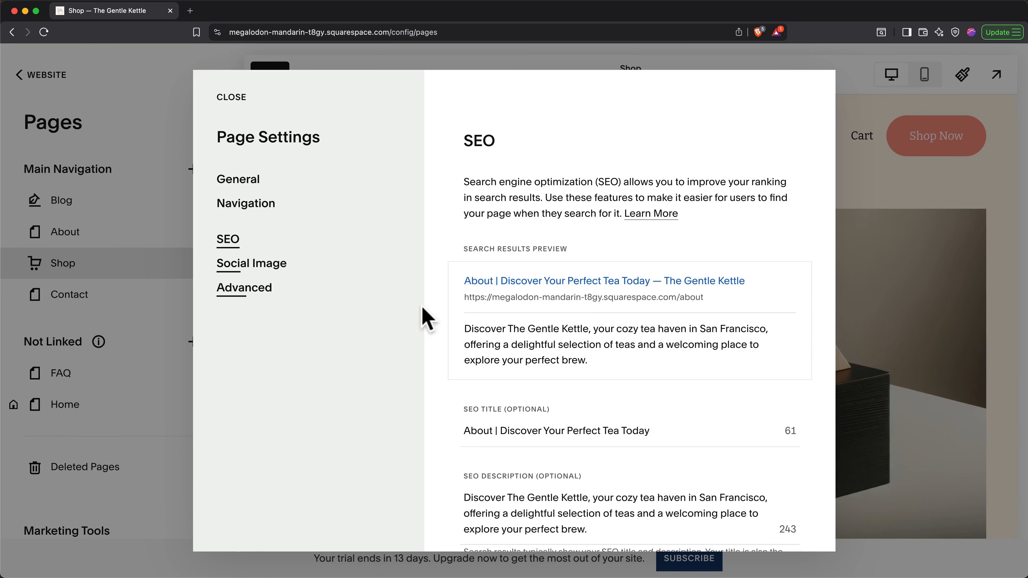
pyautogui.scroll(-3, 441, 329)
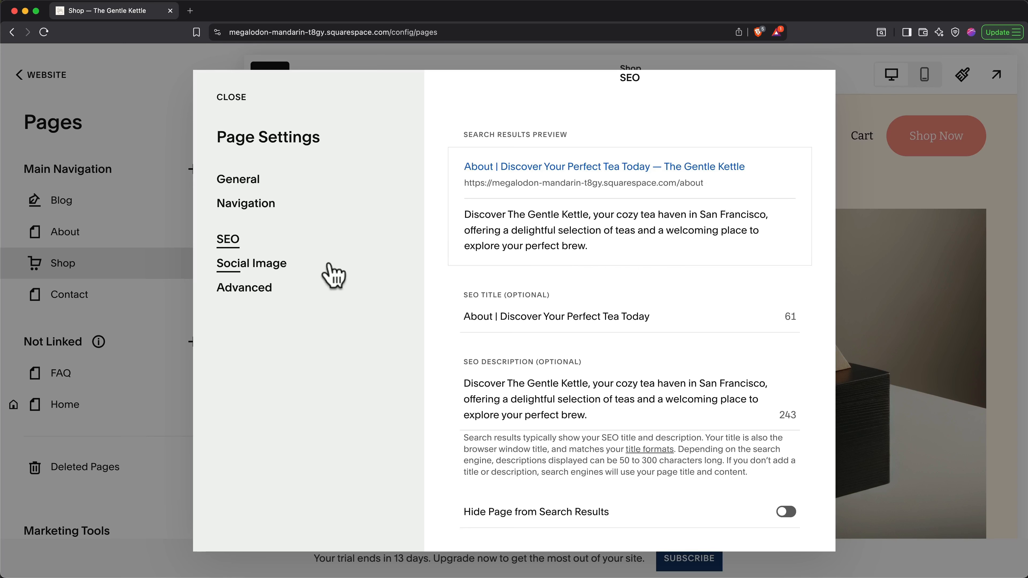
# Step: Set a stock "tea" photo of loose-leaf teas on spoons as the About page's social sharing image and save the page settings
pyautogui.click(278, 270)
pyautogui.click(629, 419)
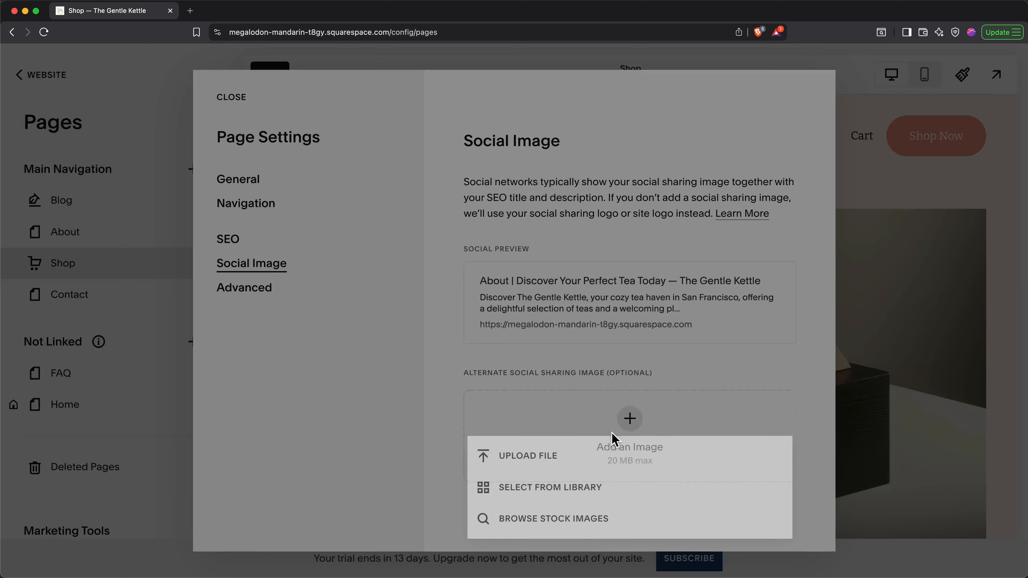
pyautogui.click(583, 520)
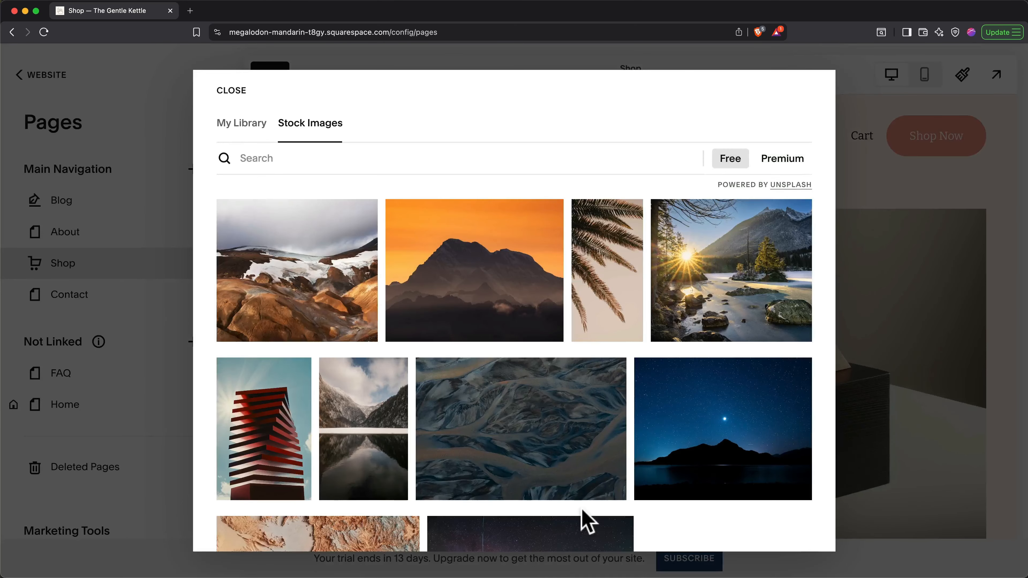
pyautogui.click(269, 158)
pyautogui.write('tea')
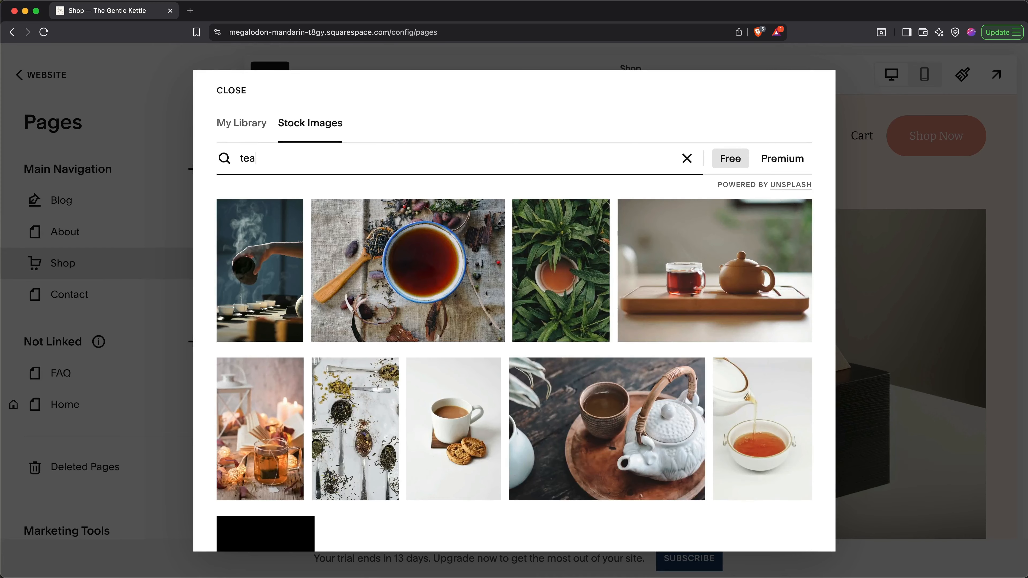
pyautogui.click(362, 421)
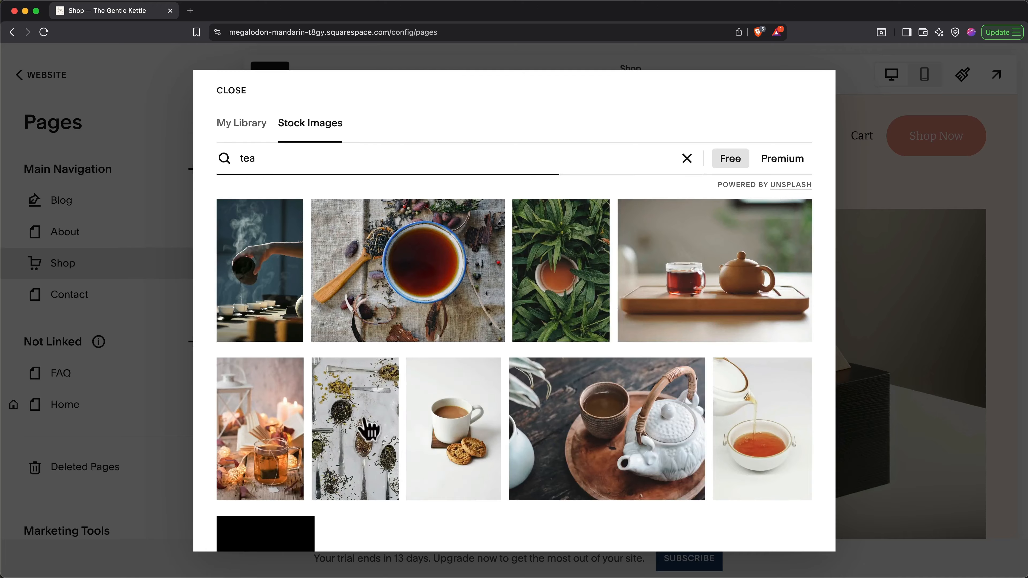
pyautogui.click(386, 422)
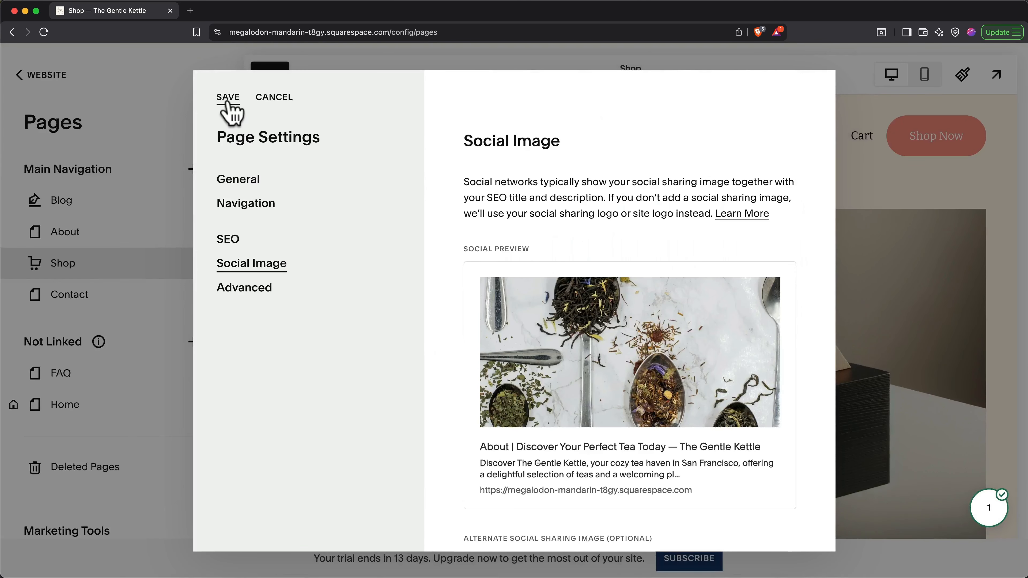
pyautogui.click(227, 100)
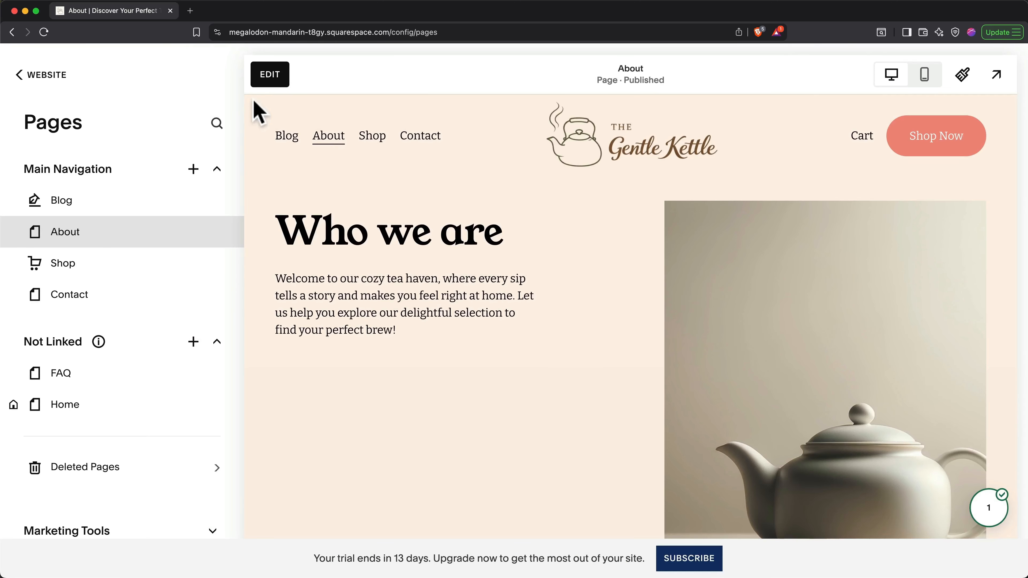
# Step: Replace the placeholder alt text of the teapot image on the About page with a description of the image
pyautogui.click(762, 315)
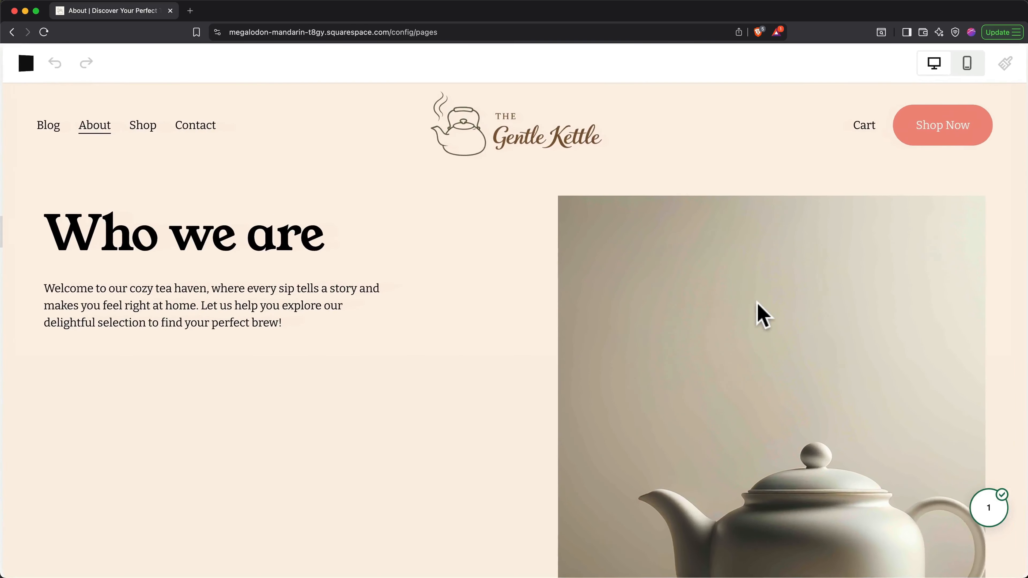
pyautogui.click(768, 304)
pyautogui.click(768, 303)
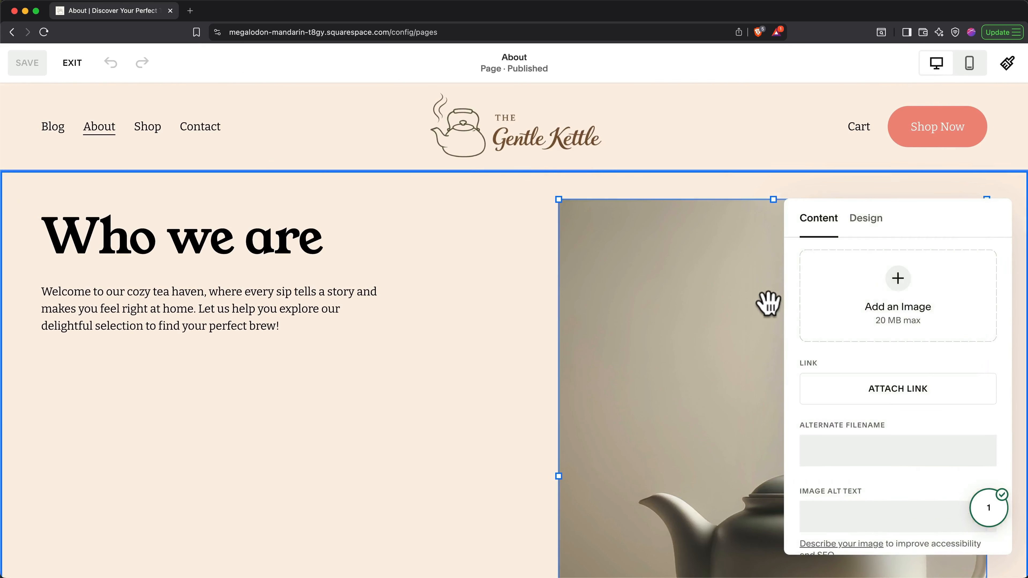
pyautogui.scroll(-1, 834, 346)
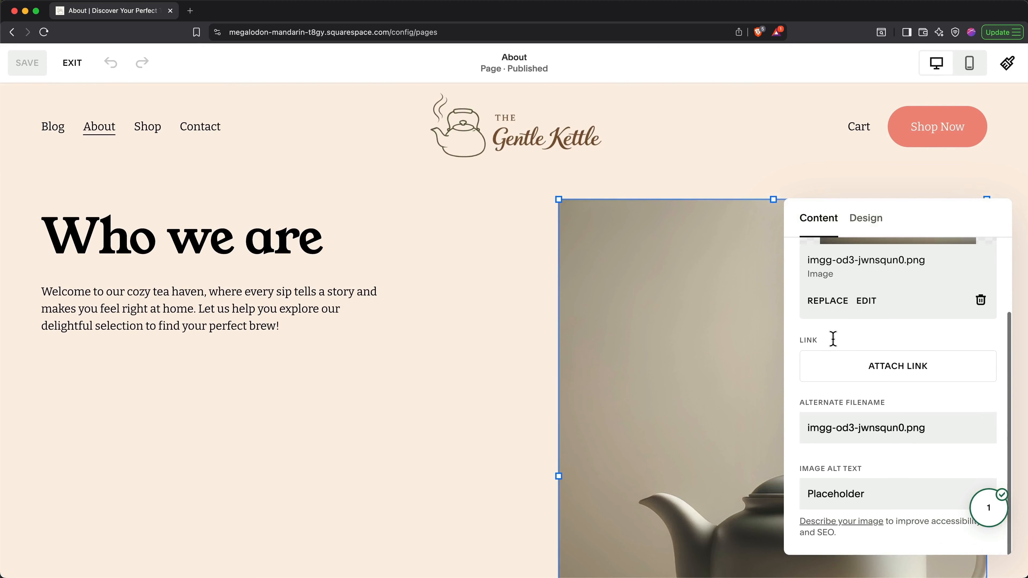
pyautogui.doubleClick(839, 495)
pyautogui.write('T')
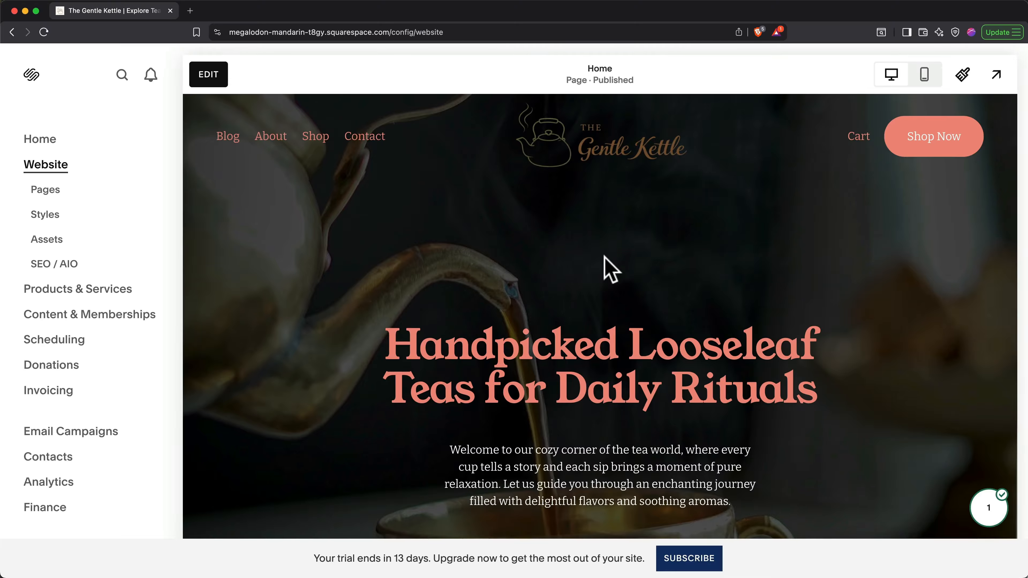
# Step: Open the website's trial subscription in the billing settings and start upgrading it
pyautogui.scroll(-2, 127, 381)
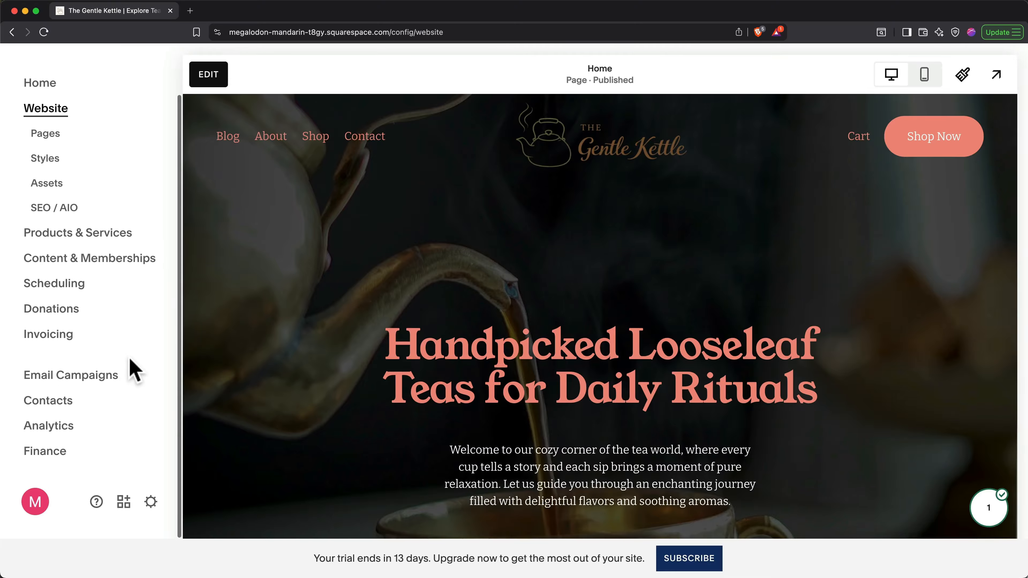
pyautogui.click(152, 502)
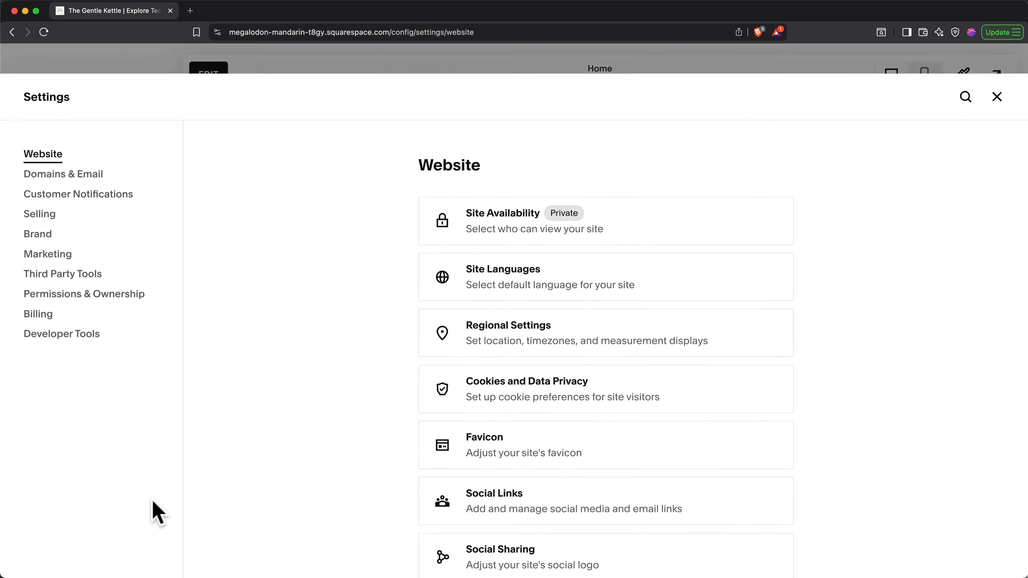
pyautogui.click(34, 310)
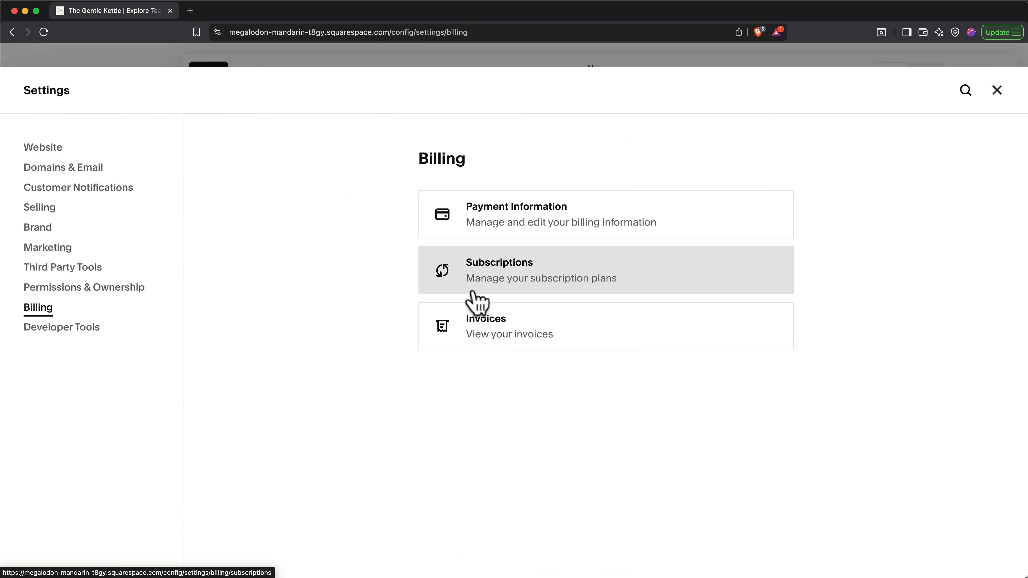
pyautogui.click(474, 293)
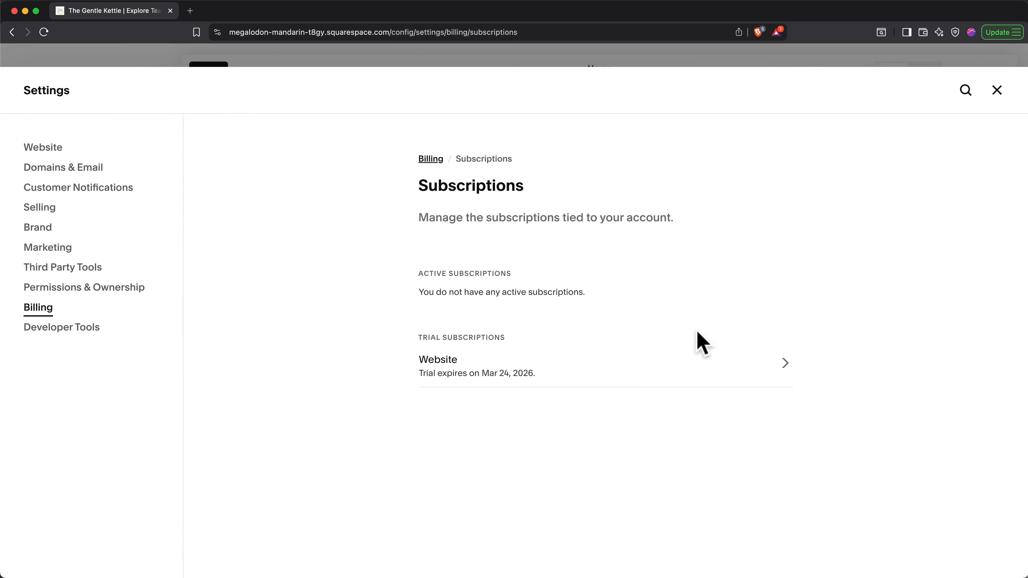
pyautogui.click(781, 368)
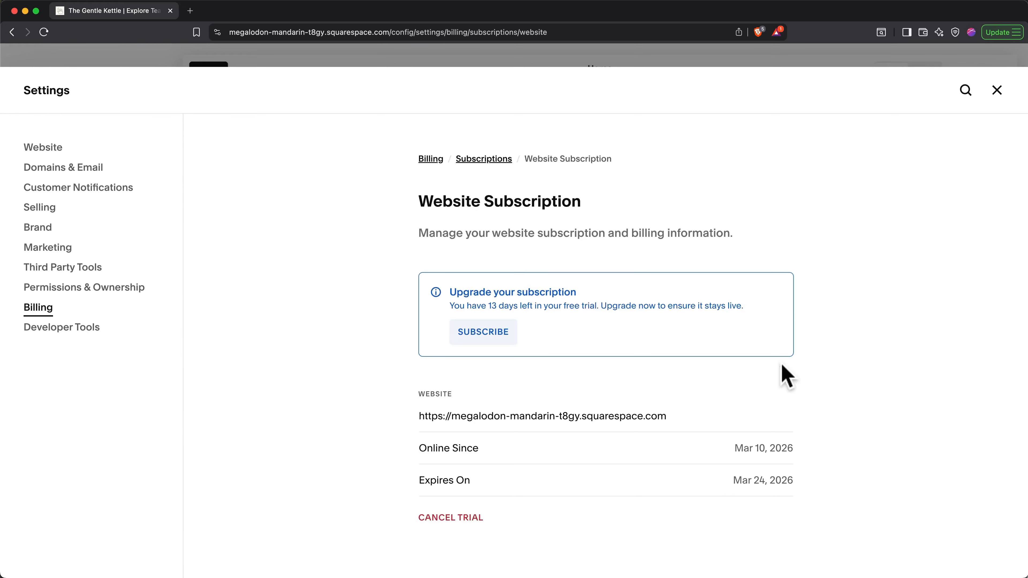
pyautogui.click(491, 336)
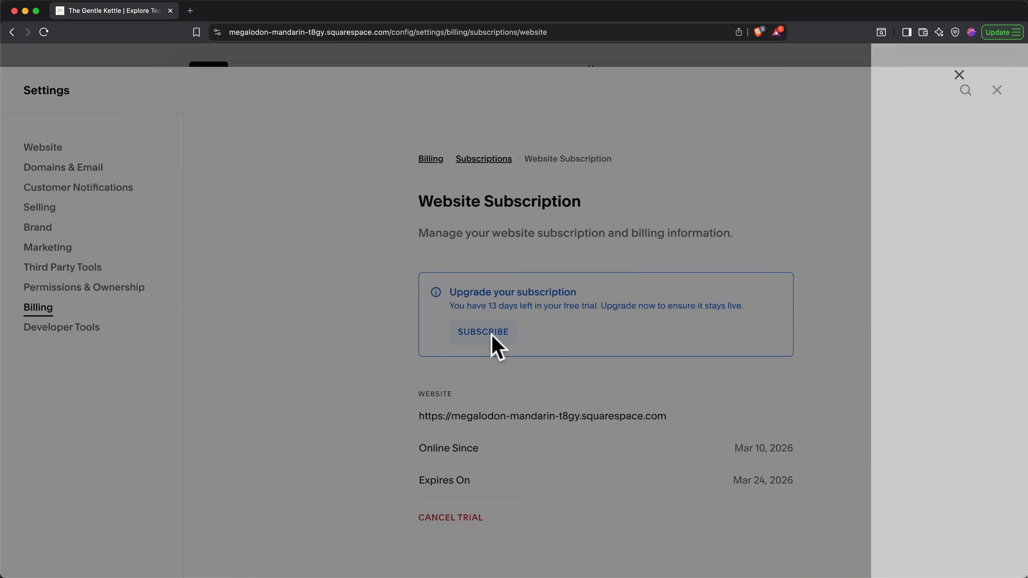
# Step: Compare the subscription plans and choose the Core plan with annual billing
pyautogui.scroll(-2, 440, 307)
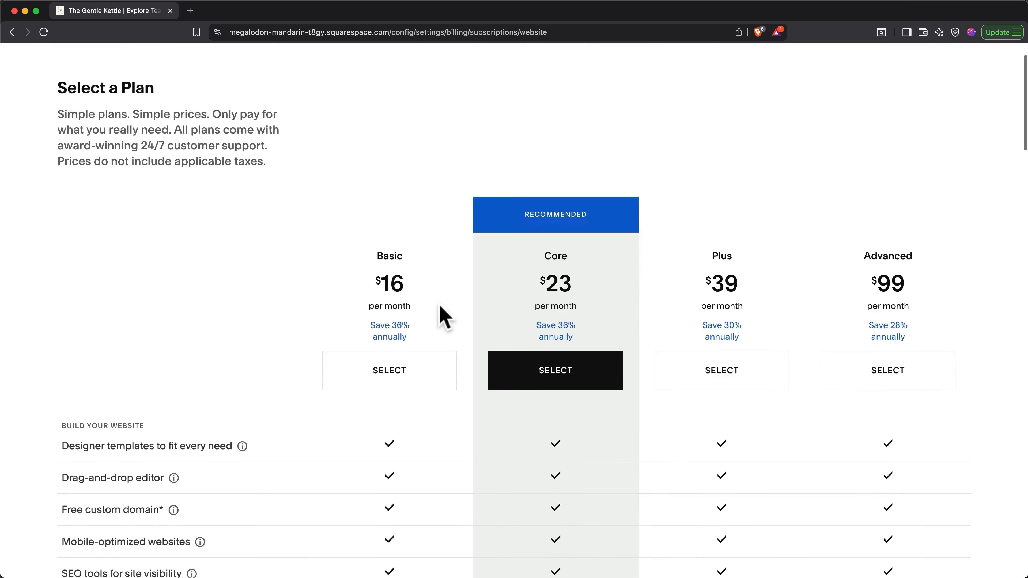
pyautogui.scroll(-4, 445, 318)
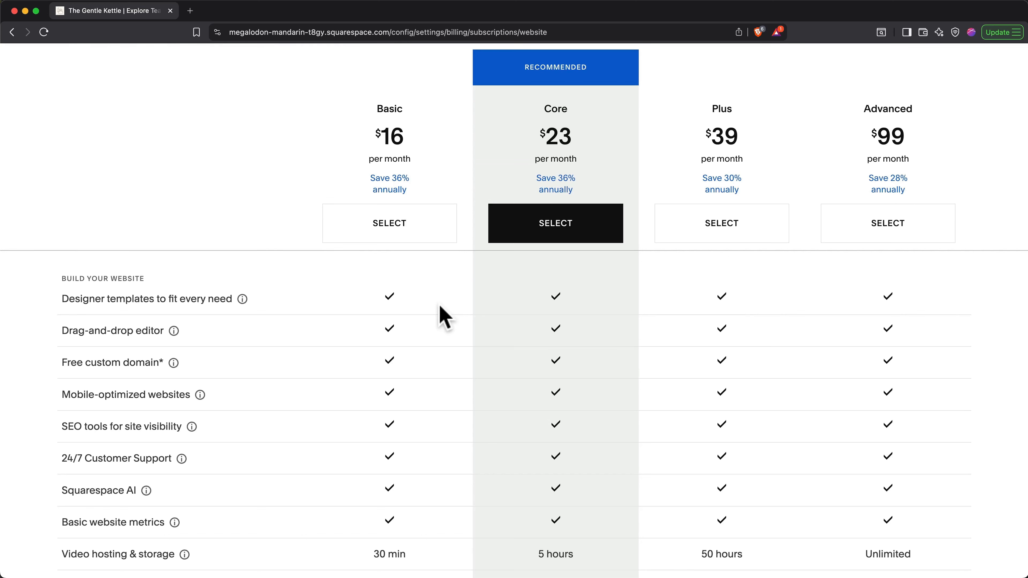
pyautogui.click(542, 239)
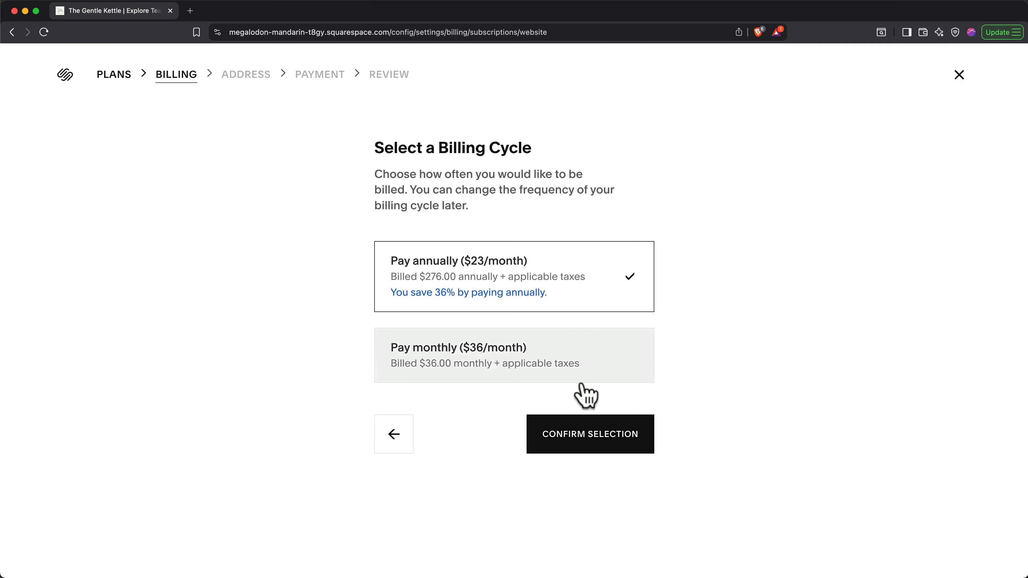
pyautogui.click(569, 424)
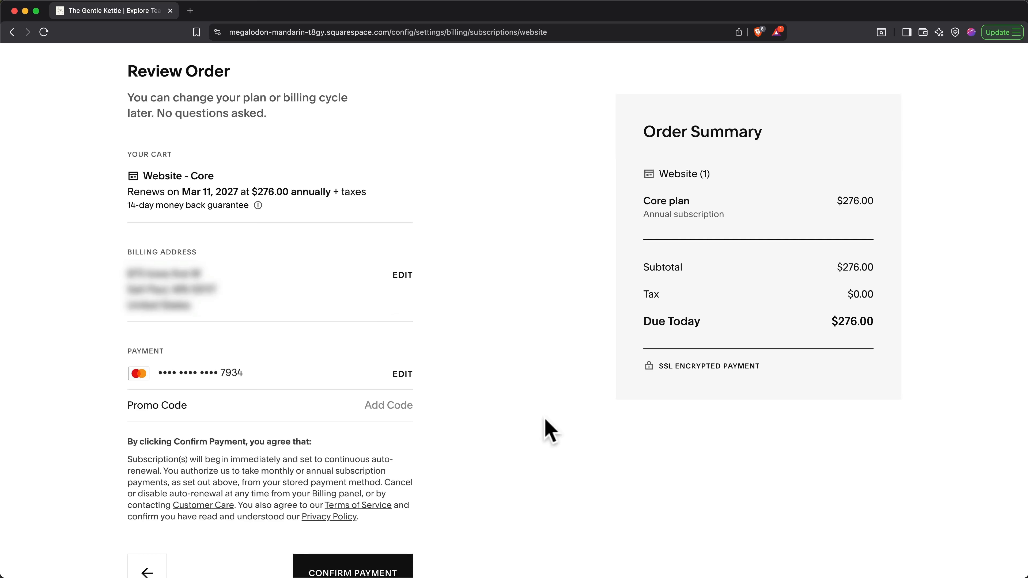
# Step: Apply the promo code Metics10 to the Core plan order and confirm the payment
pyautogui.click(407, 403)
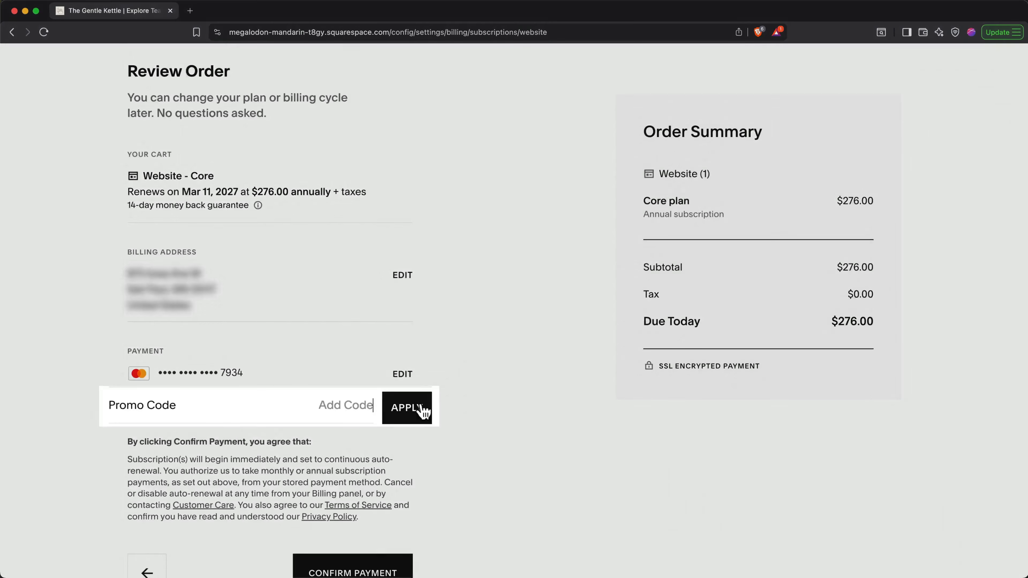
pyautogui.write('Metics10')
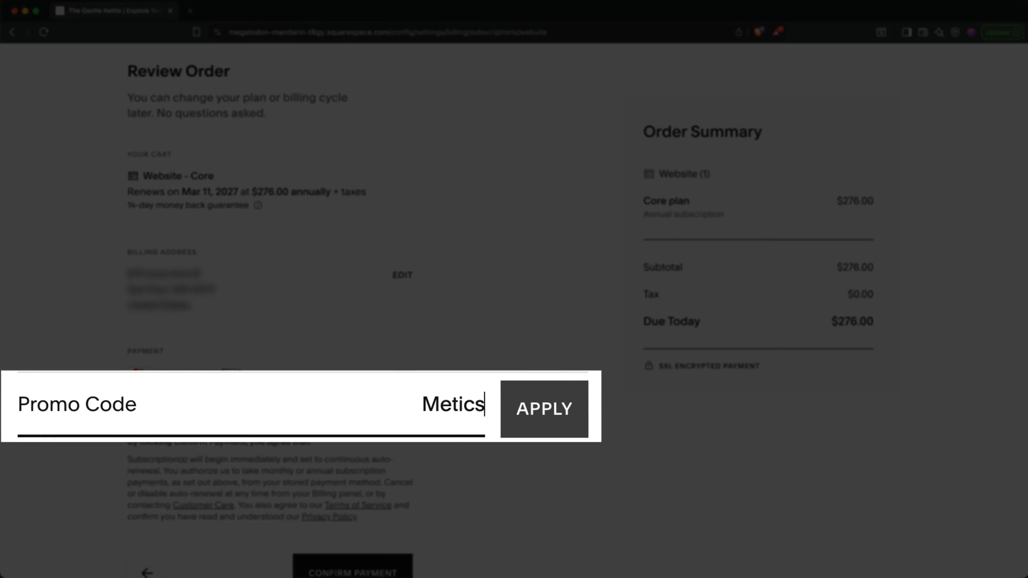
pyautogui.click(576, 417)
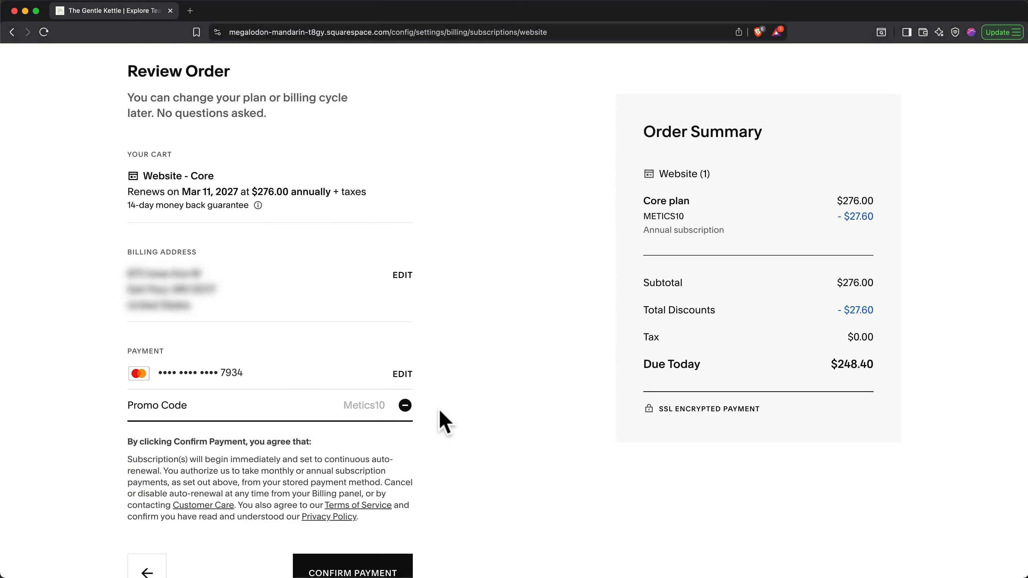
pyautogui.scroll(-2, 440, 412)
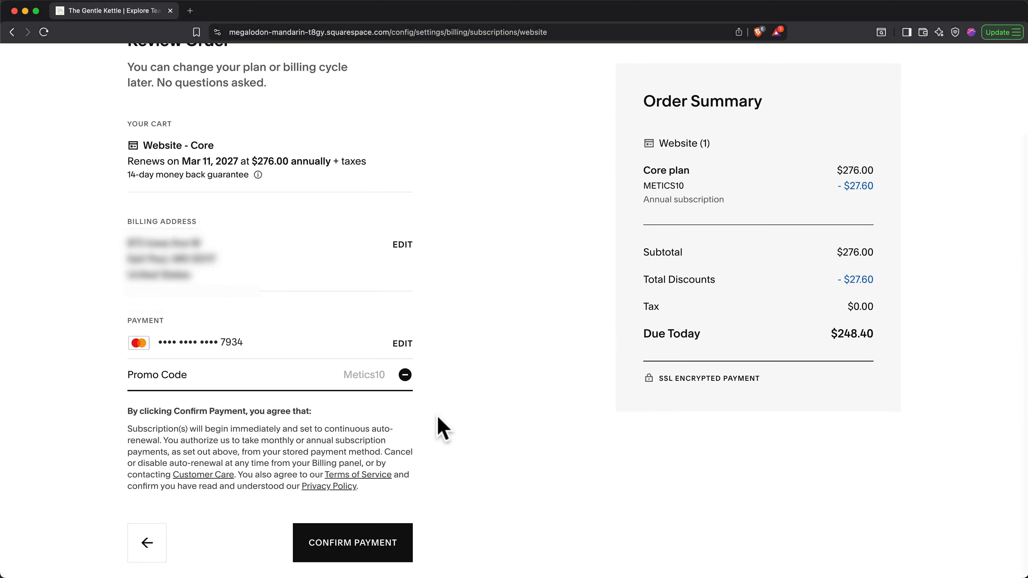
pyautogui.click(364, 543)
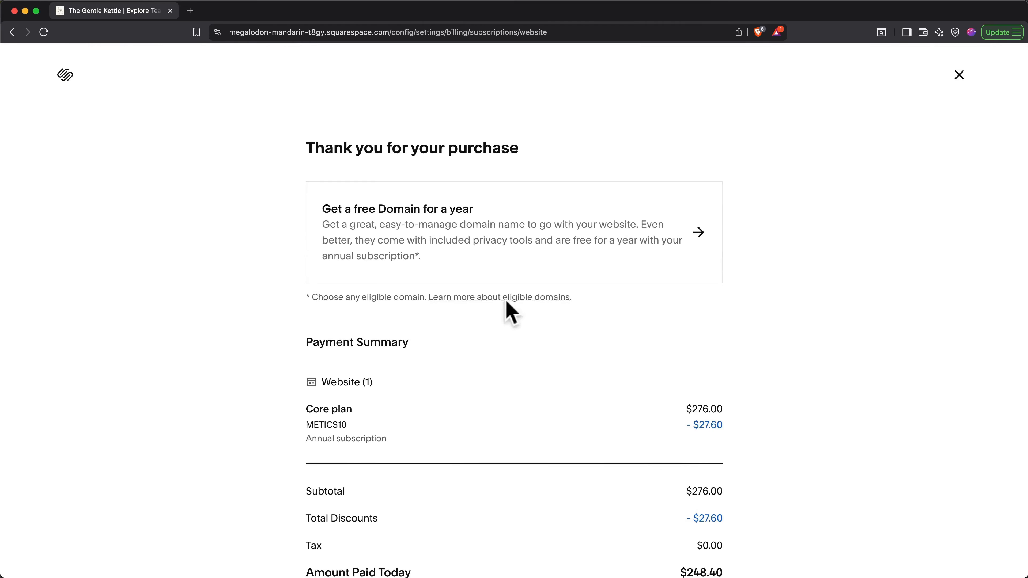
# Step: Claim the free domain offer, add thegentlekettle.com to the cart and proceed to checkout
pyautogui.click(580, 235)
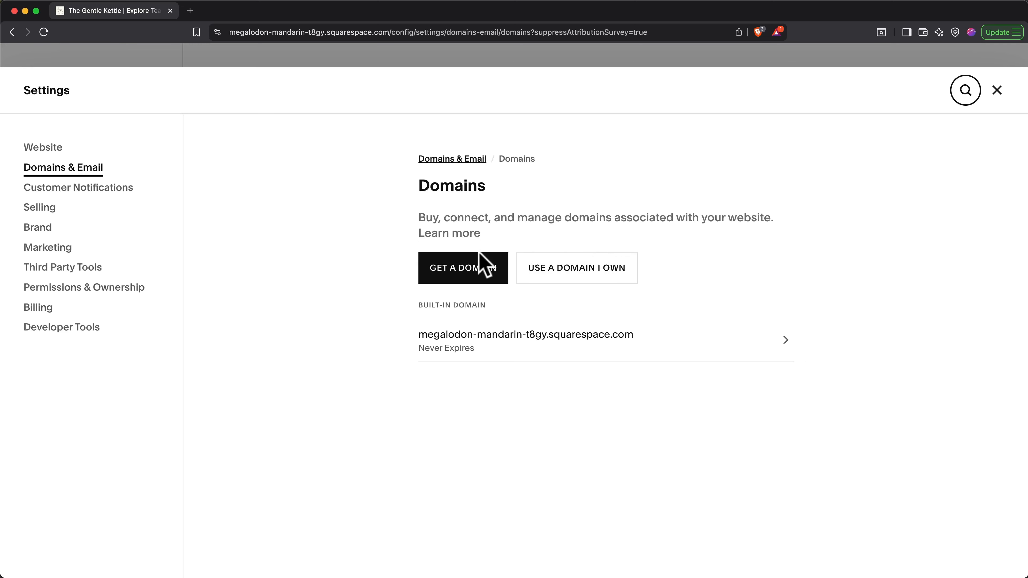
pyautogui.click(477, 266)
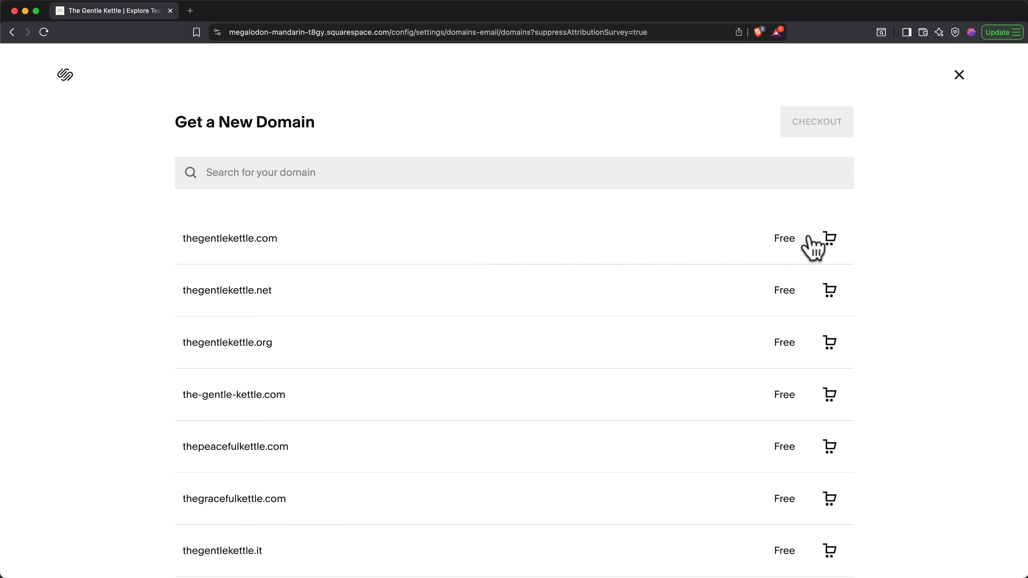
pyautogui.click(830, 239)
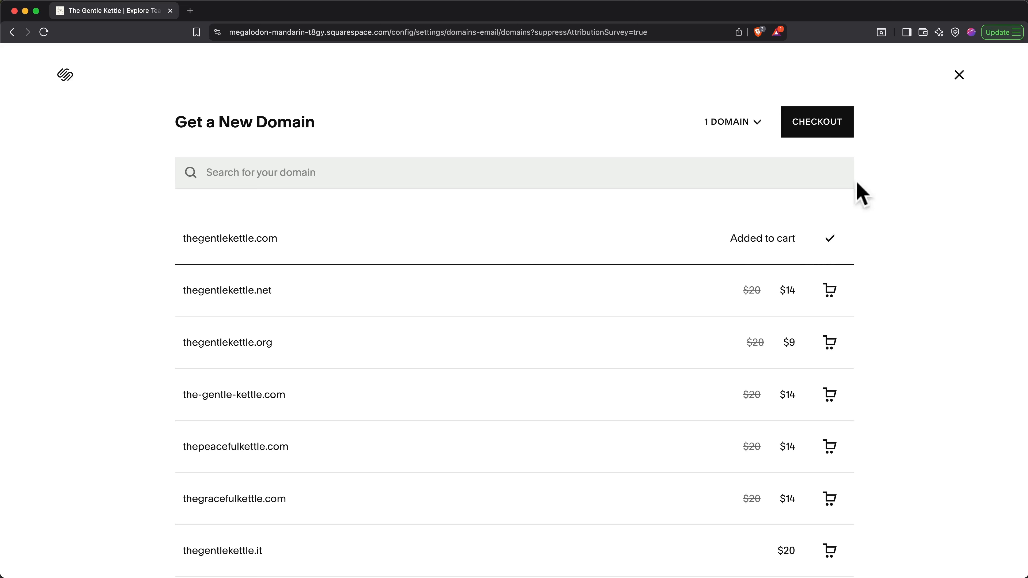
pyautogui.click(841, 135)
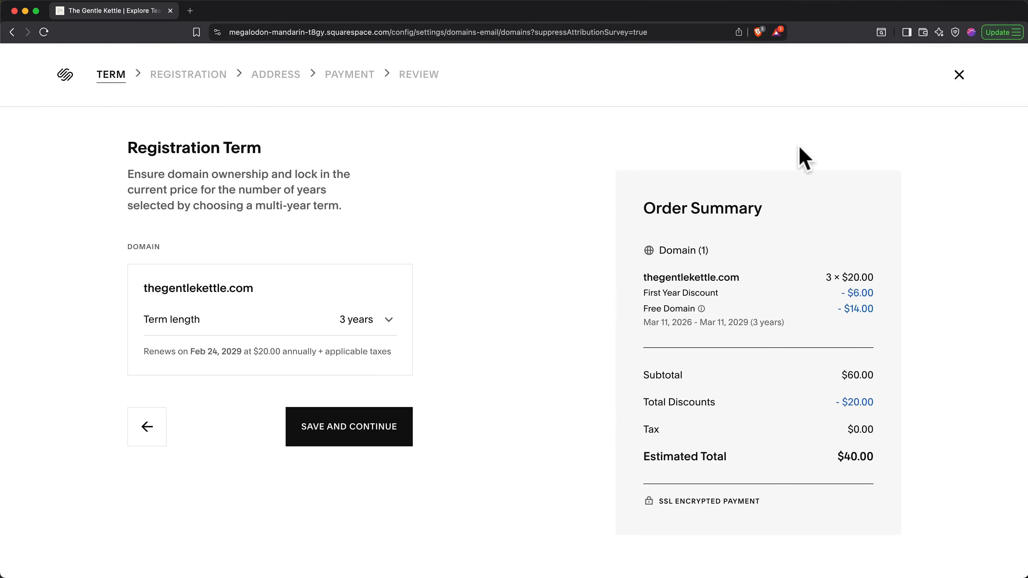
# Step: Set the registration term of thegentlekettle.com to 1 year and continue to the registration details
pyautogui.click(378, 330)
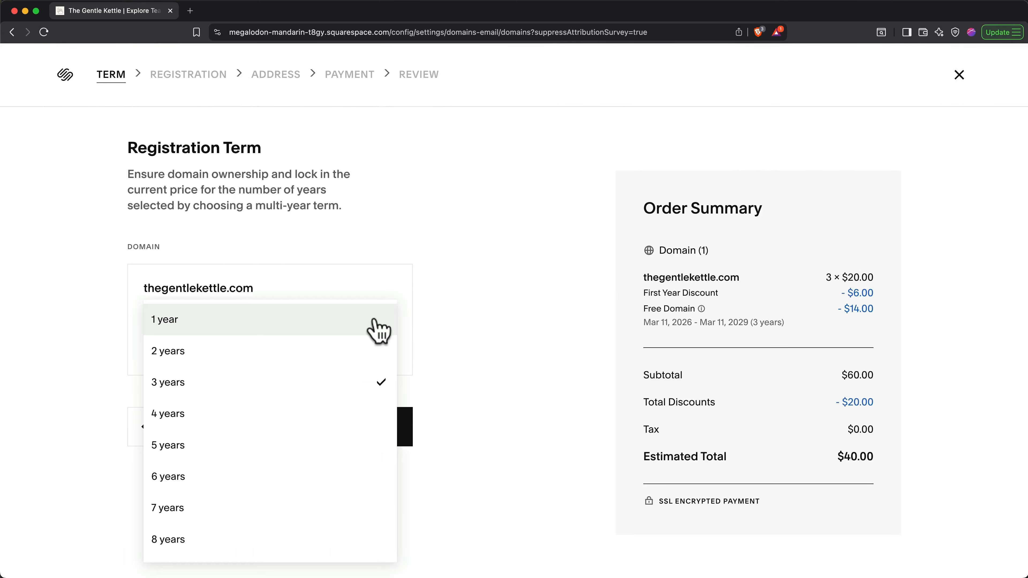
pyautogui.click(378, 320)
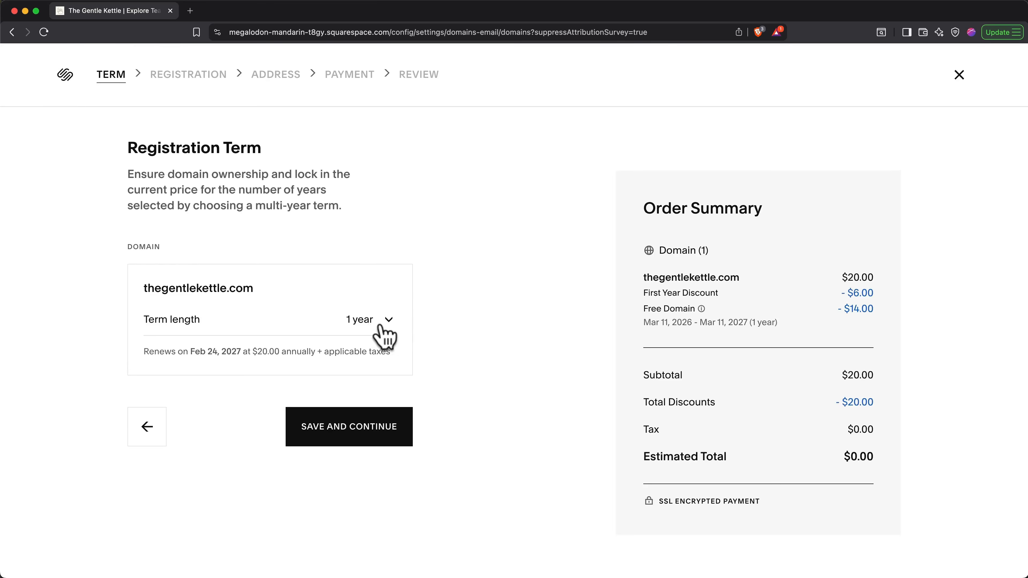
pyautogui.click(376, 428)
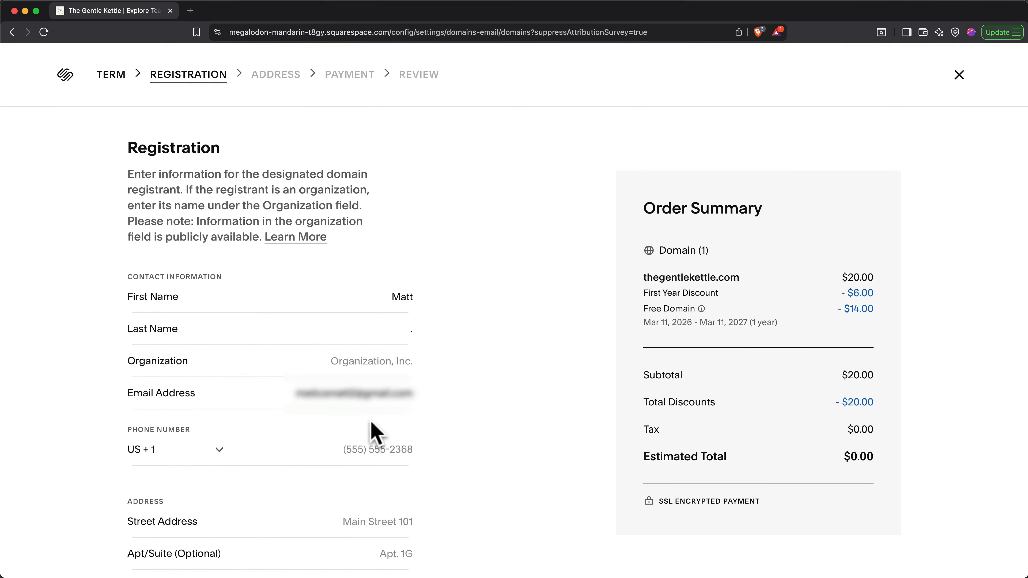
# Step: Submit the registrant's contact and address details and confirm the payment for thegentlekettle.com
pyautogui.scroll(-5, 376, 433)
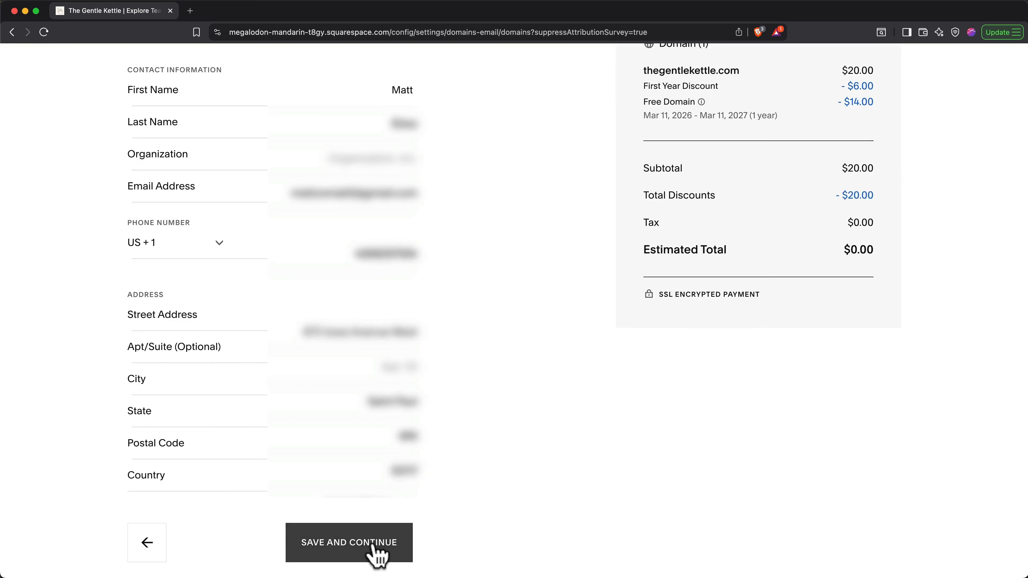
pyautogui.click(377, 553)
pyautogui.scroll(-4, 374, 555)
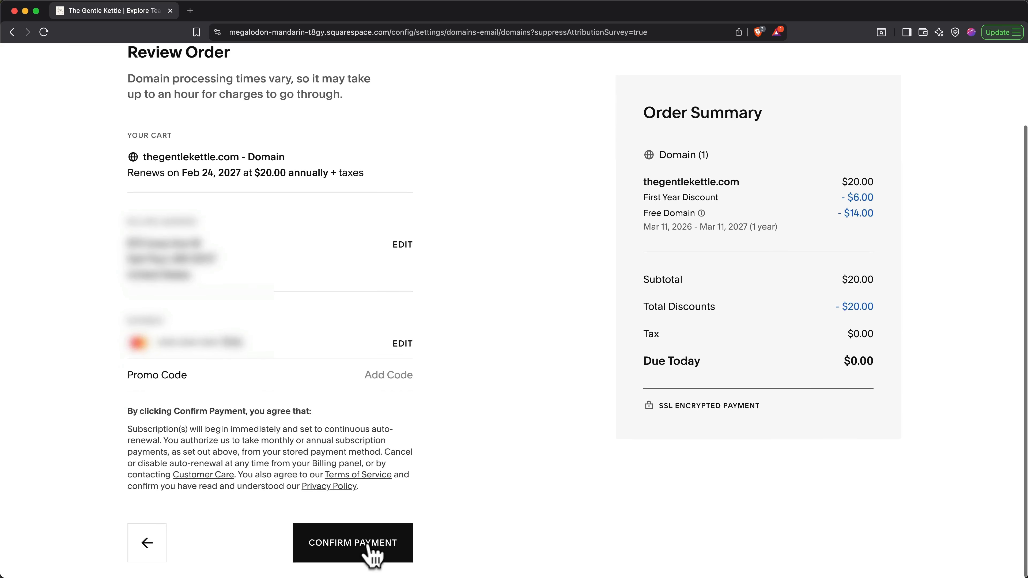
pyautogui.click(368, 548)
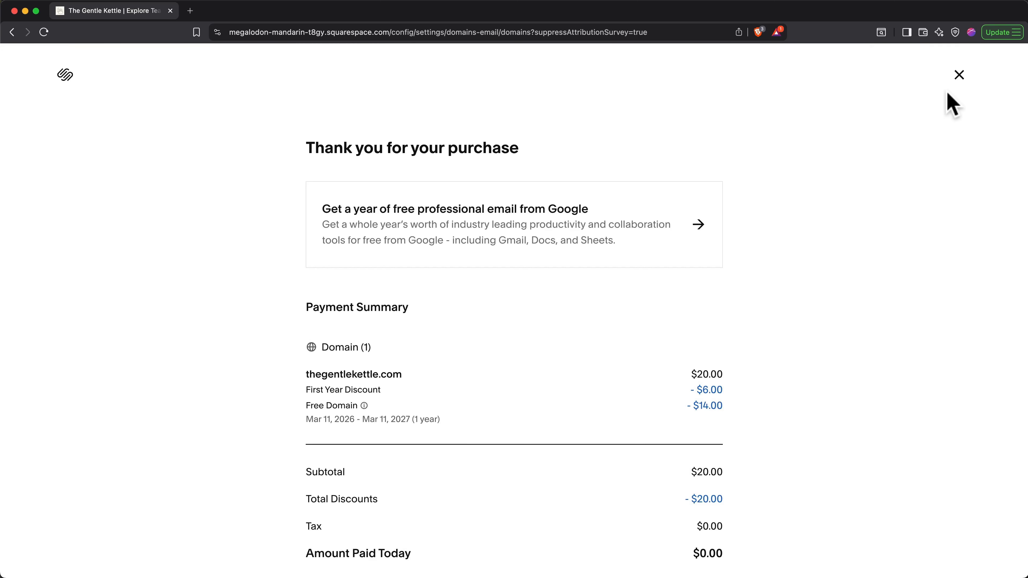
# Step: Verify the domain contact email through the Squarespace Domains message in Gmail, and open The Gentle Kettle website from the account dashboard
pyautogui.click(960, 74)
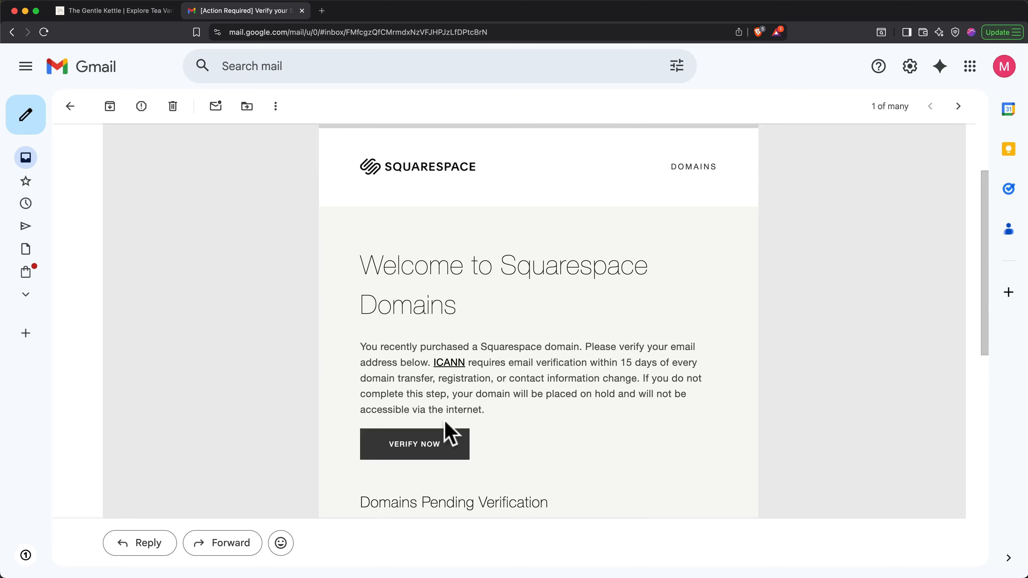
pyautogui.click(442, 446)
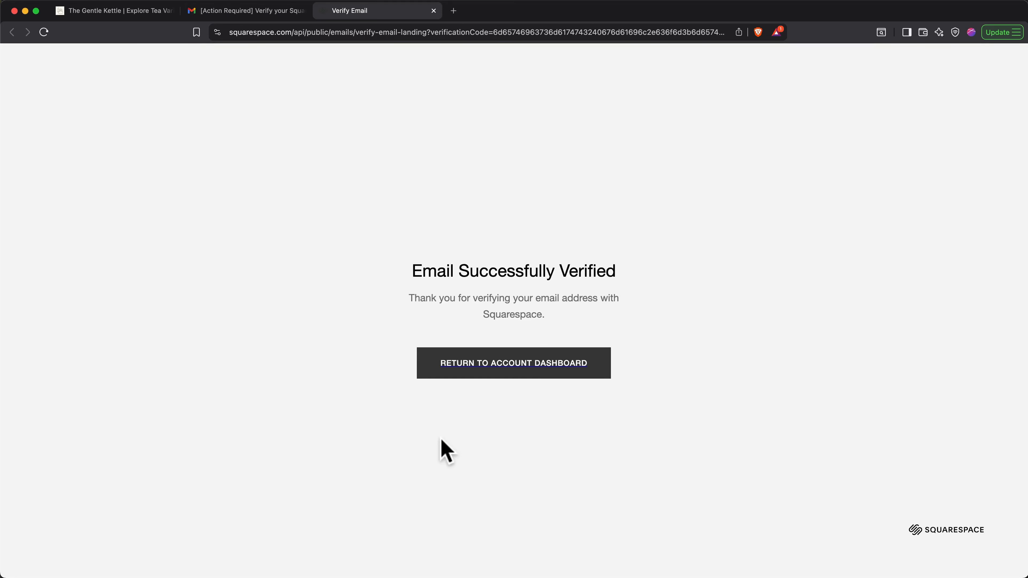
pyautogui.click(509, 367)
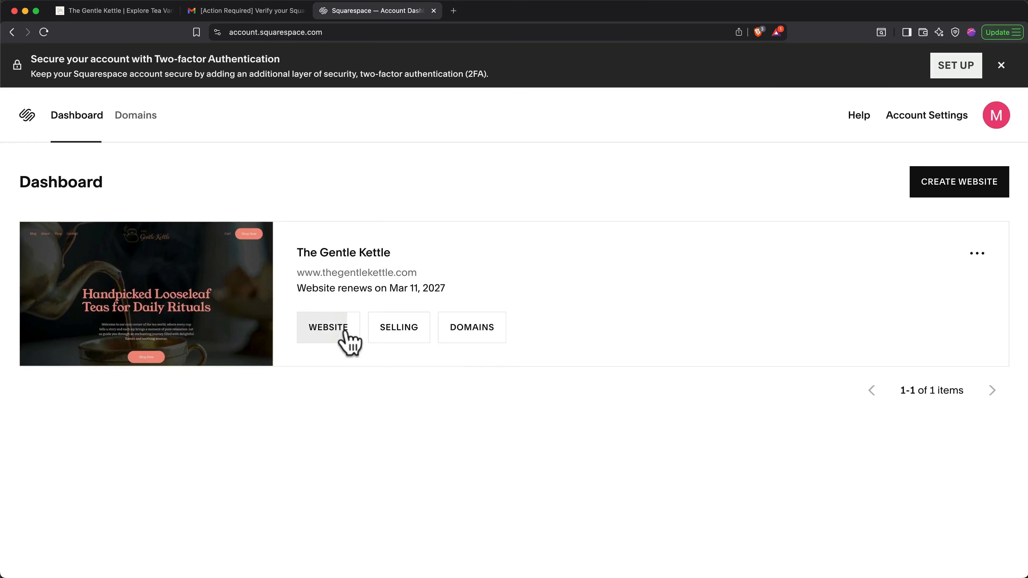
pyautogui.click(345, 331)
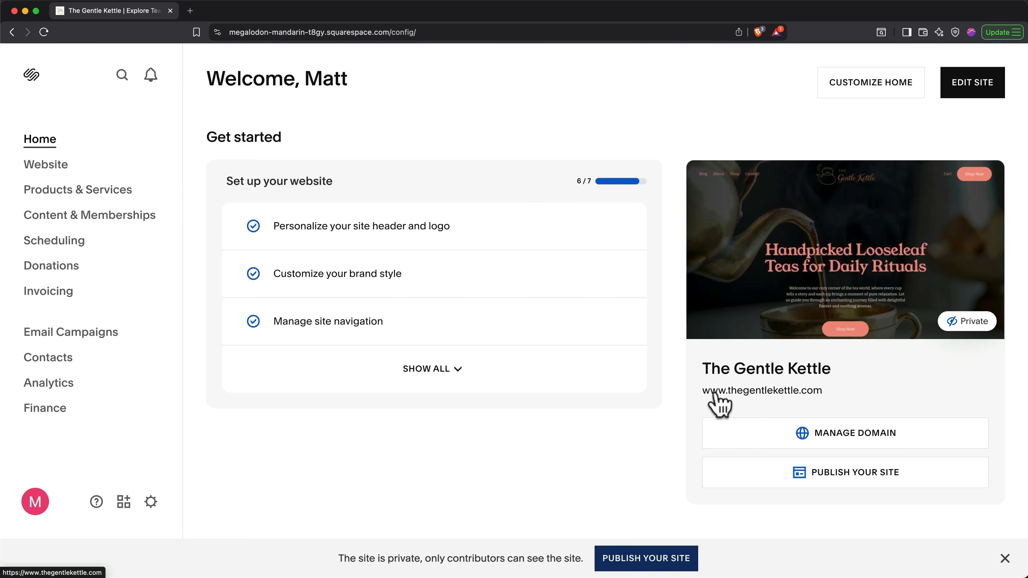
pyautogui.click(720, 403)
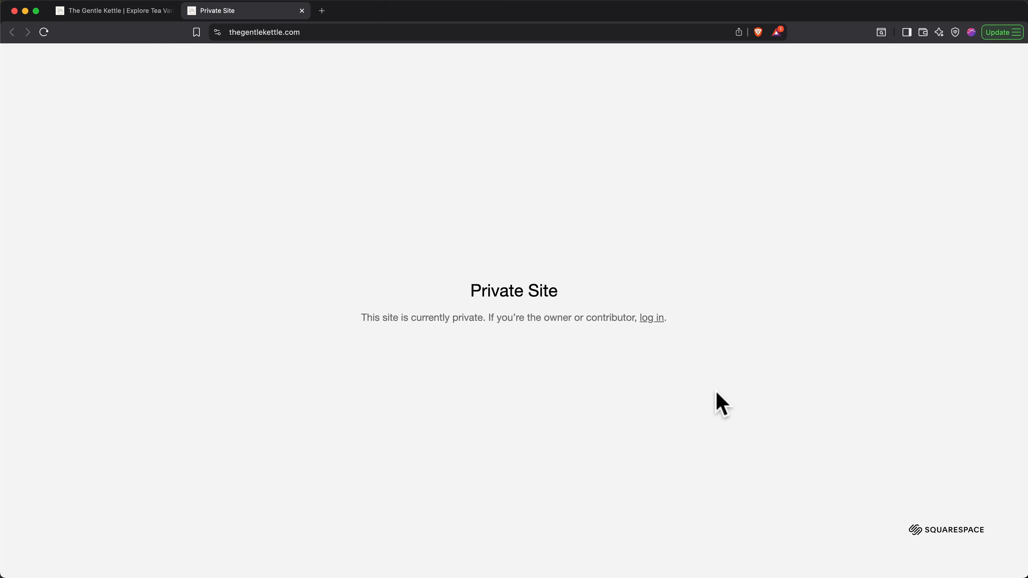
pyautogui.press('super+w')
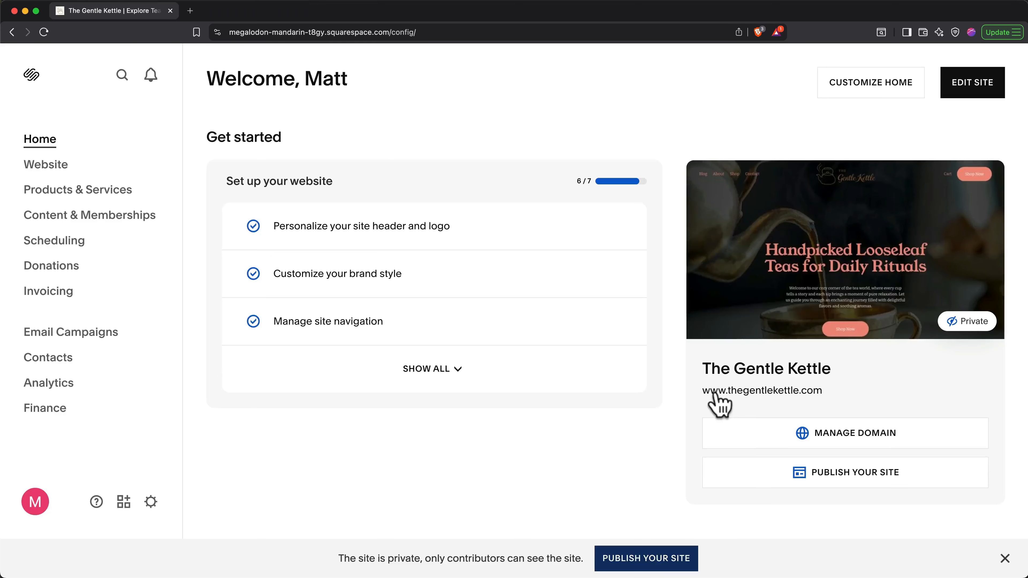
pyautogui.click(151, 502)
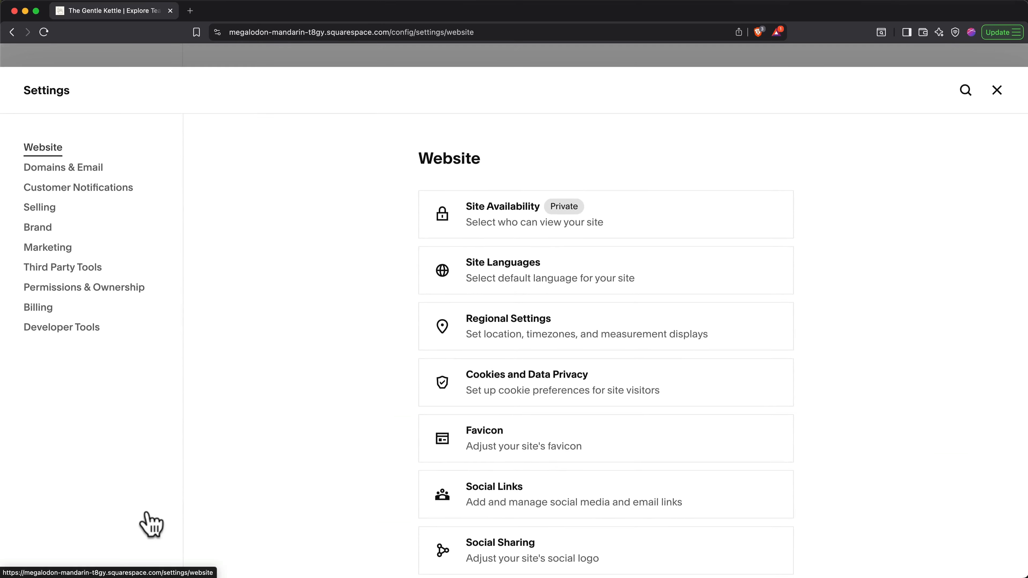
pyautogui.click(485, 215)
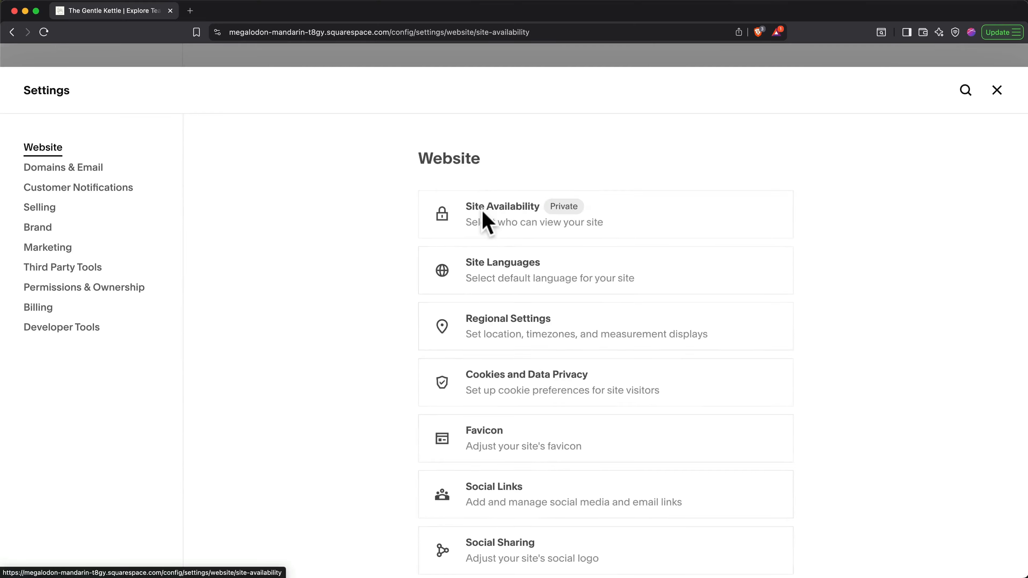
pyautogui.click(426, 249)
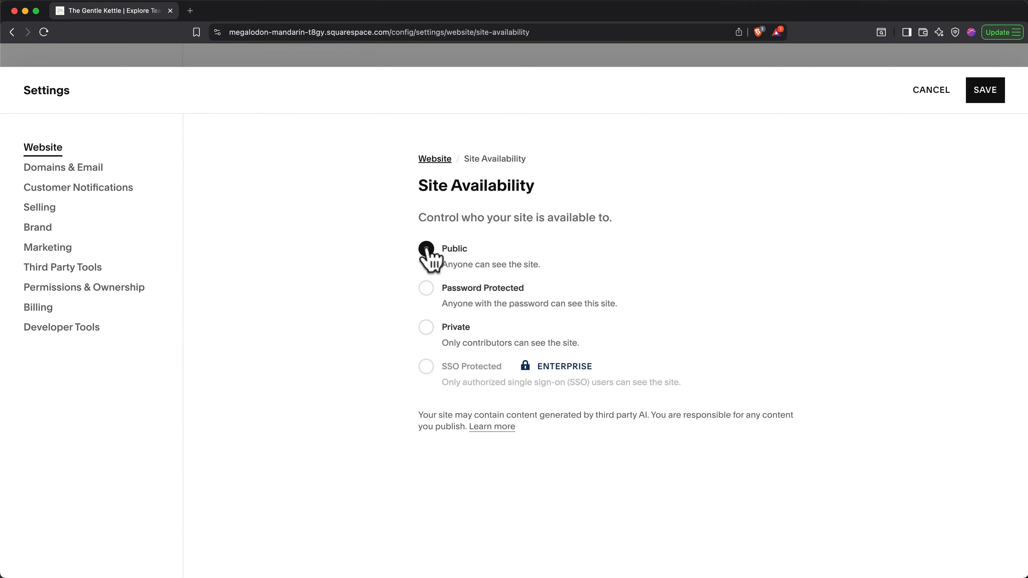
pyautogui.click(981, 89)
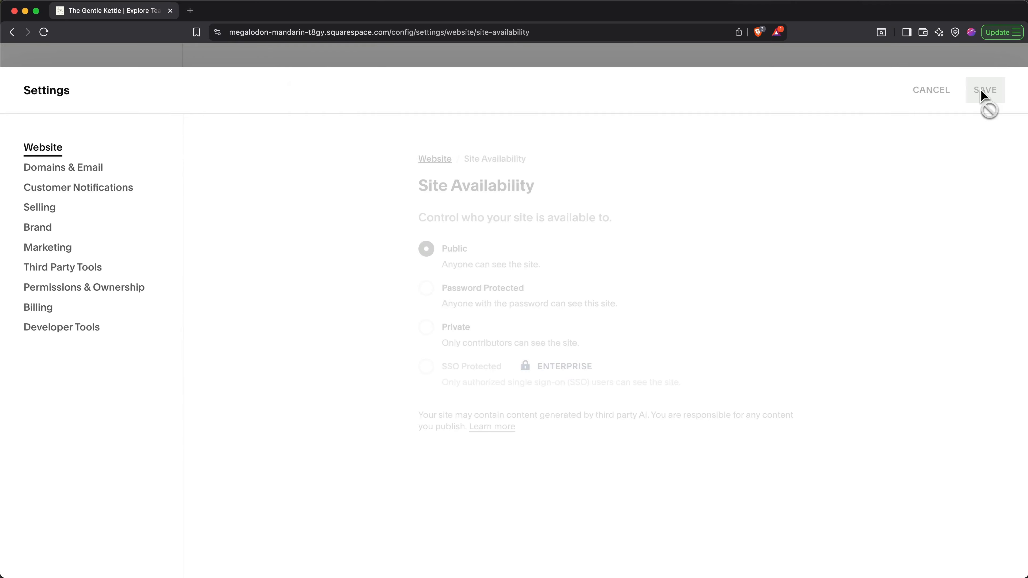
# Step: View the published homepage at thegentlekettle.com
pyautogui.click(326, 399)
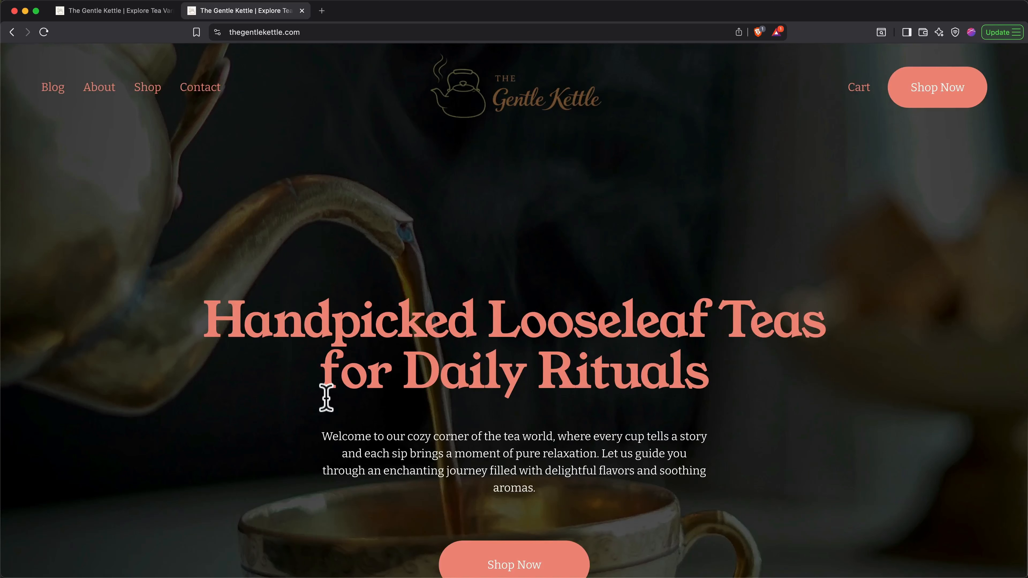
pyautogui.scroll(-2, 325, 399)
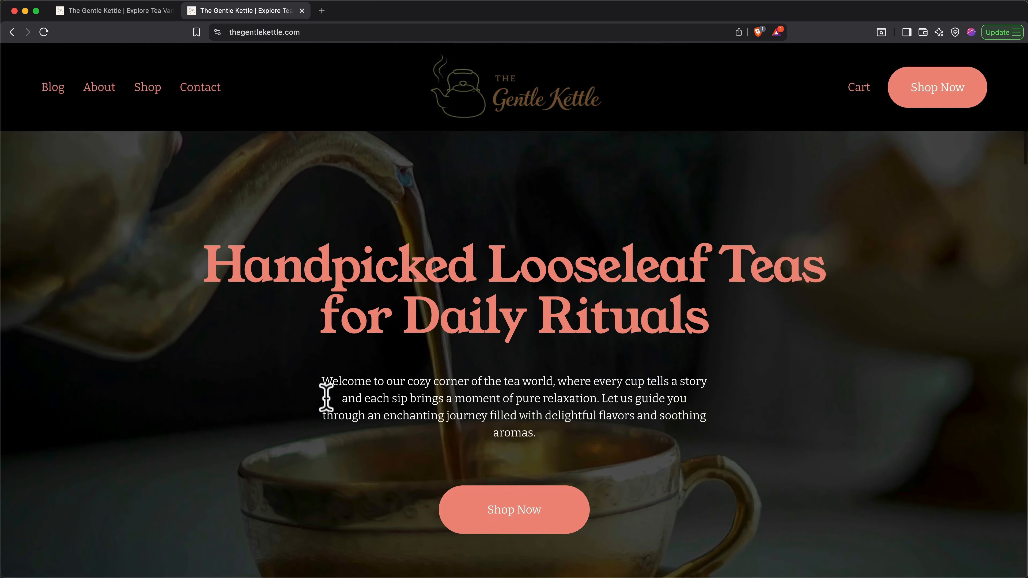